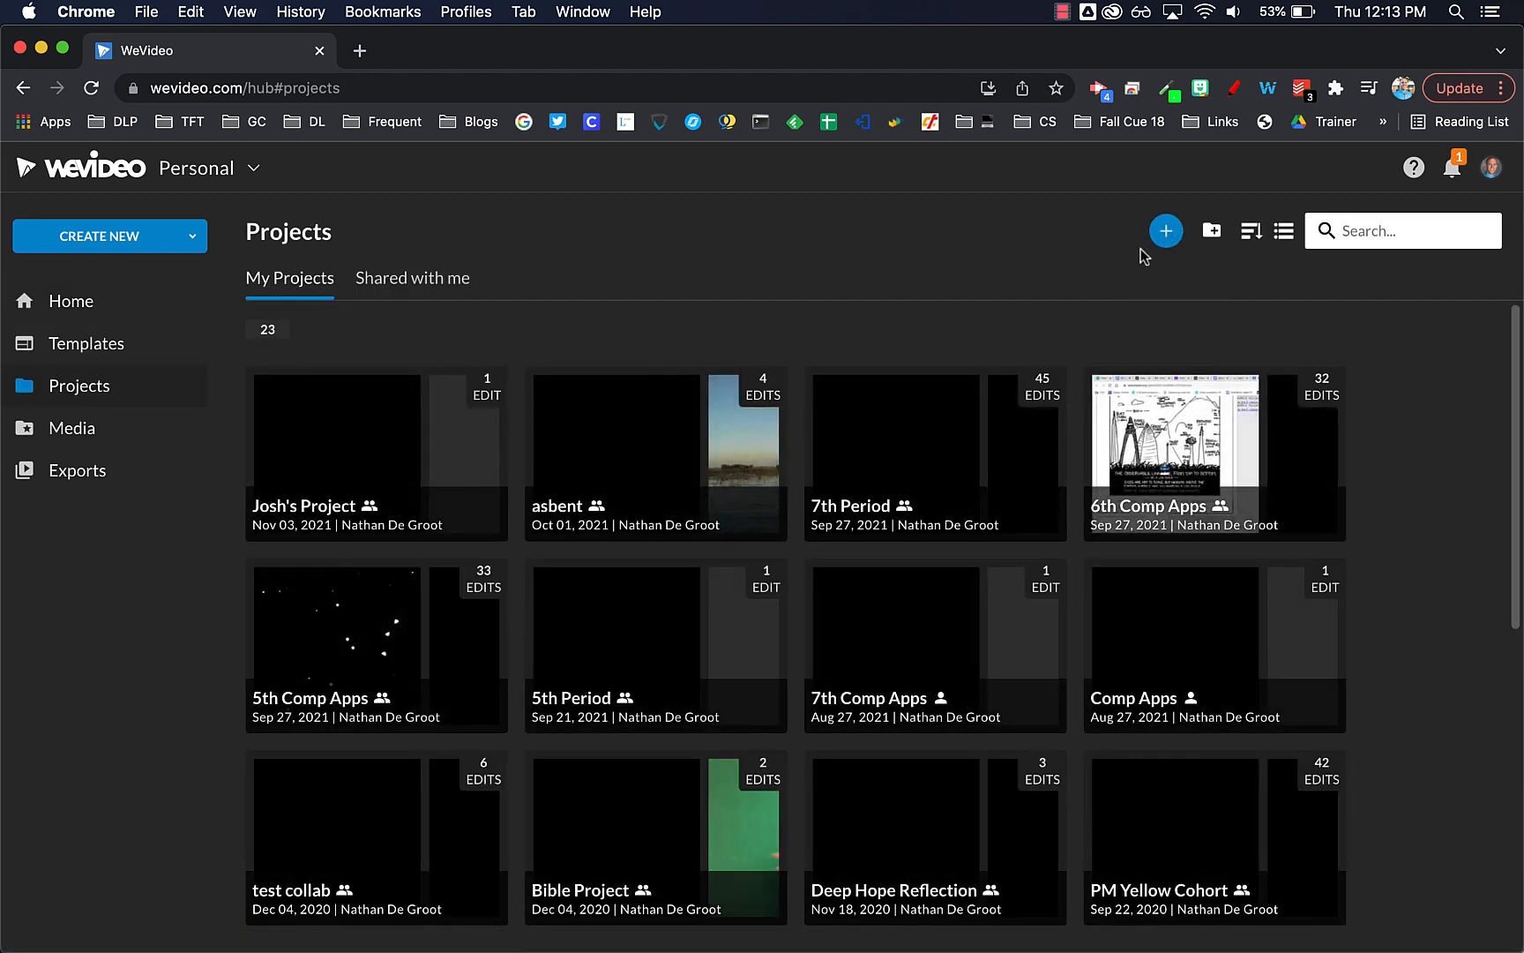
- Set up a new project titled "Speech Video" with the Collaborative project type
{"action": "left_click", "coordinate": [1165, 233]}
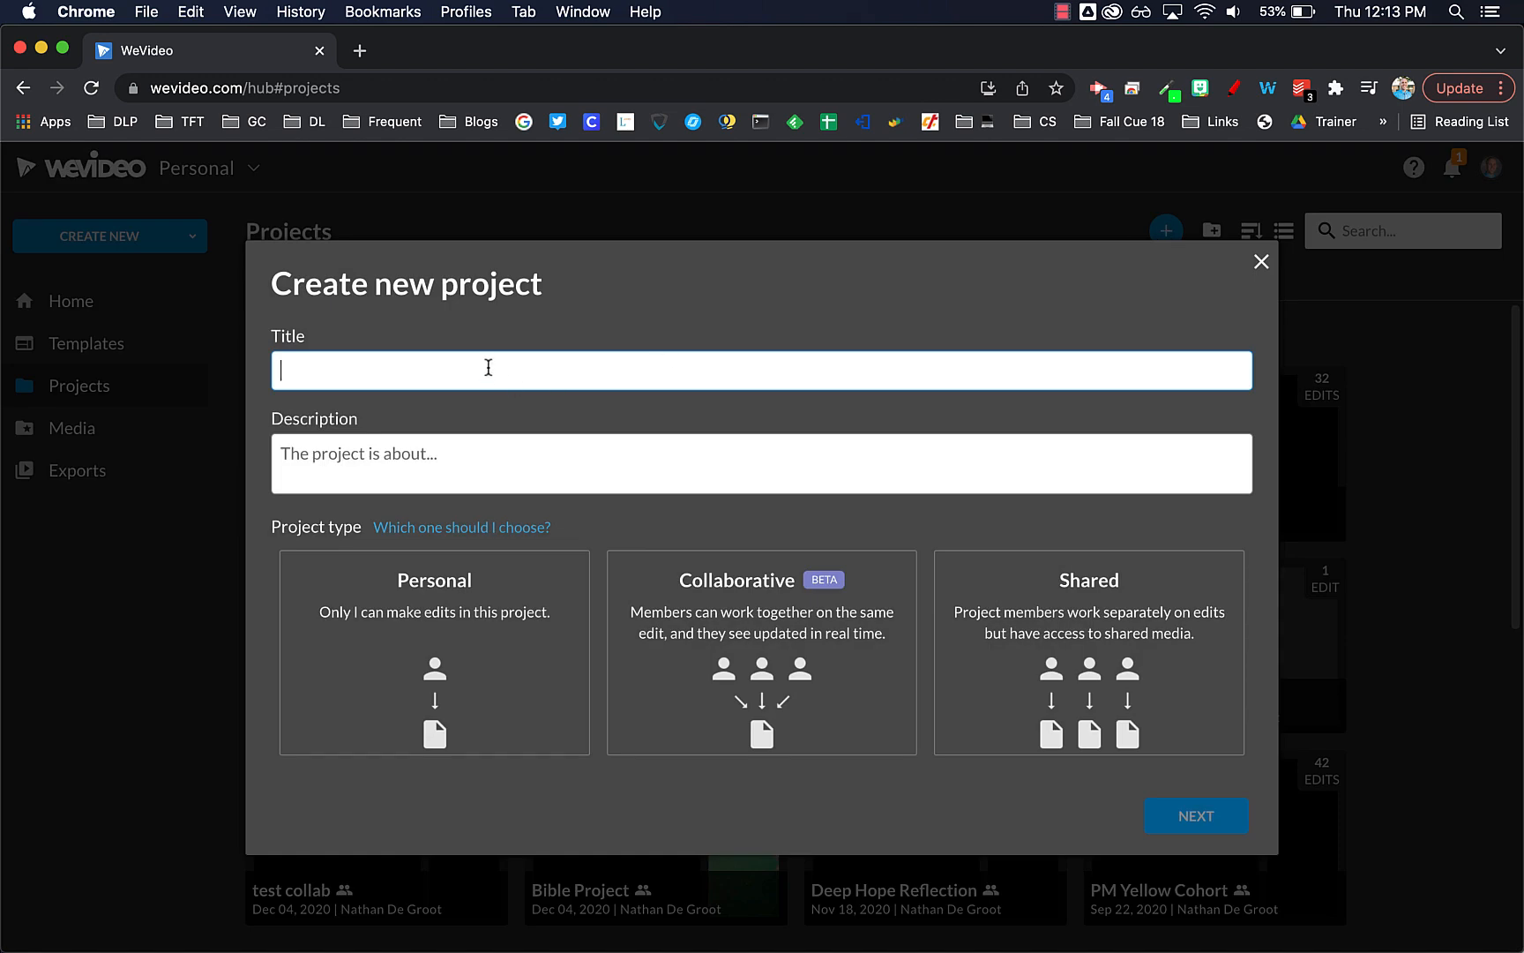
{"action": "type", "text": "Speech Video"}
{"action": "left_click", "coordinate": [632, 267]}
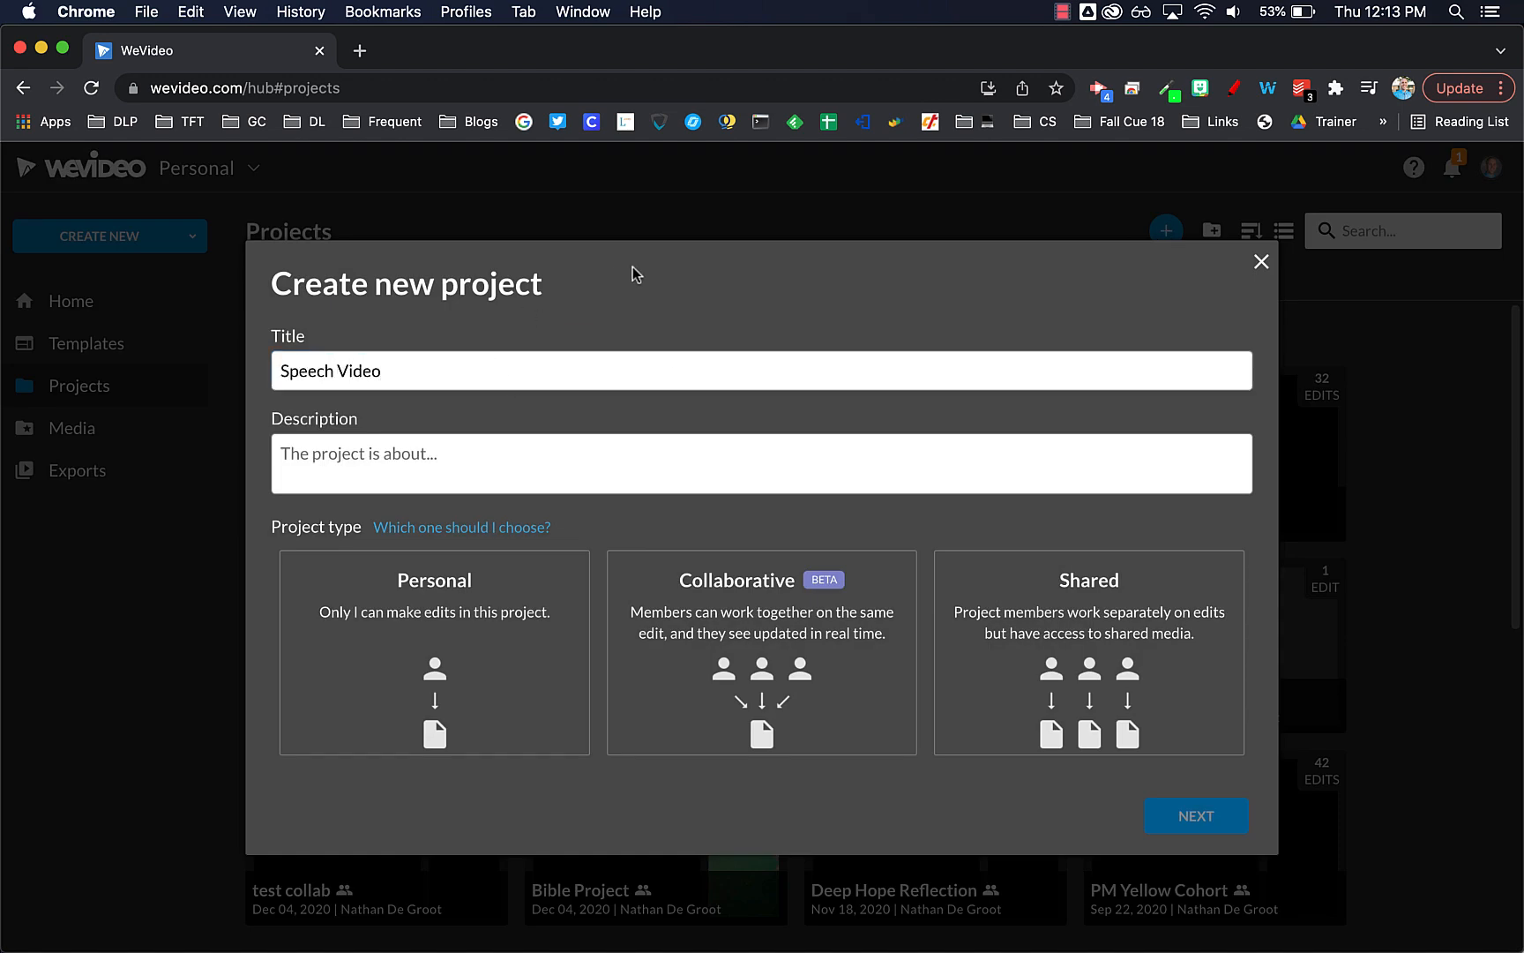
{"action": "left_click", "coordinate": [728, 668]}
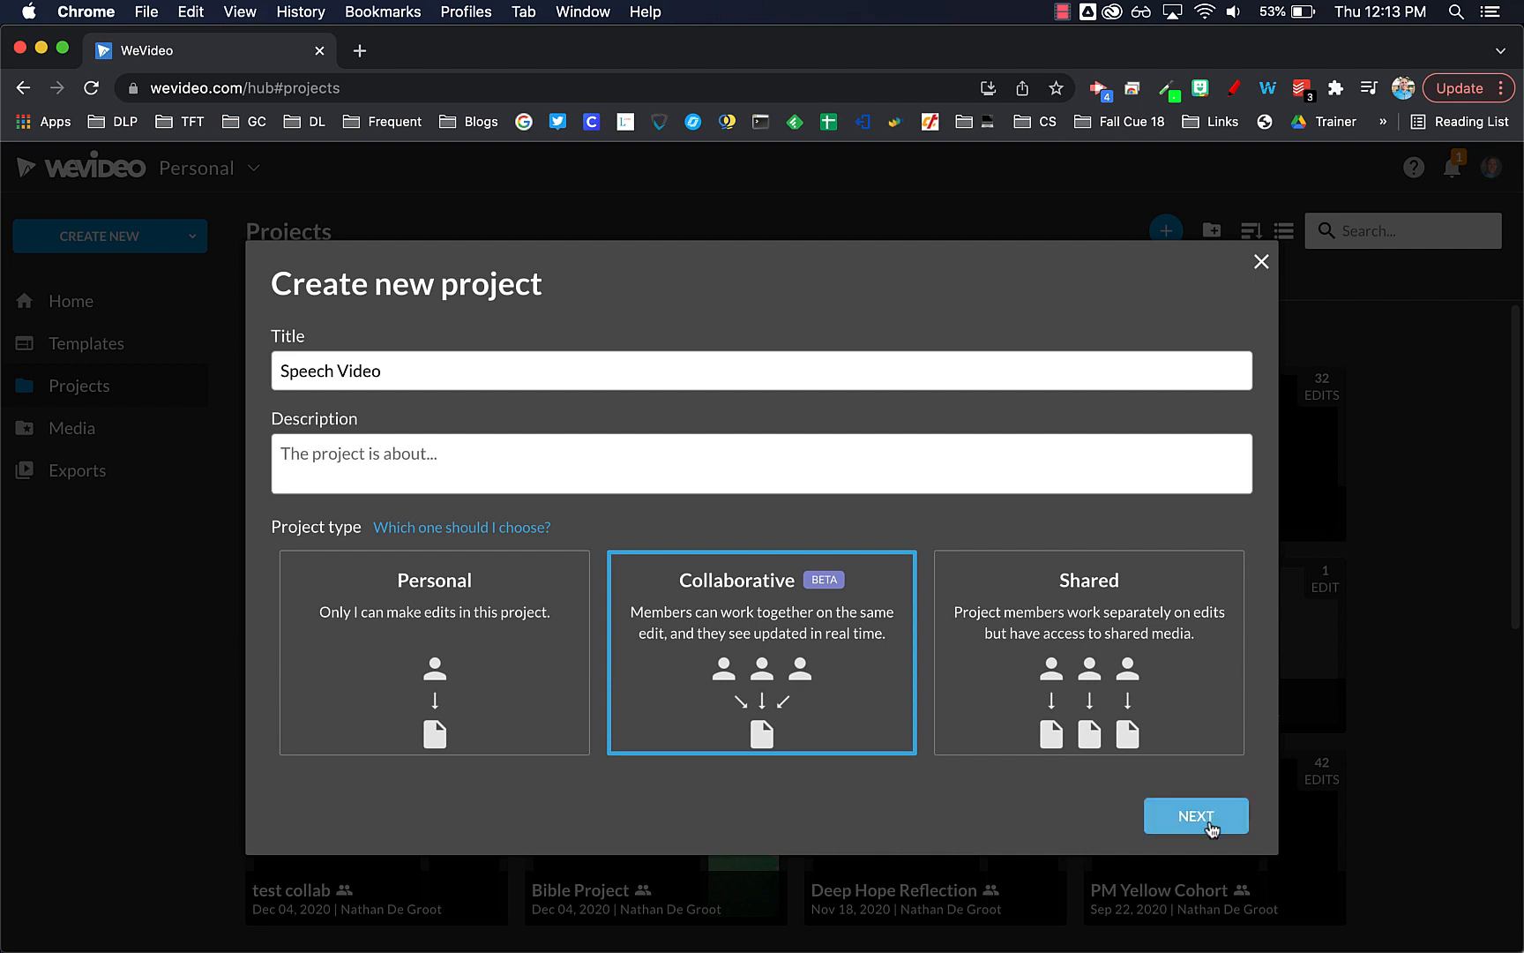
{"action": "left_click", "coordinate": [1211, 824]}
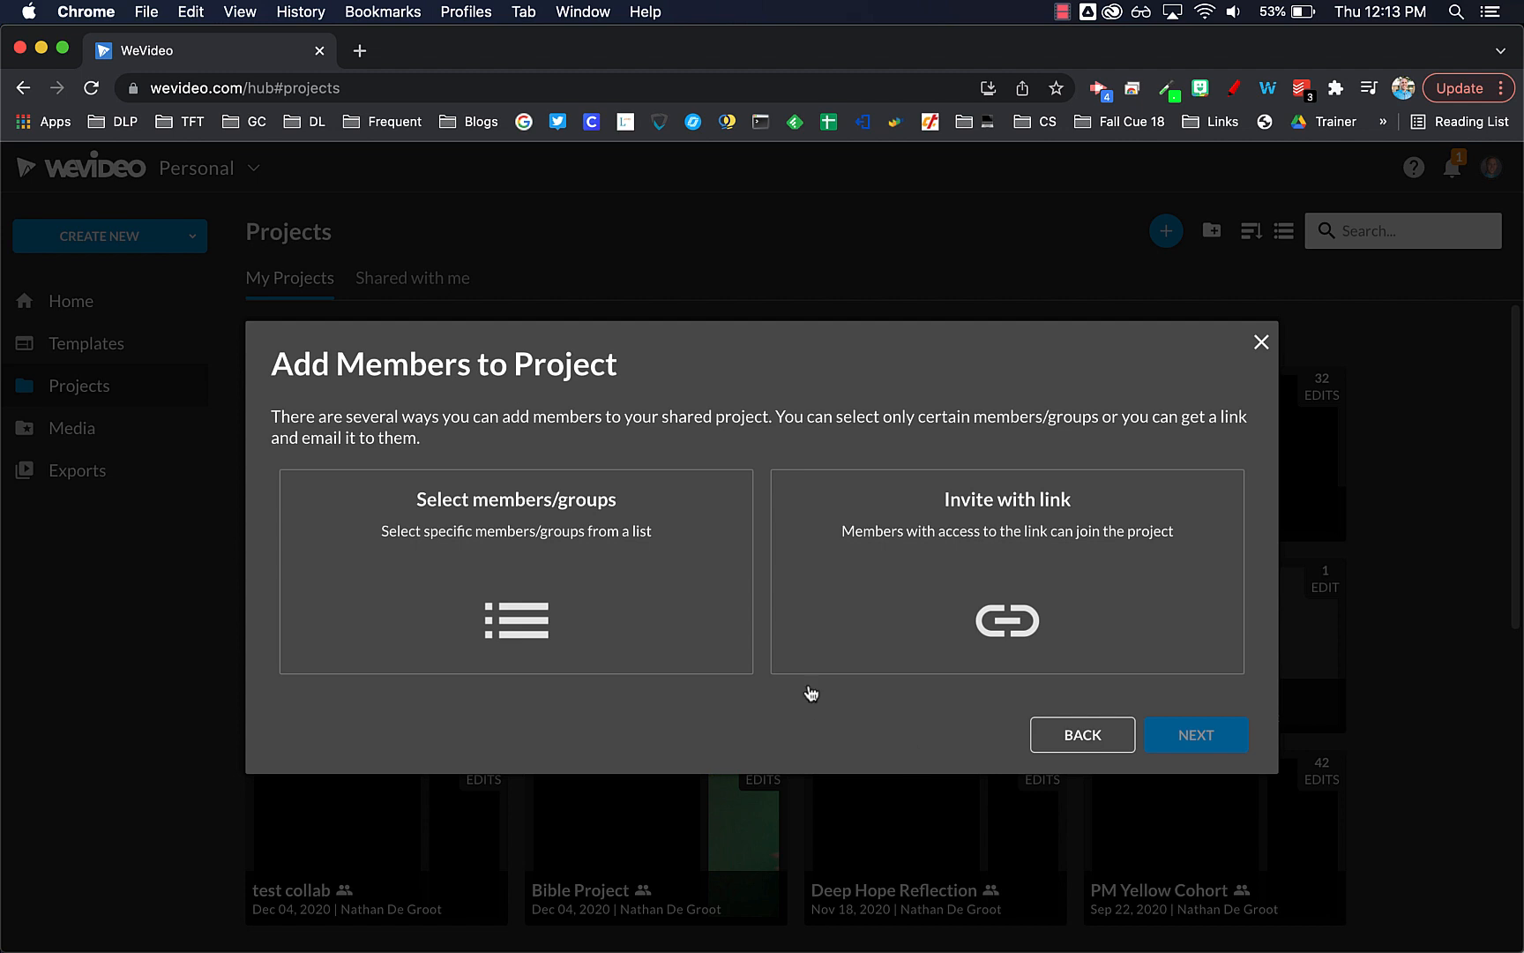
- Choose inviting members with a link and create the project without adding any media
{"action": "left_click", "coordinate": [1009, 591]}
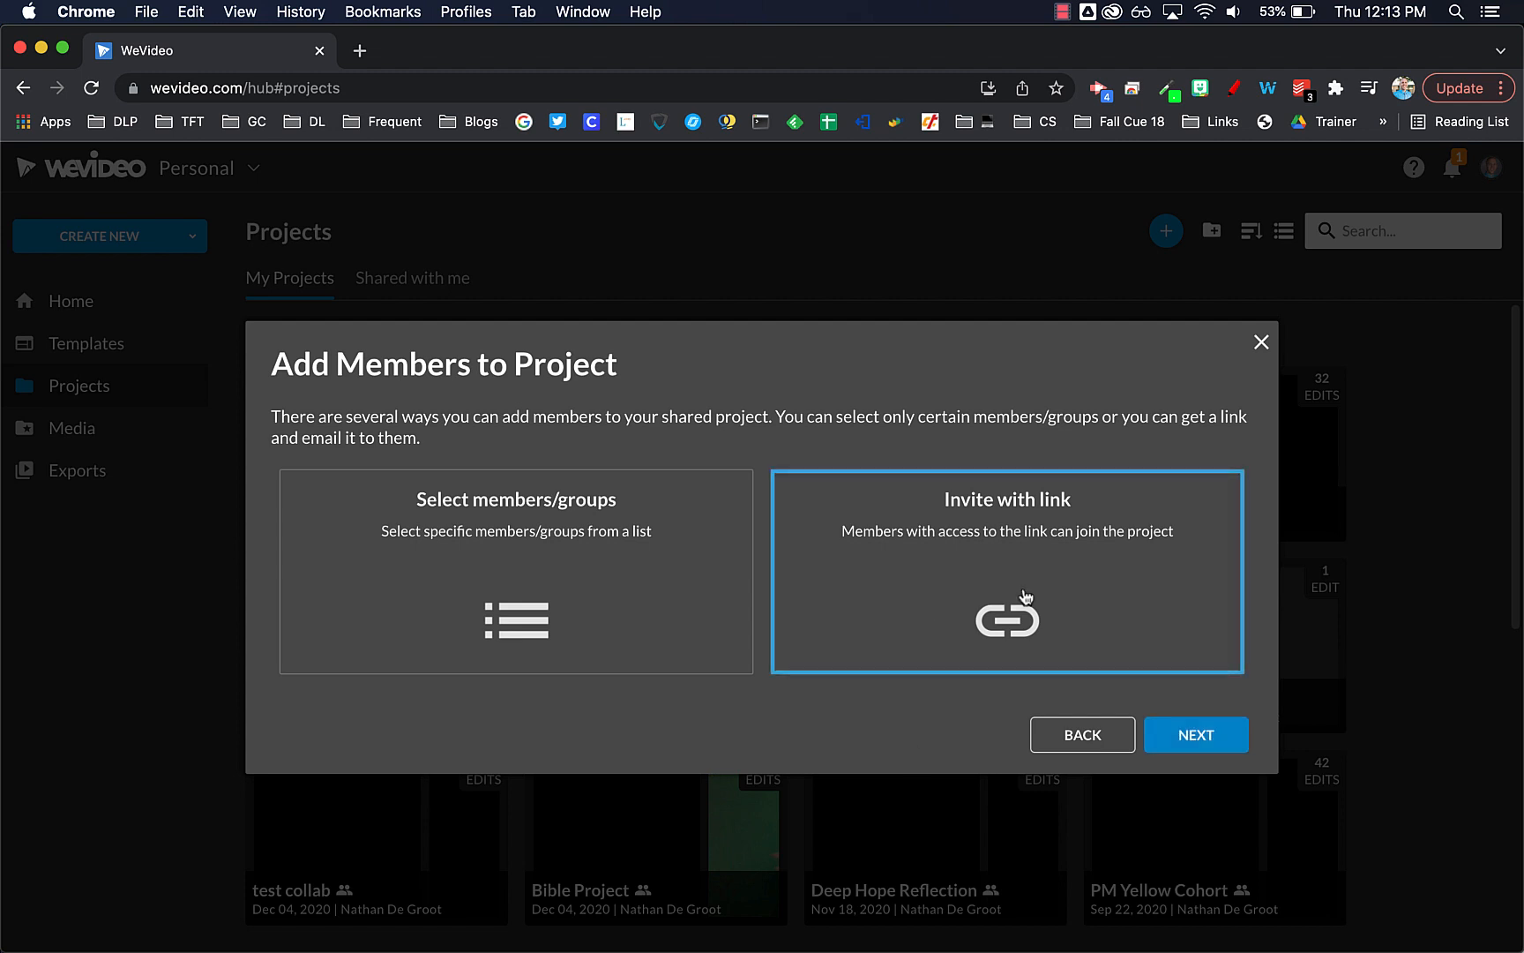
{"action": "left_click", "coordinate": [1211, 737]}
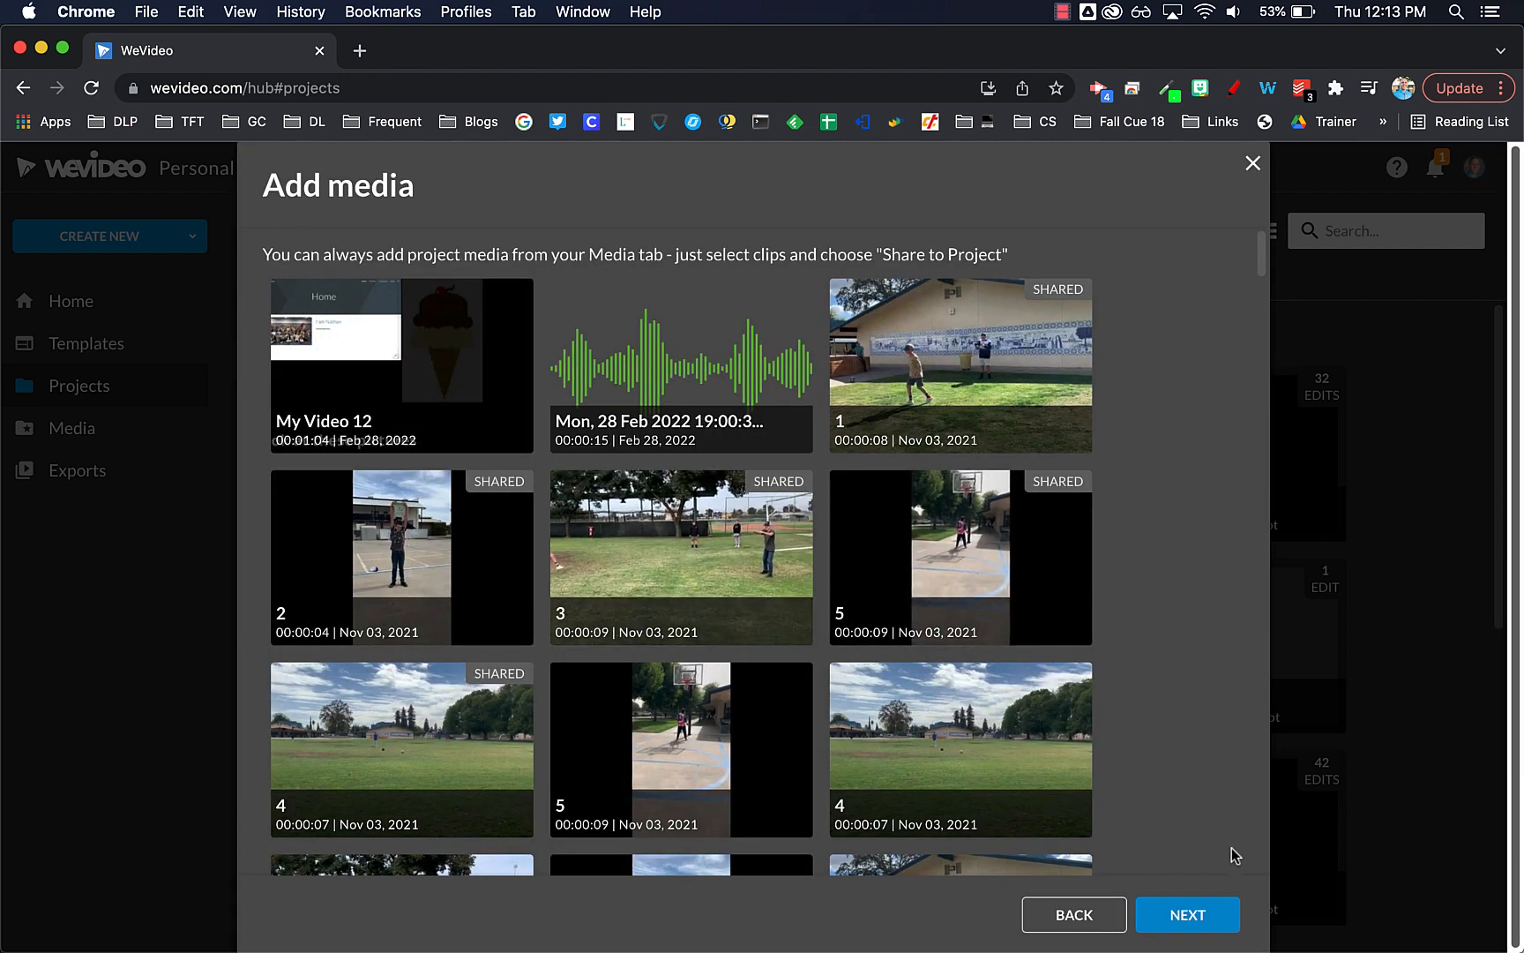
{"action": "left_click", "coordinate": [1188, 917]}
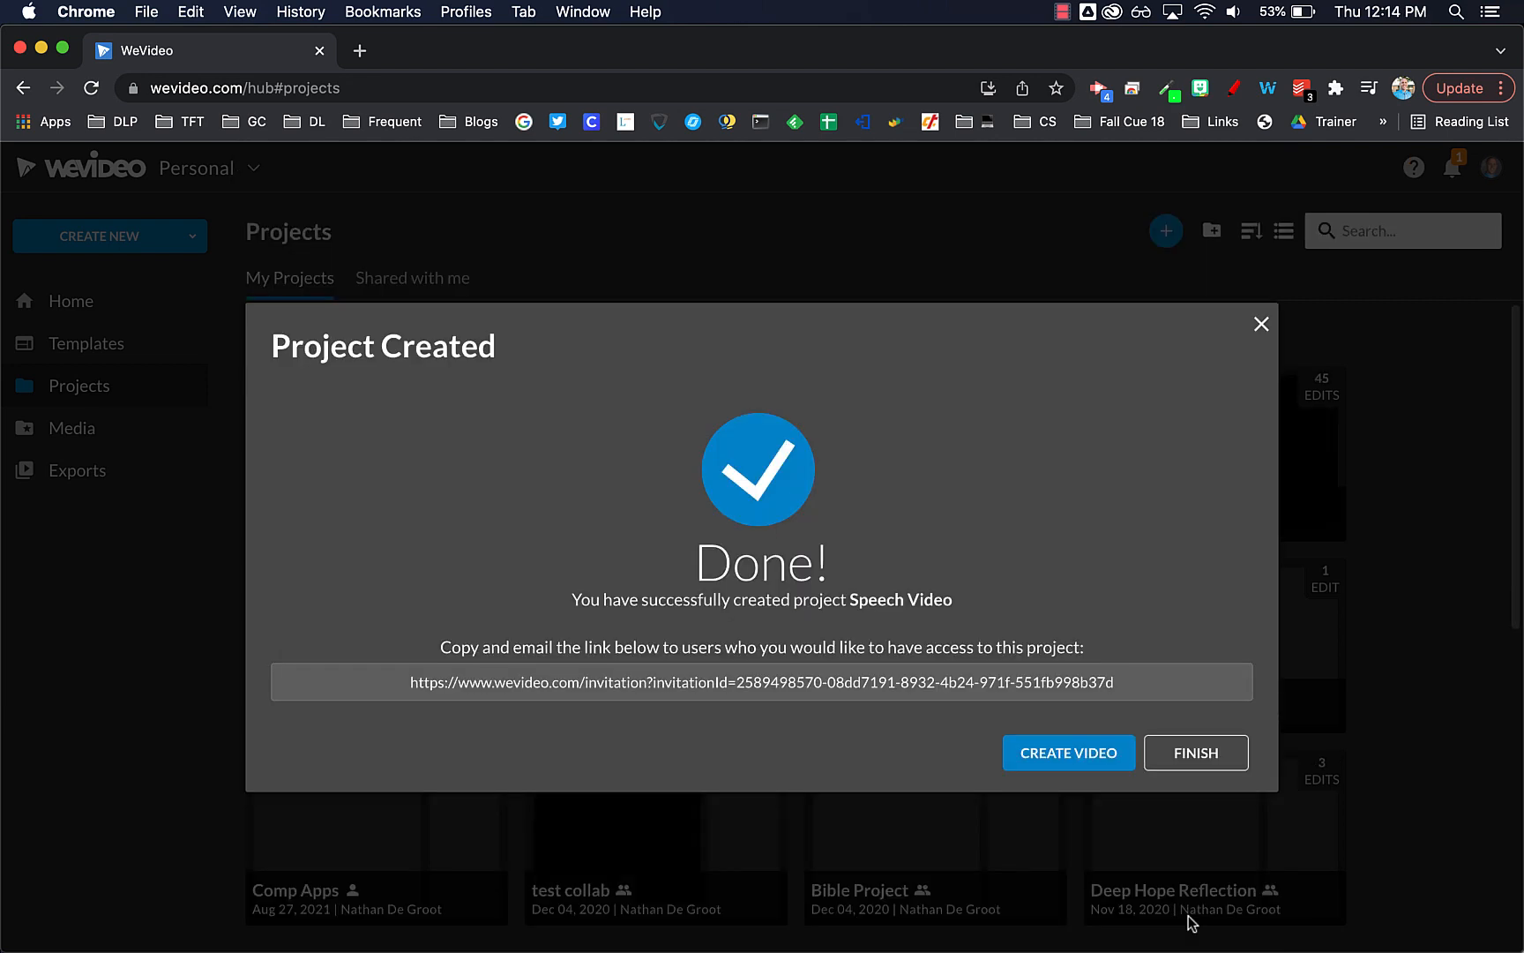
- Select the project's invitation link for sharing, and finish the project creation
{"action": "left_click", "coordinate": [403, 688]}
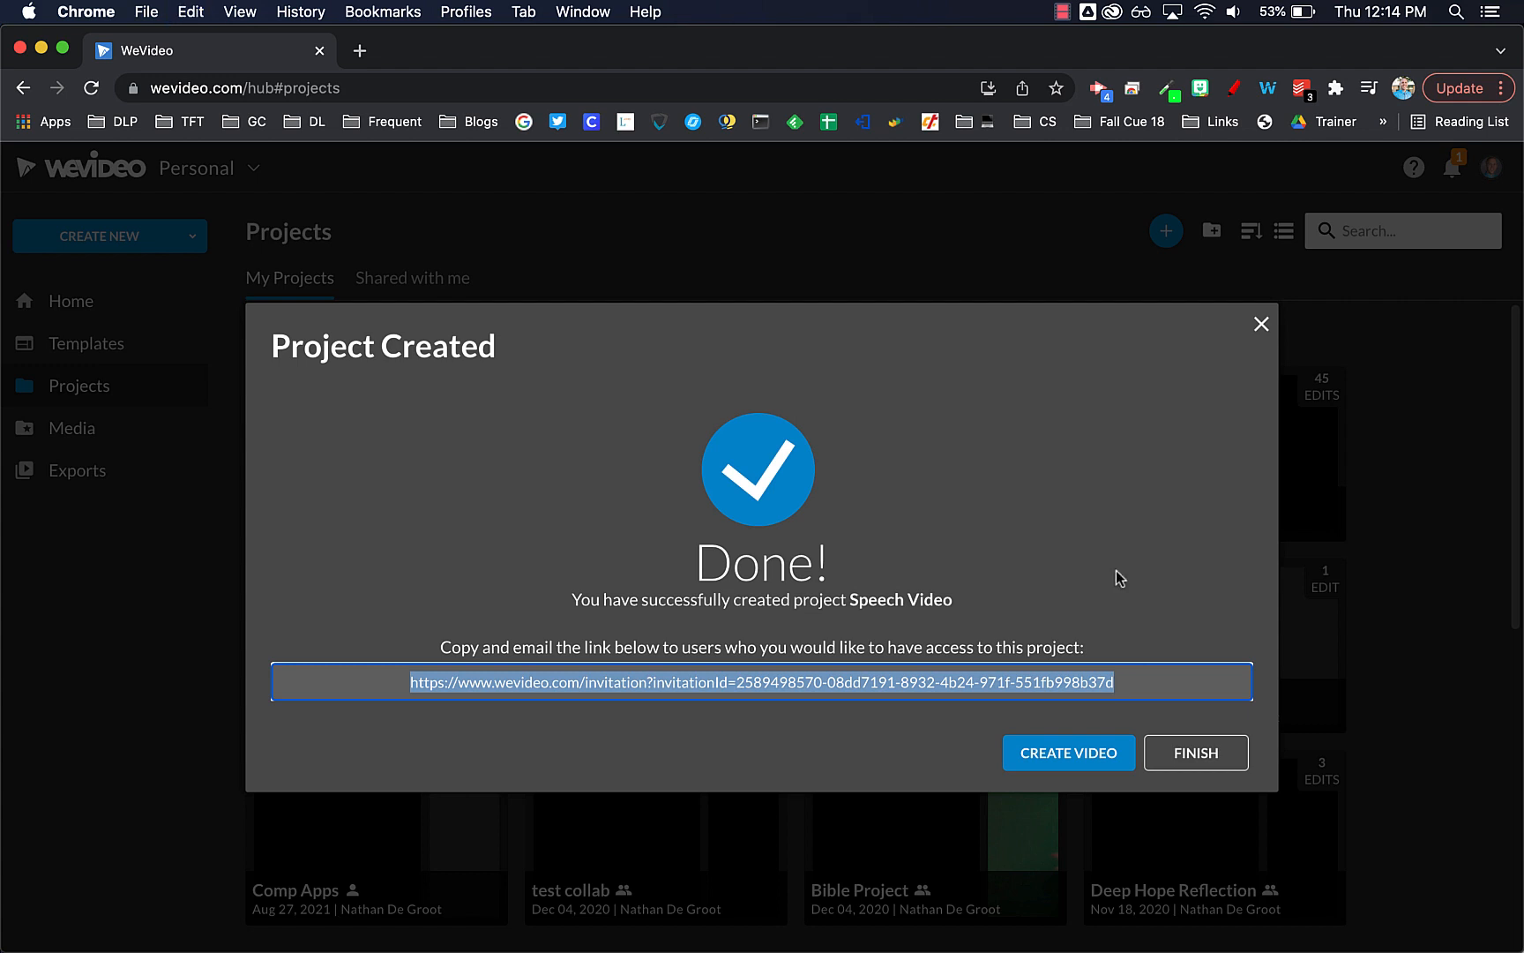
{"action": "left_click", "coordinate": [983, 591]}
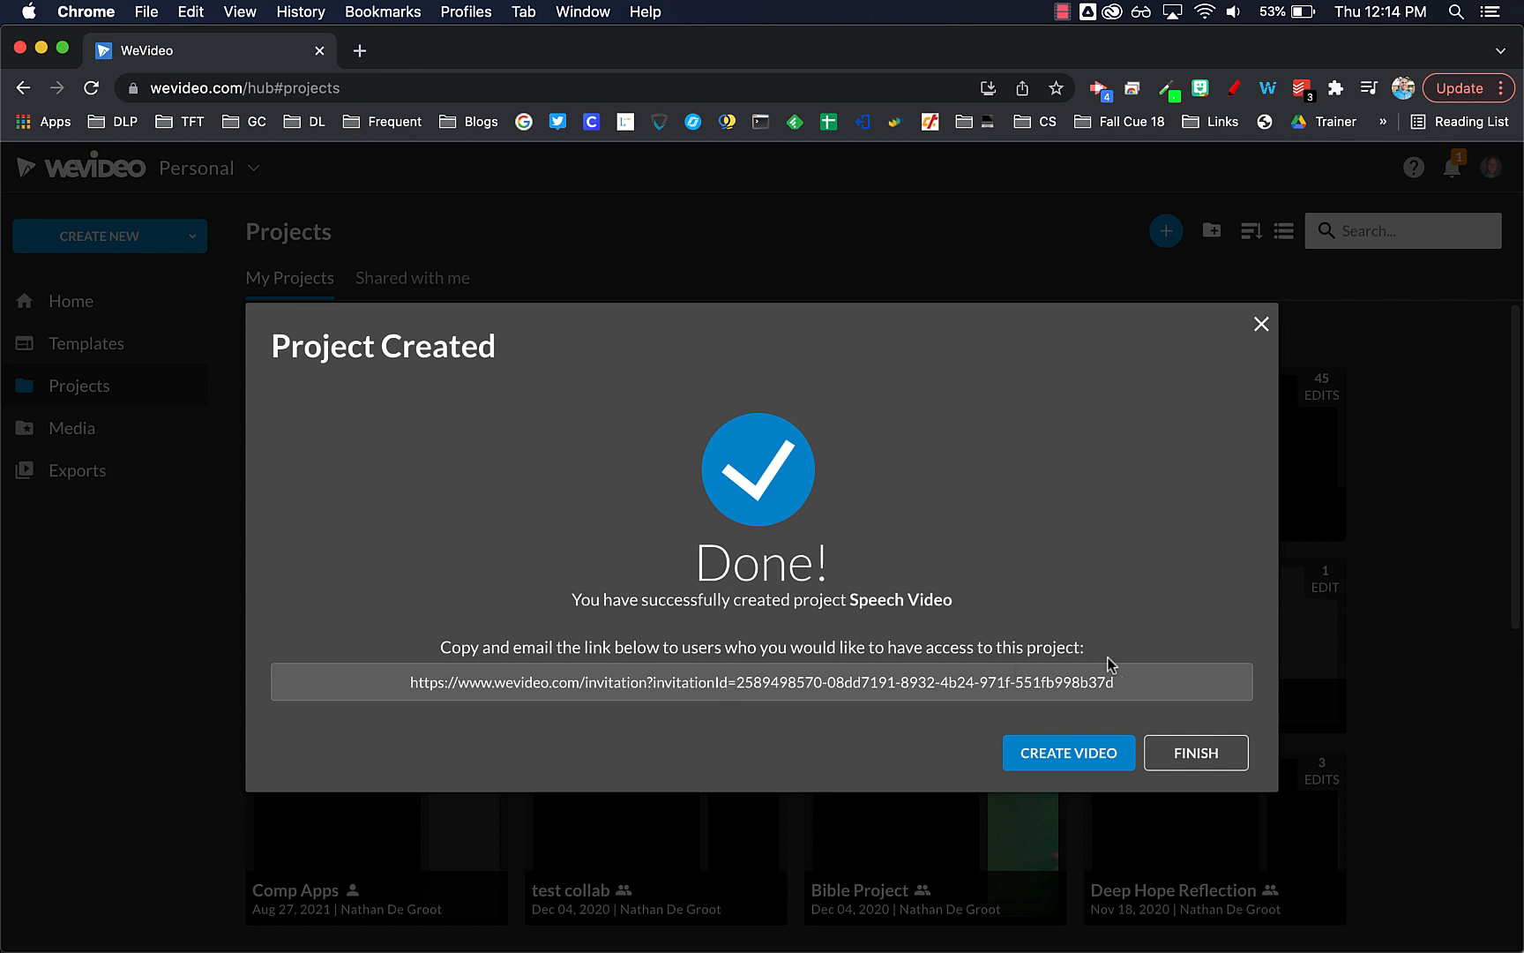
{"action": "left_click", "coordinate": [1193, 763]}
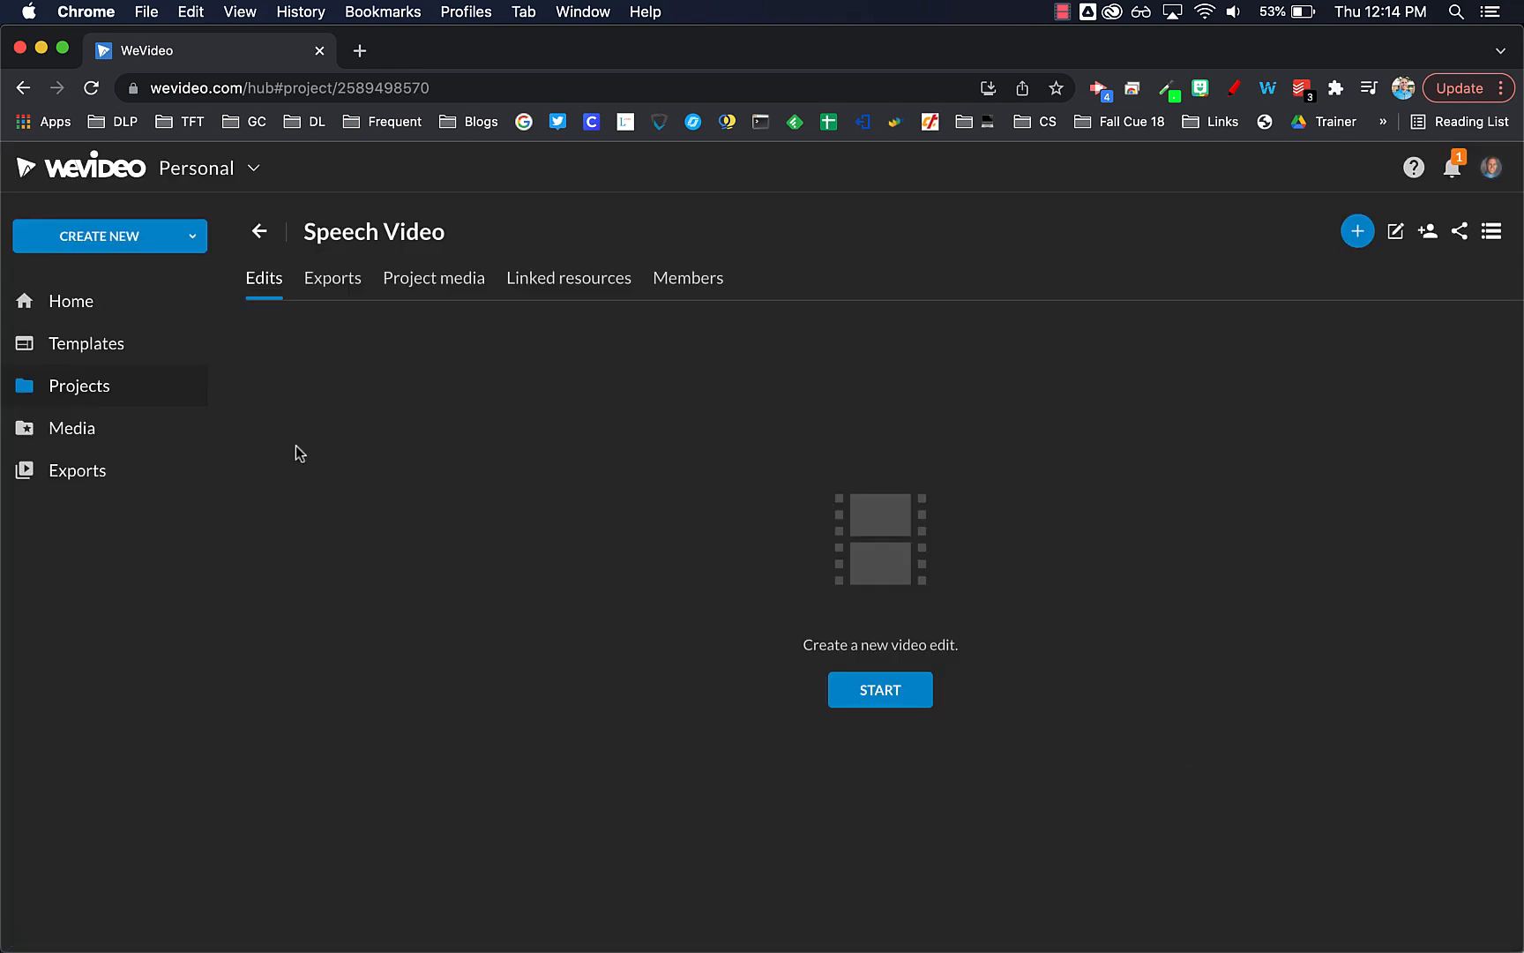
- Look through the list of own projects and the projects shared with this account
{"action": "left_click", "coordinate": [65, 392]}
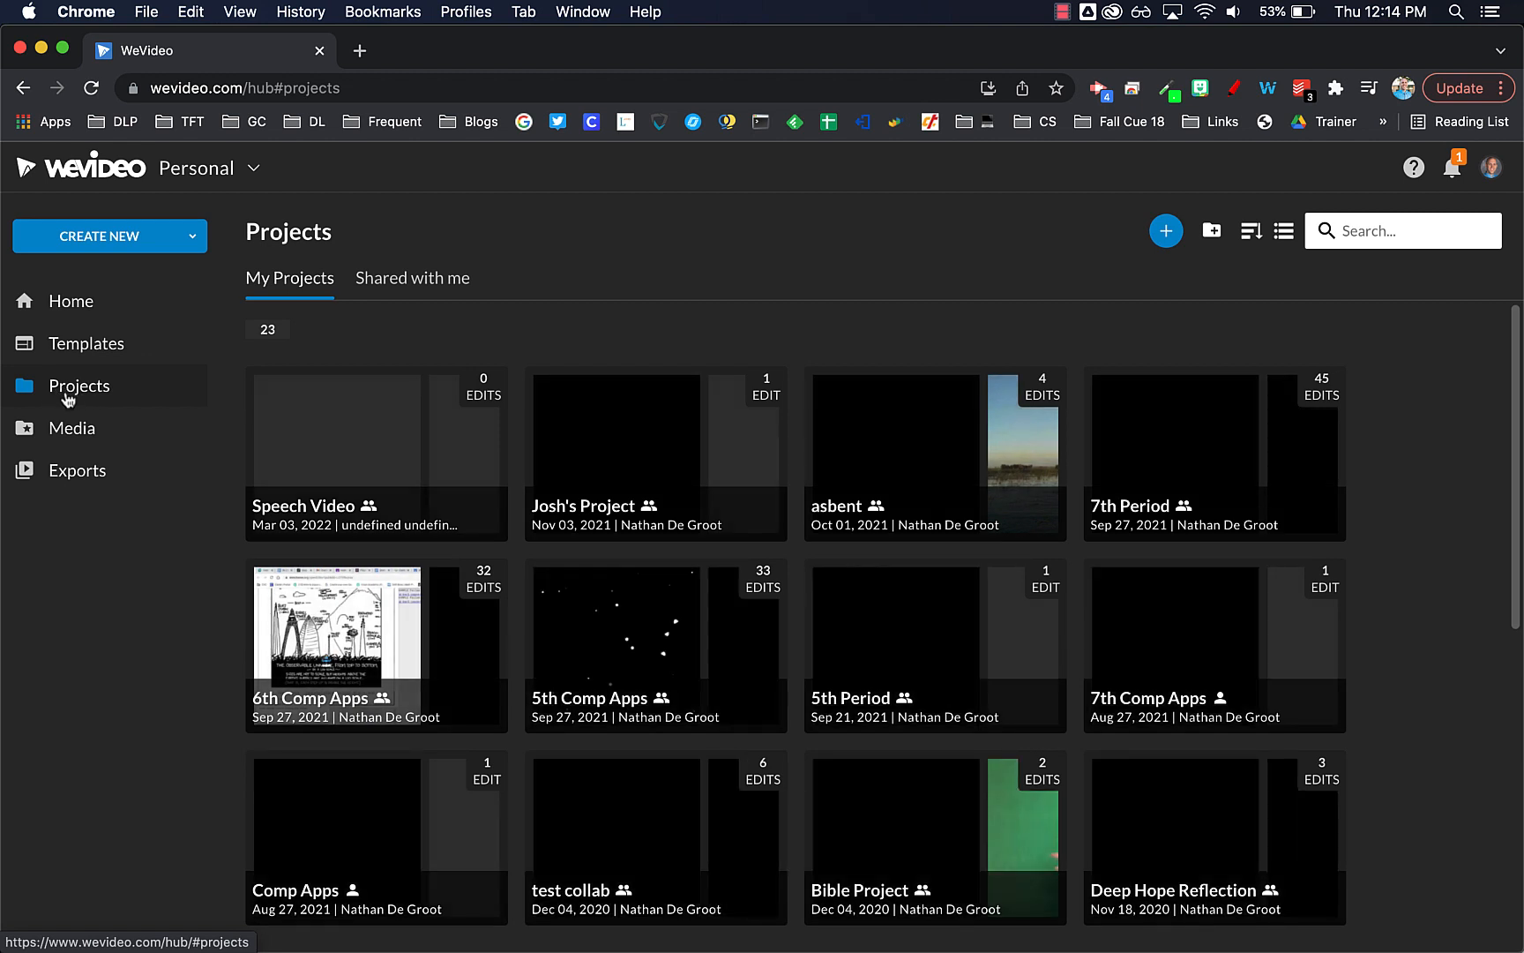
{"action": "left_click", "coordinate": [385, 295]}
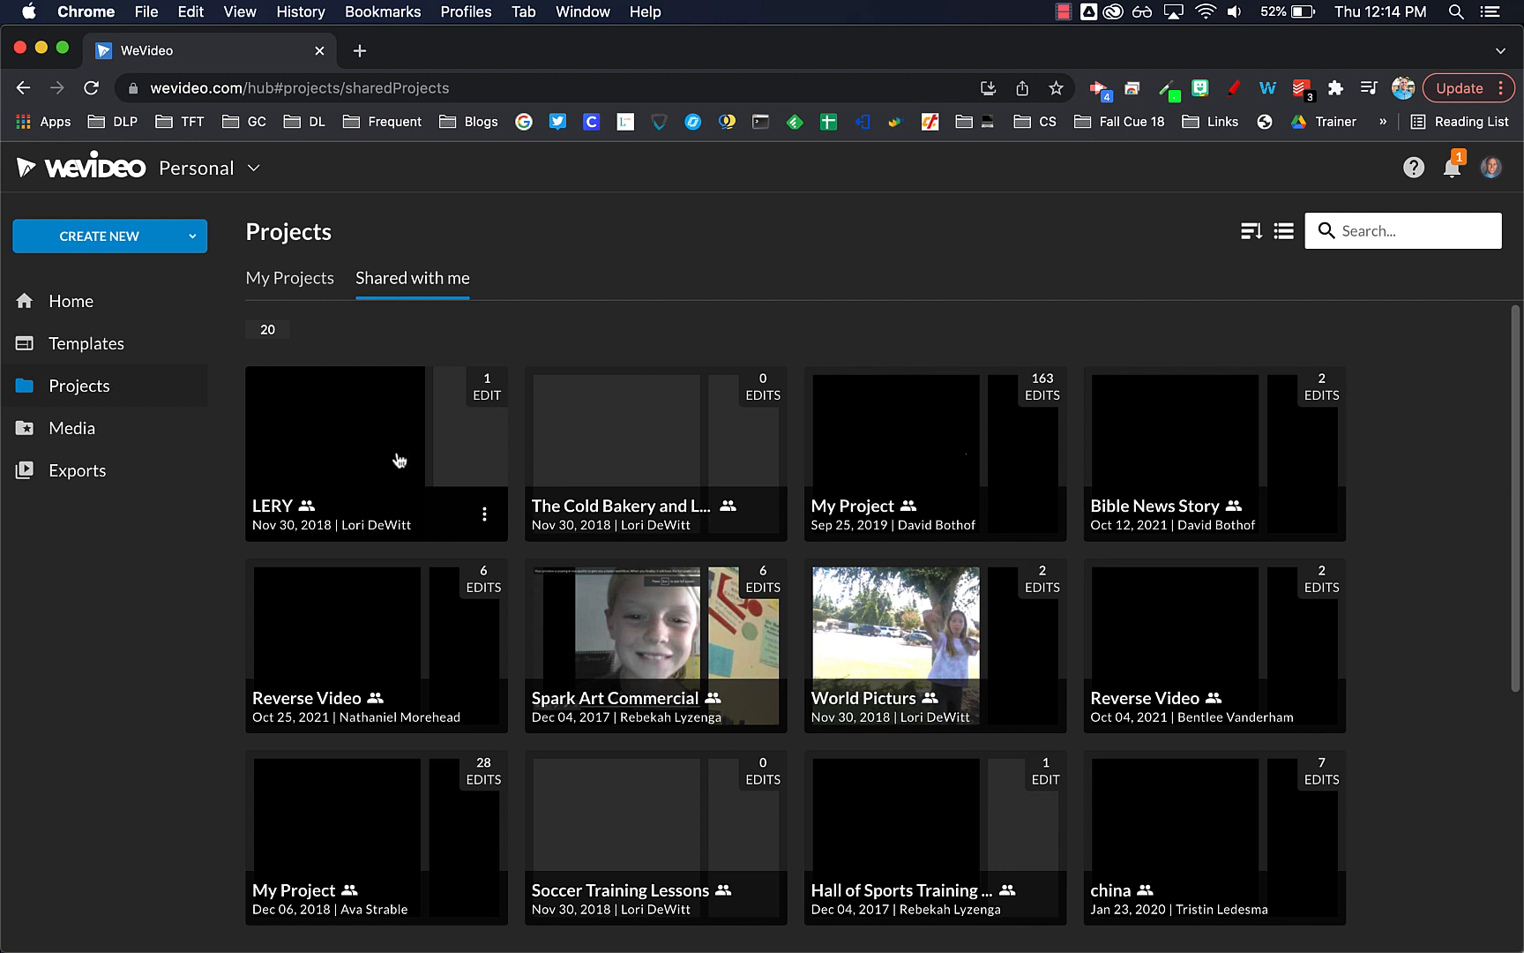
- Open the Speech Video project from the list of own projects and start a new video edit in it
{"action": "left_click", "coordinate": [69, 386]}
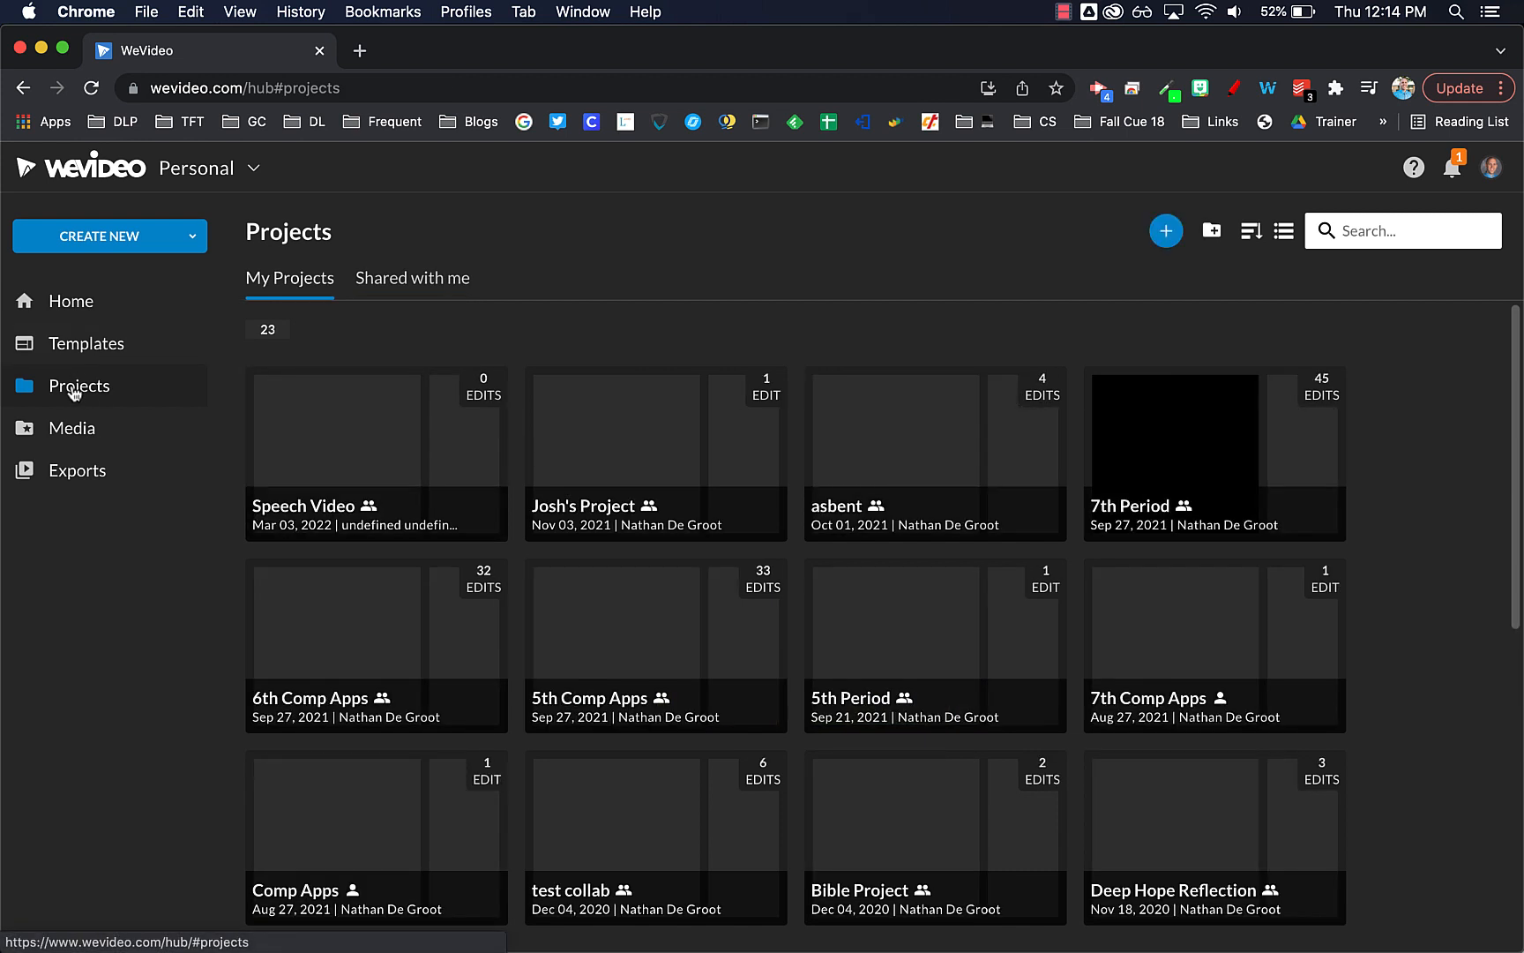
{"action": "left_click", "coordinate": [358, 459]}
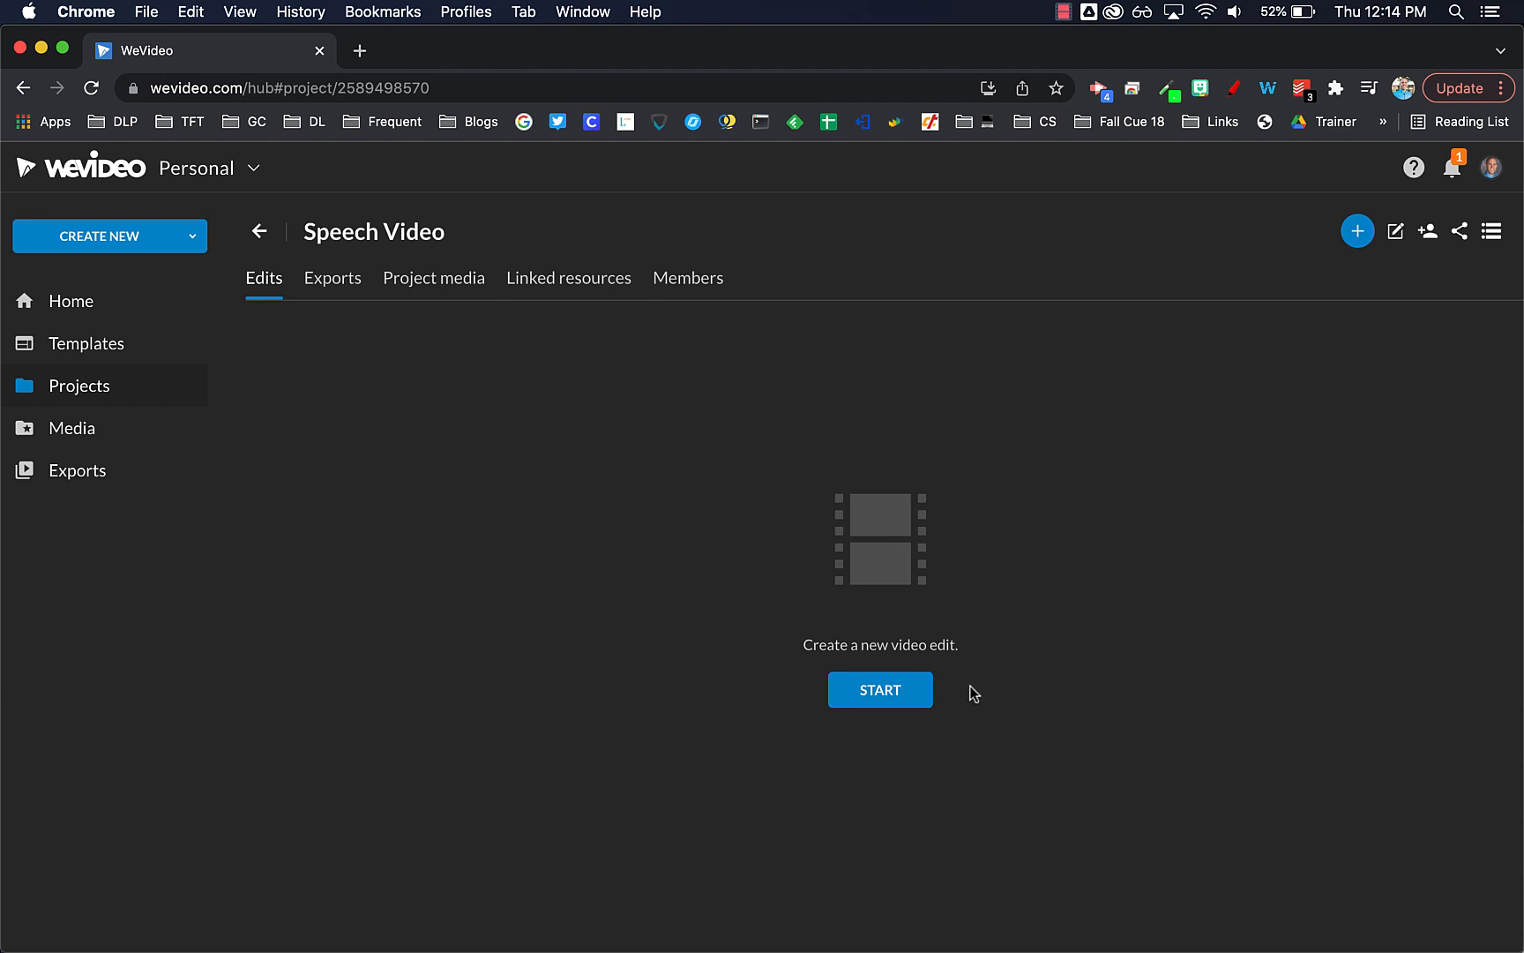
{"action": "left_click", "coordinate": [874, 698]}
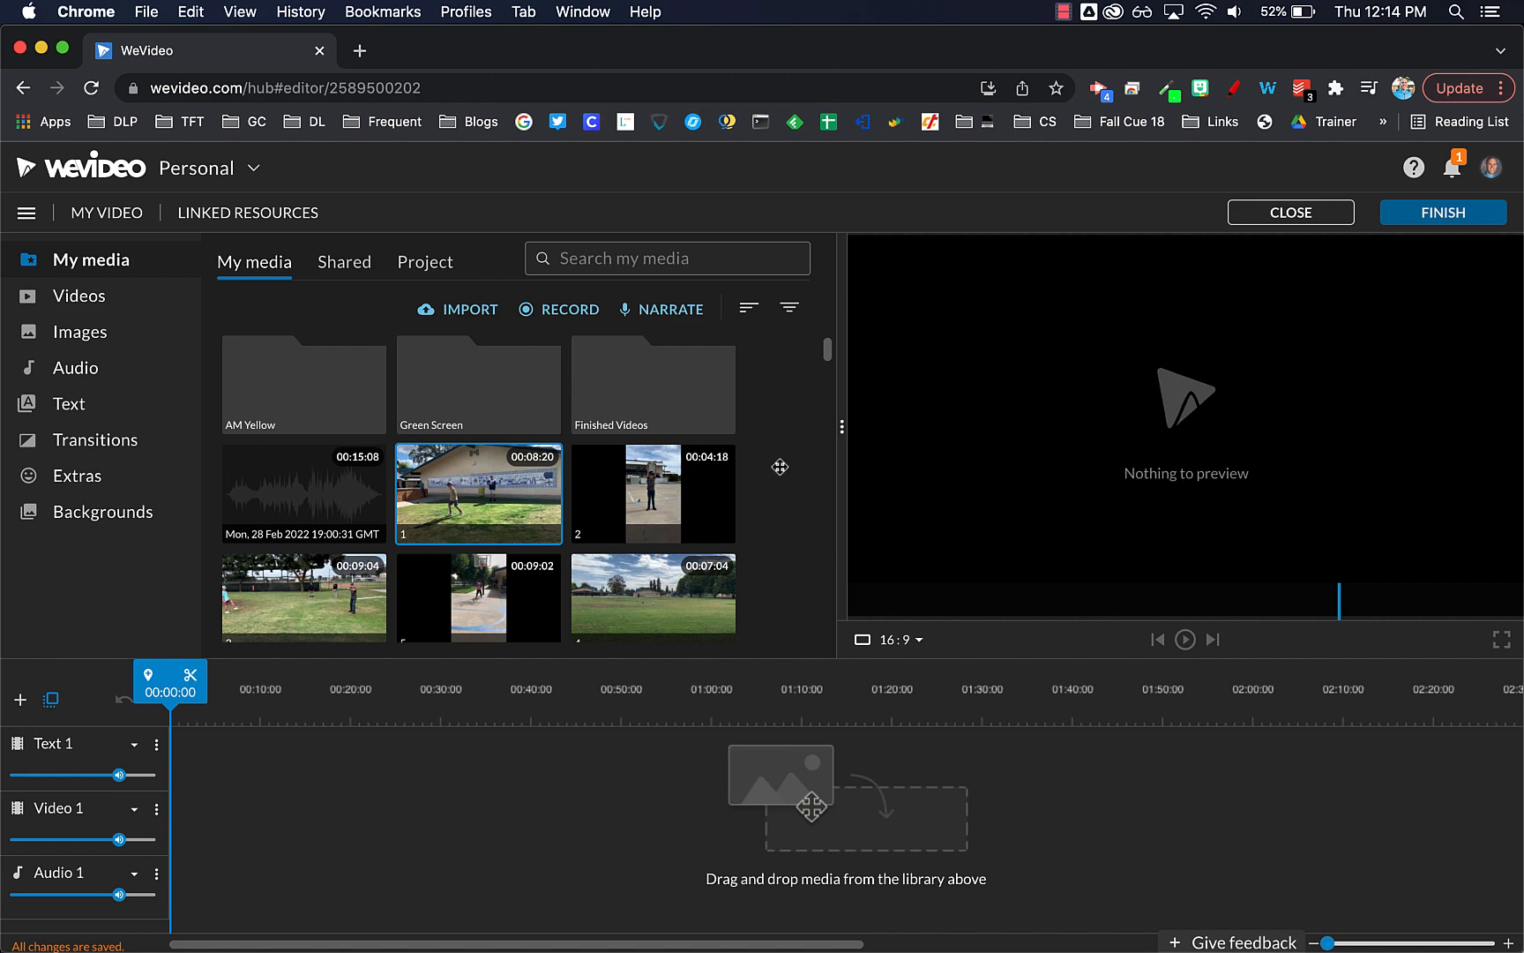
- Rename the video edit from its default title to "Speech Video"
{"action": "left_click", "coordinate": [107, 214]}
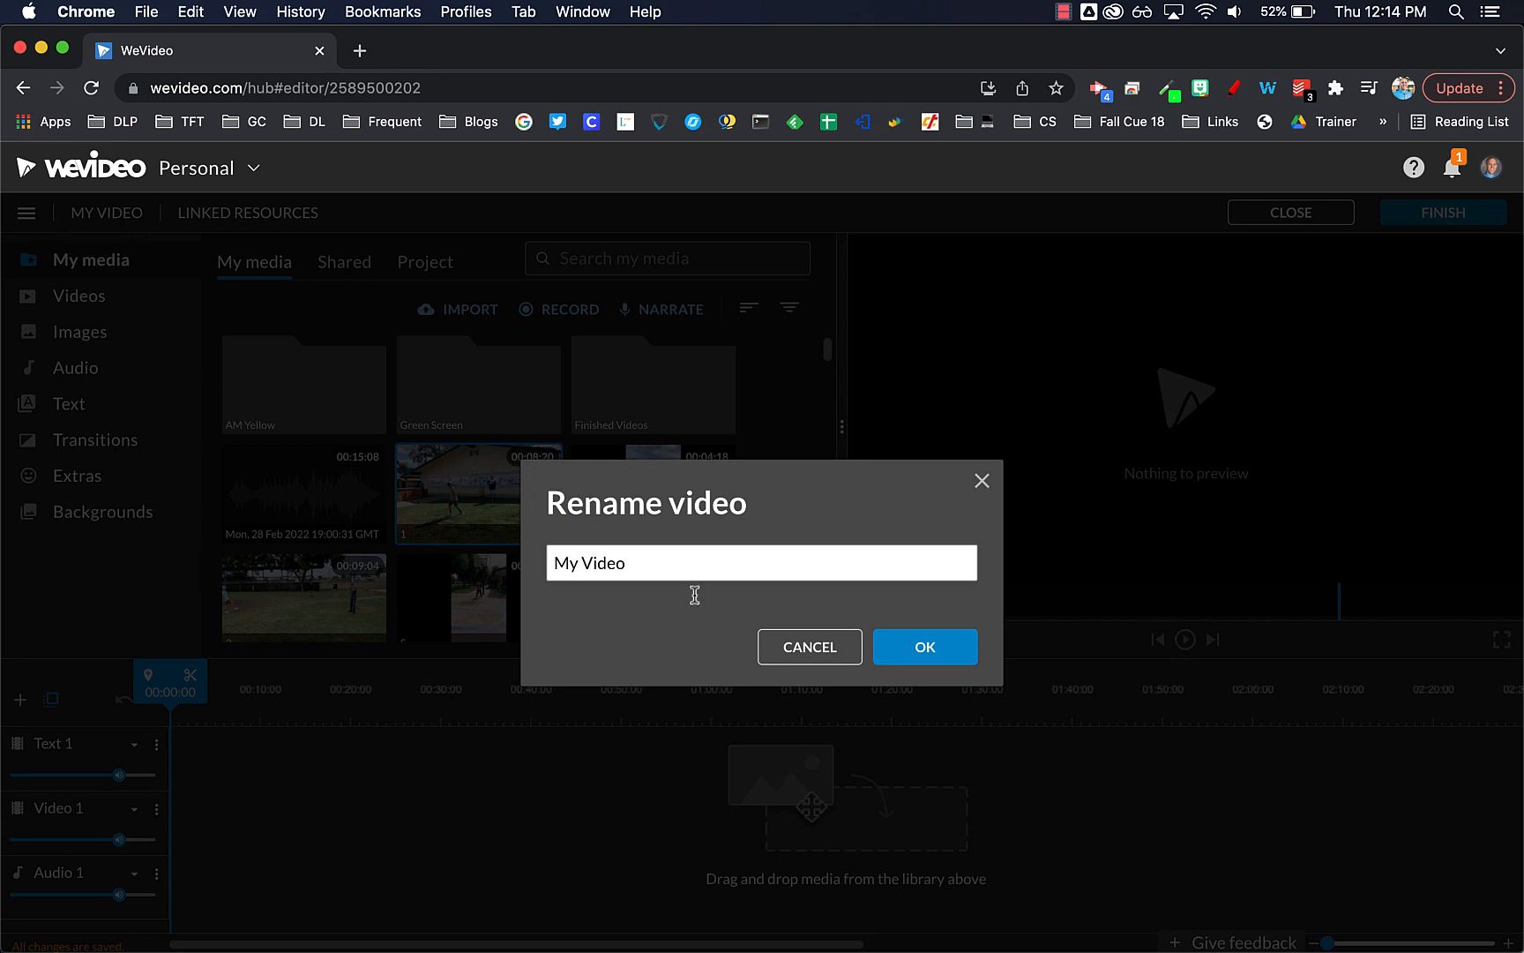
{"action": "double_click", "coordinate": [666, 561]}
{"action": "key", "text": "BackSpace"}
{"action": "key", "text": "BackSpace"}
{"action": "key", "text": "BackSpace"}
{"action": "key", "text": "BackSpace"}
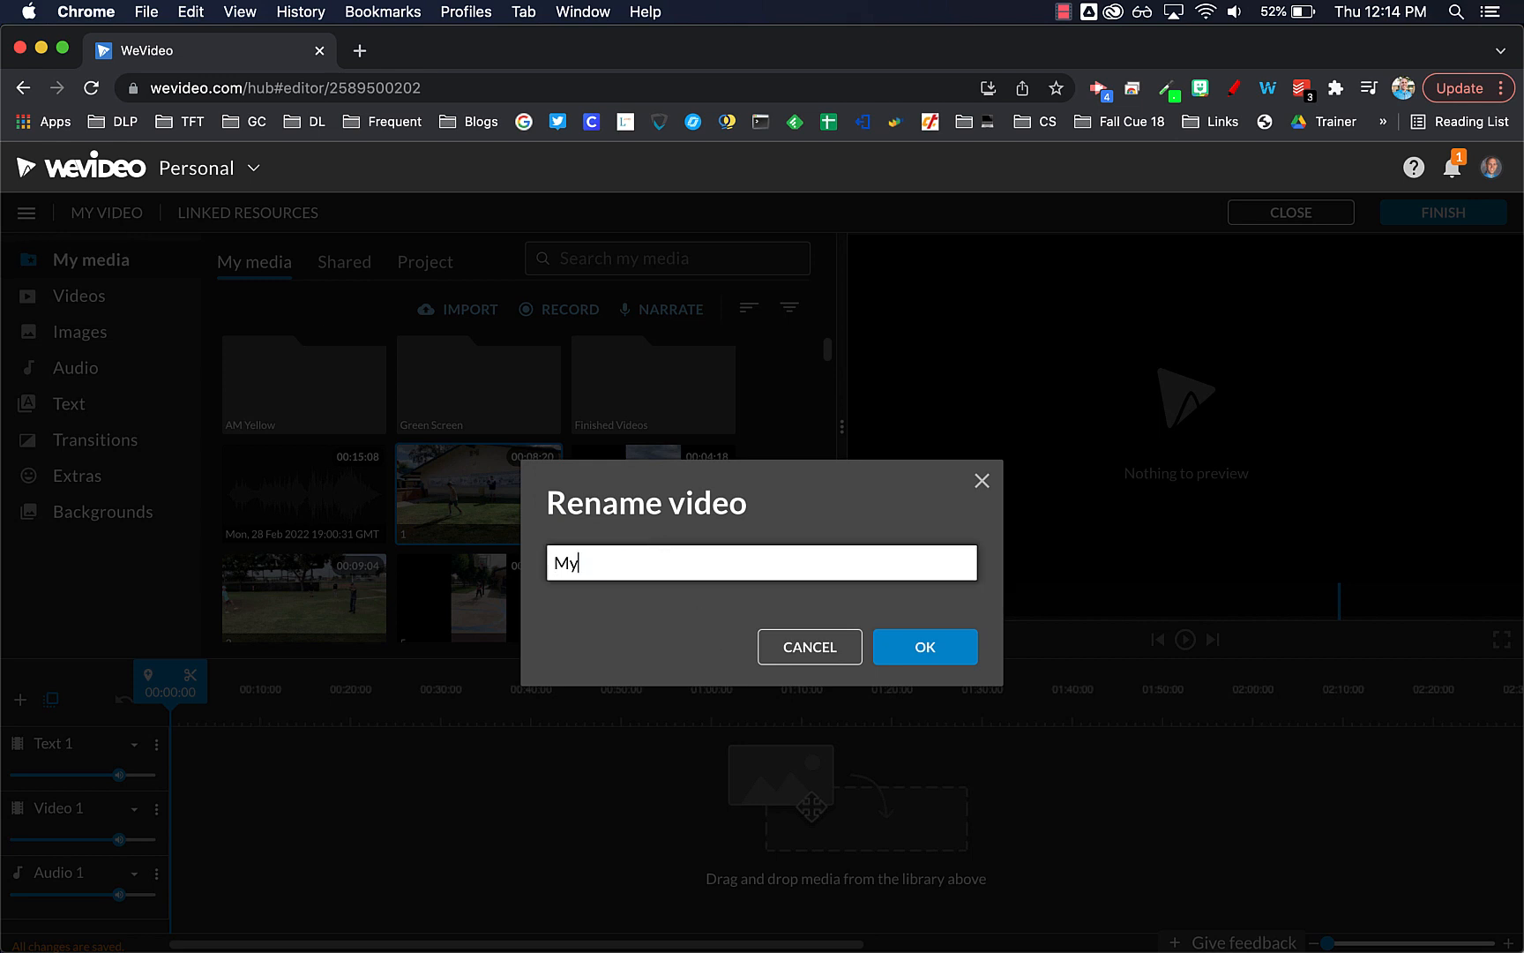
{"action": "type", "text": "Speech Video"}
{"action": "left_click", "coordinate": [924, 649]}
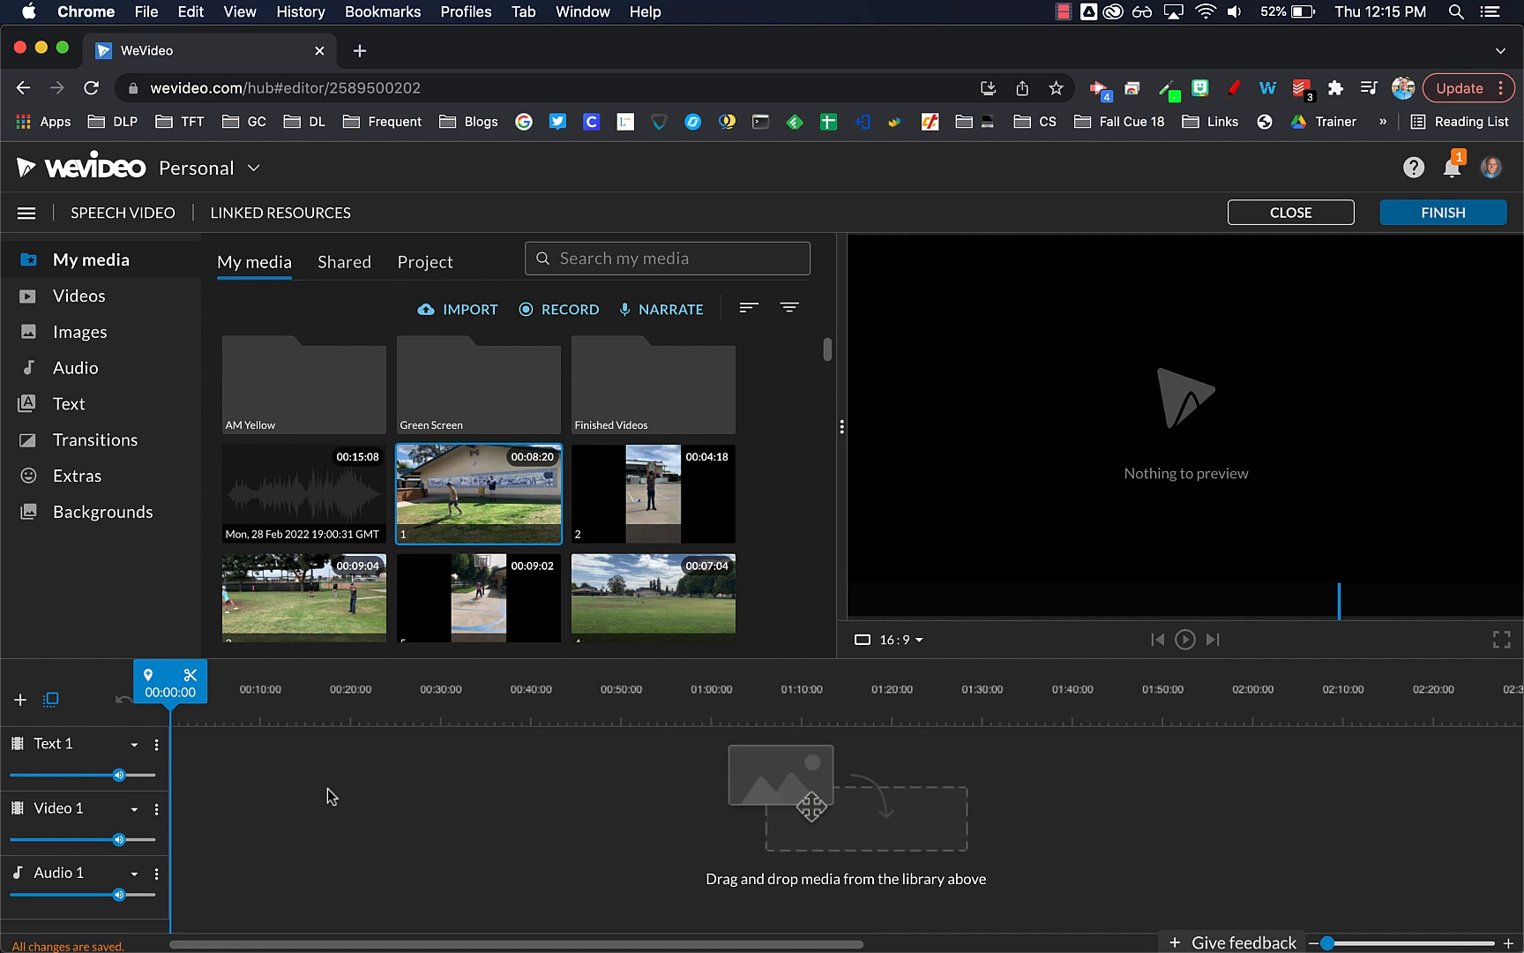
- Create a new blank Google Slides presentation in a separate browser tab
{"action": "left_click", "coordinate": [359, 51]}
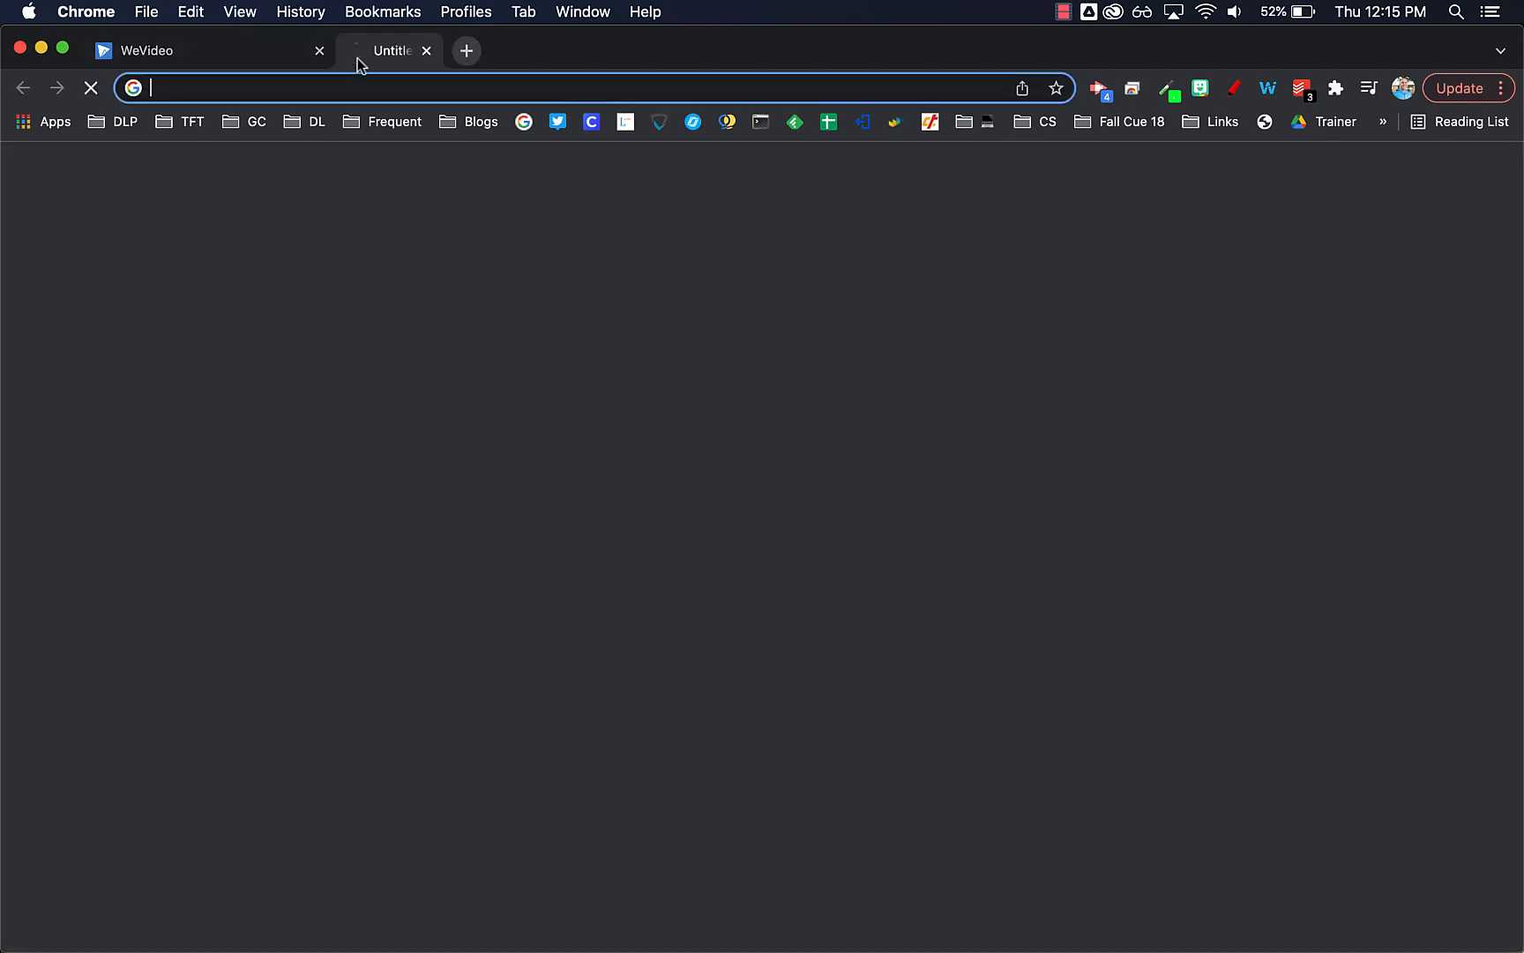
{"action": "type", "text": "slides."}
{"action": "key", "text": "Return"}
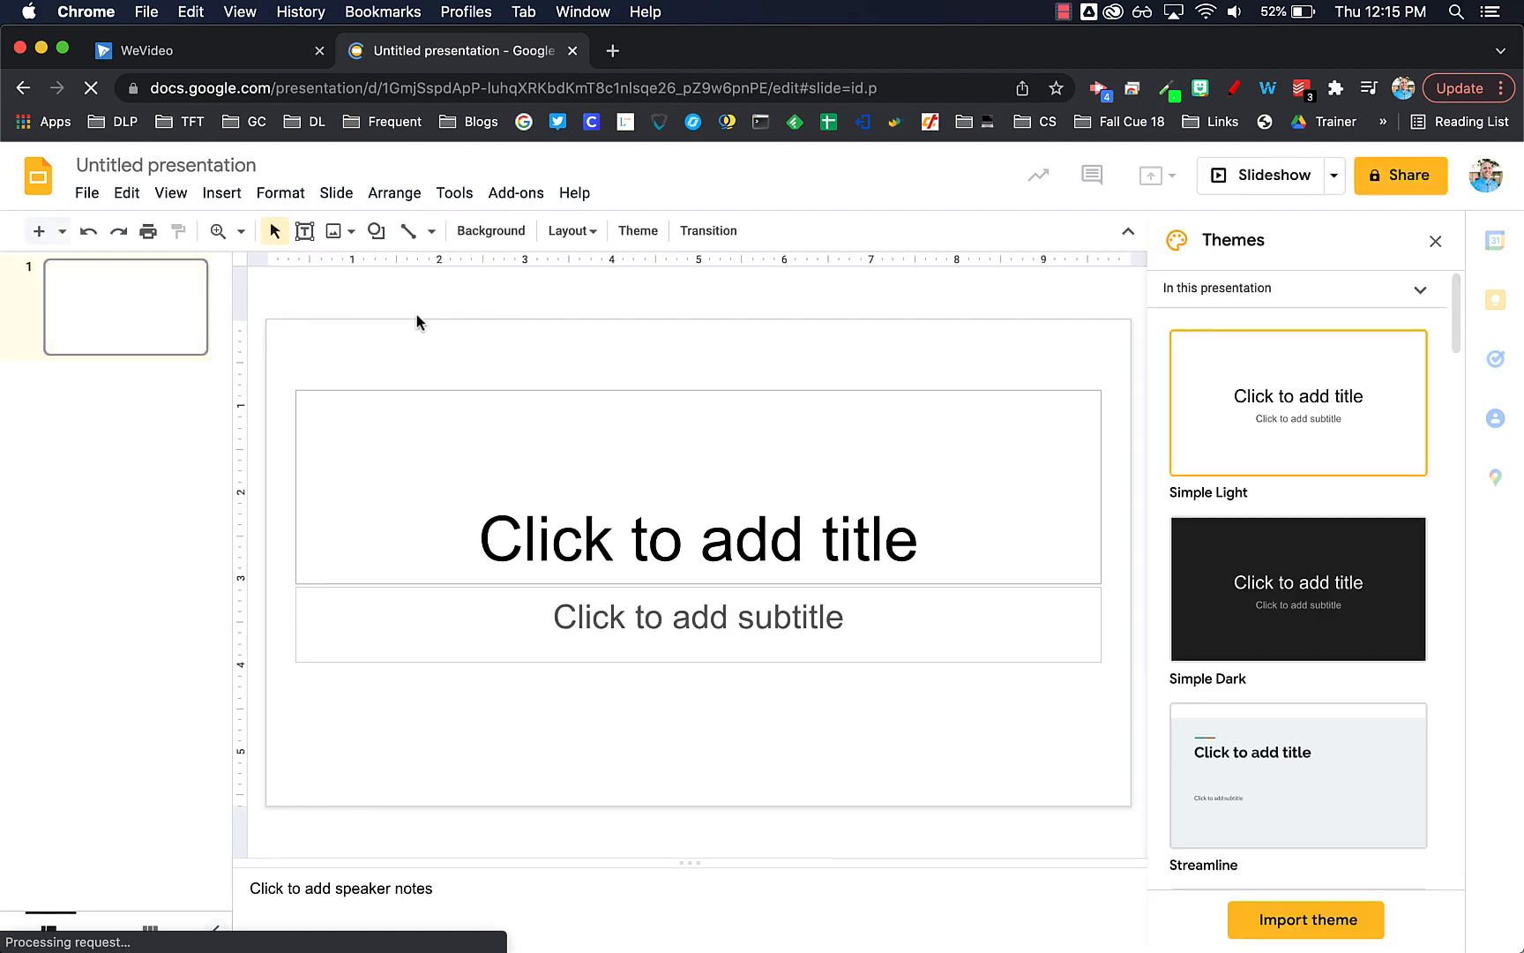
- Examine the presentation's download formats, including the JPEG image option for the current slide
{"action": "left_click", "coordinate": [86, 194]}
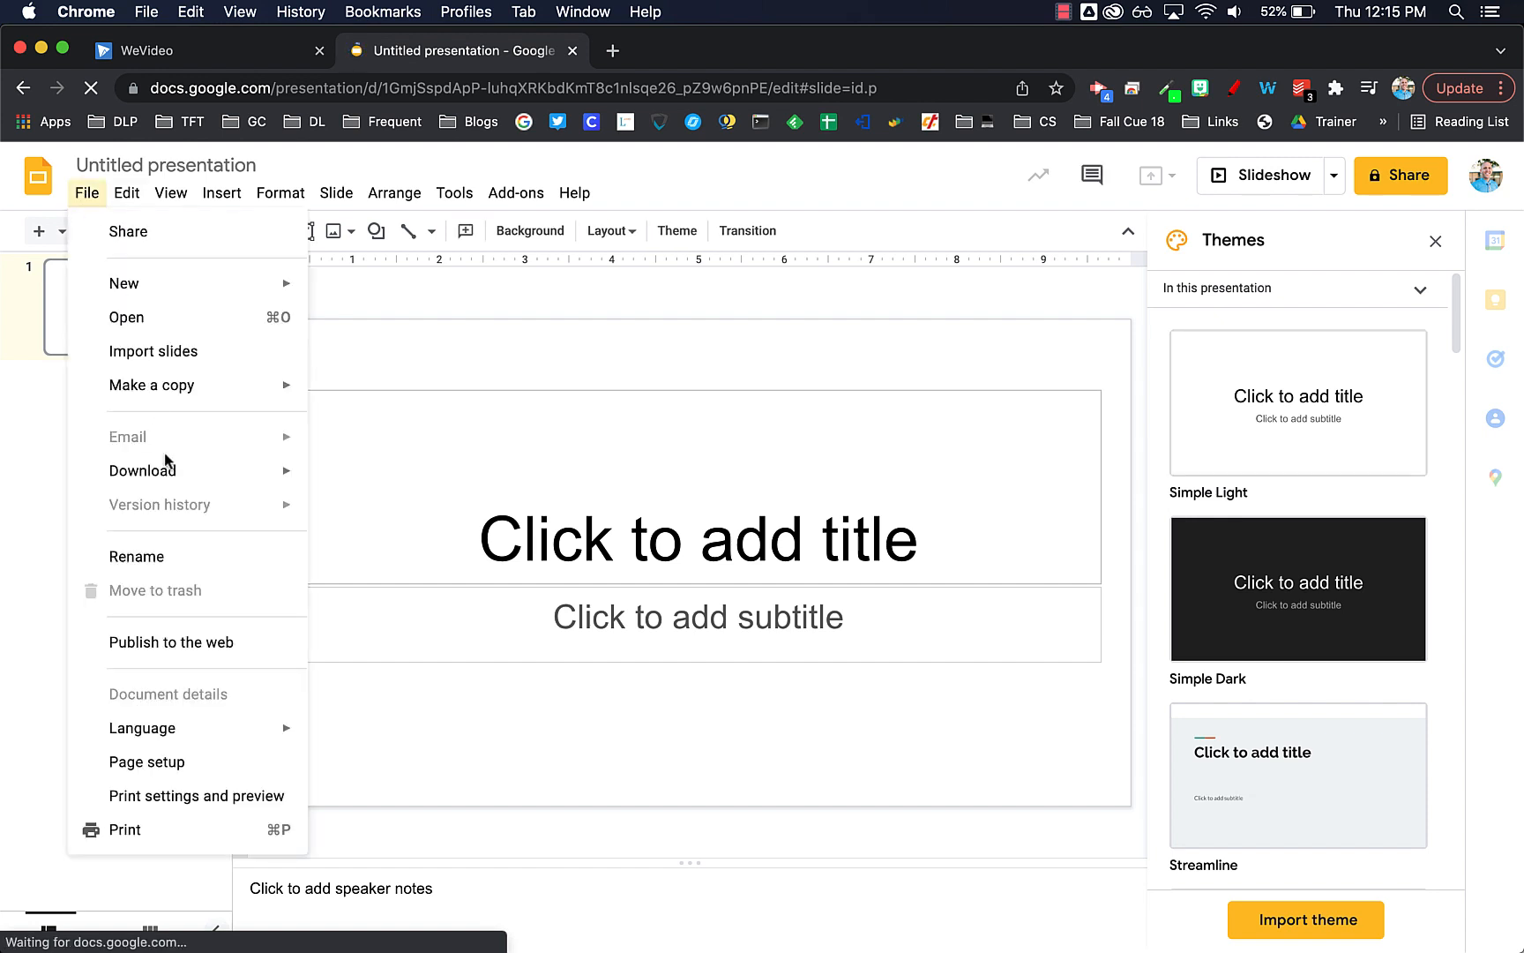
{"action": "mouse_move", "coordinate": [171, 486]}
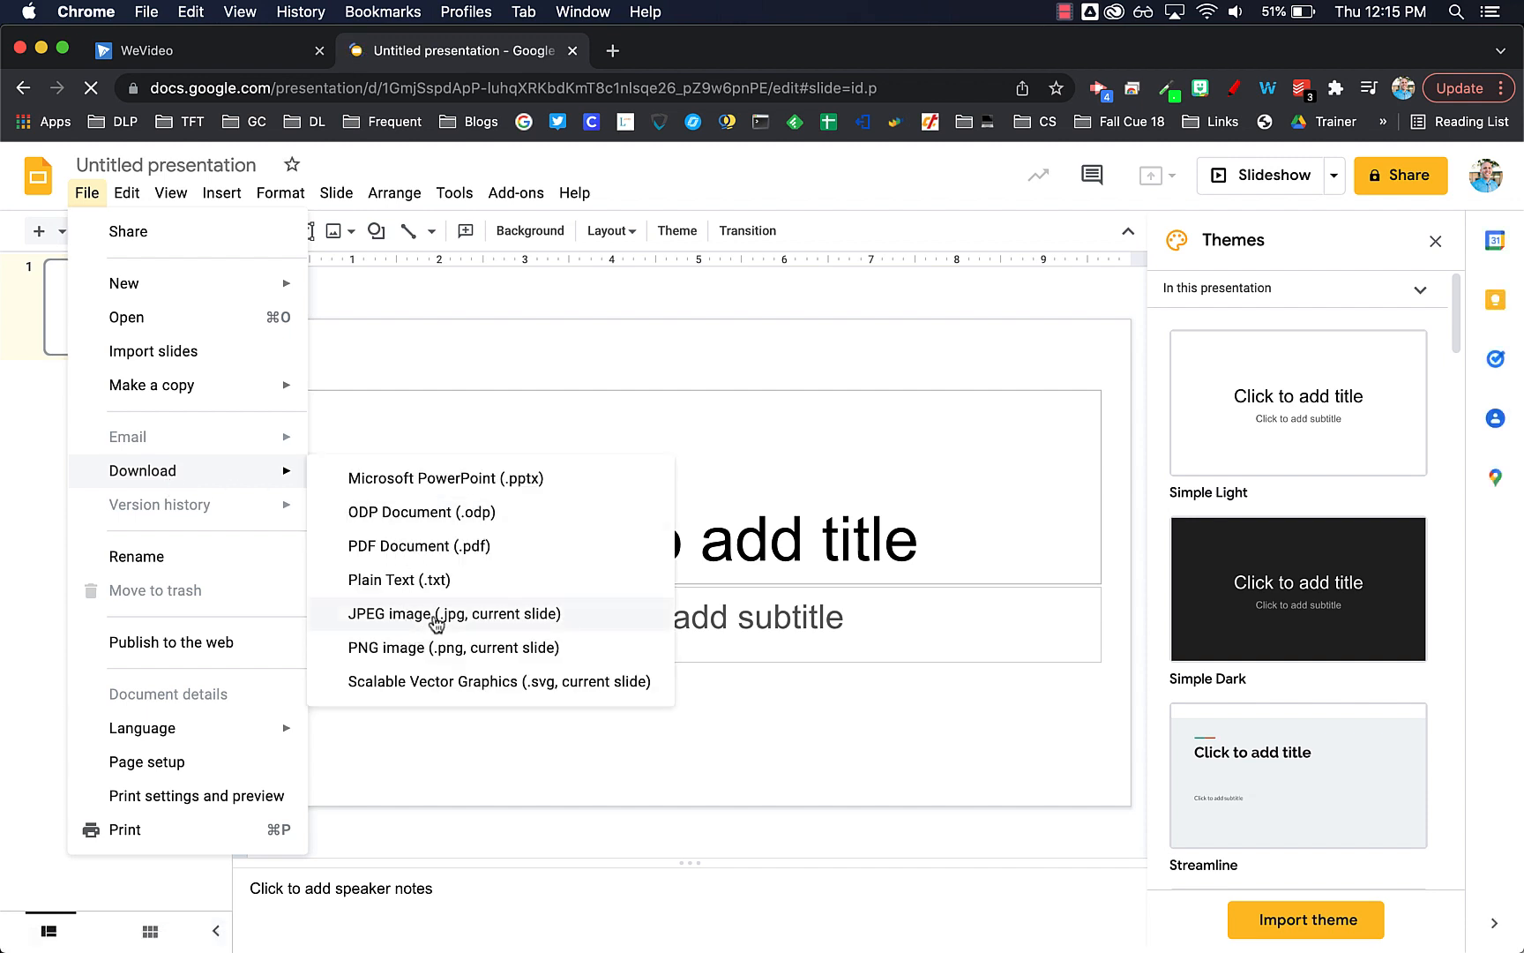
{"action": "left_click", "coordinate": [582, 305]}
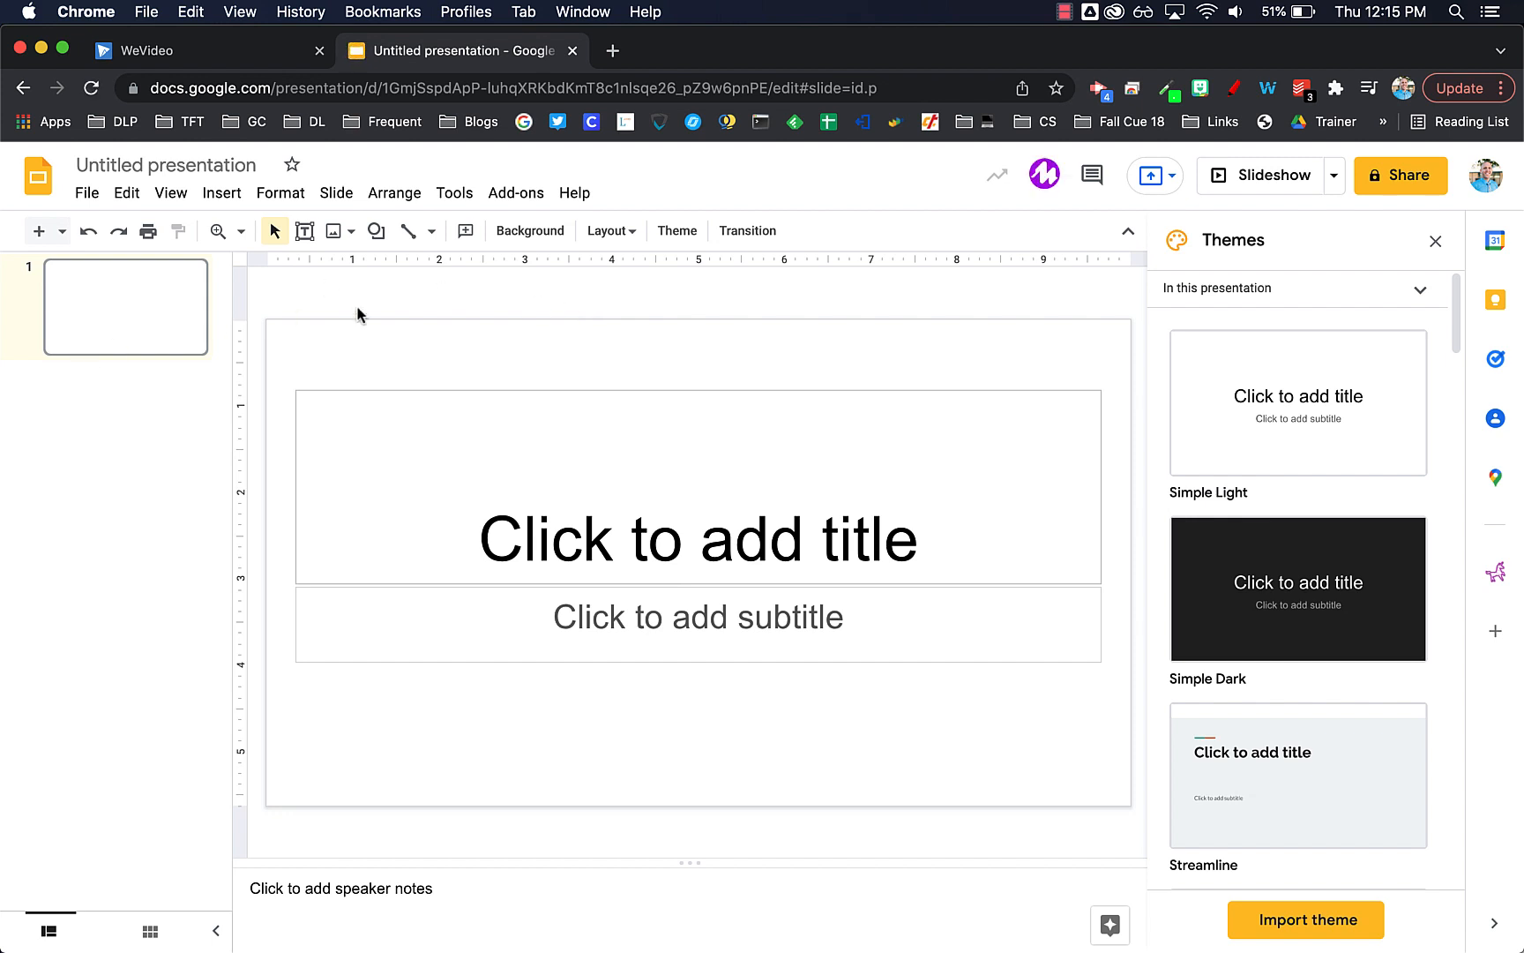
- Switch back to WeVideo and import Sports C logo sq.png, Sports C logo.png, Cavalier Logo.png and new cvc logo.png into My media
{"action": "left_click", "coordinate": [181, 69]}
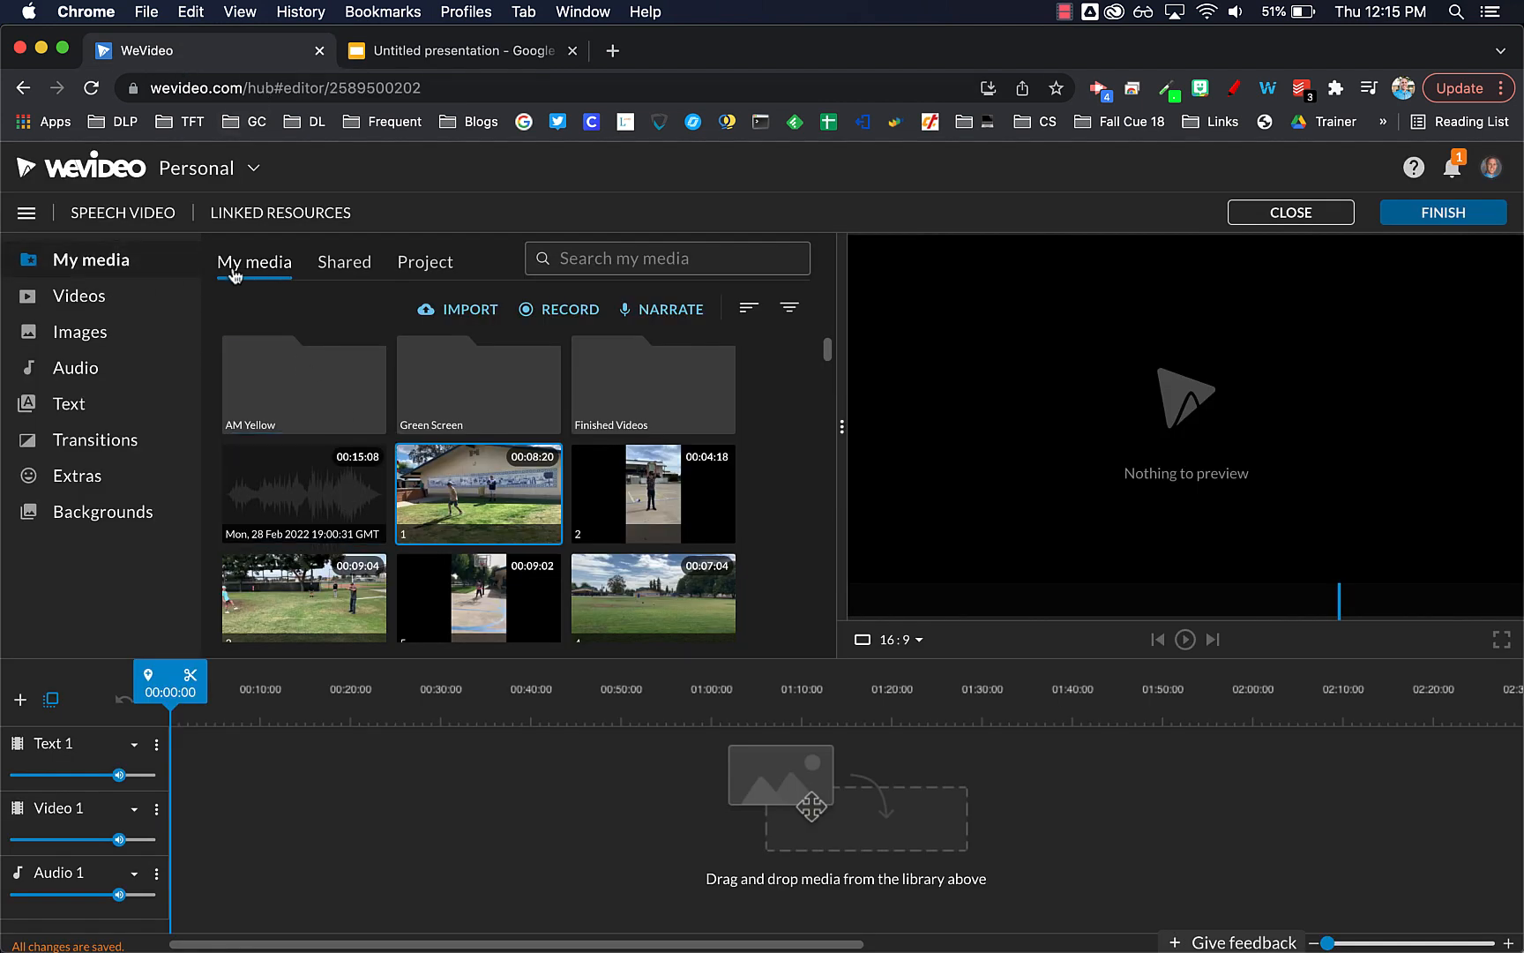
{"action": "left_click", "coordinate": [465, 314]}
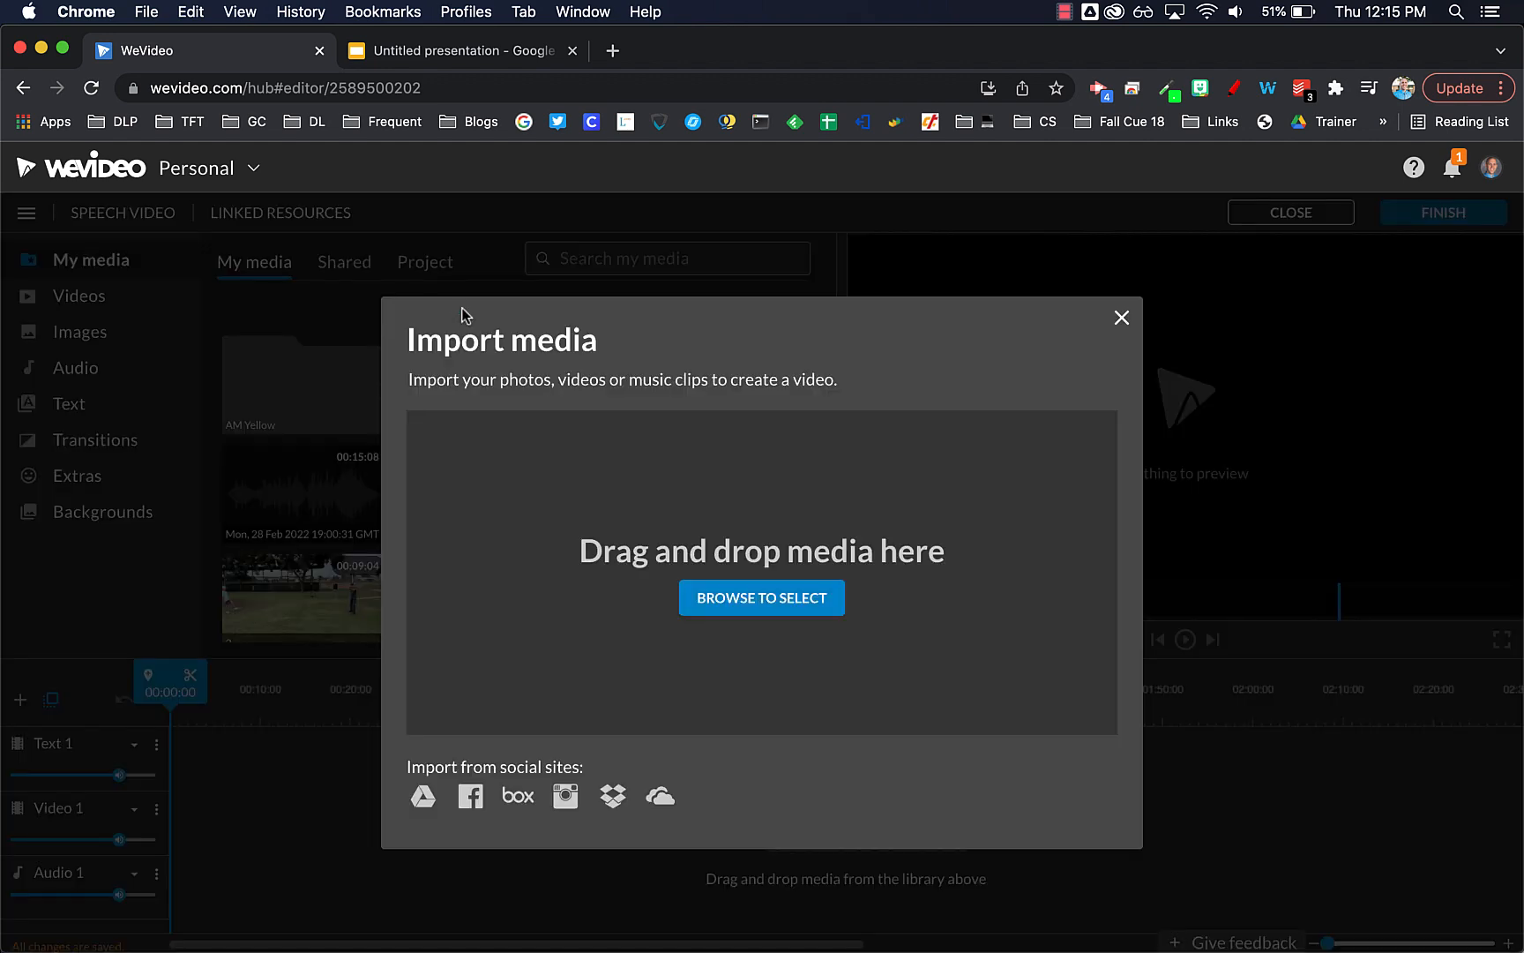
{"action": "left_click", "coordinate": [756, 606]}
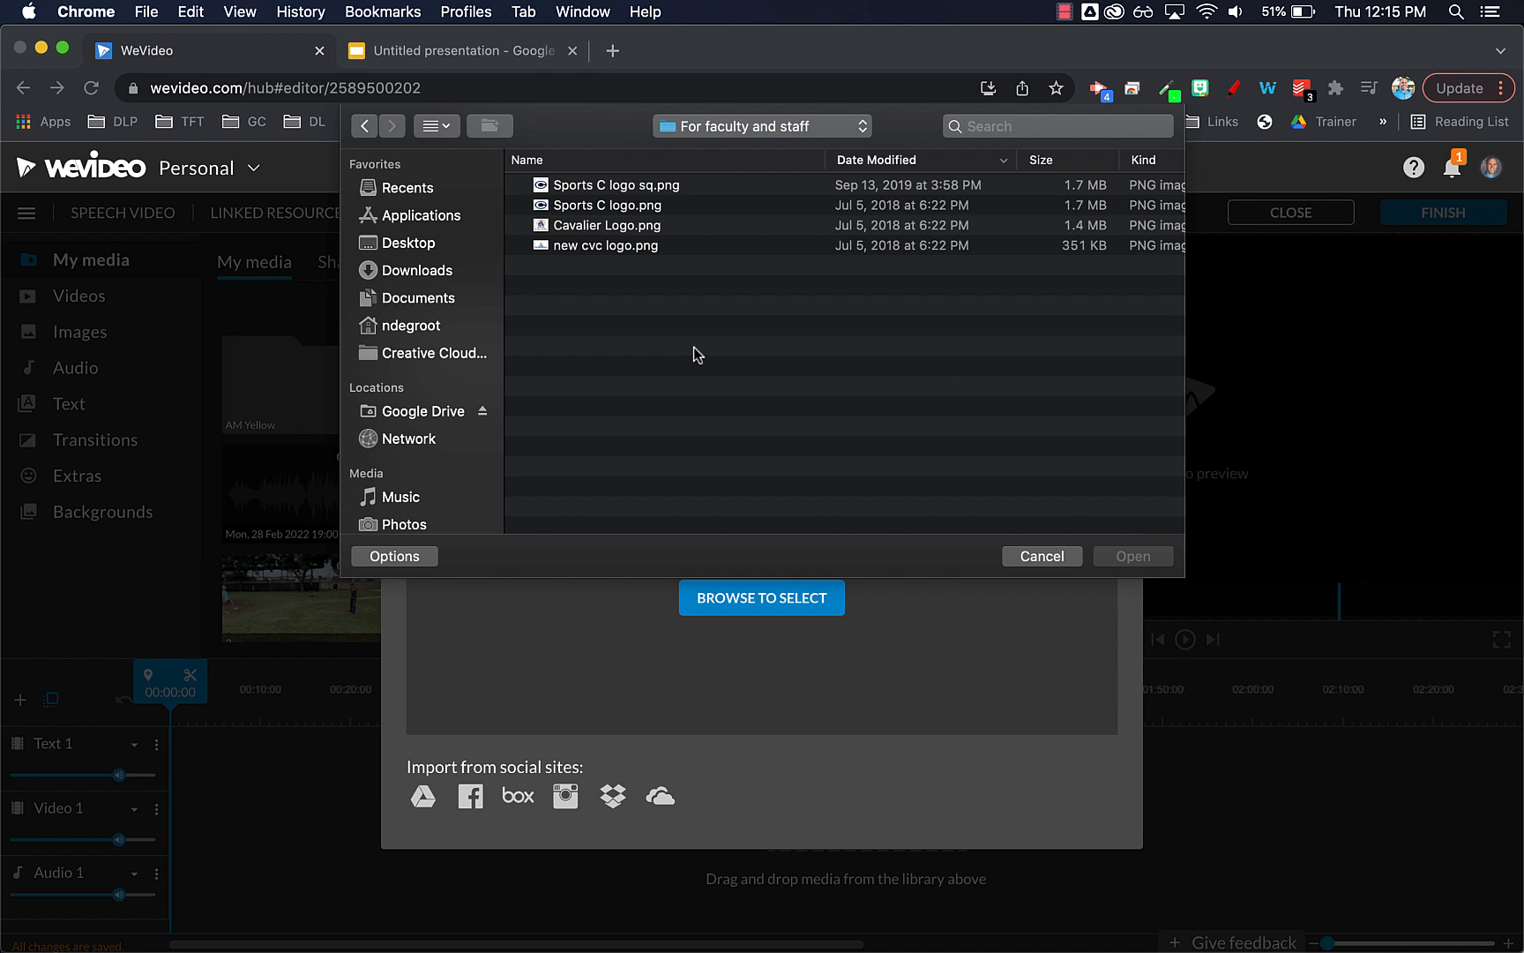
{"action": "left_click", "coordinate": [608, 207]}
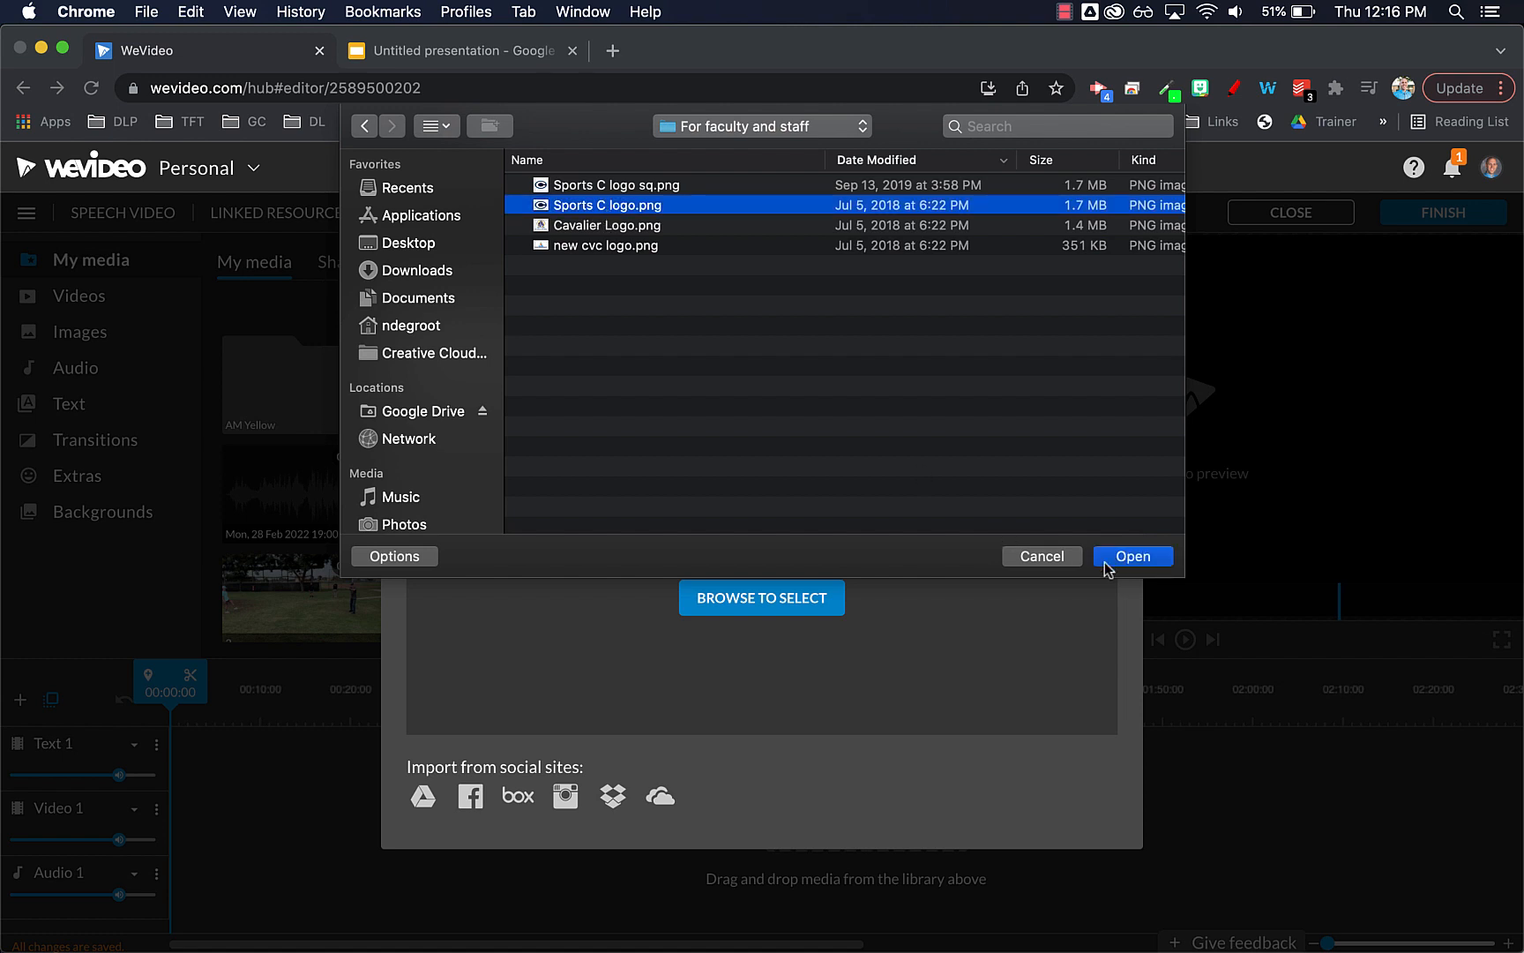
{"action": "left_click", "coordinate": [633, 227], "text": "shift"}
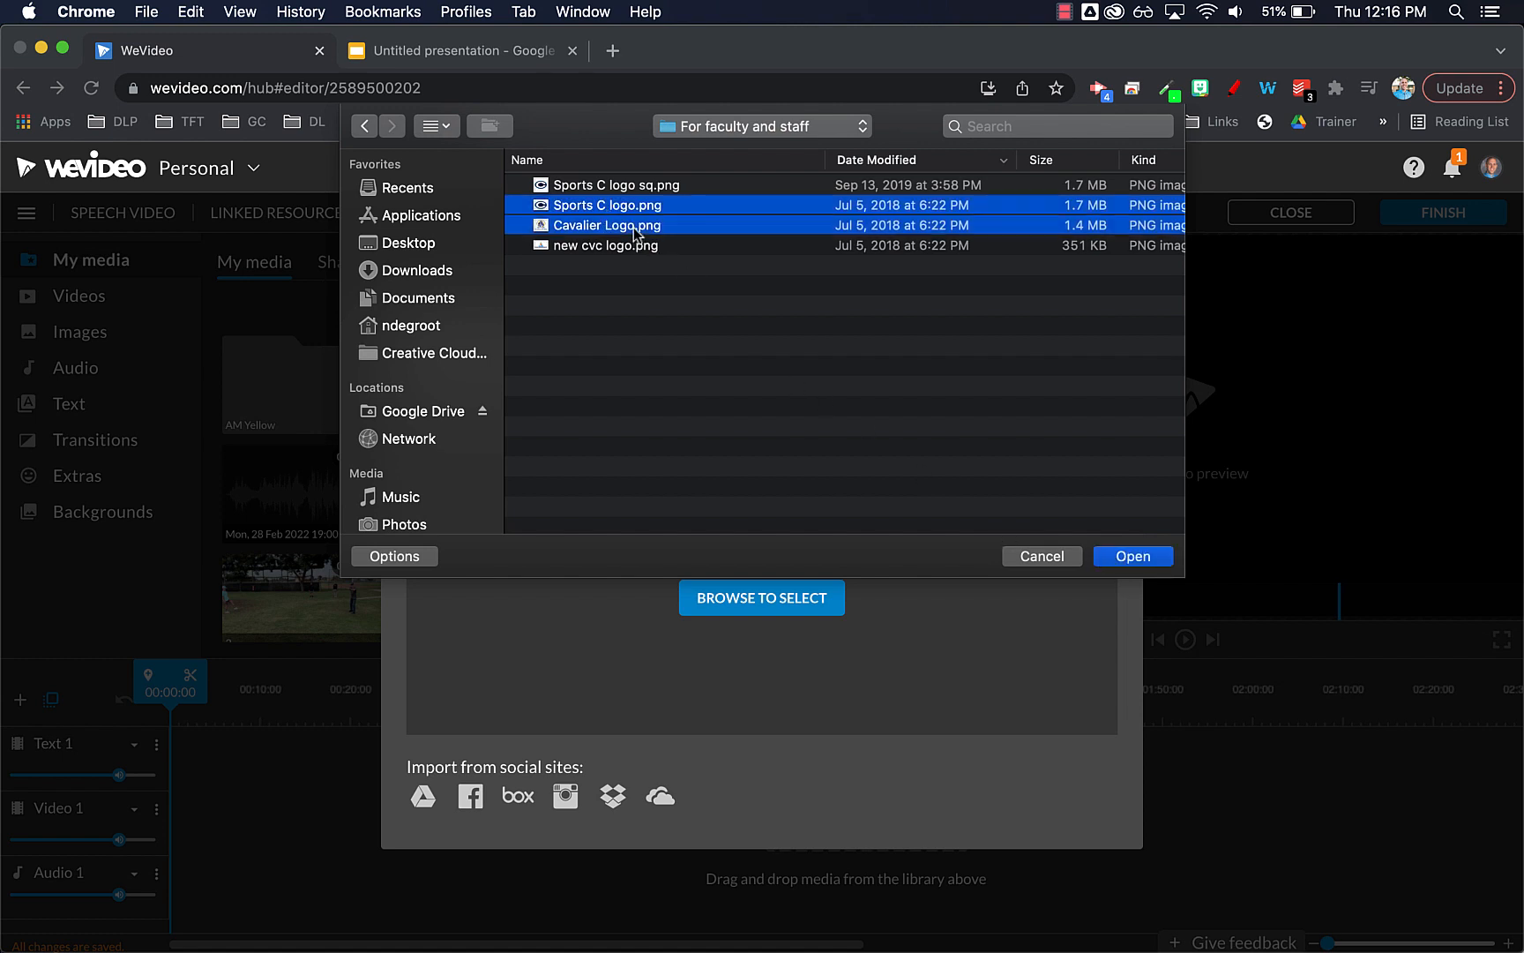
{"action": "left_click", "coordinate": [629, 248], "text": "shift"}
{"action": "left_click", "coordinate": [625, 203], "text": "super"}
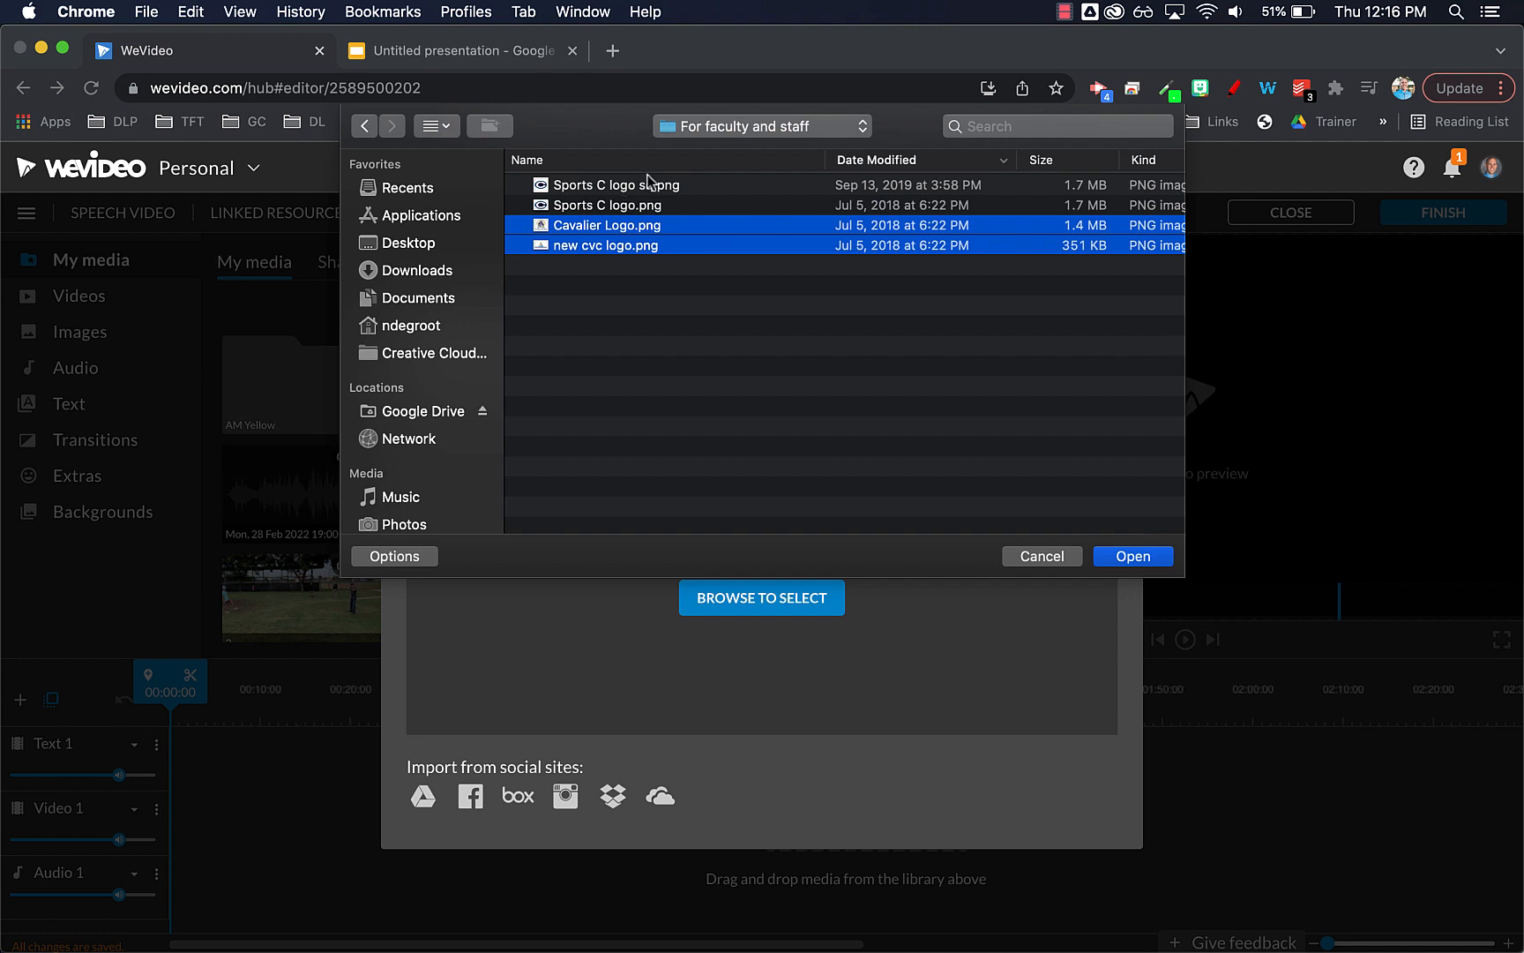
{"action": "left_click", "coordinate": [646, 188], "text": "super"}
{"action": "left_click", "coordinate": [647, 210], "text": "super"}
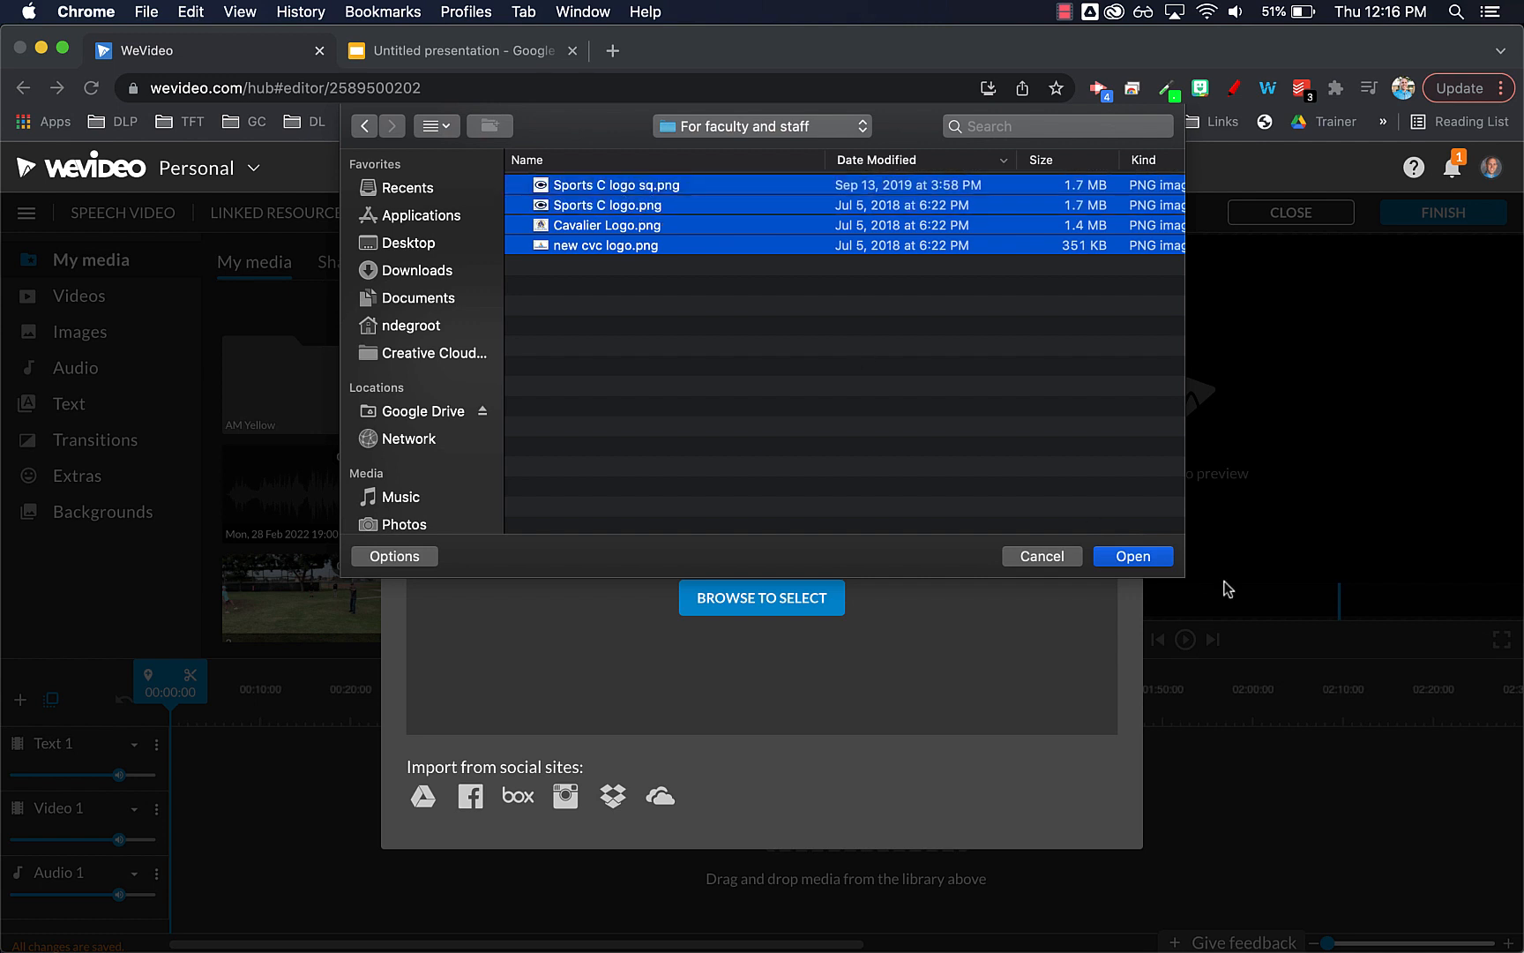
{"action": "left_click", "coordinate": [1147, 565]}
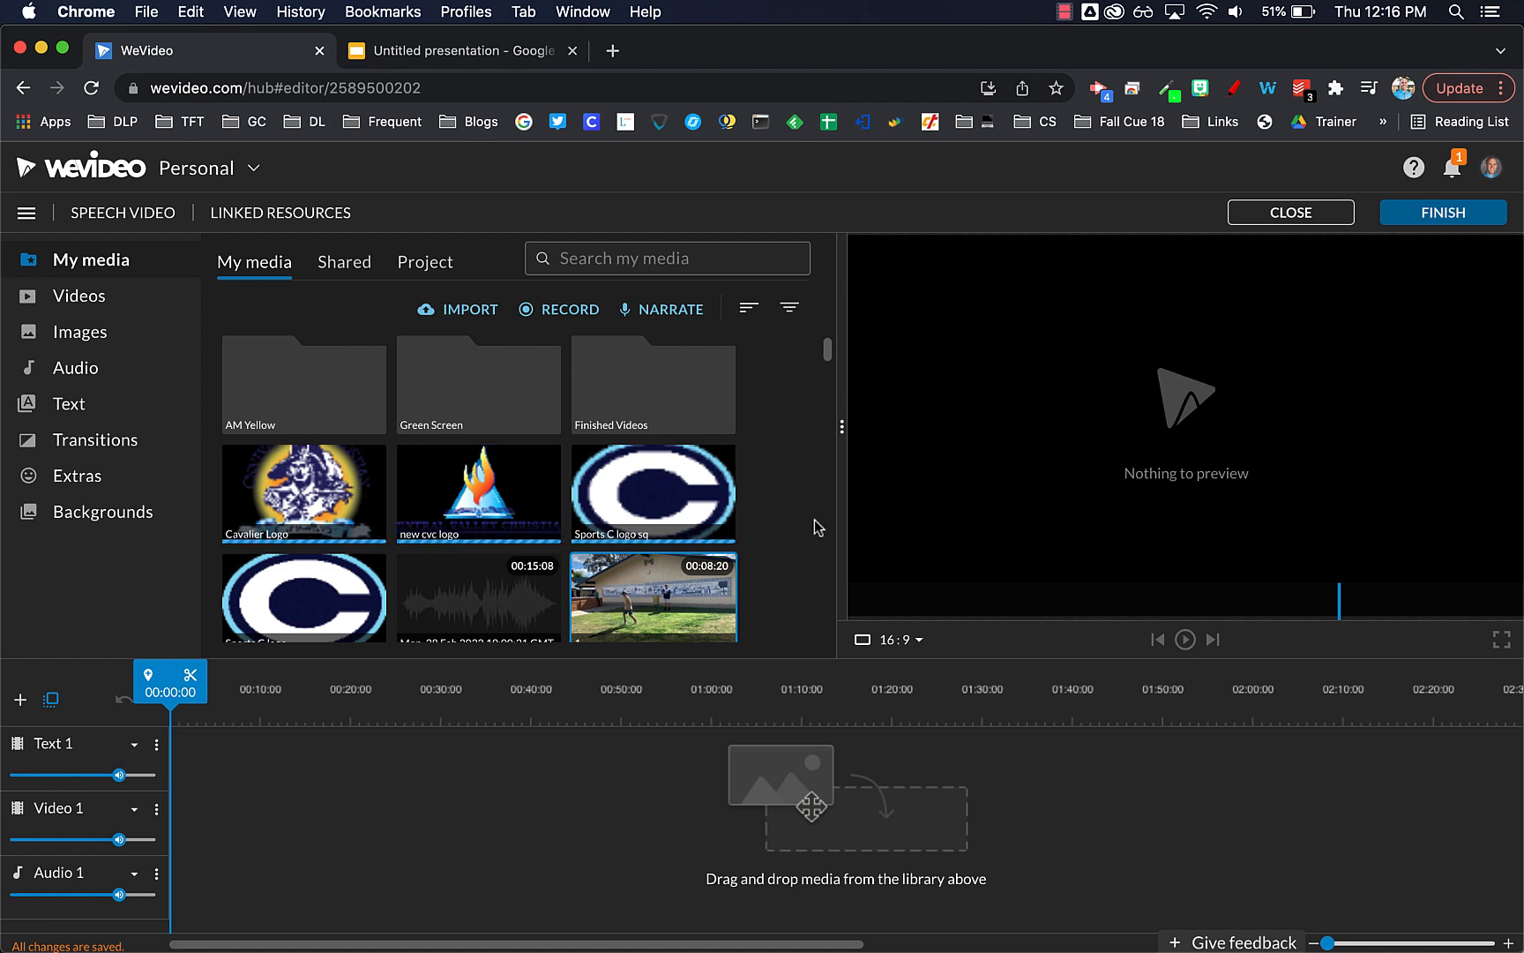
- Share the imported "new cvc logo" image to the current project's media
{"action": "right_click", "coordinate": [298, 502]}
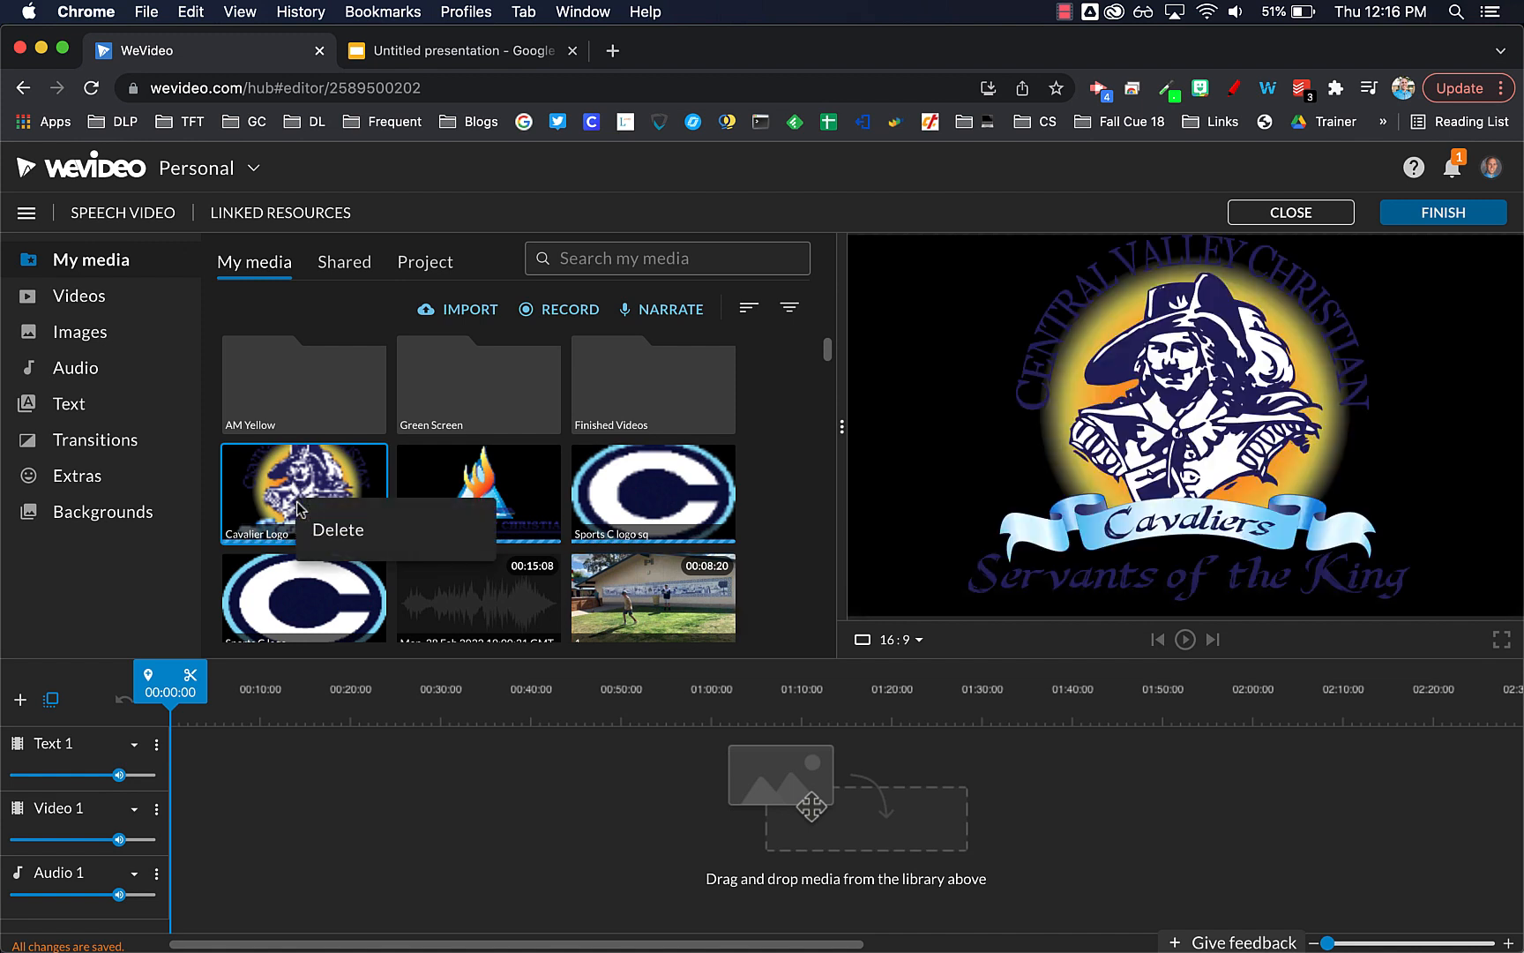
{"action": "left_click", "coordinate": [769, 499]}
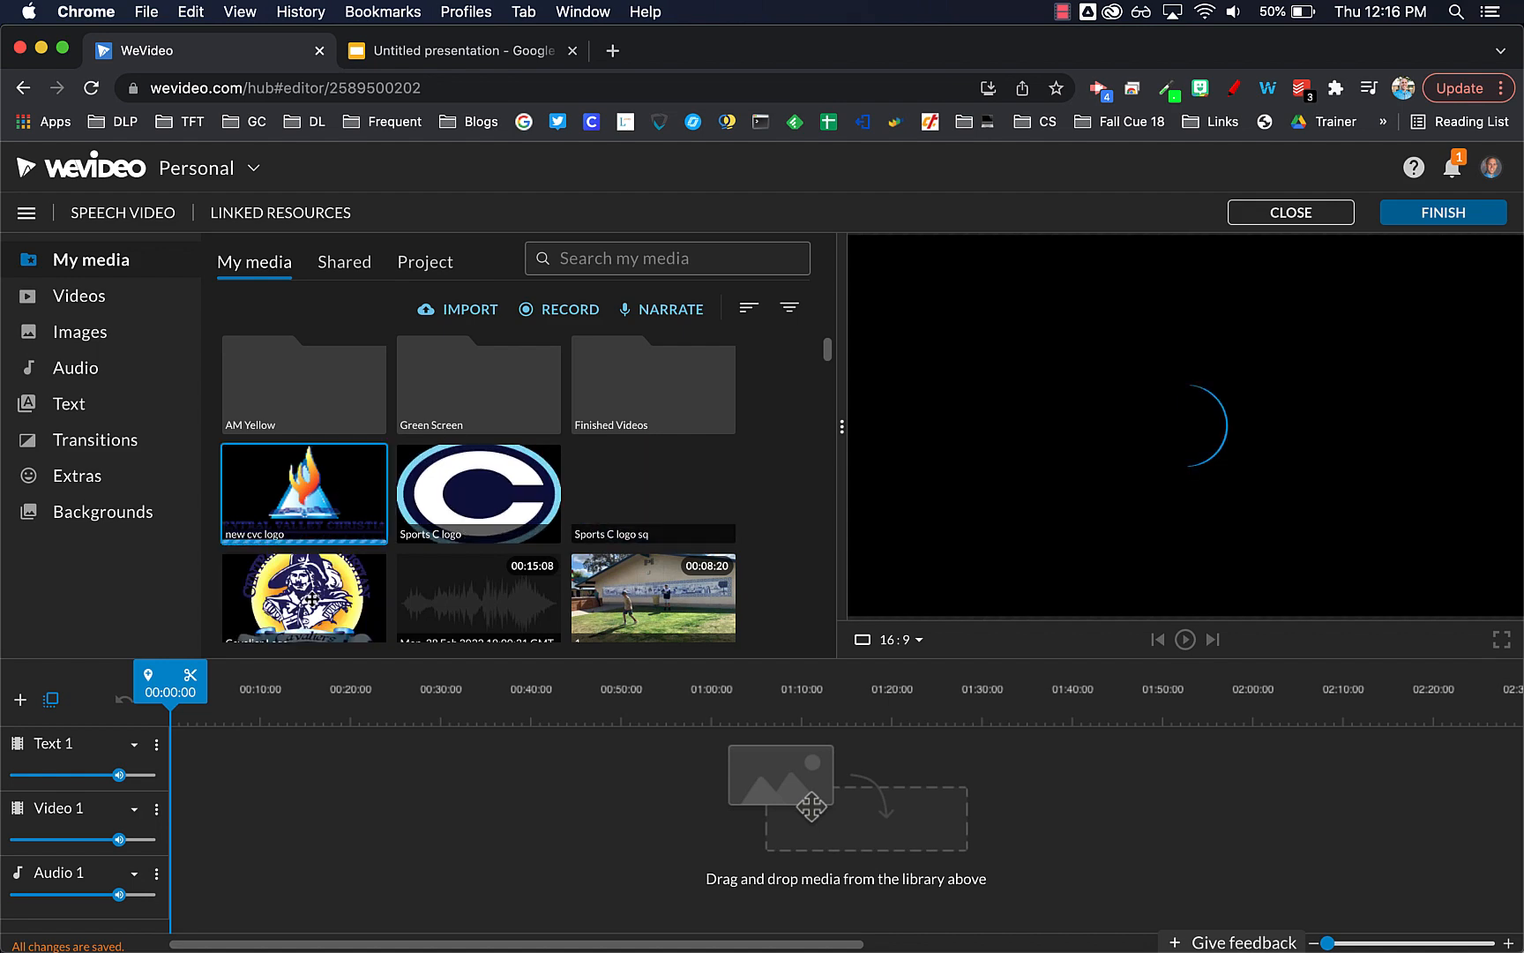
{"action": "right_click", "coordinate": [666, 493]}
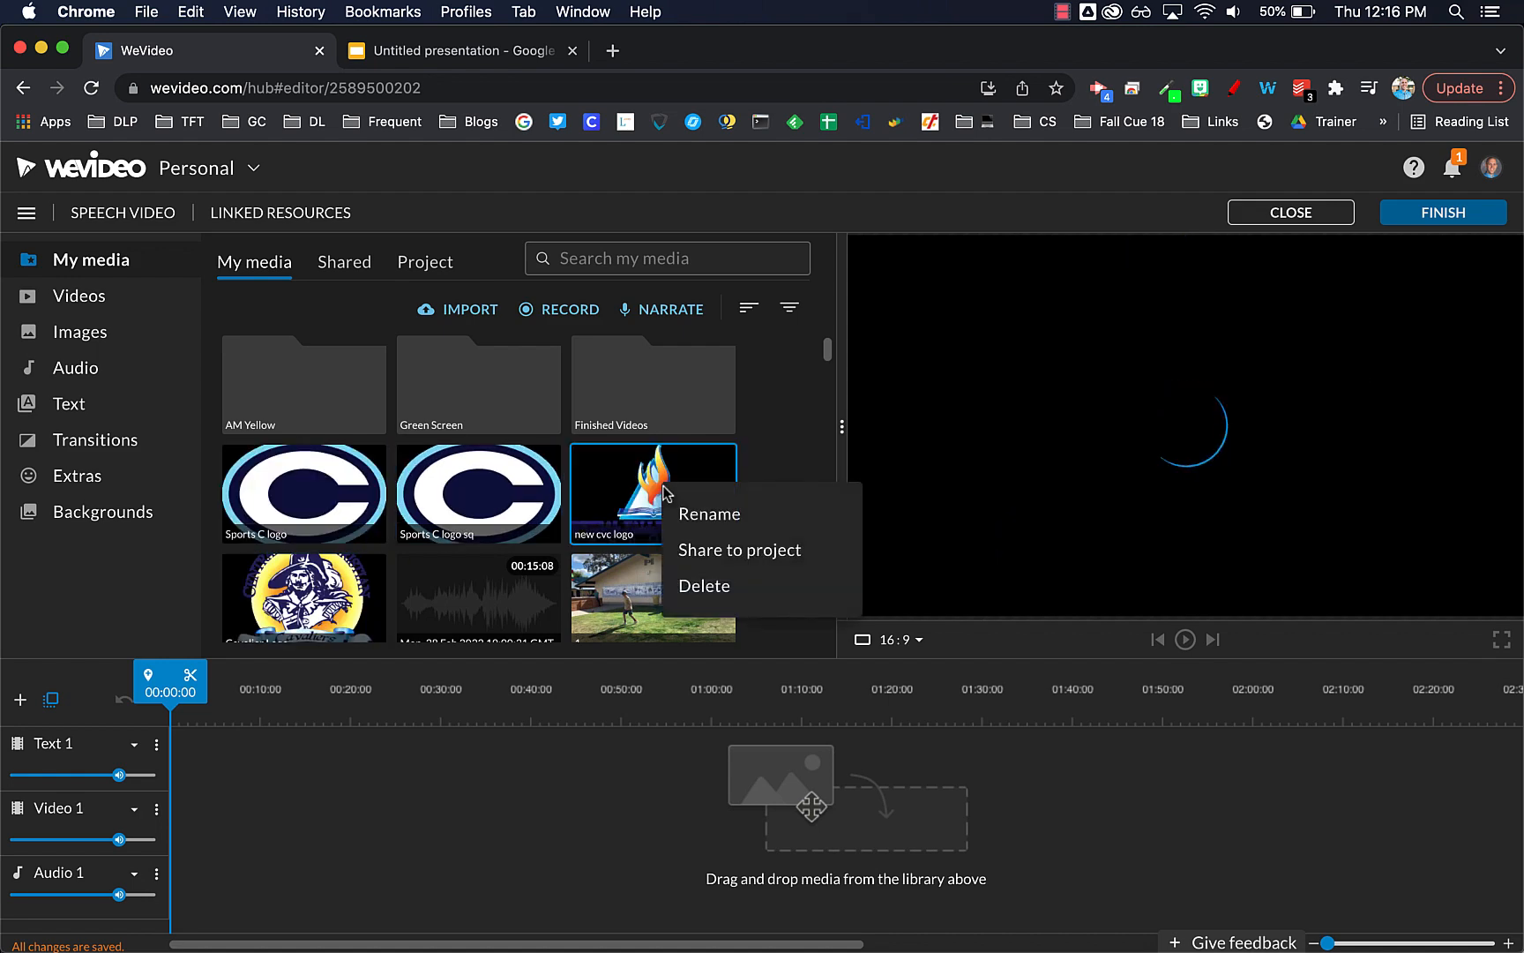
{"action": "left_click", "coordinate": [739, 552]}
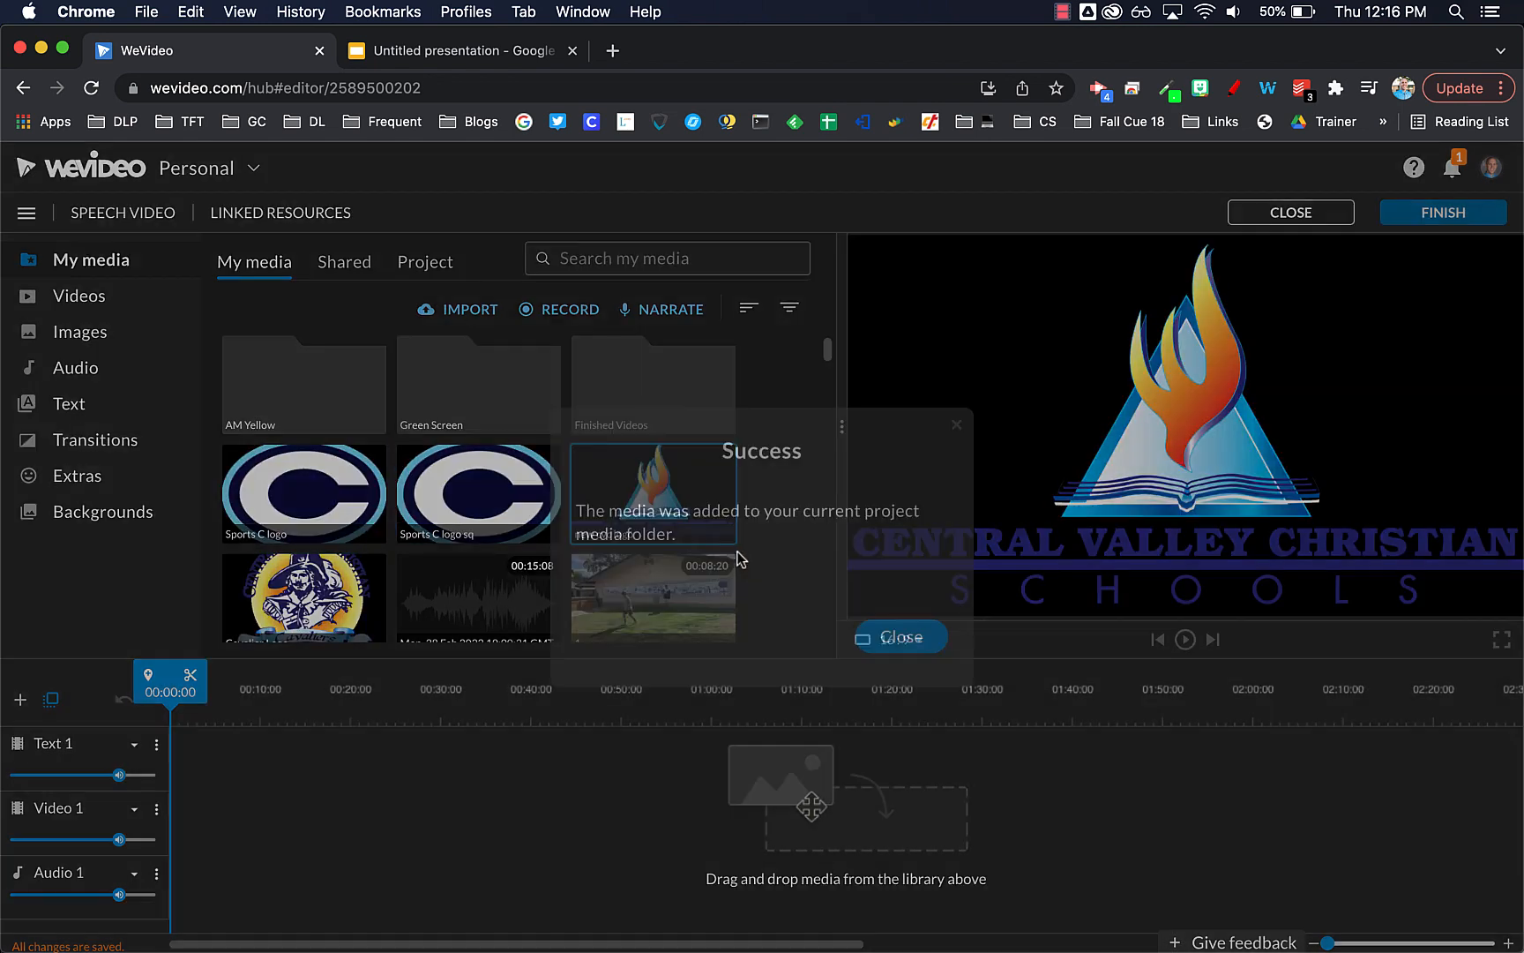
- Place the "new cvc logo" image at the start of the Video 1 track and extend its clip to 00:19:00
{"action": "left_click", "coordinate": [901, 637]}
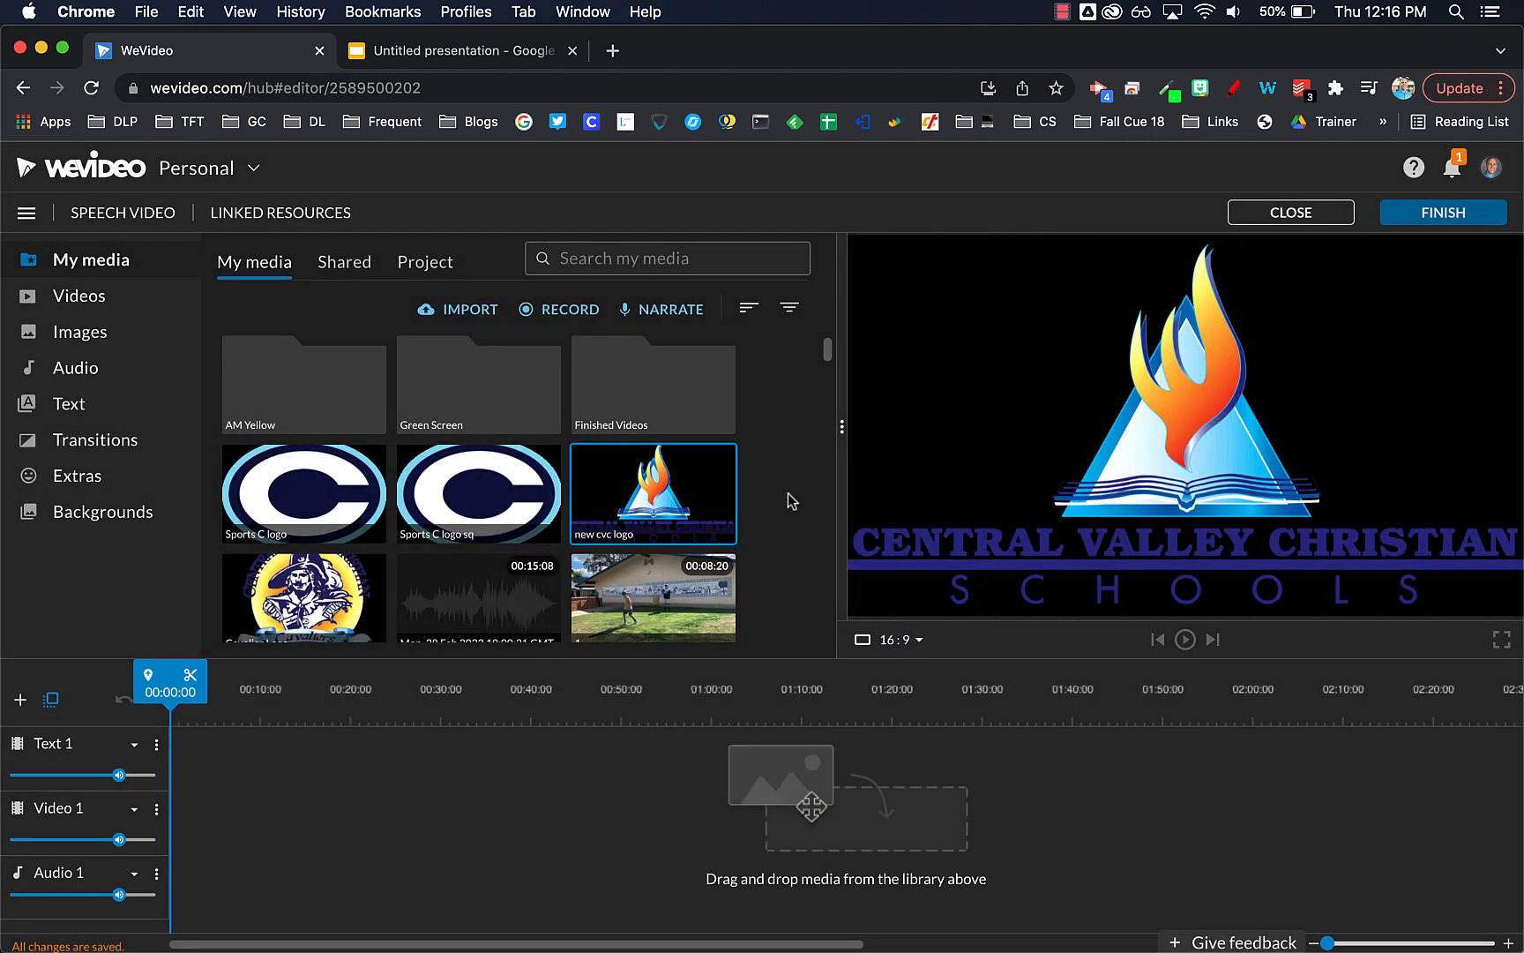
{"action": "left_click", "coordinate": [347, 276]}
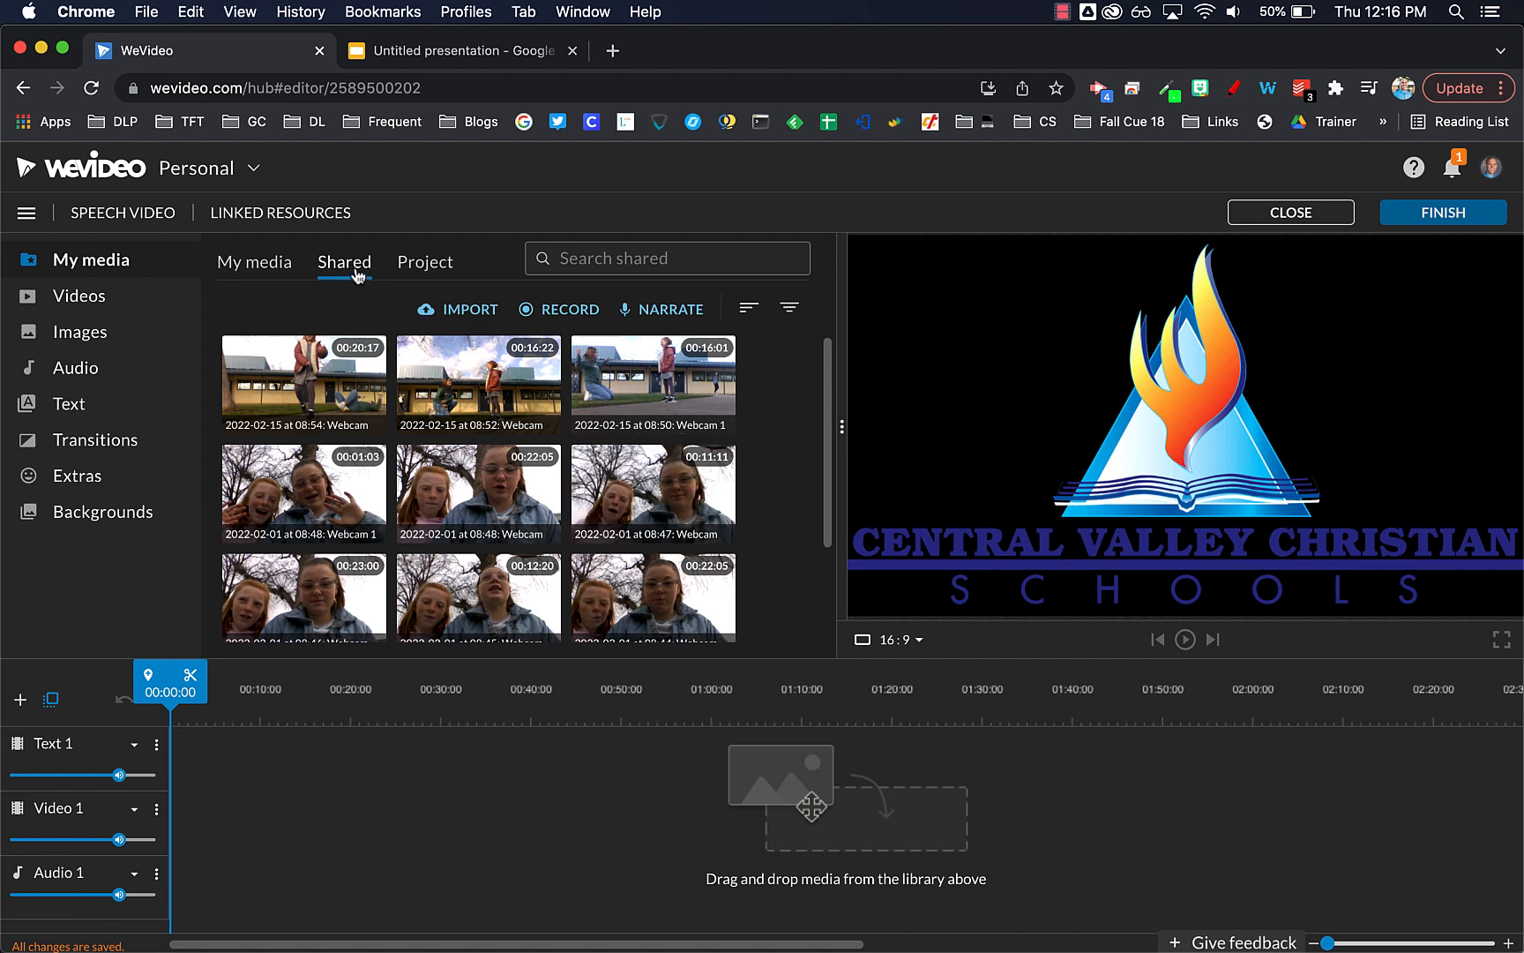
{"action": "left_click", "coordinate": [250, 277]}
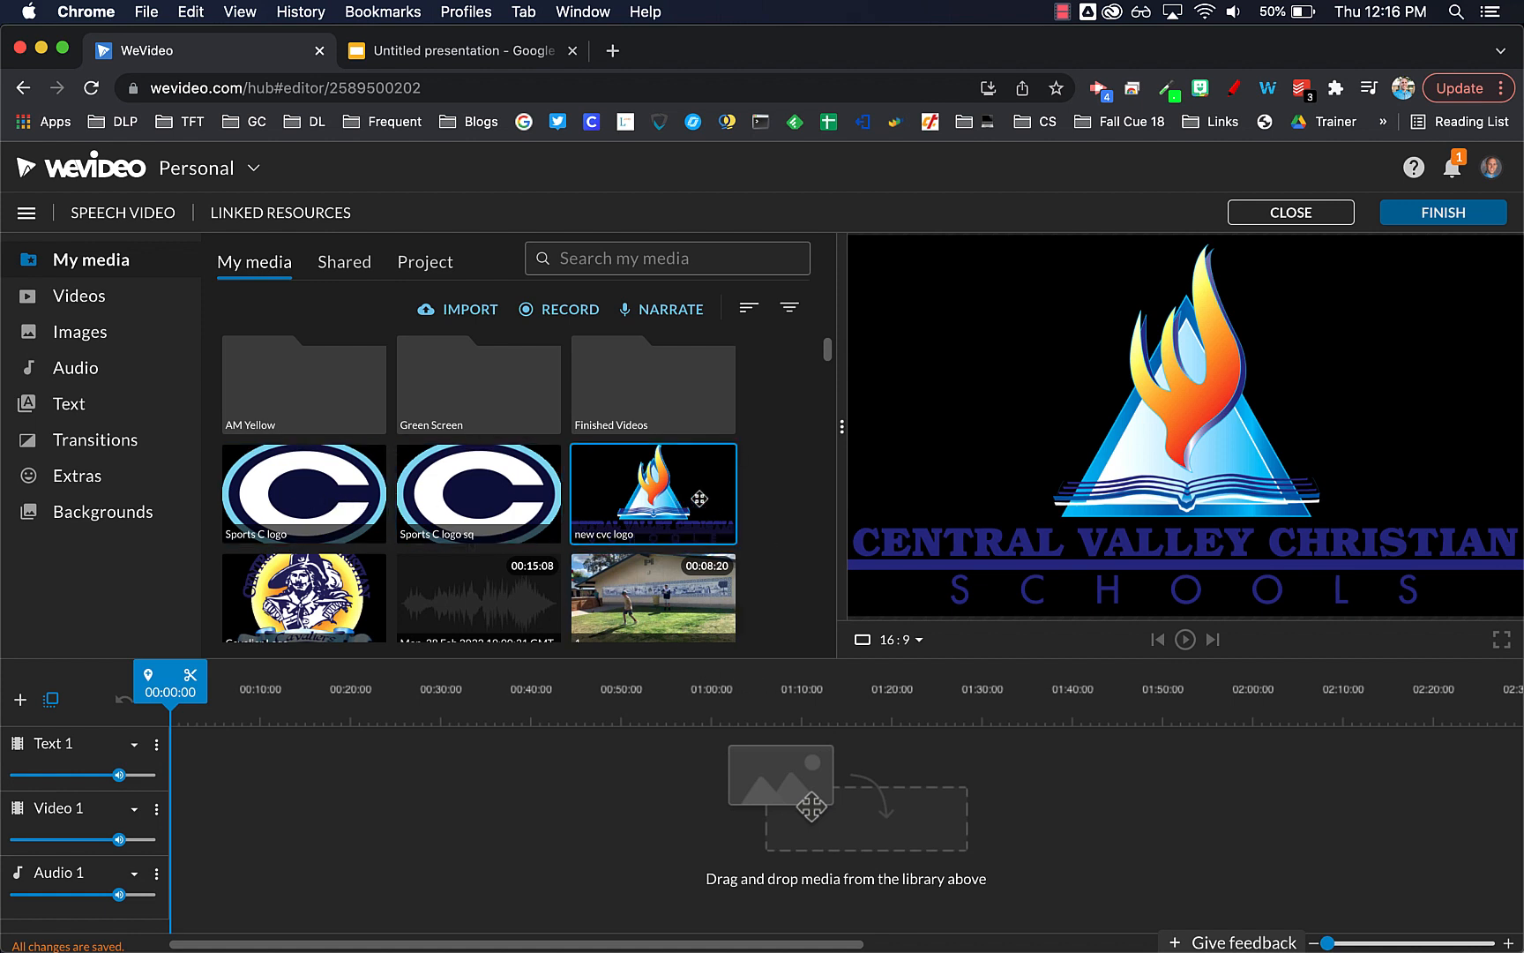
{"action": "left_click_drag", "start_coordinate": [704, 501], "coordinate": [183, 827]}
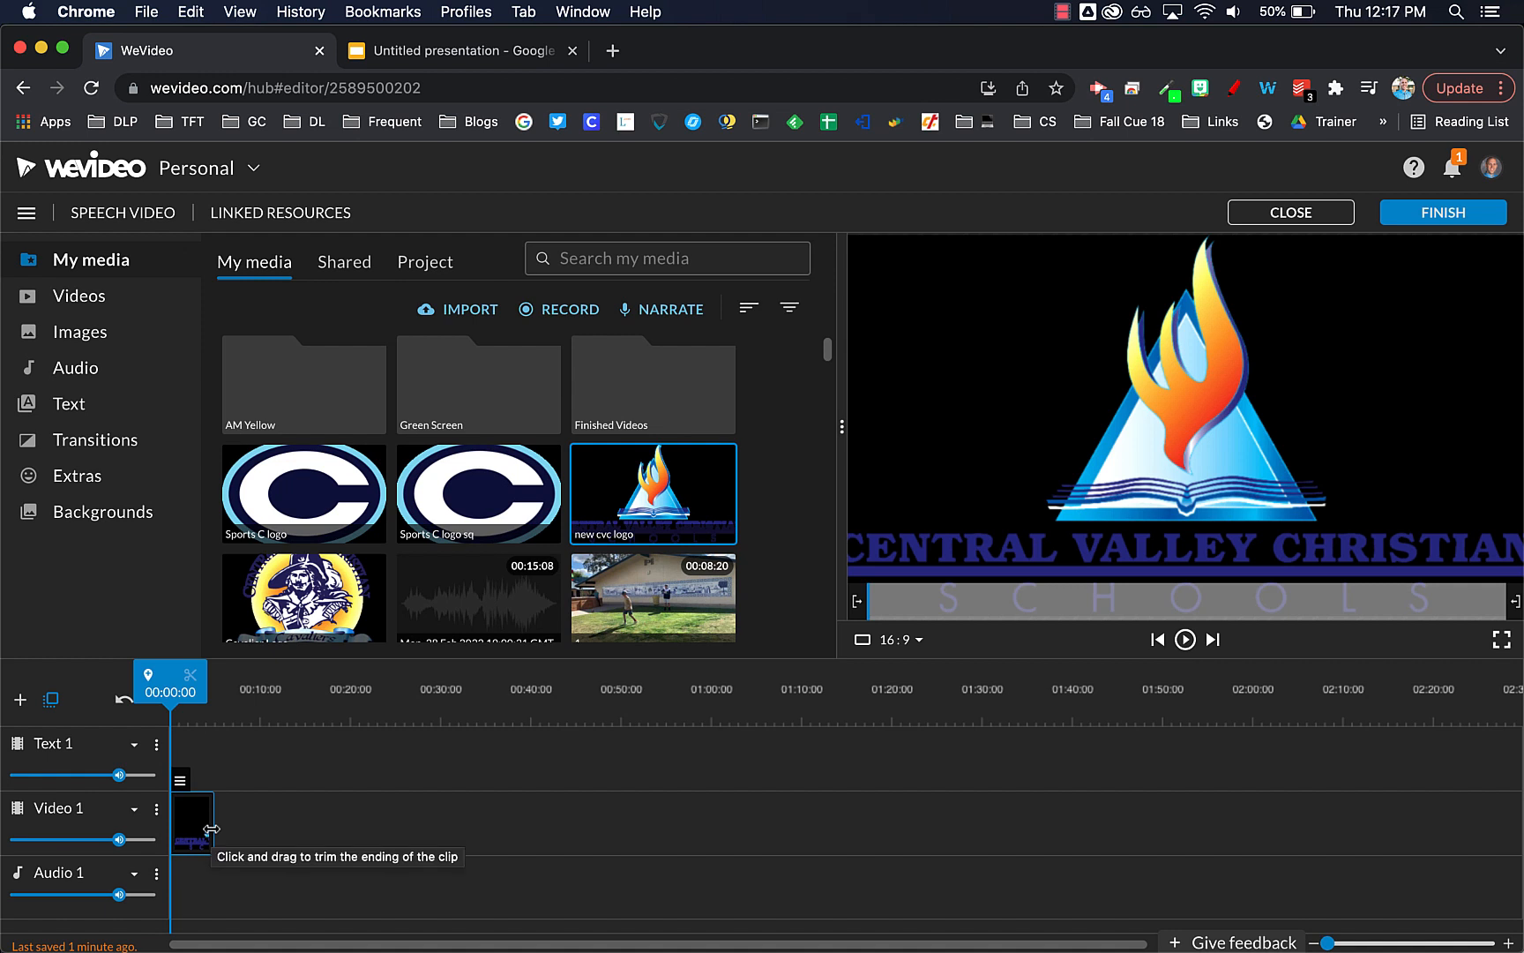
{"action": "left_click_drag", "start_coordinate": [211, 830], "coordinate": [340, 832]}
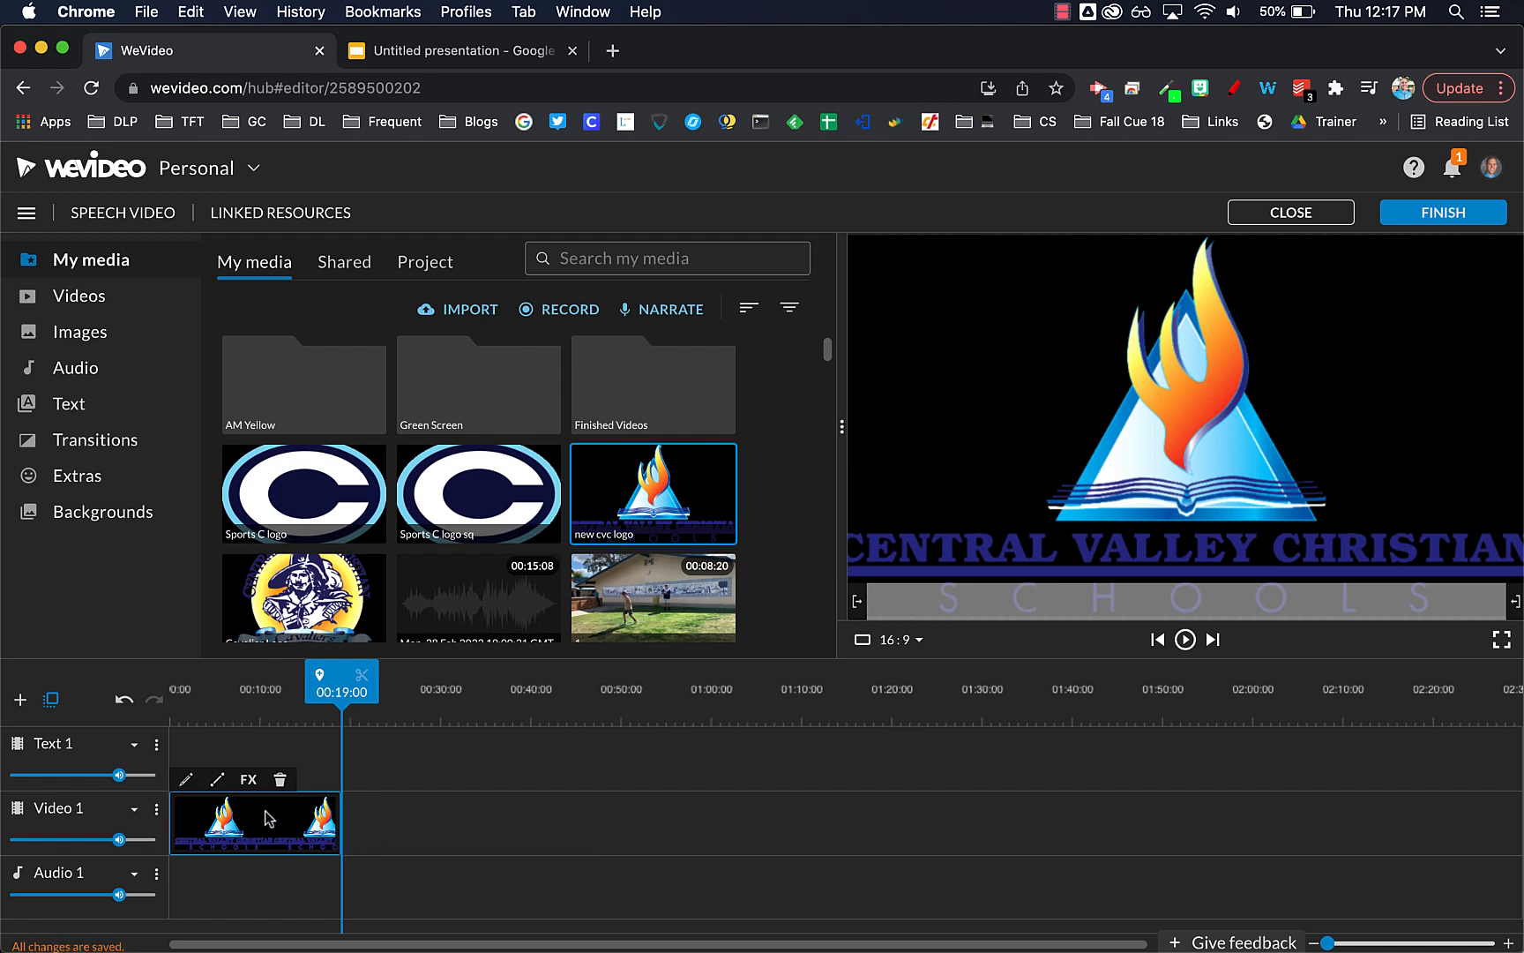
- Add the ezgif.com-gif-maker video from My media to the Video 1 track directly after the logo clip
{"action": "scroll", "coordinate": [499, 425], "scroll_direction": "down", "scroll_amount": 5}
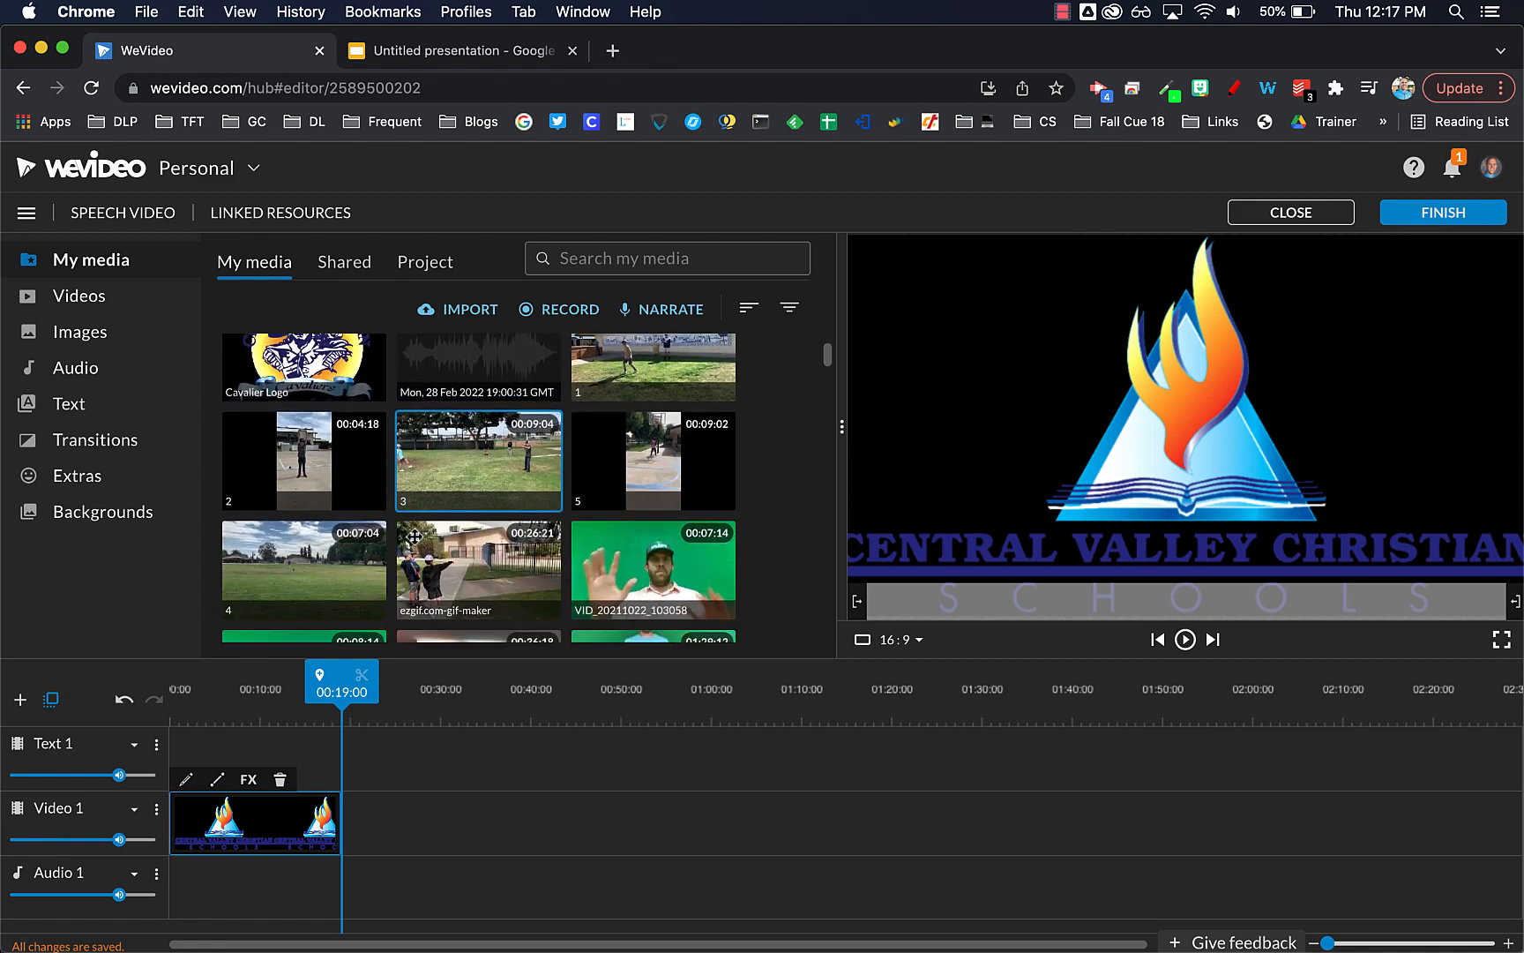
{"action": "scroll", "coordinate": [499, 425], "scroll_direction": "up", "scroll_amount": 1}
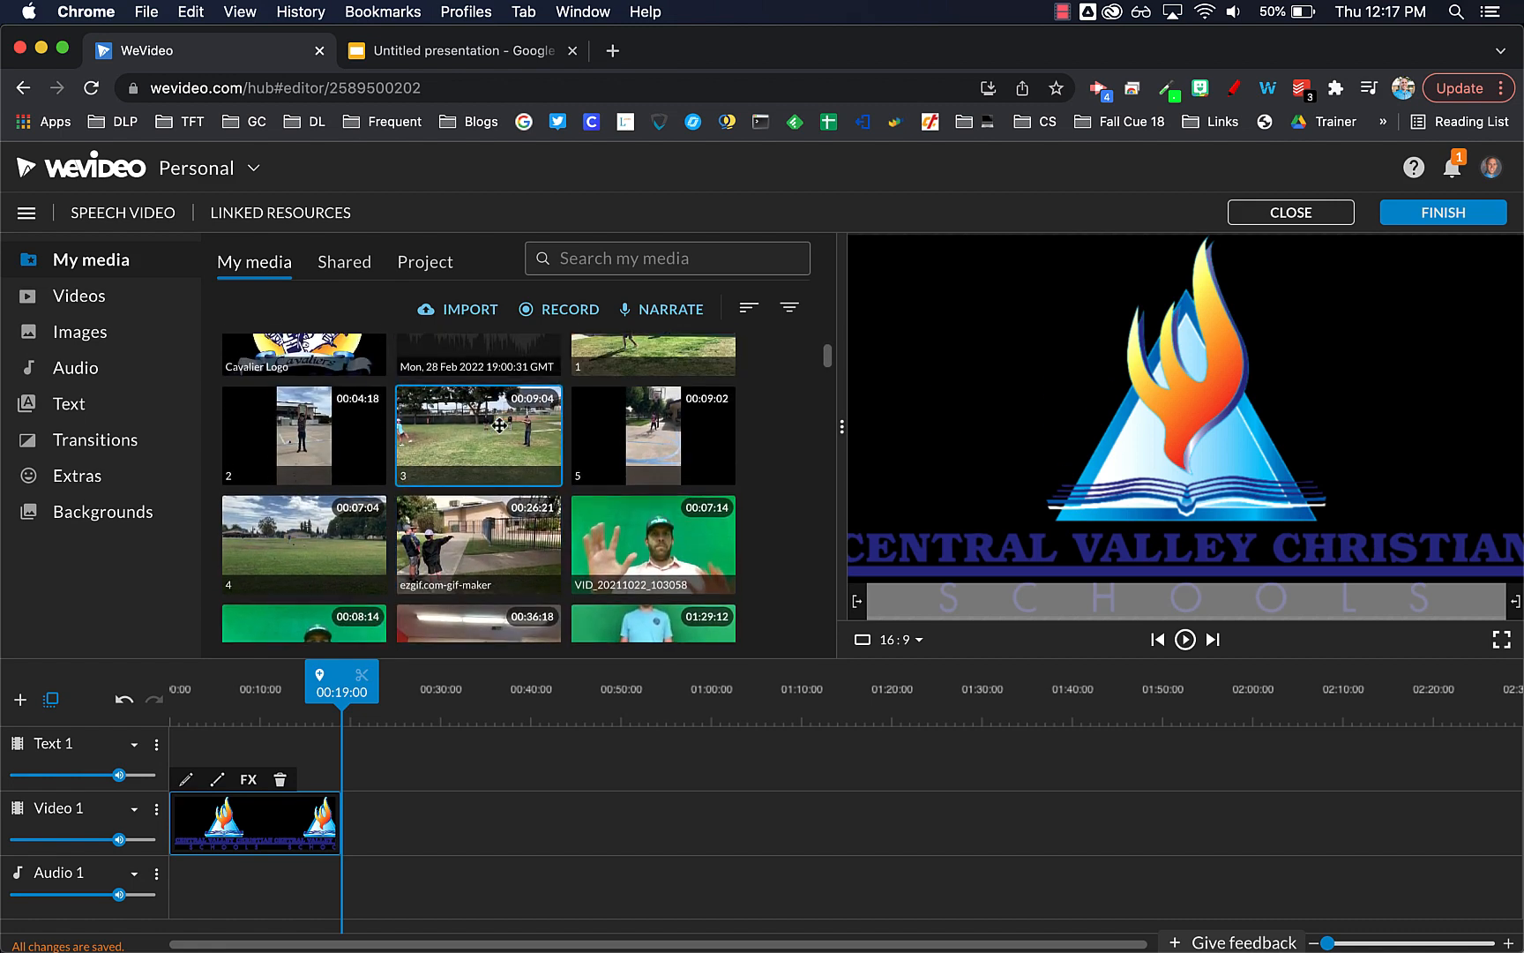
{"action": "left_click", "coordinate": [498, 565]}
{"action": "left_click_drag", "start_coordinate": [508, 601], "coordinate": [356, 814]}
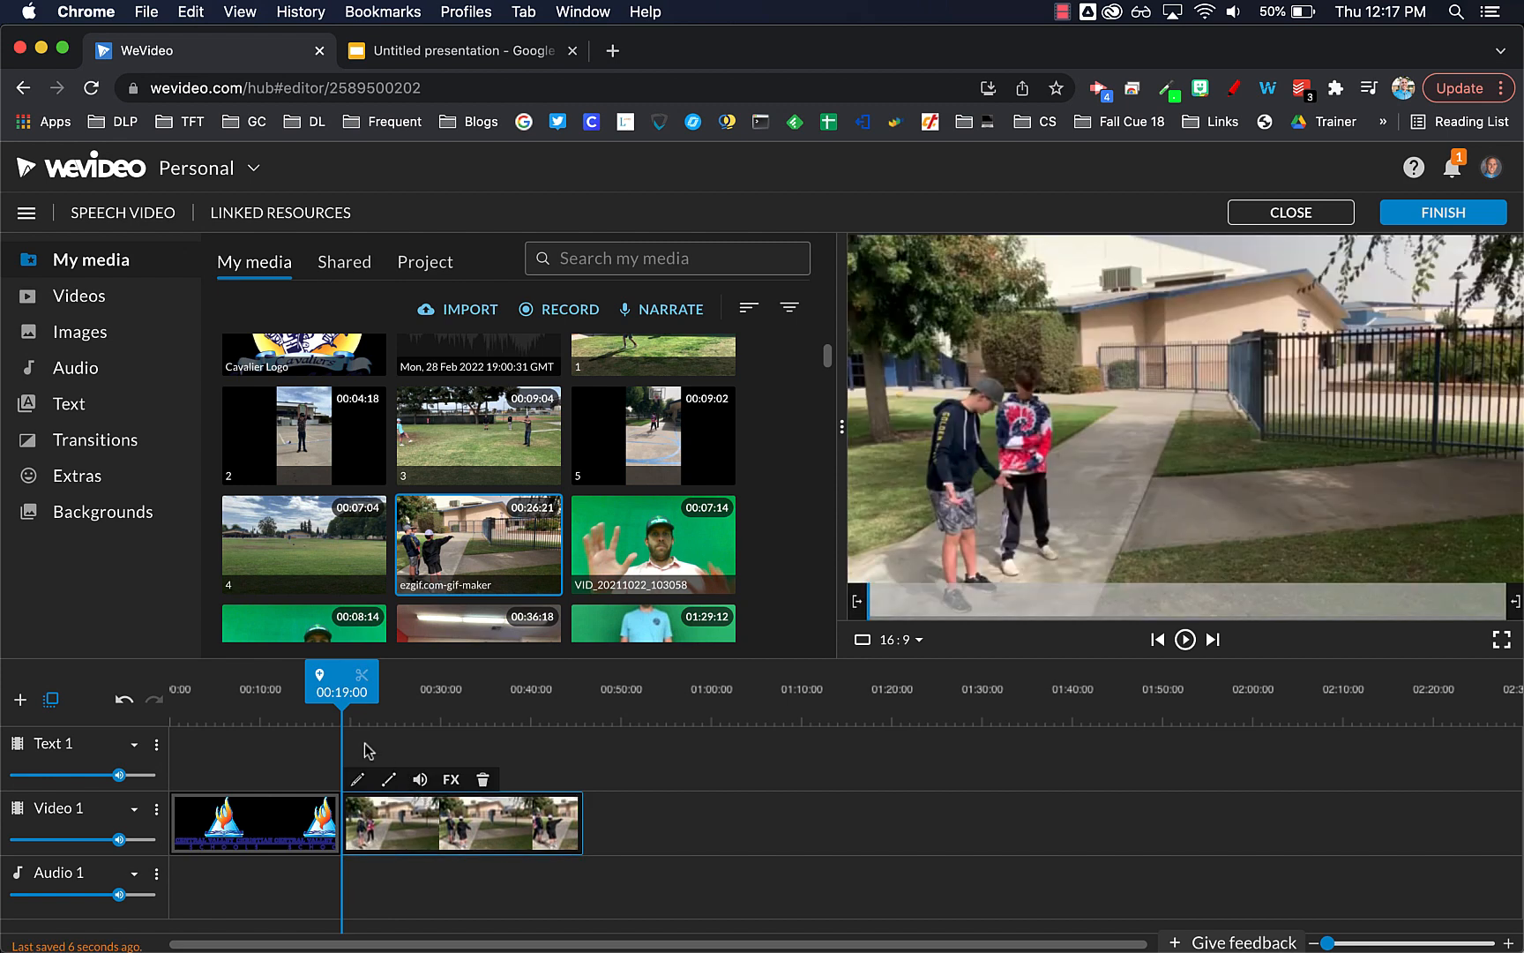
- Split the ezgif.com-gif-maker clip at 00:20:16 and delete the short piece before the cut
{"action": "left_click_drag", "start_coordinate": [338, 695], "coordinate": [379, 698]}
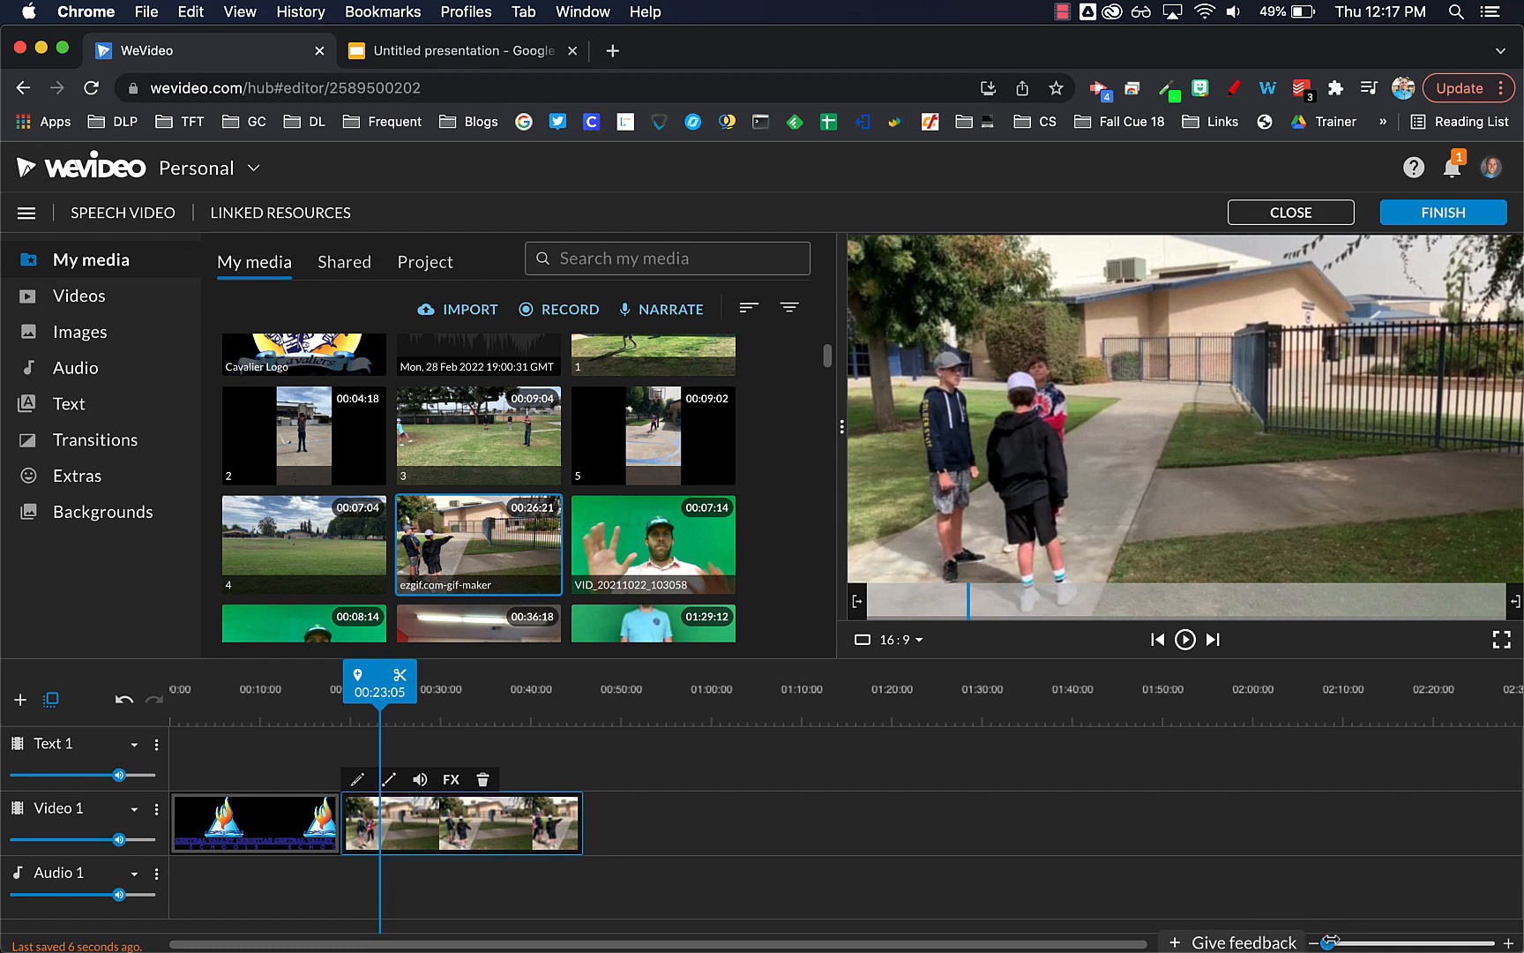
{"action": "left_click_drag", "start_coordinate": [1329, 942], "coordinate": [1341, 943]}
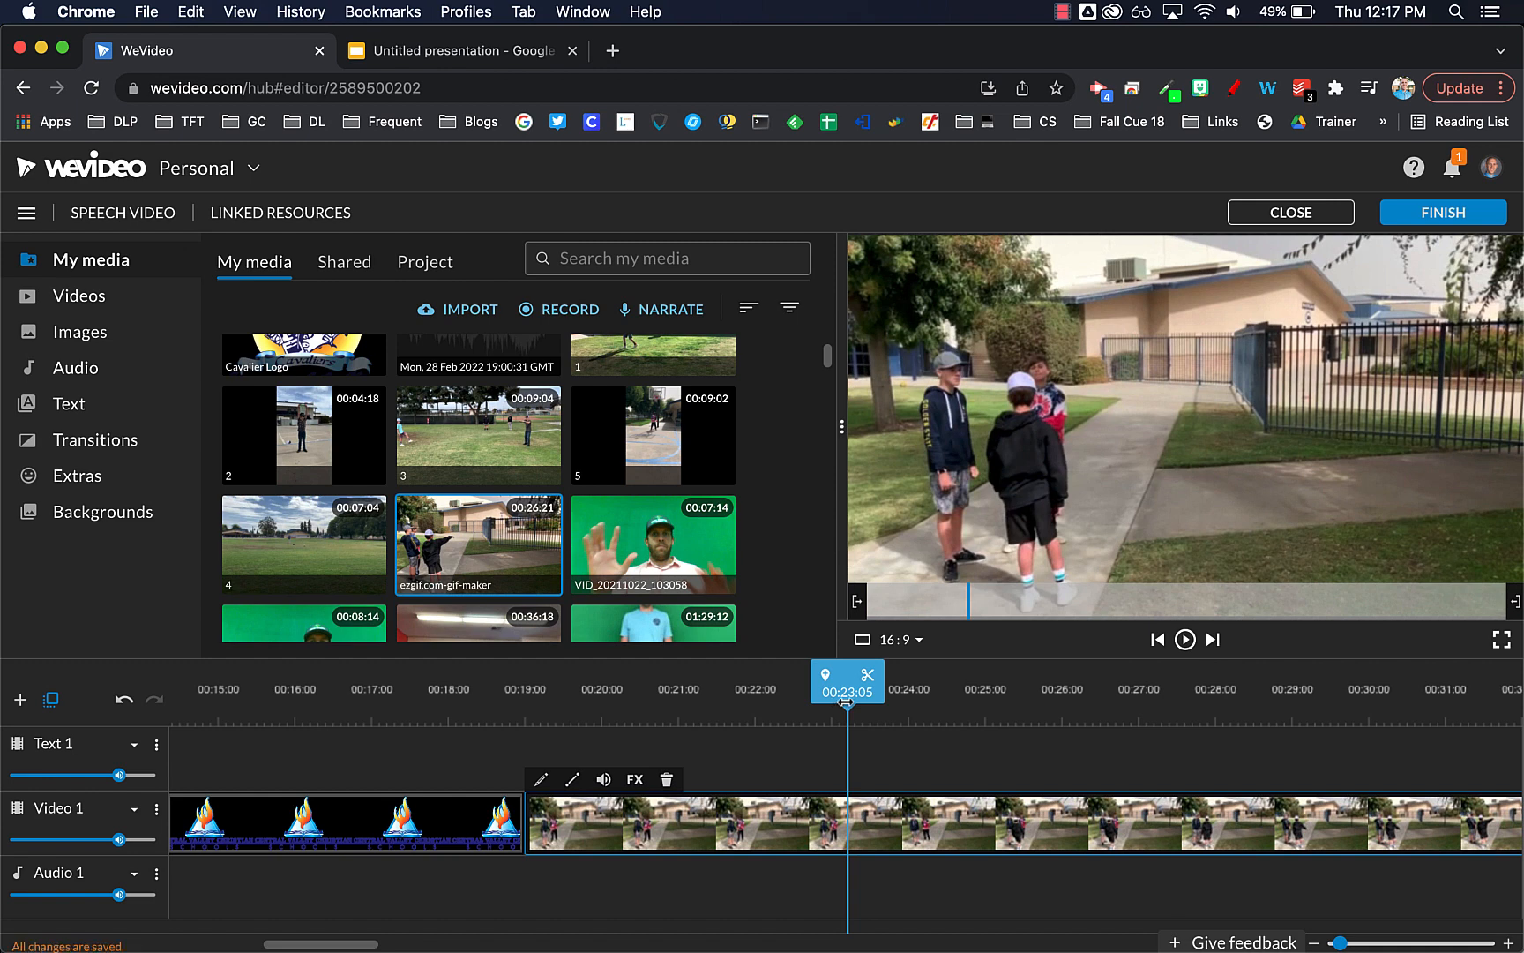
{"action": "left_click_drag", "start_coordinate": [847, 692], "coordinate": [650, 694]}
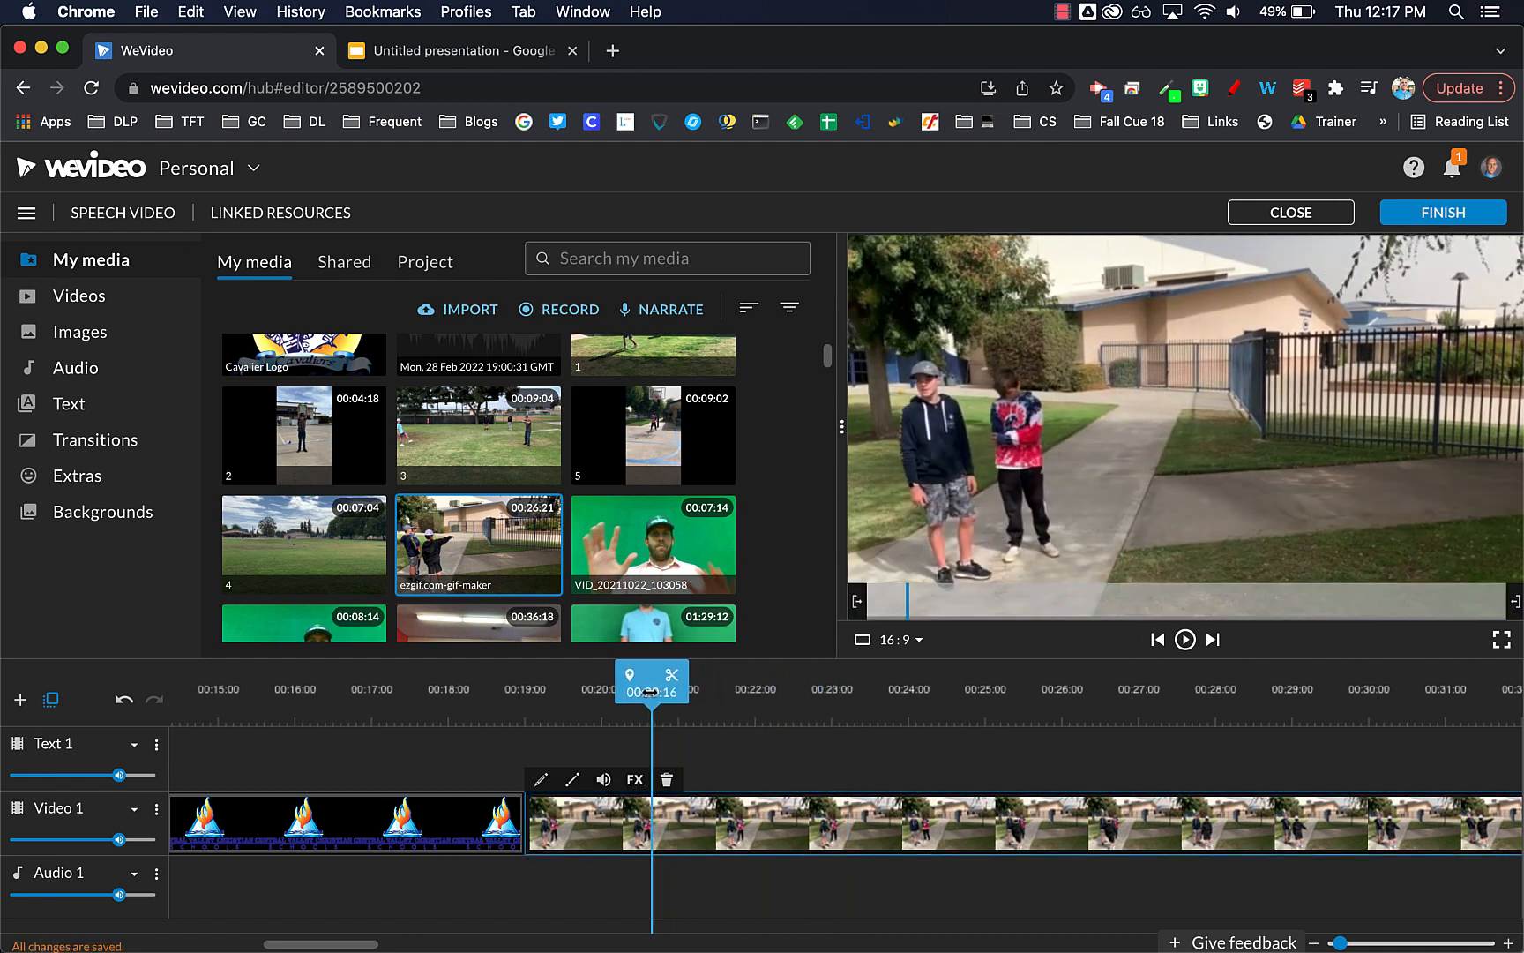
{"action": "left_click", "coordinate": [673, 675]}
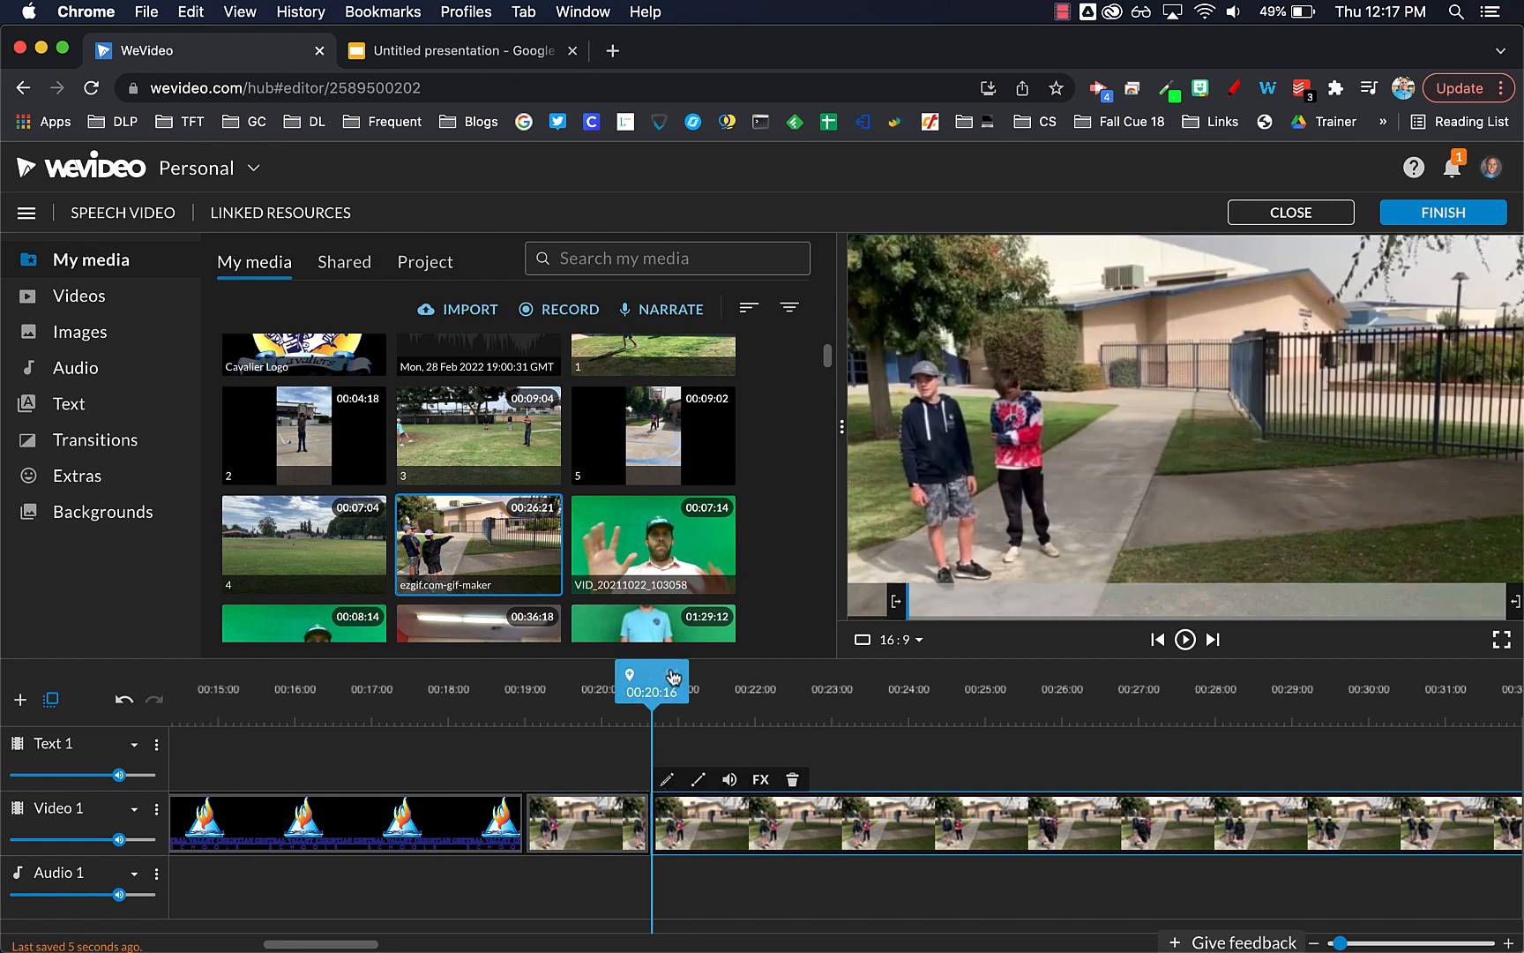
{"action": "left_click", "coordinate": [616, 803]}
{"action": "left_click", "coordinate": [668, 779]}
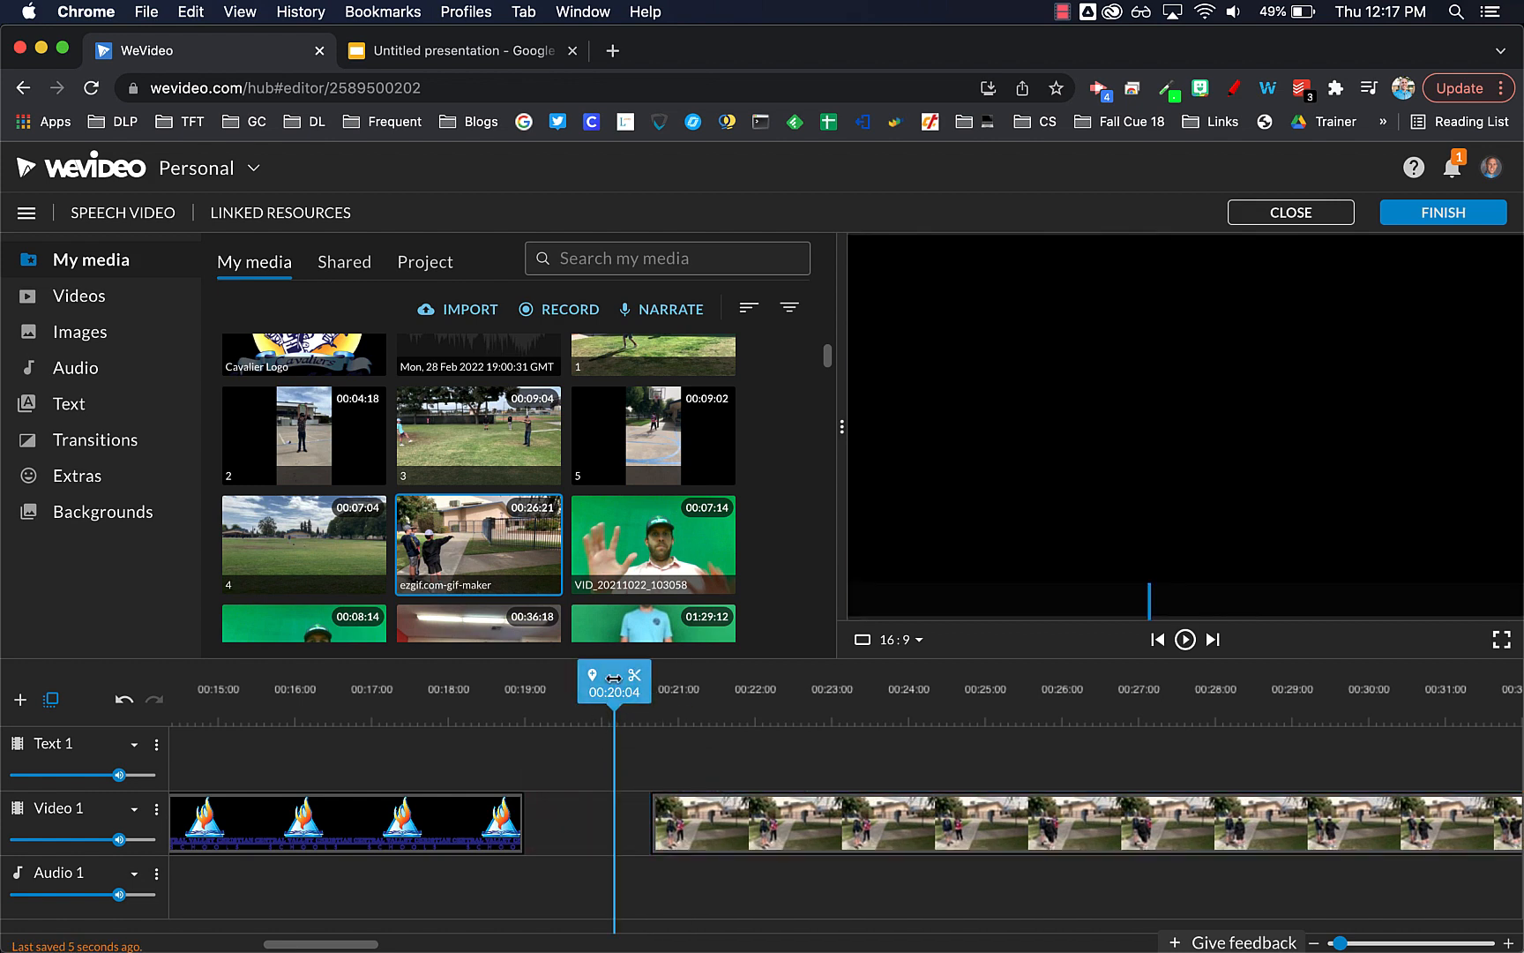
- Cut off the video clip's footage after 00:23:11 and move the remaining segment directly against the end of the logo clip
{"action": "left_click_drag", "start_coordinate": [614, 677], "coordinate": [865, 678]}
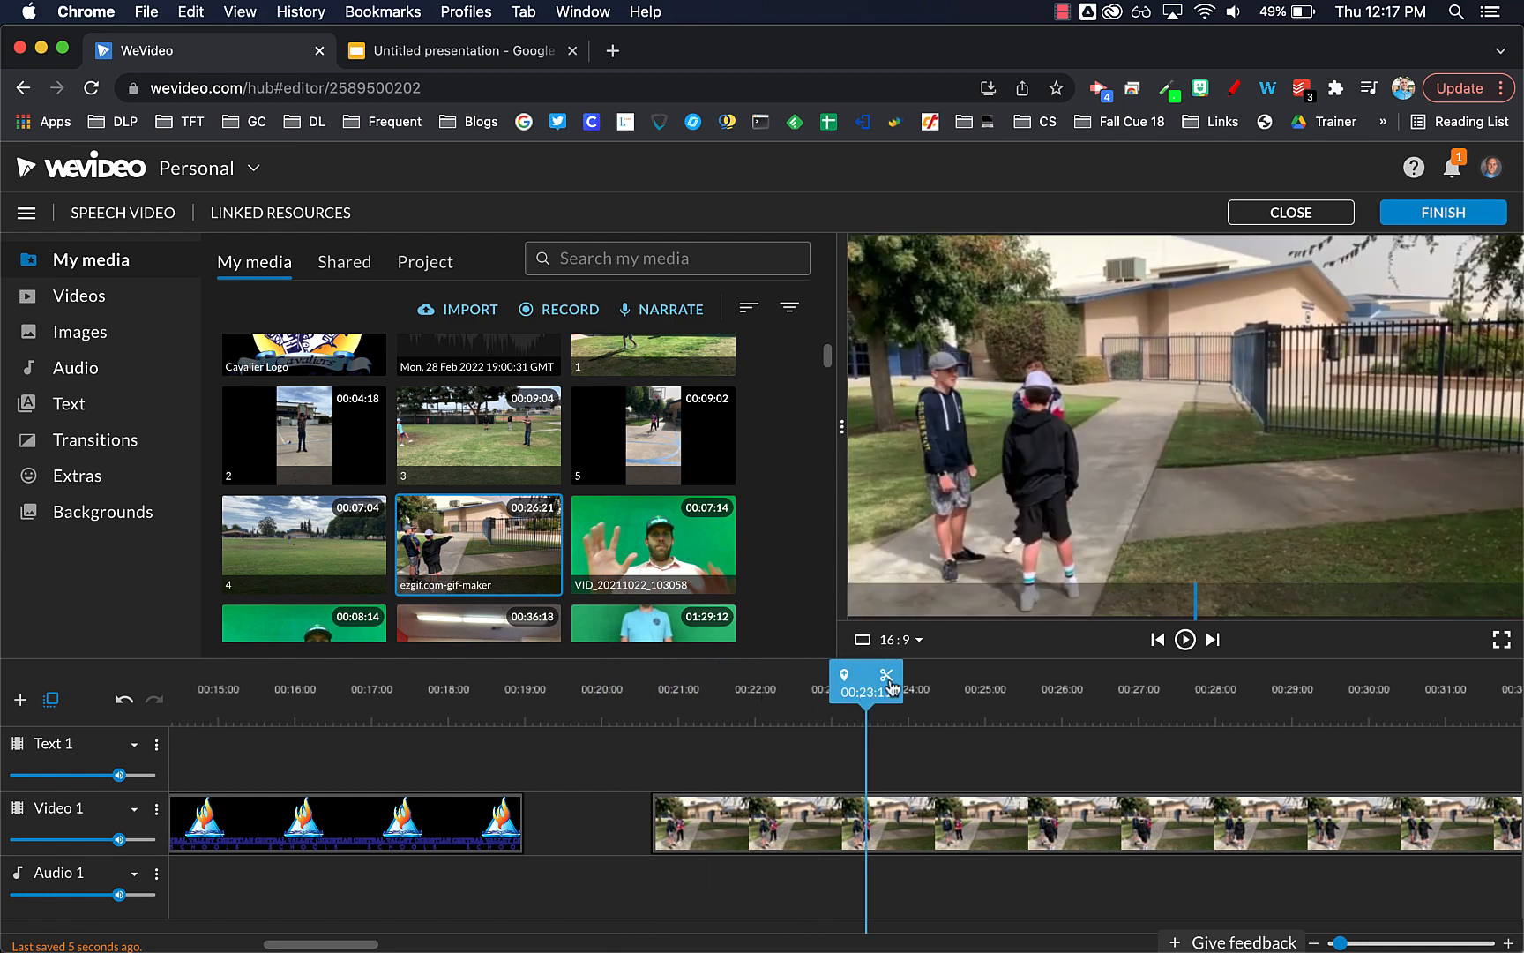
{"action": "left_click", "coordinate": [886, 675]}
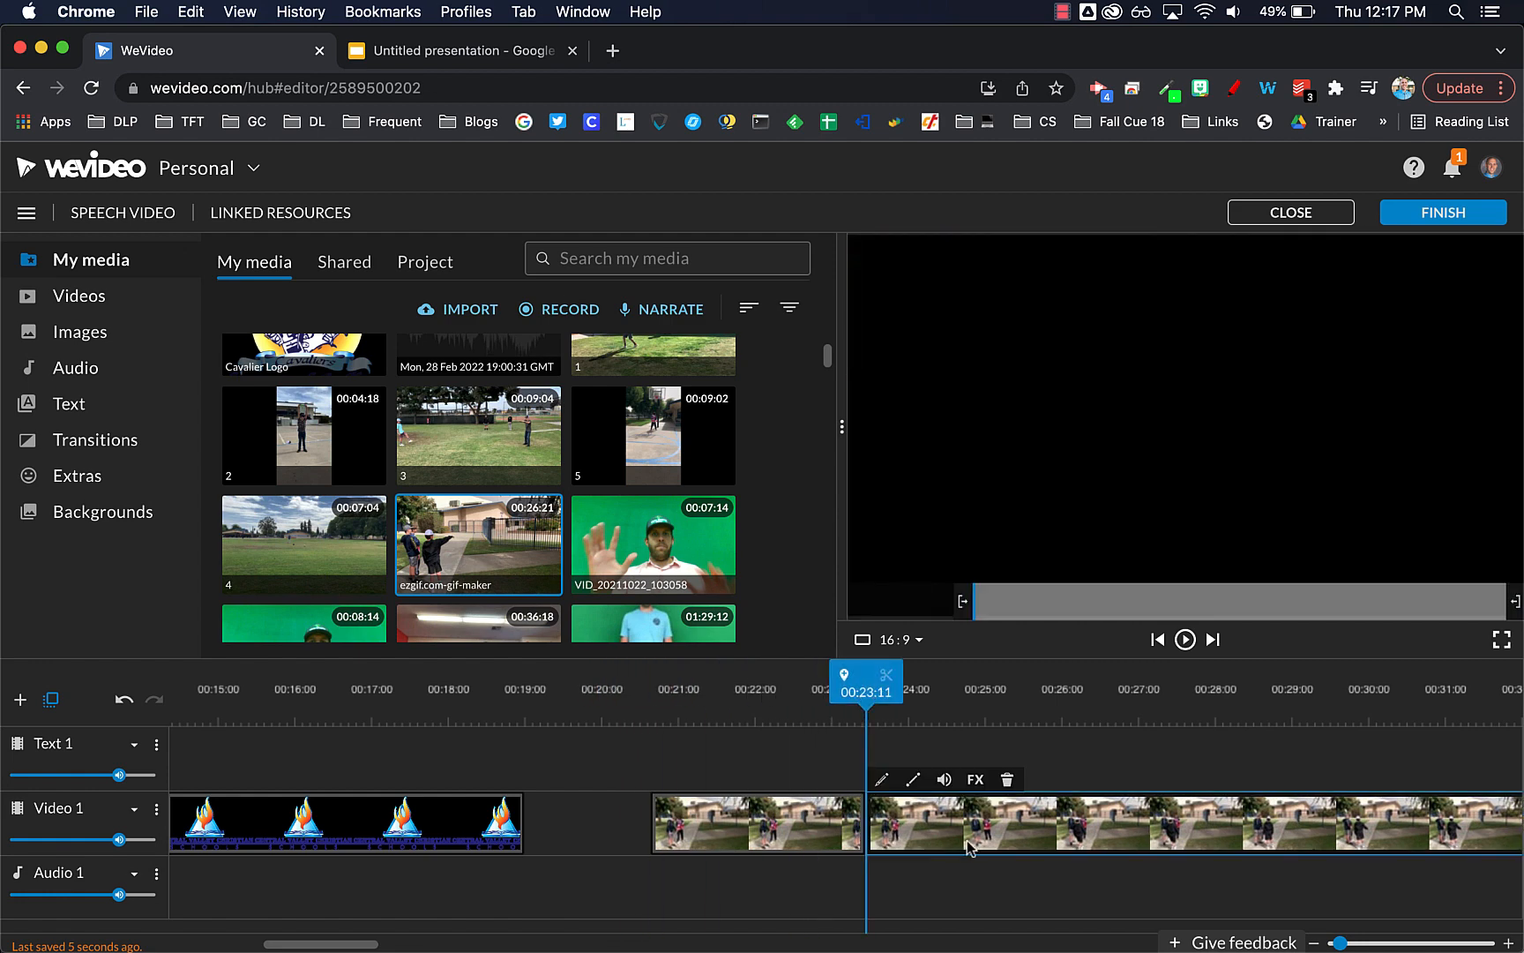
{"action": "left_click", "coordinate": [982, 829]}
{"action": "key", "text": "Delete"}
{"action": "left_click", "coordinate": [774, 826]}
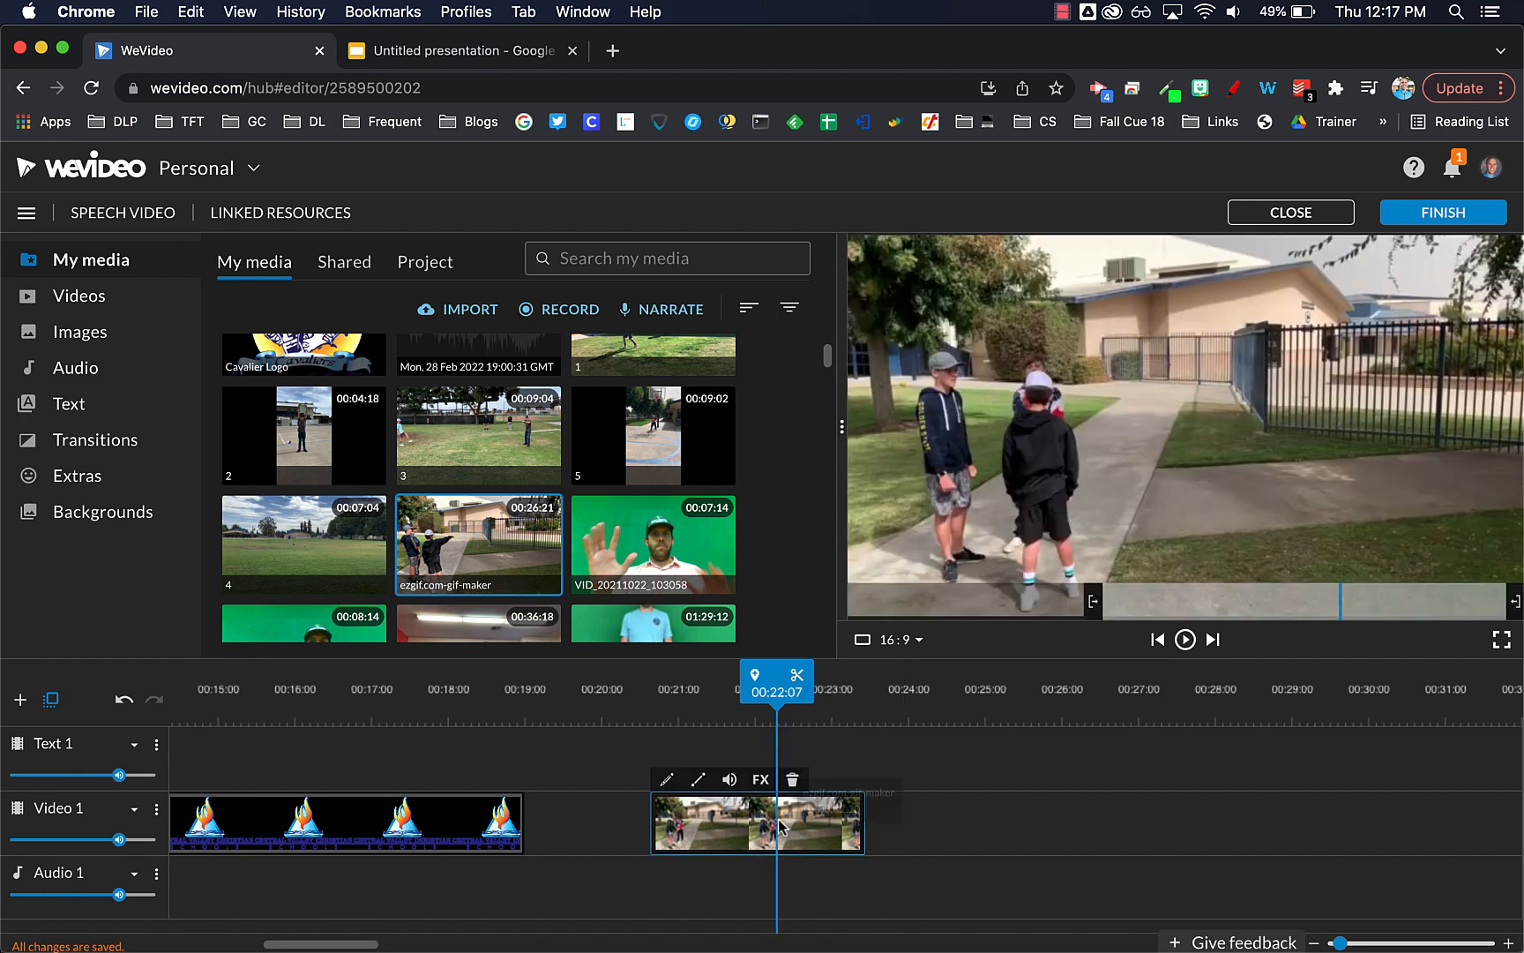
{"action": "left_click_drag", "start_coordinate": [774, 825], "coordinate": [647, 825]}
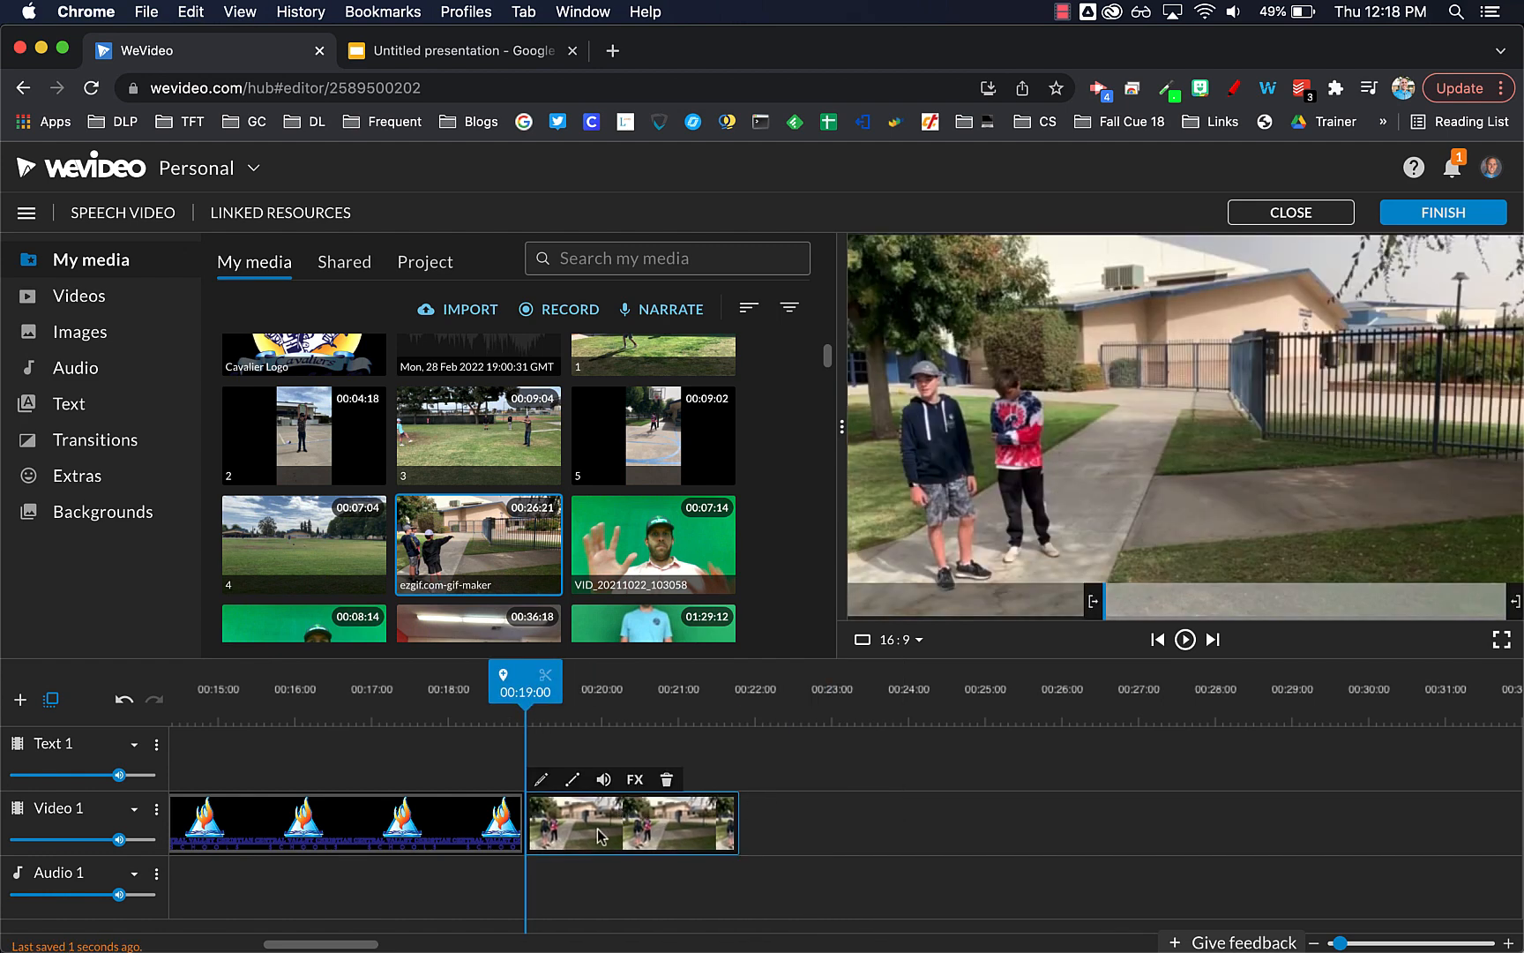
- Try muting the trimmed clip and lowering its volume to 11%, and restore the original level
{"action": "left_click", "coordinate": [604, 781]}
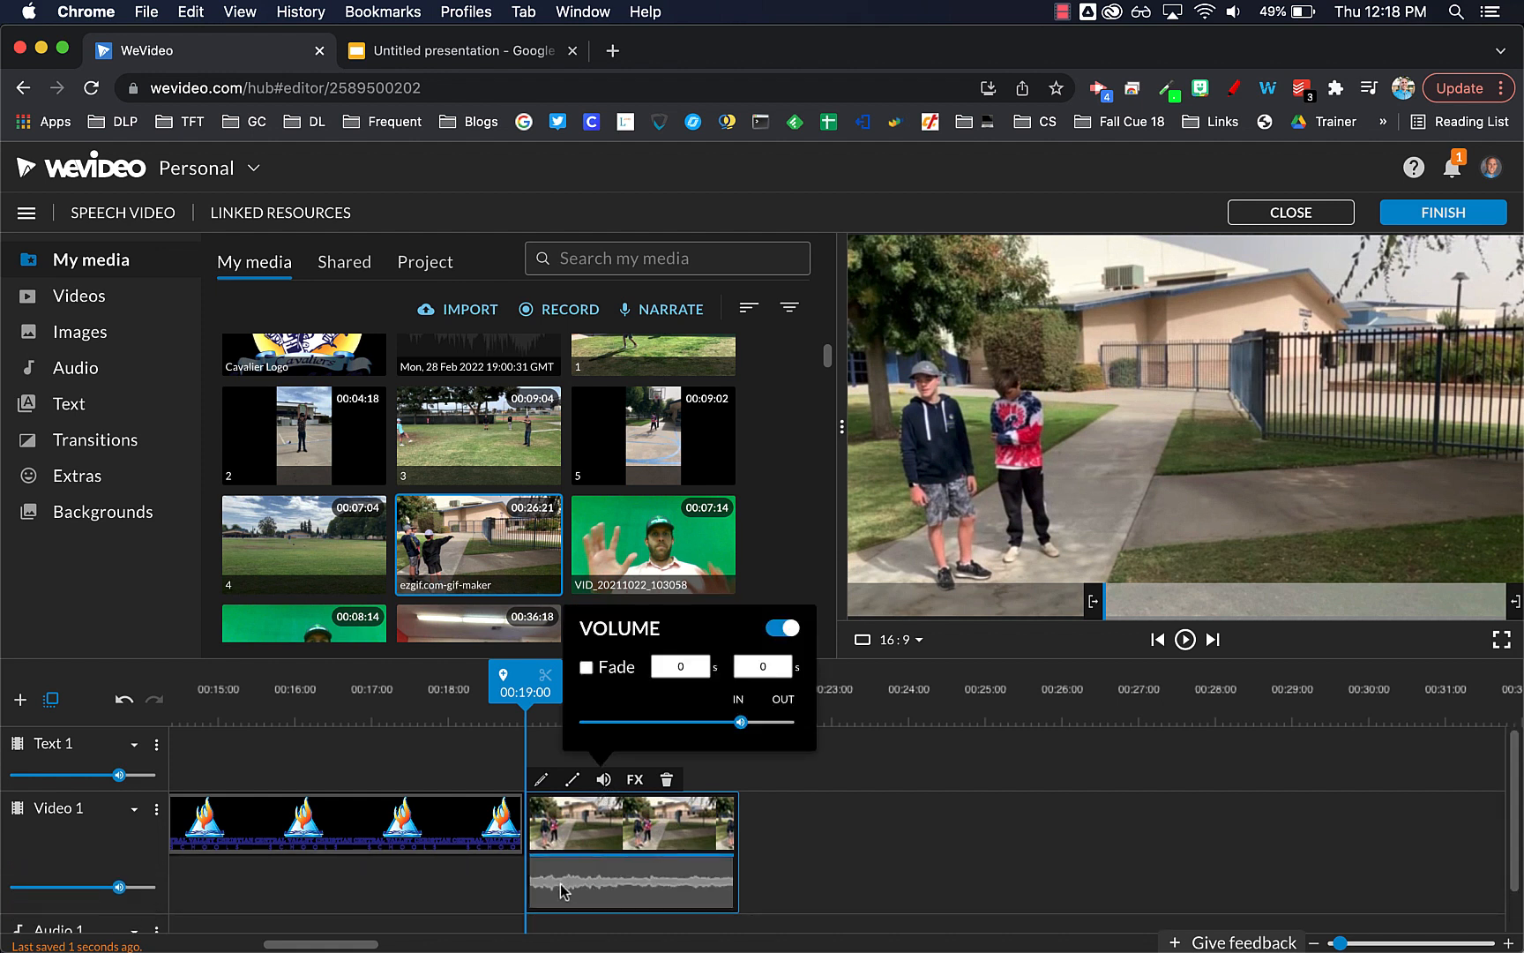
{"action": "left_click", "coordinate": [783, 628]}
{"action": "left_click", "coordinate": [783, 629]}
{"action": "mouse_move", "coordinate": [738, 723]}
{"action": "left_click_drag", "start_coordinate": [738, 724], "coordinate": [600, 725]}
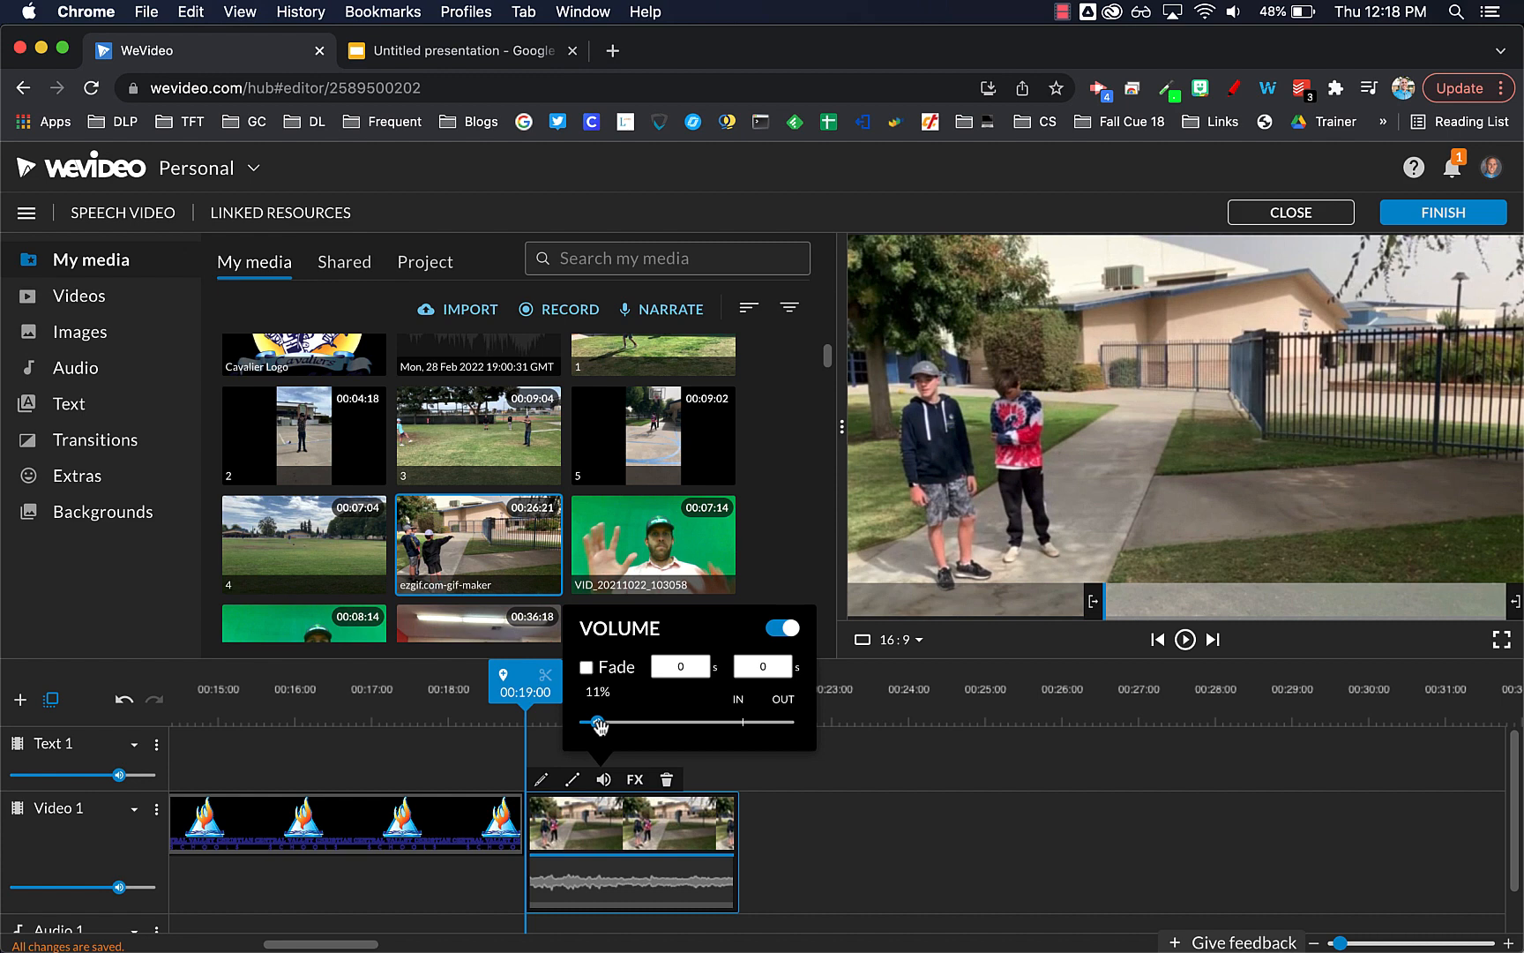
{"action": "left_click_drag", "start_coordinate": [600, 725], "coordinate": [741, 723]}
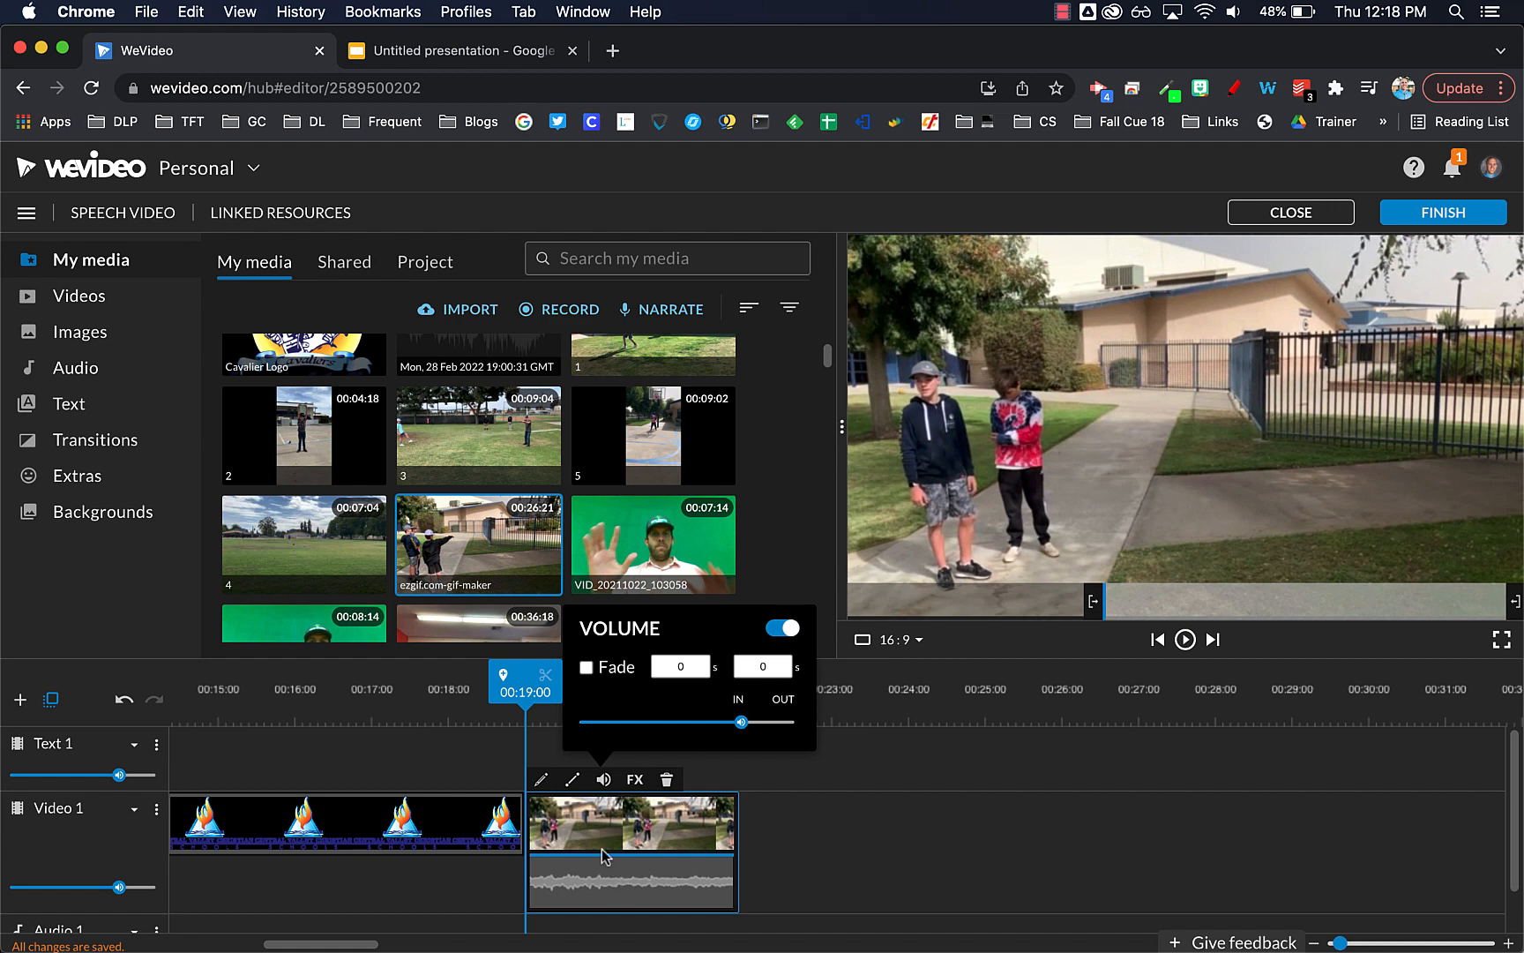
{"action": "left_click", "coordinate": [556, 876]}
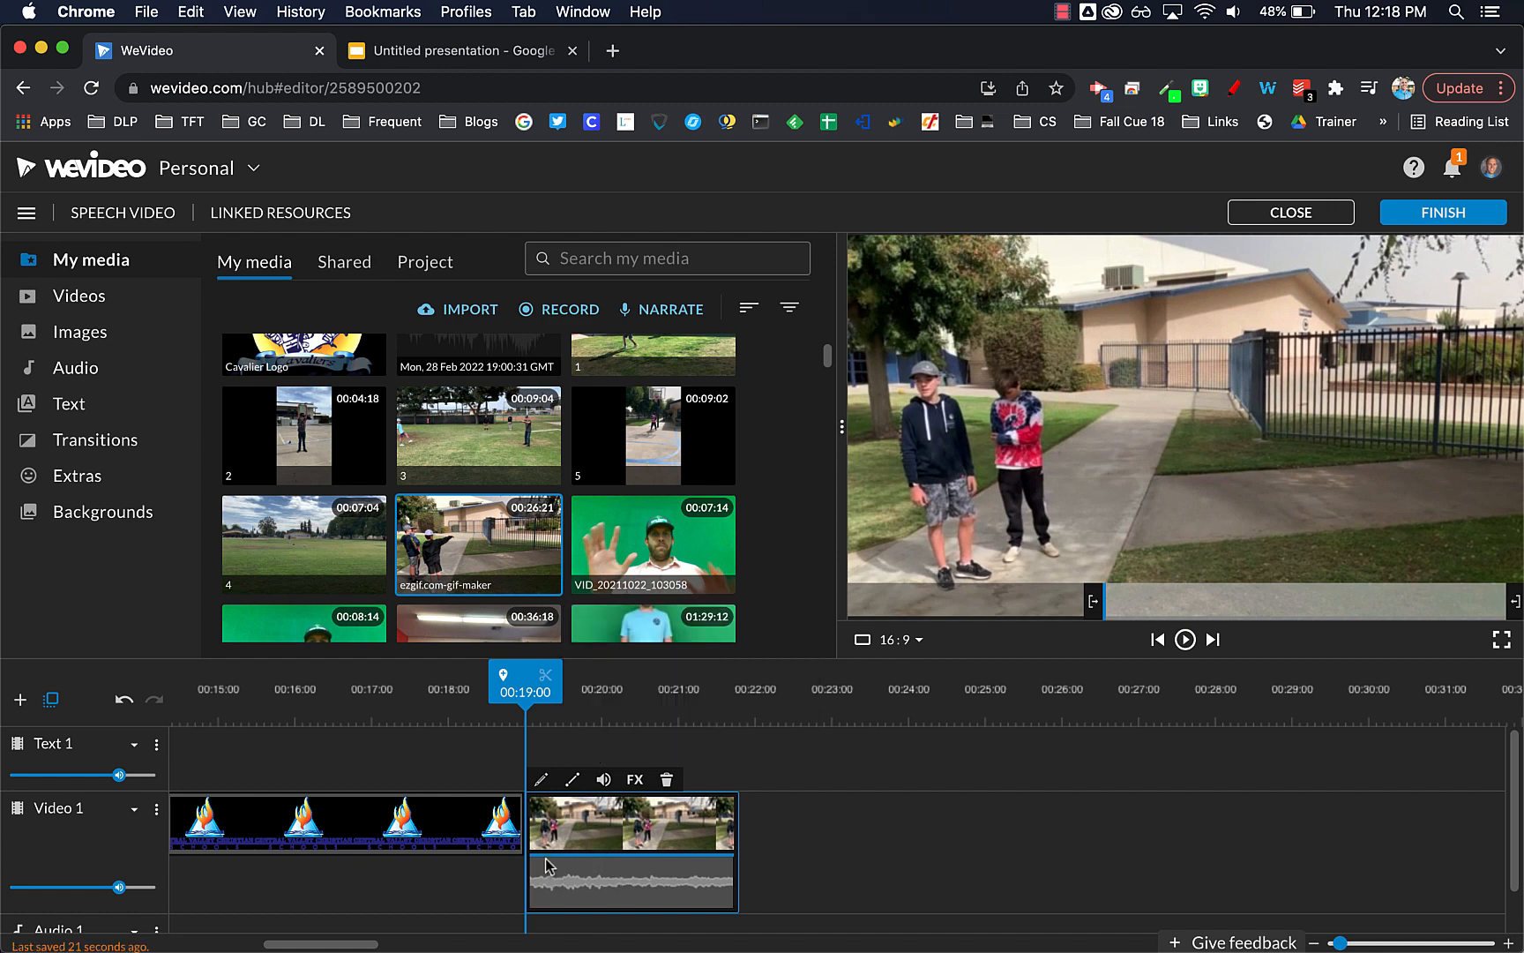
- Lower the trimmed clip's volume line to 20% at both its start and end points on the waveform
{"action": "double_click", "coordinate": [535, 865]}
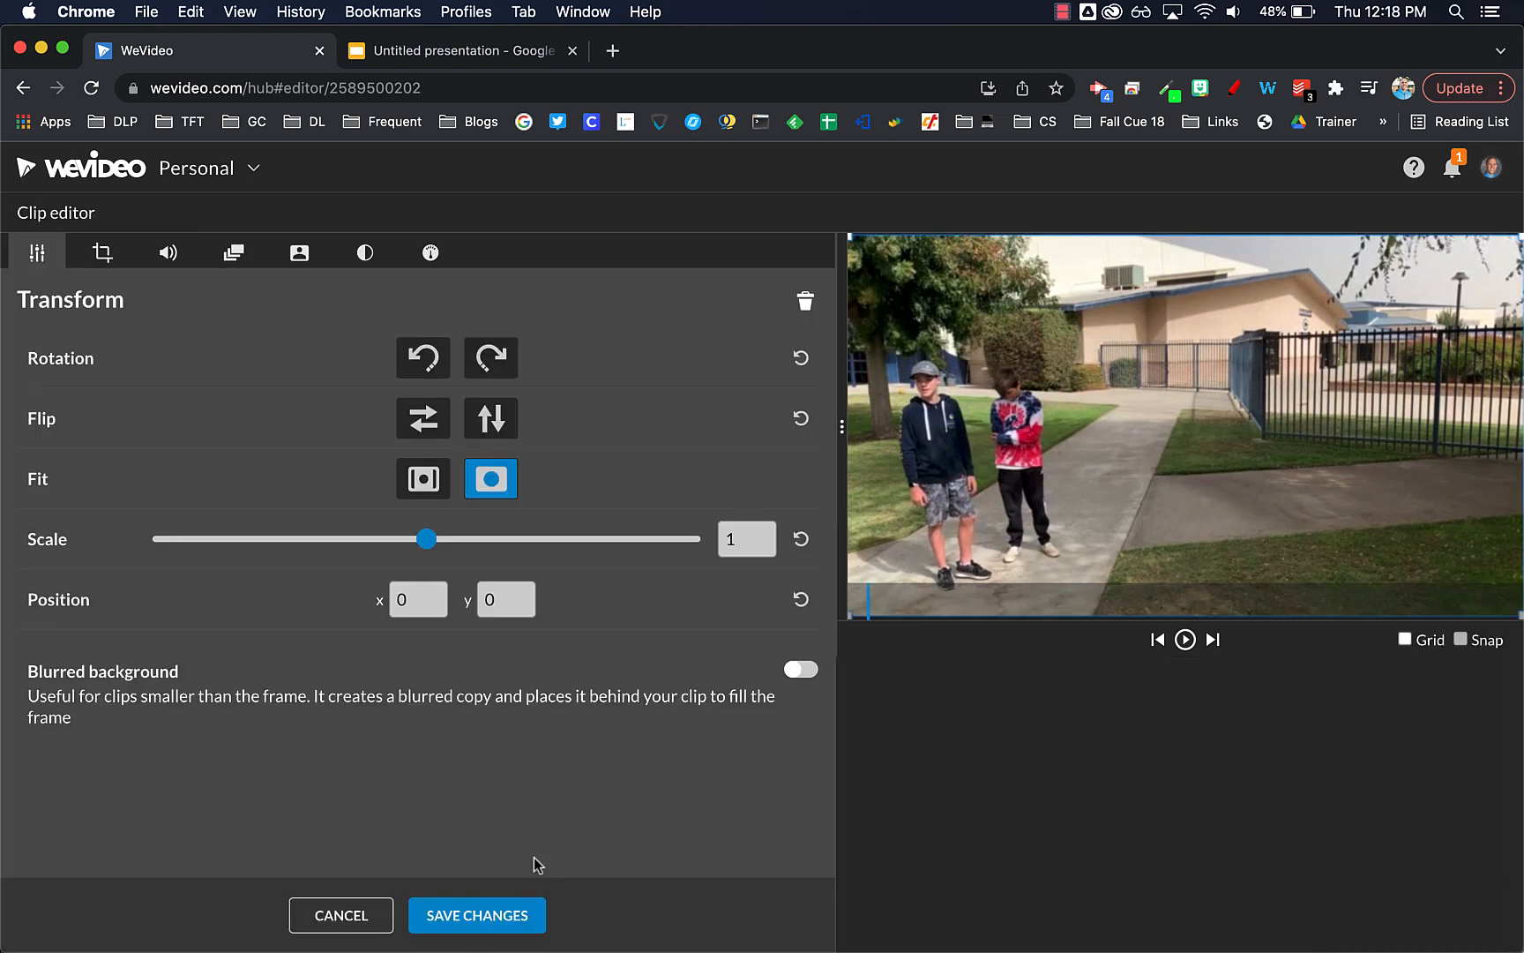
{"action": "left_click", "coordinate": [388, 913]}
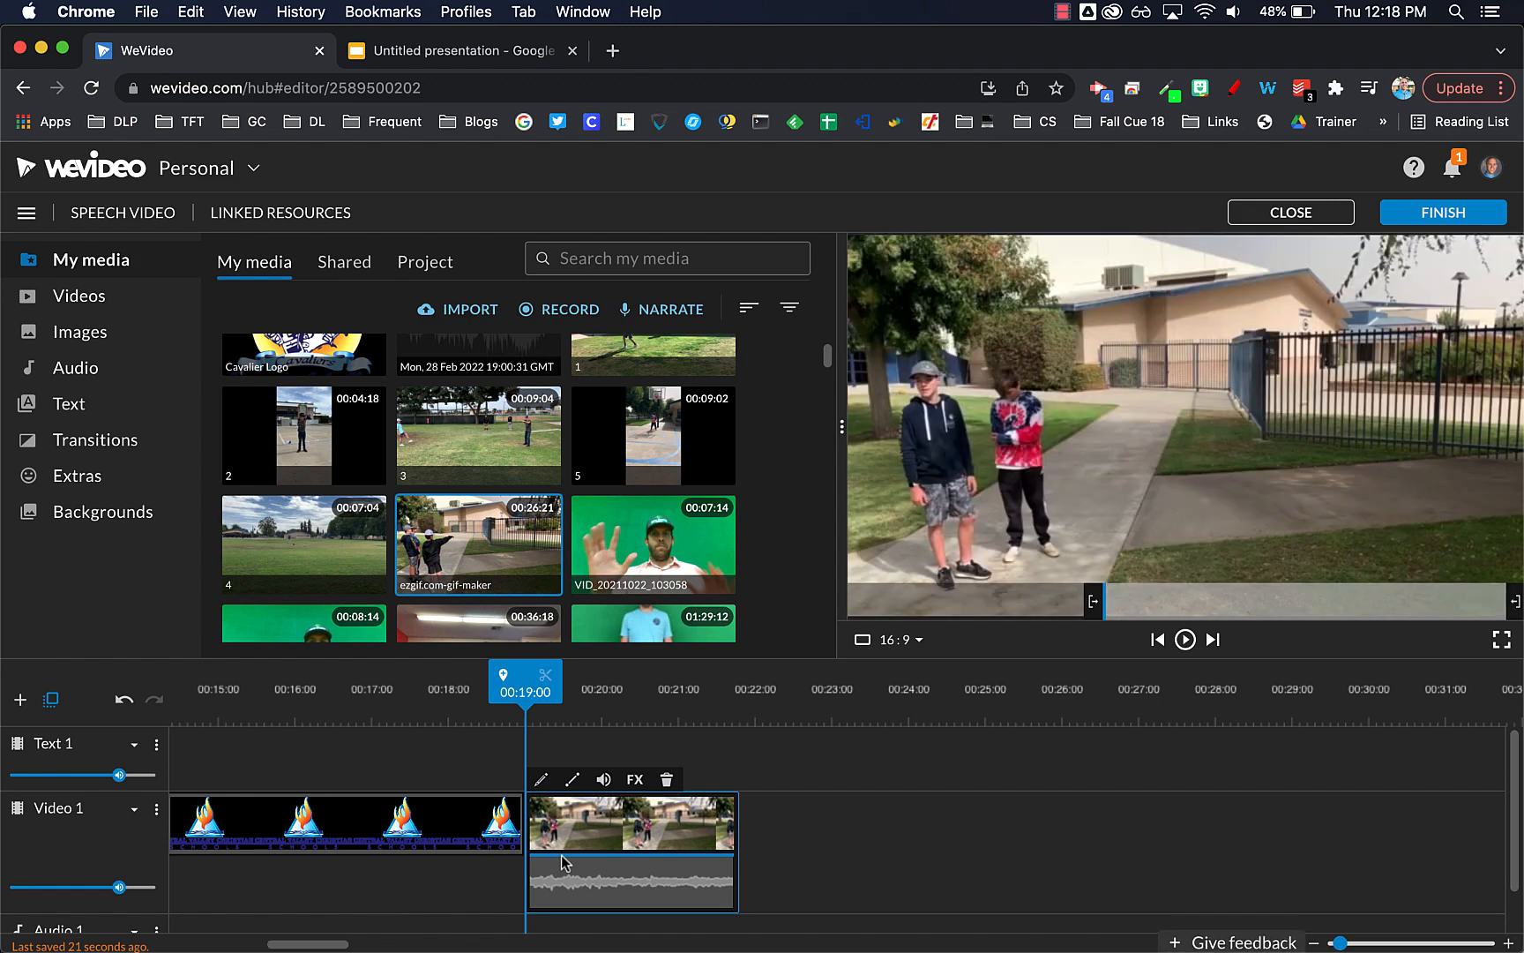
{"action": "left_click_drag", "start_coordinate": [565, 865], "coordinate": [561, 885]}
{"action": "mouse_move", "coordinate": [534, 866]}
{"action": "left_click_drag", "start_coordinate": [534, 861], "coordinate": [535, 900]}
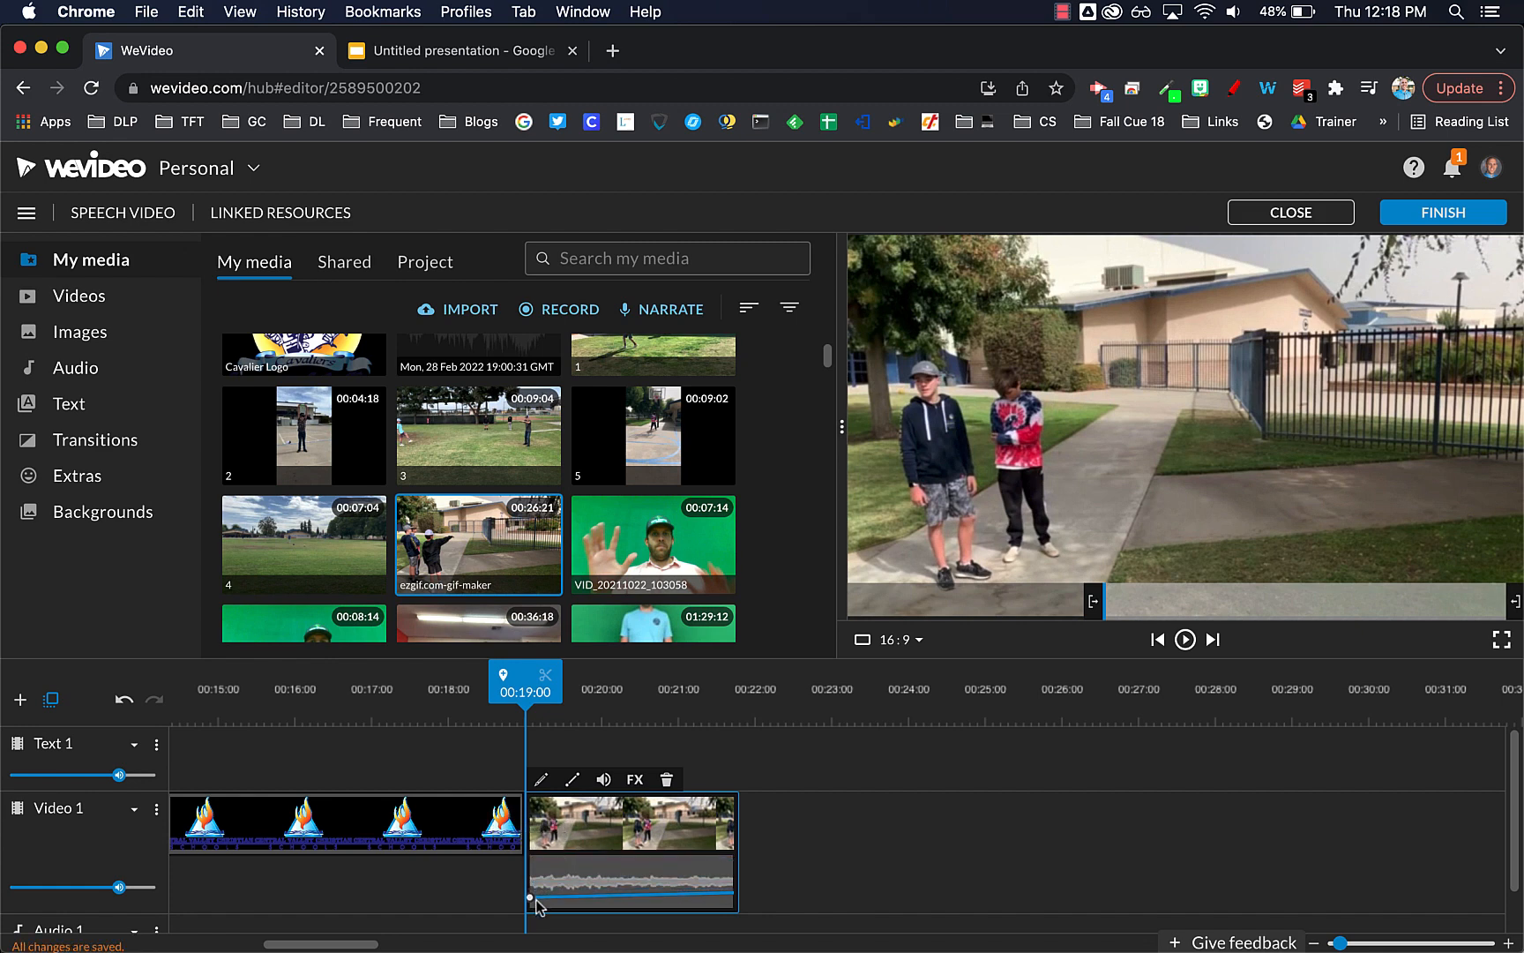
{"action": "mouse_move", "coordinate": [735, 858]}
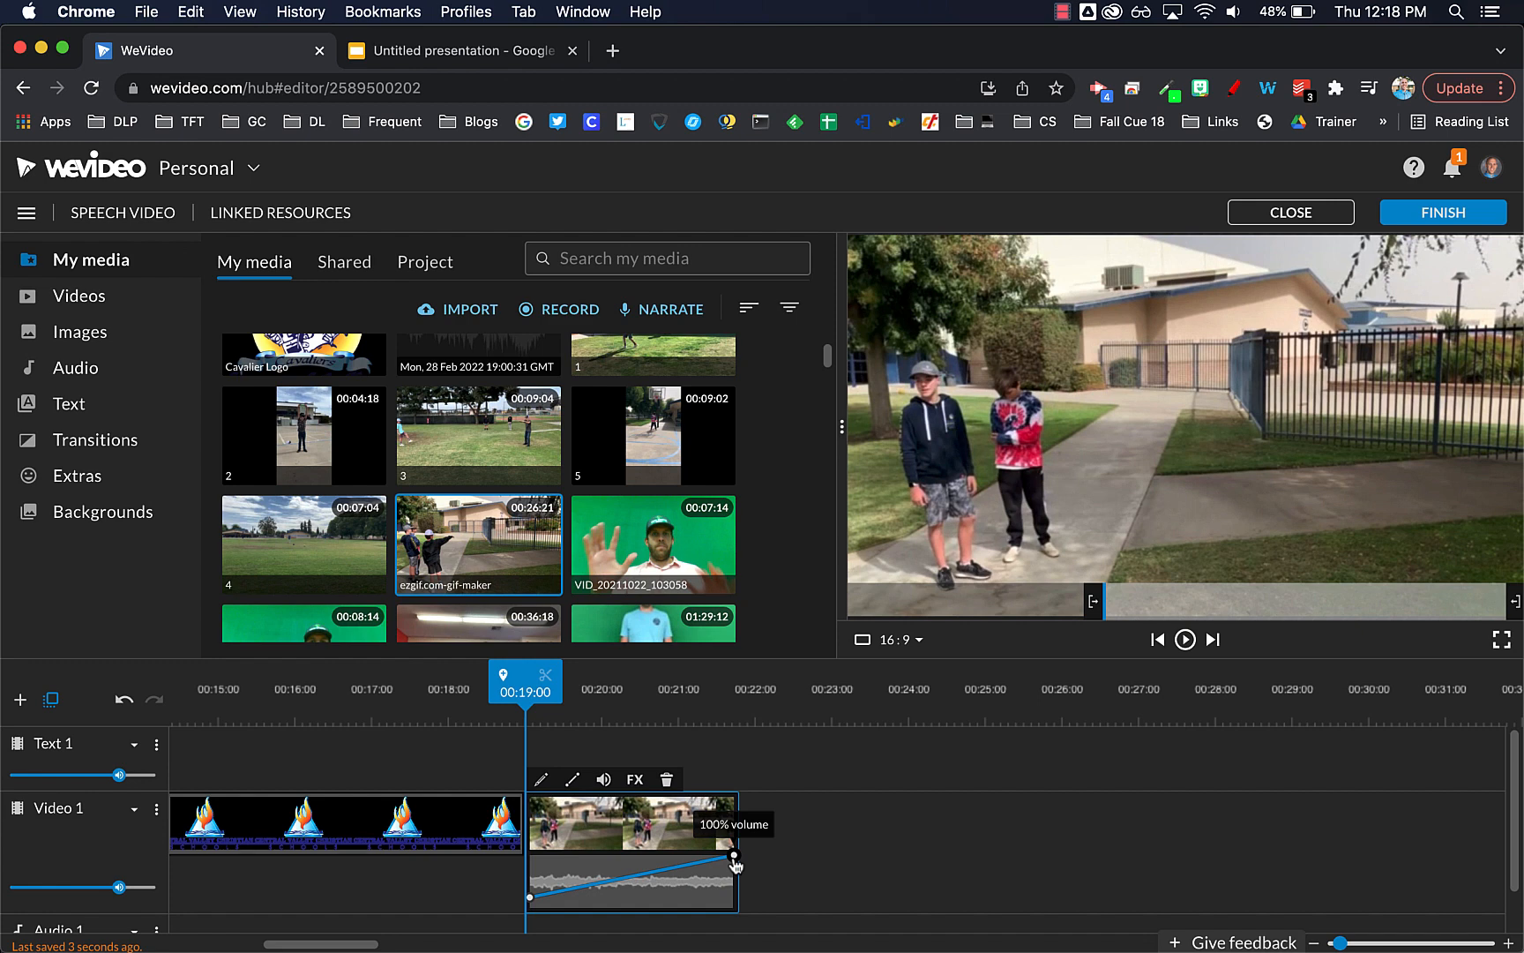
{"action": "left_click_drag", "start_coordinate": [735, 856], "coordinate": [734, 897]}
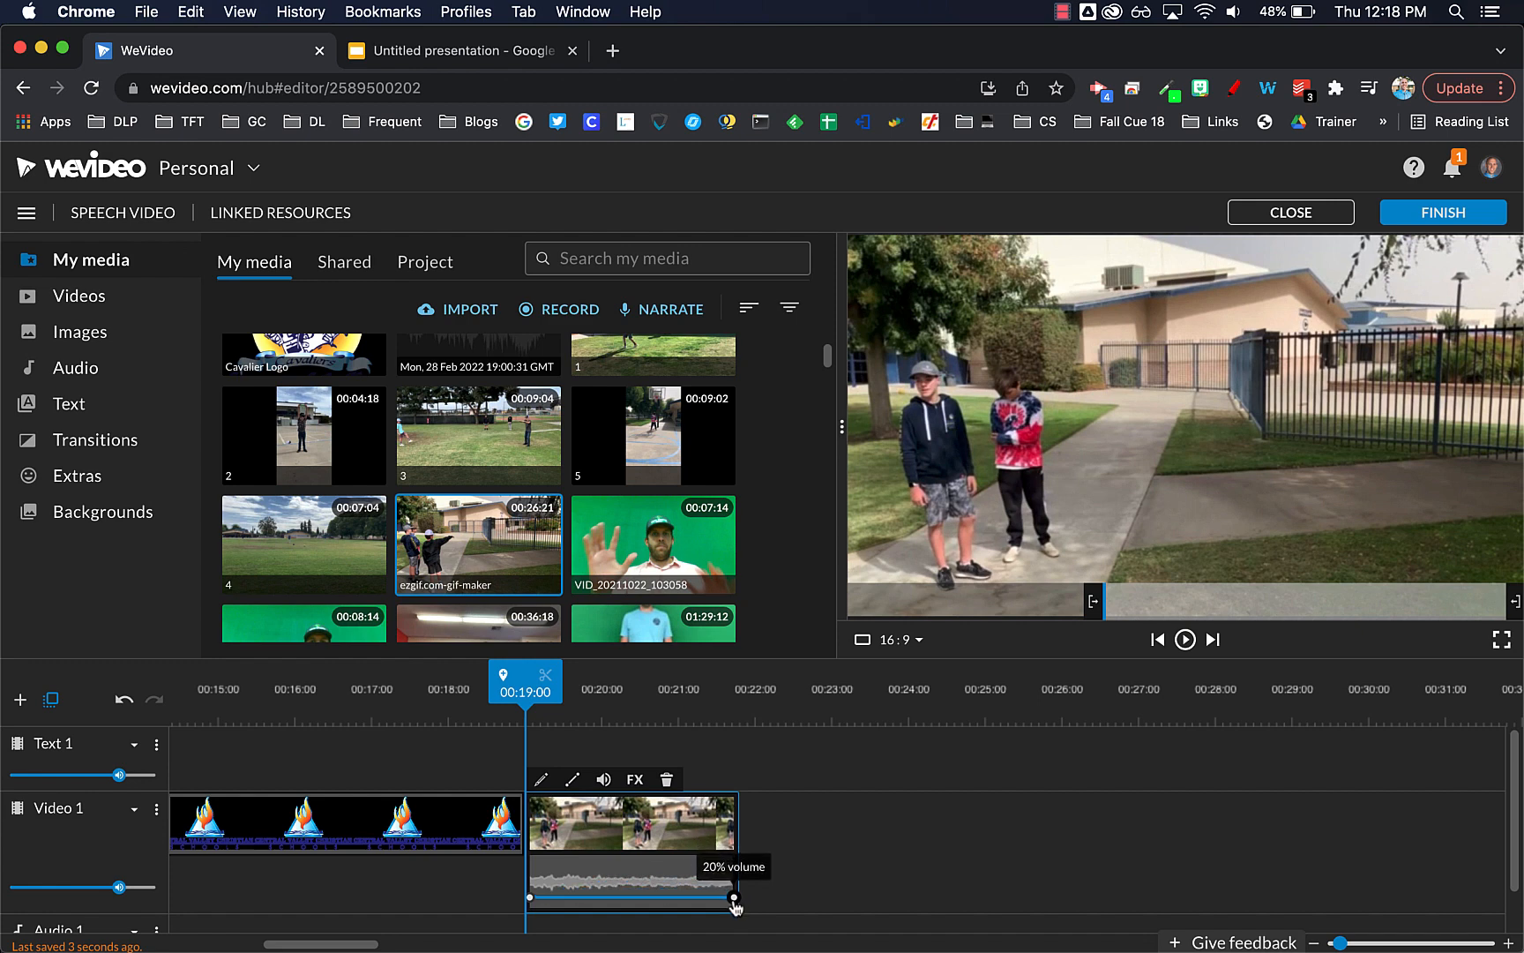
- Add volume points near the clip's start that briefly raise the audio level and bring it back down to about 26%
{"action": "left_click", "coordinate": [575, 898]}
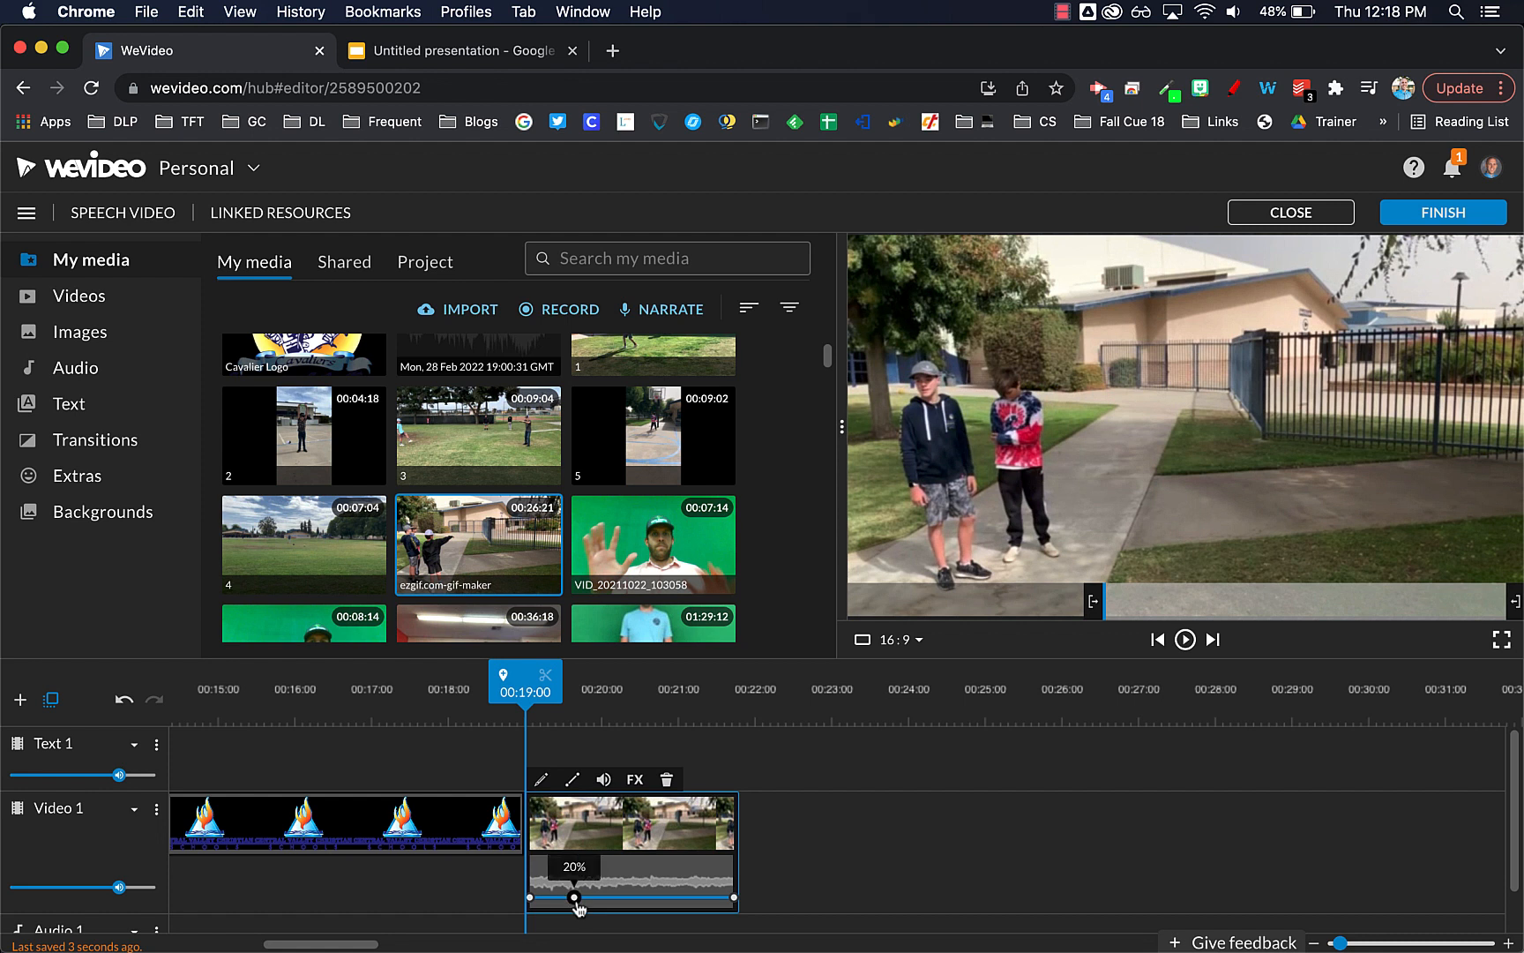
{"action": "mouse_move", "coordinate": [575, 898]}
{"action": "left_mouse_down"}
{"action": "mouse_move", "coordinate": [558, 878]}
{"action": "mouse_move", "coordinate": [578, 879]}
{"action": "mouse_move", "coordinate": [553, 896]}
{"action": "mouse_move", "coordinate": [581, 881]}
{"action": "mouse_move", "coordinate": [582, 898]}
{"action": "mouse_move", "coordinate": [554, 893]}
{"action": "mouse_move", "coordinate": [564, 878]}
{"action": "left_mouse_up"}
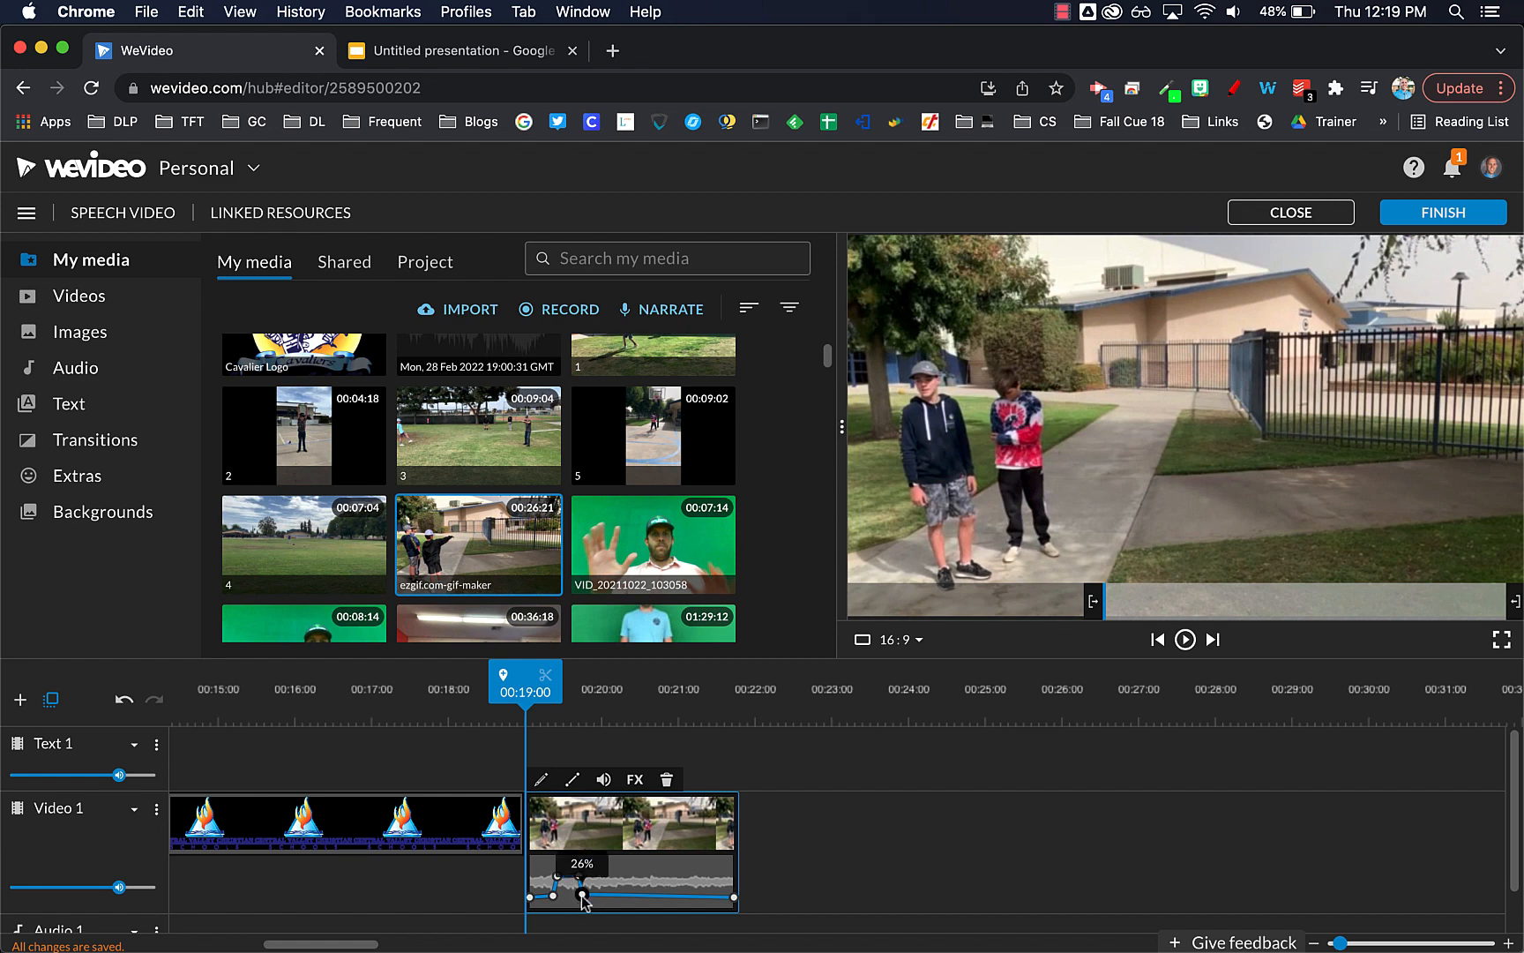
{"action": "left_click", "coordinate": [837, 883]}
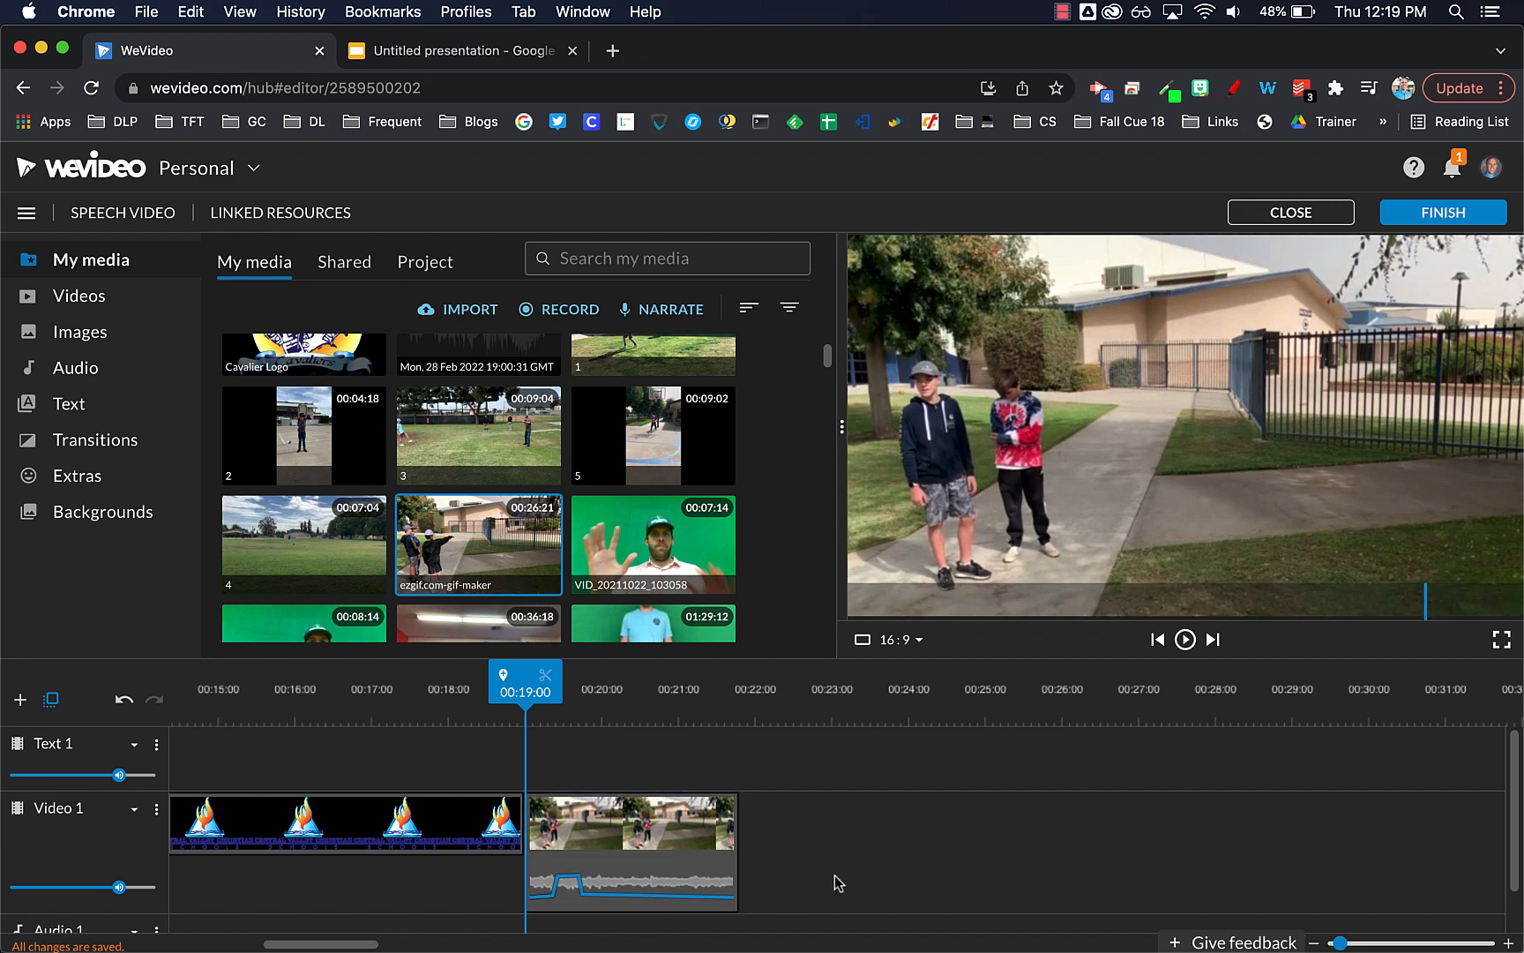
{"action": "left_click", "coordinate": [623, 878]}
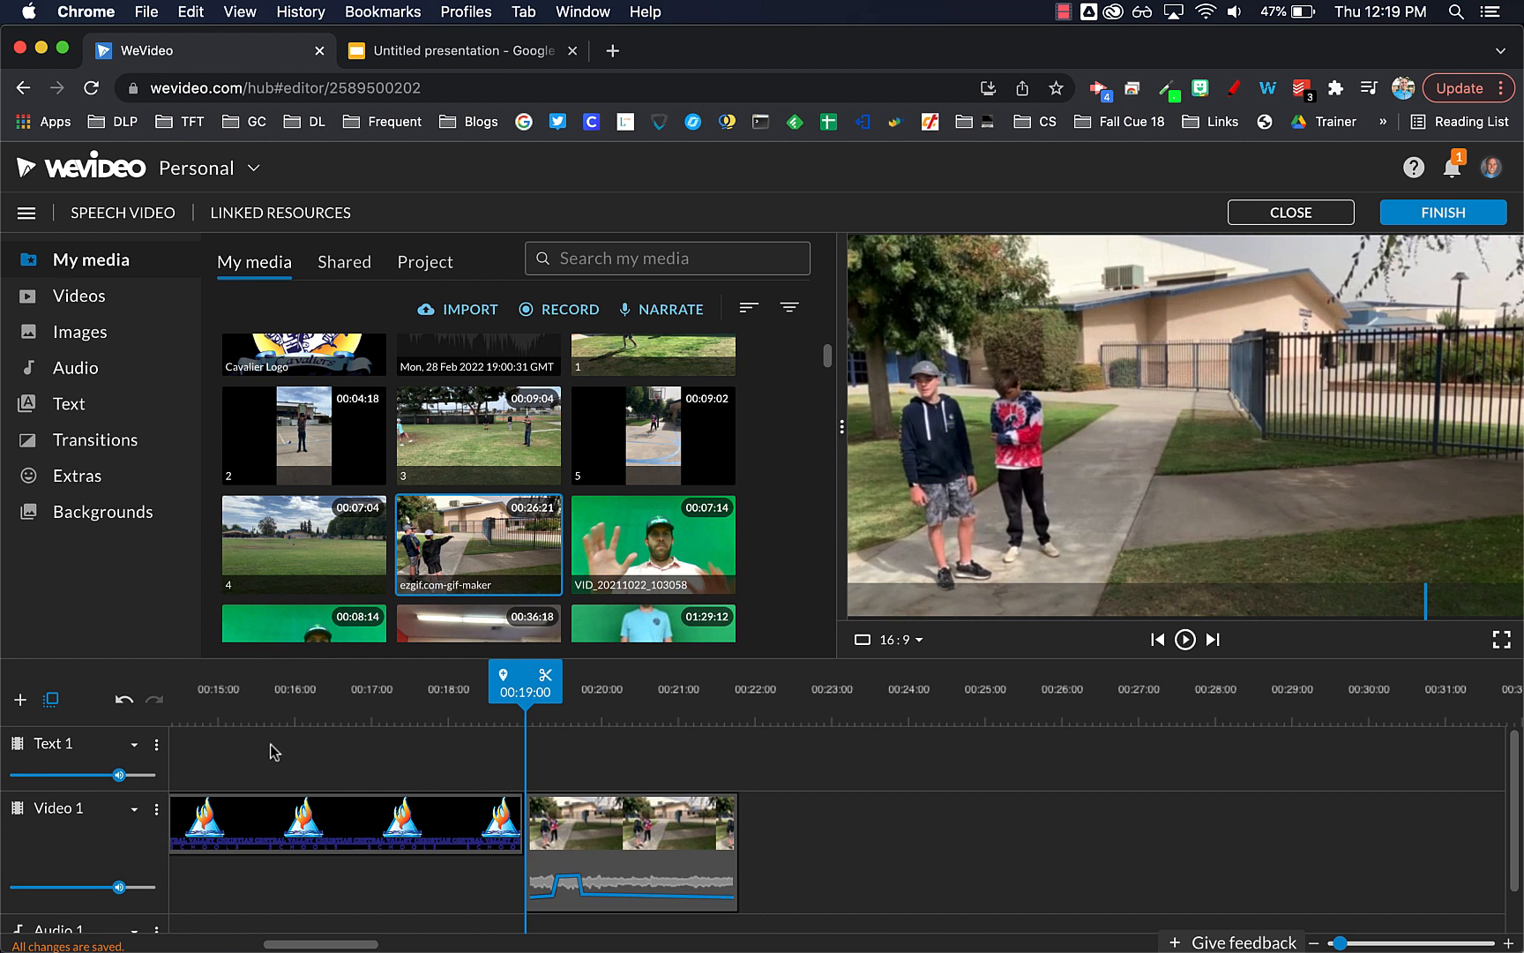
- Add two Video / Text tracks, Video 2 and Video 3, to the timeline
{"action": "left_click", "coordinate": [21, 703]}
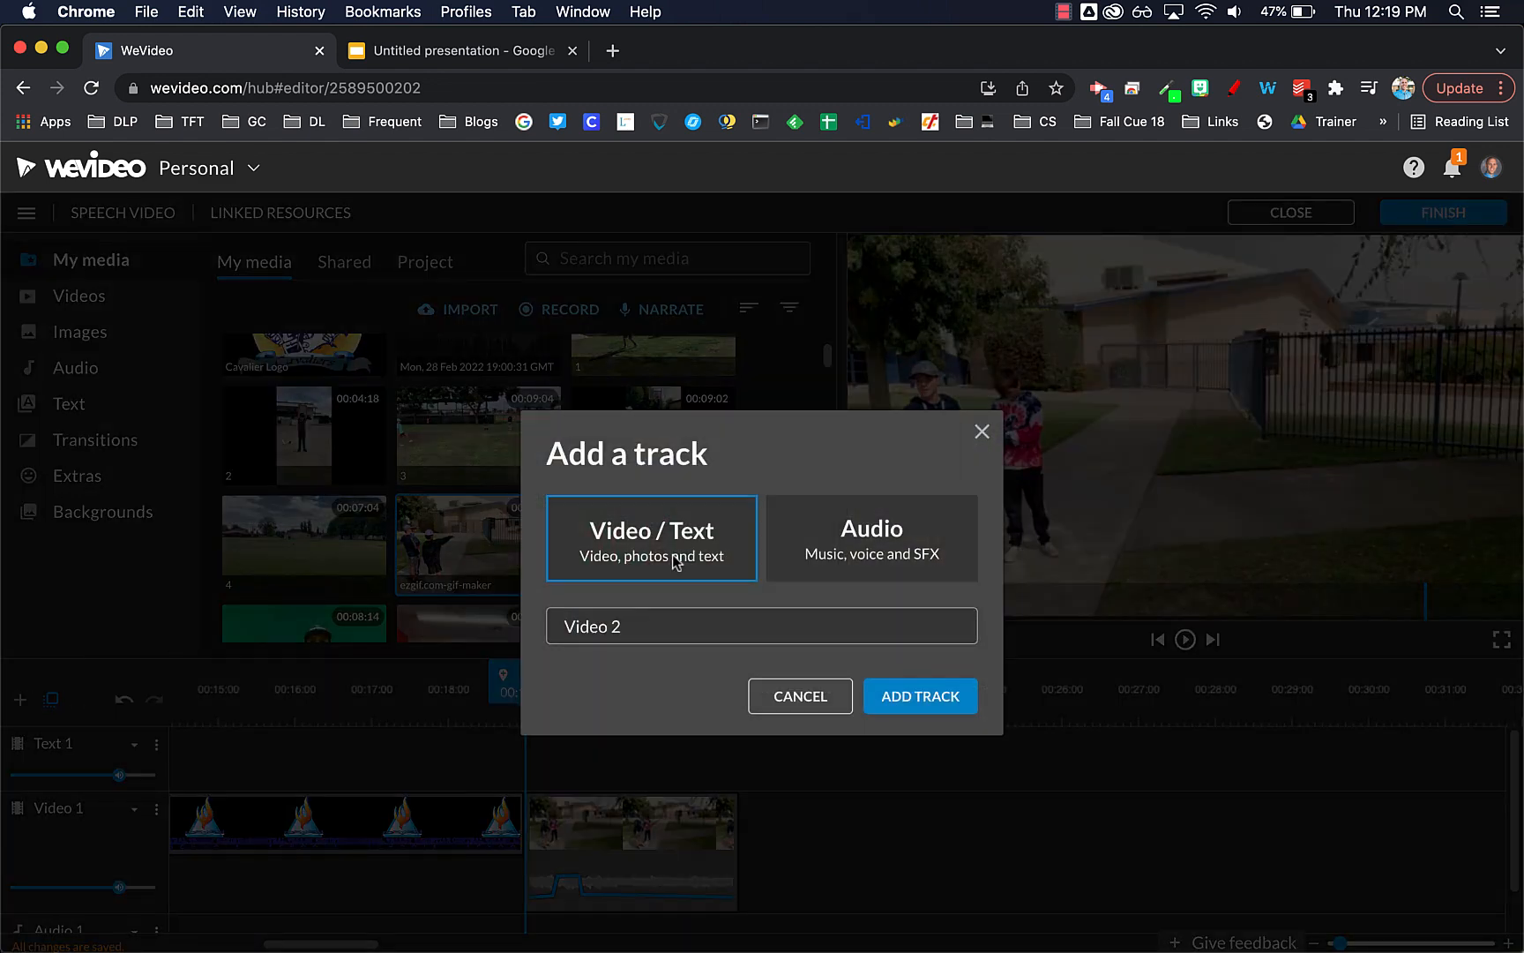
{"action": "left_click", "coordinate": [942, 697]}
{"action": "left_click", "coordinate": [21, 703]}
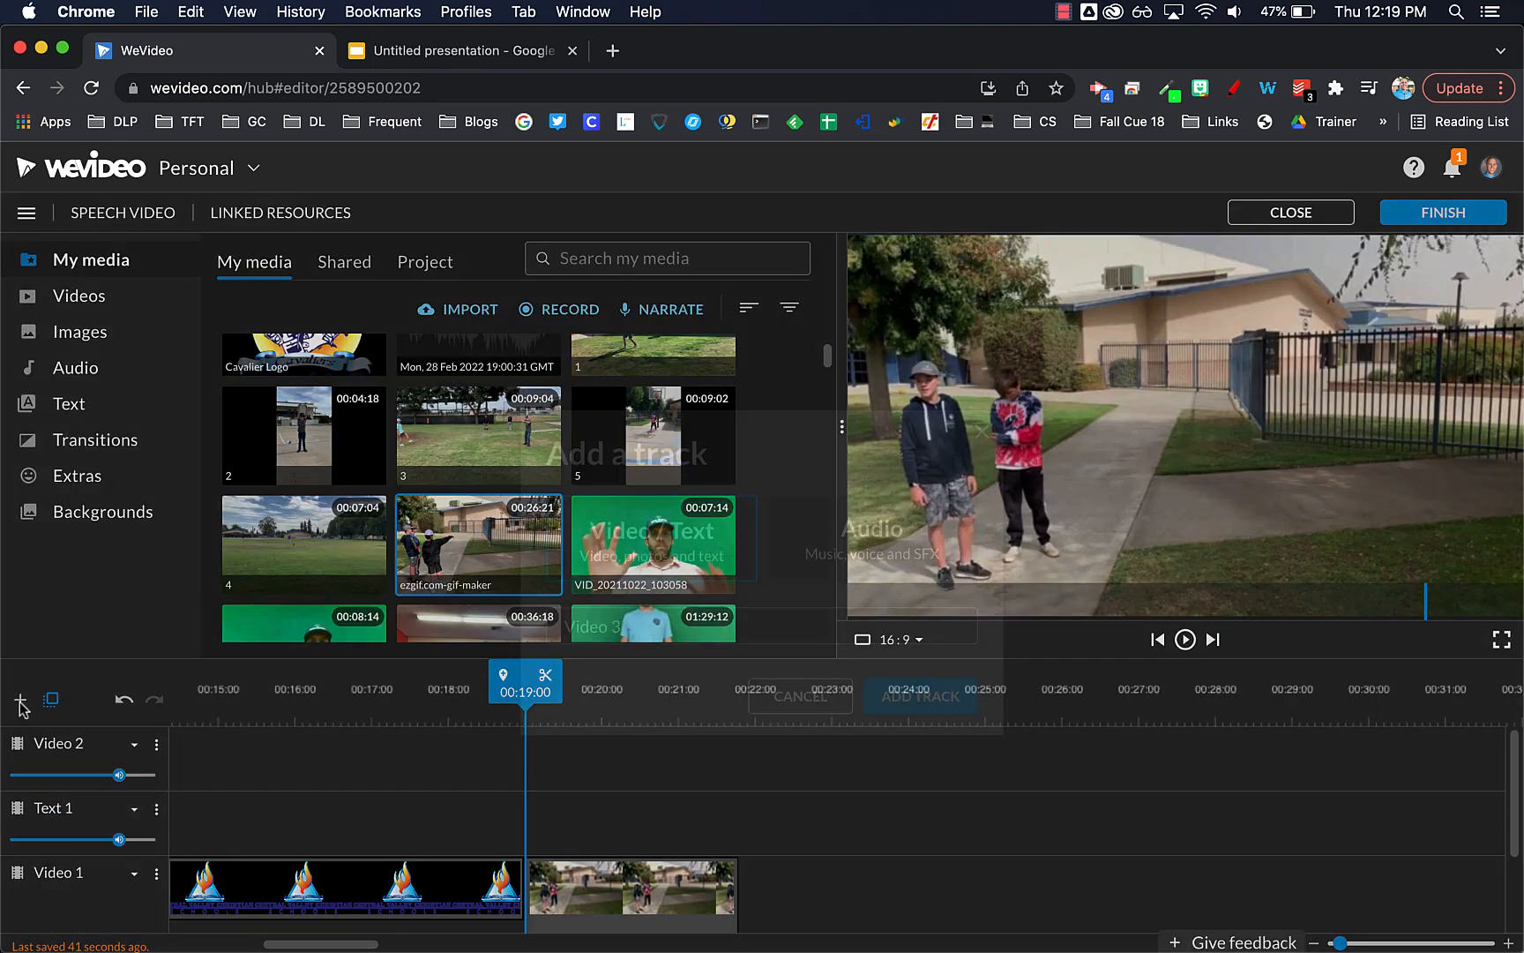
{"action": "left_click", "coordinate": [919, 693]}
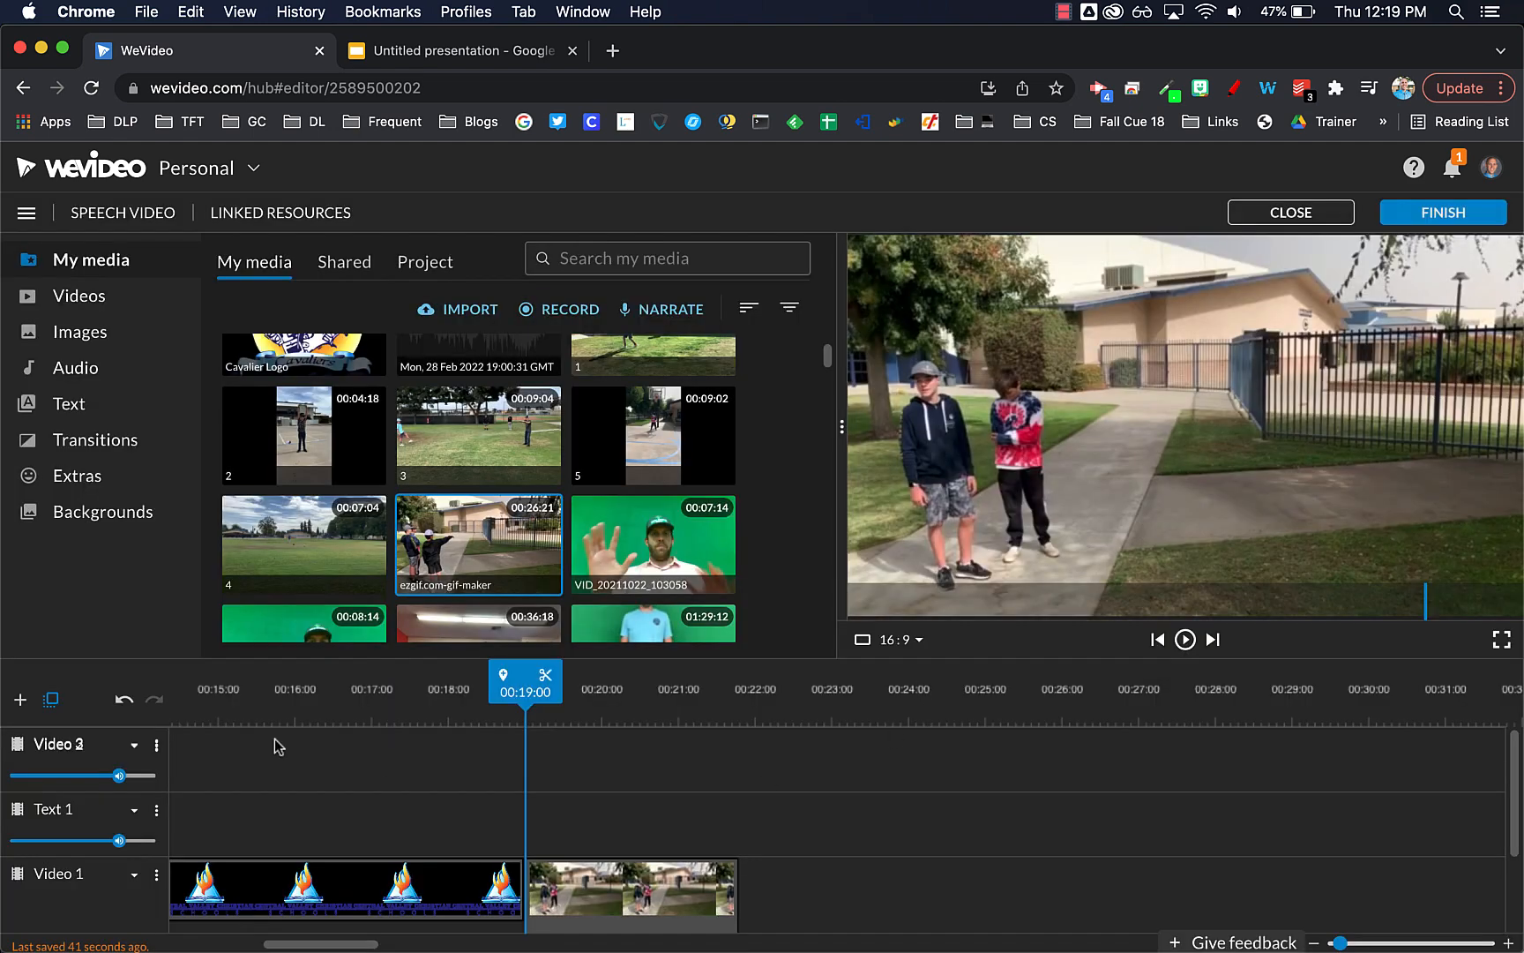
{"action": "scroll", "coordinate": [219, 776], "scroll_direction": "down", "scroll_amount": 3}
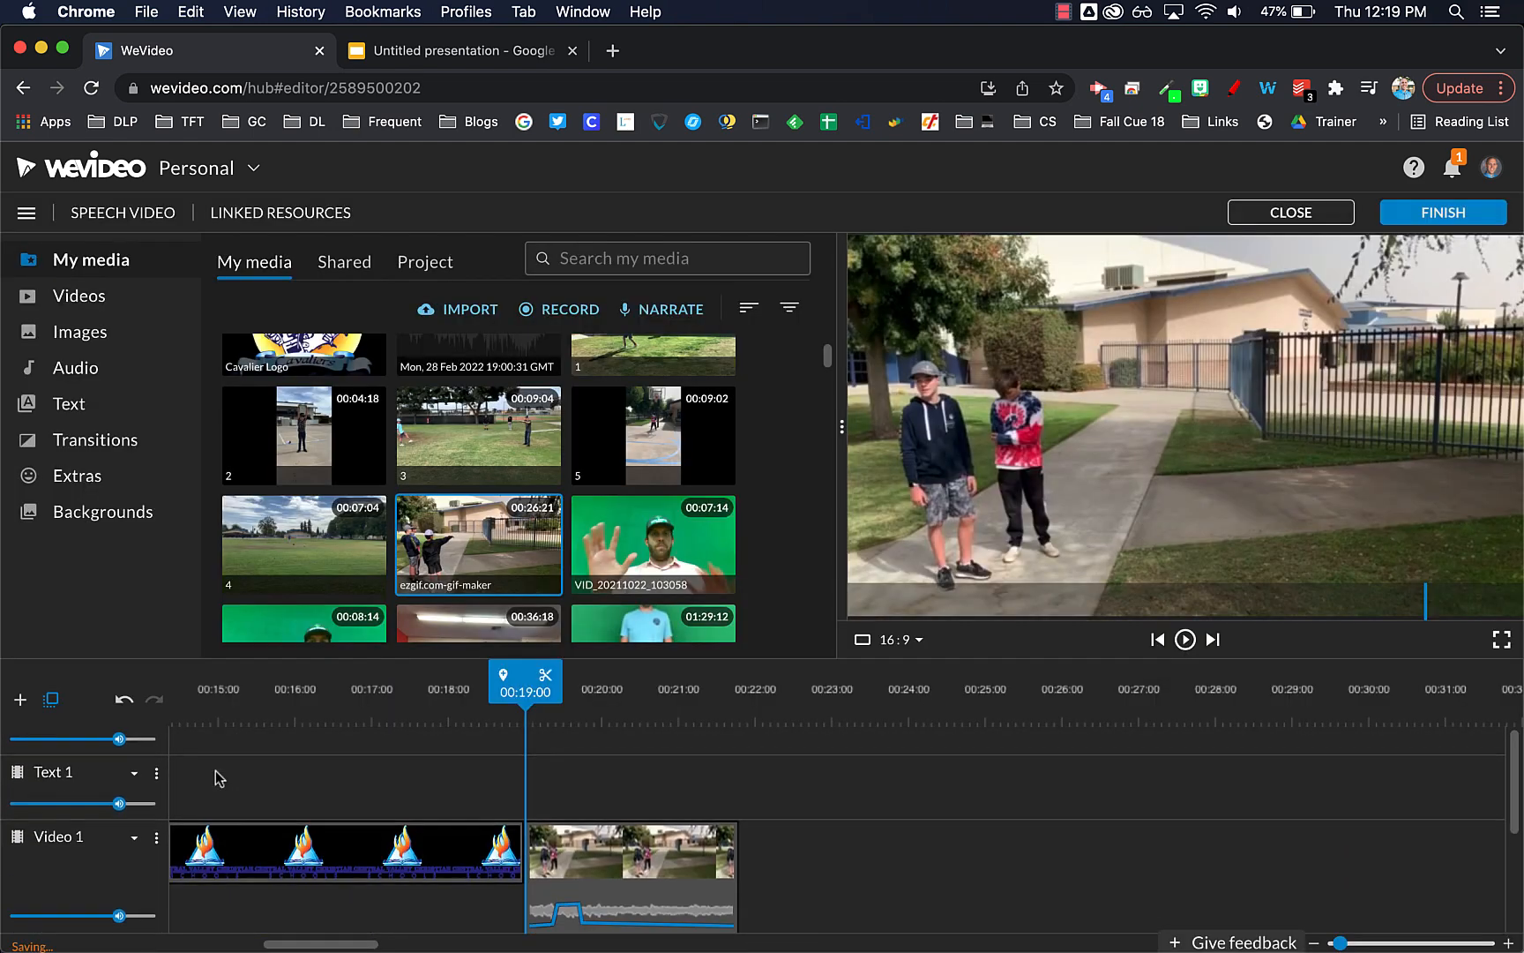
{"action": "scroll", "coordinate": [219, 777], "scroll_direction": "up", "scroll_amount": 2}
{"action": "scroll", "coordinate": [218, 777], "scroll_direction": "left", "scroll_amount": 5}
{"action": "scroll", "coordinate": [216, 777], "scroll_direction": "left", "scroll_amount": 10}
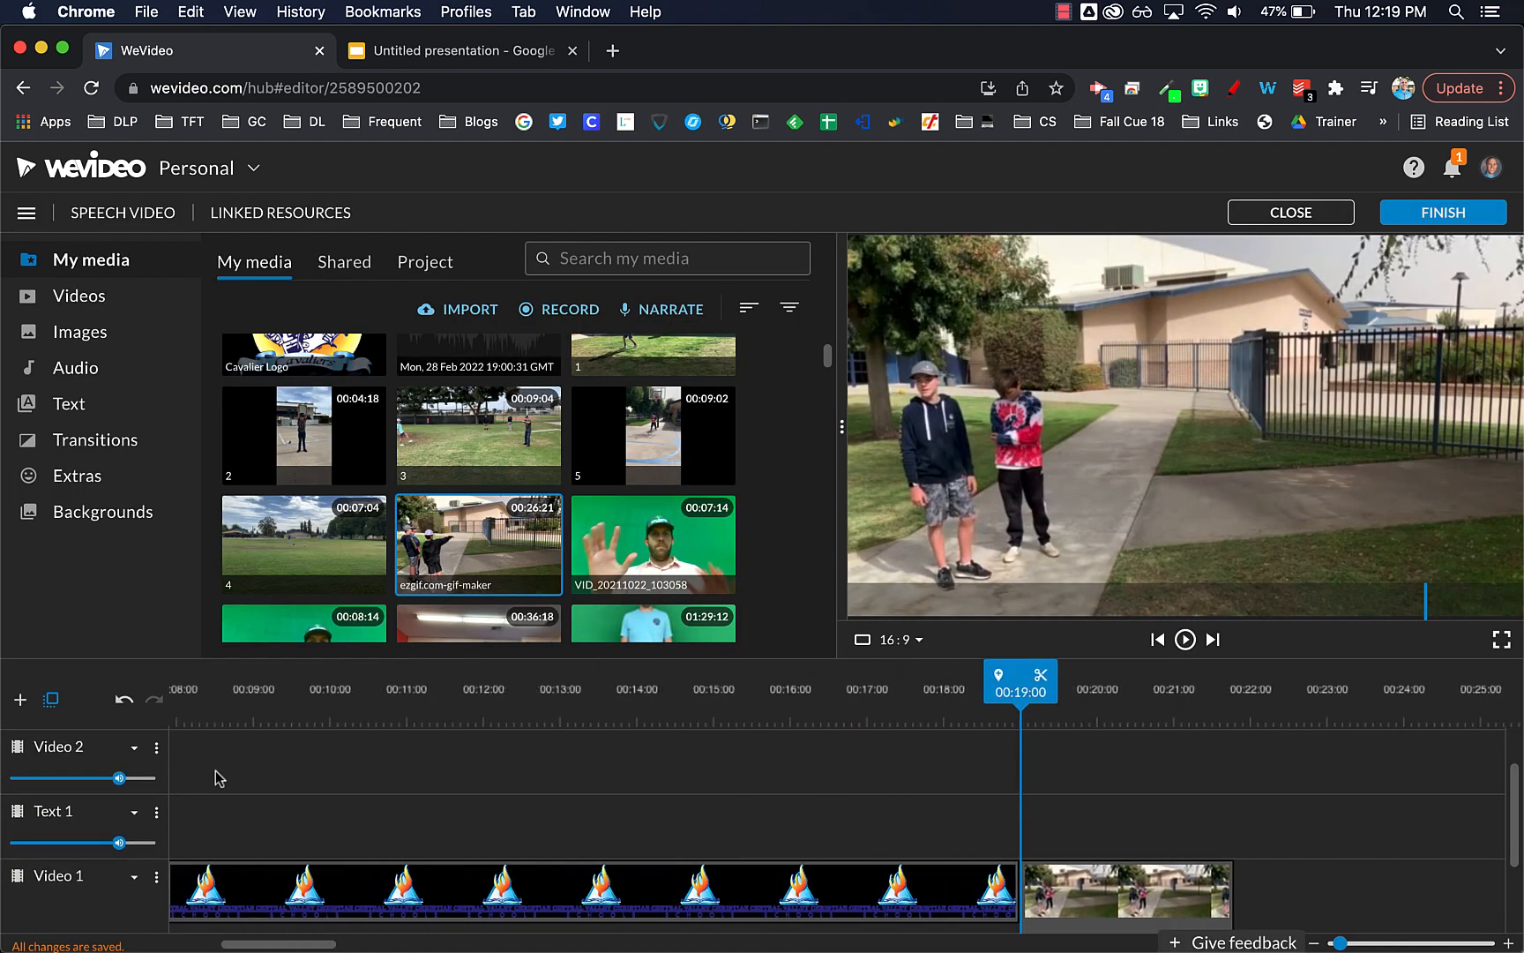
- Place the Sports C logo image at the very start of the Text 1 track, above the opening logo clip
{"action": "left_click", "coordinate": [468, 725]}
{"action": "left_click_drag", "start_coordinate": [472, 730], "coordinate": [4, 698]}
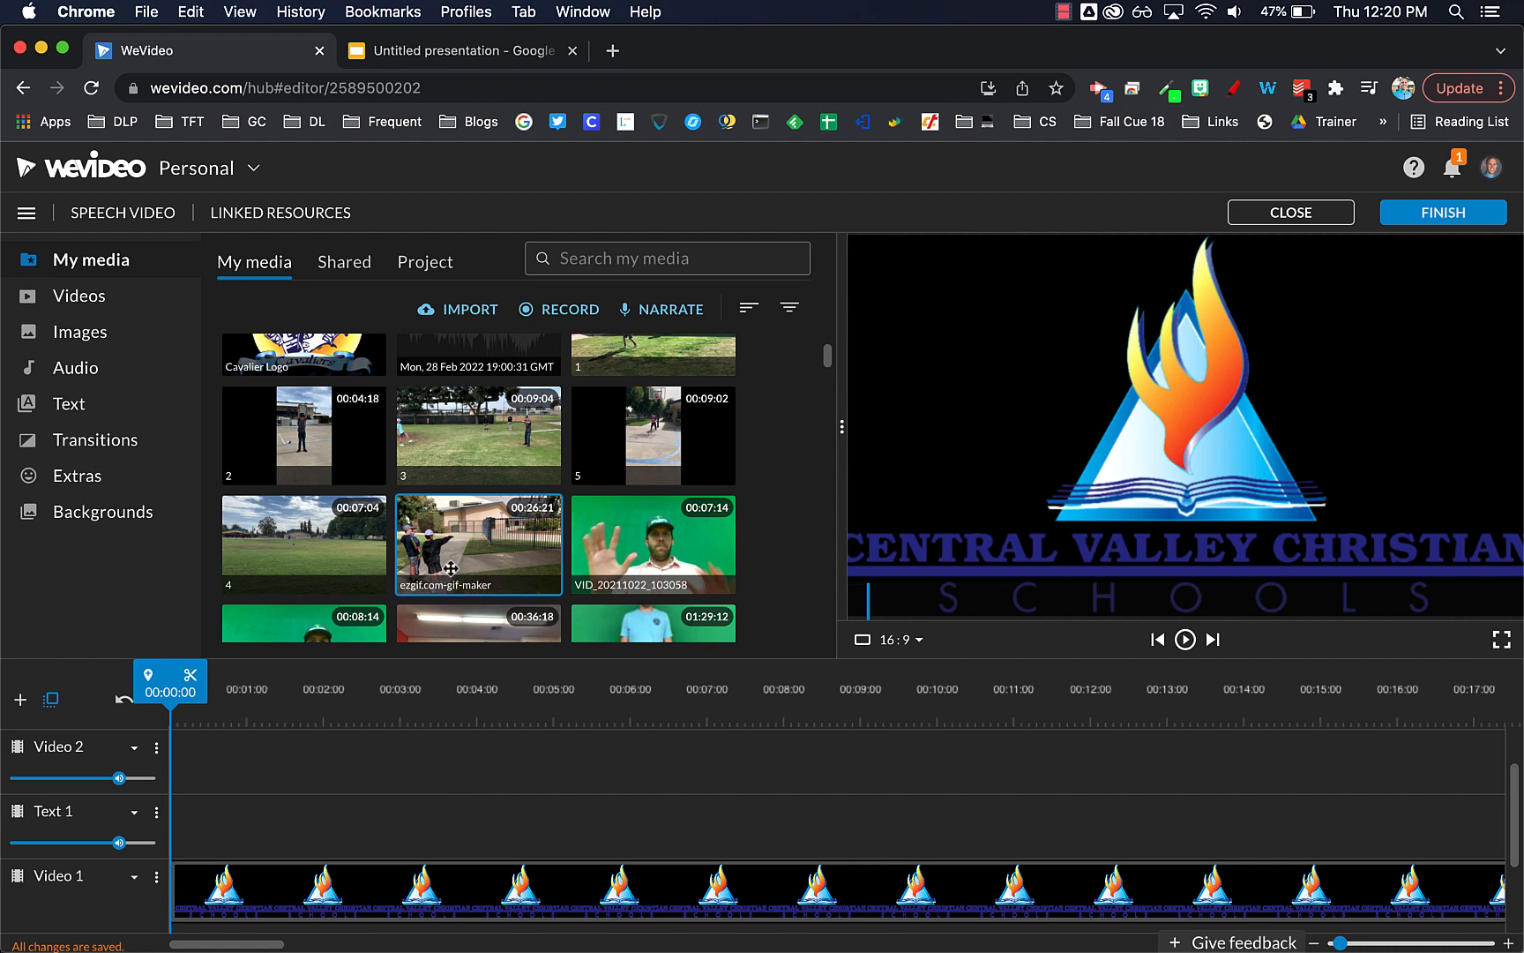
{"action": "scroll", "coordinate": [318, 506], "scroll_direction": "up", "scroll_amount": 3}
{"action": "left_click_drag", "start_coordinate": [319, 505], "coordinate": [191, 818]}
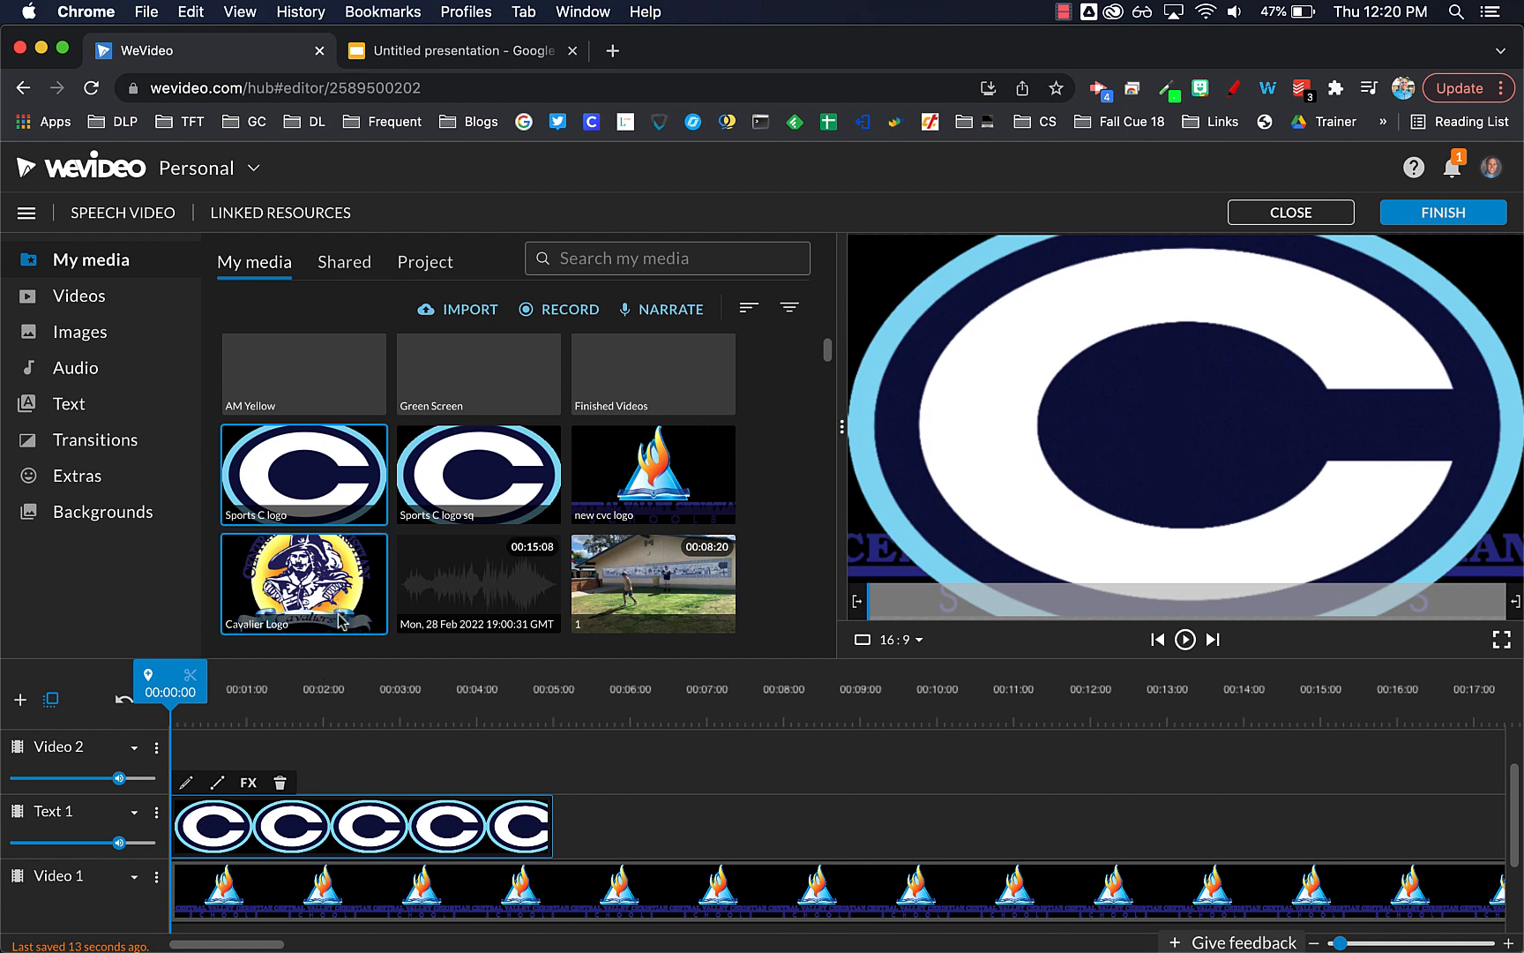
- Add the Customize your Message motion title at the start of Video 2 and set its text to "Welcome to CVC"
{"action": "left_click", "coordinate": [78, 402]}
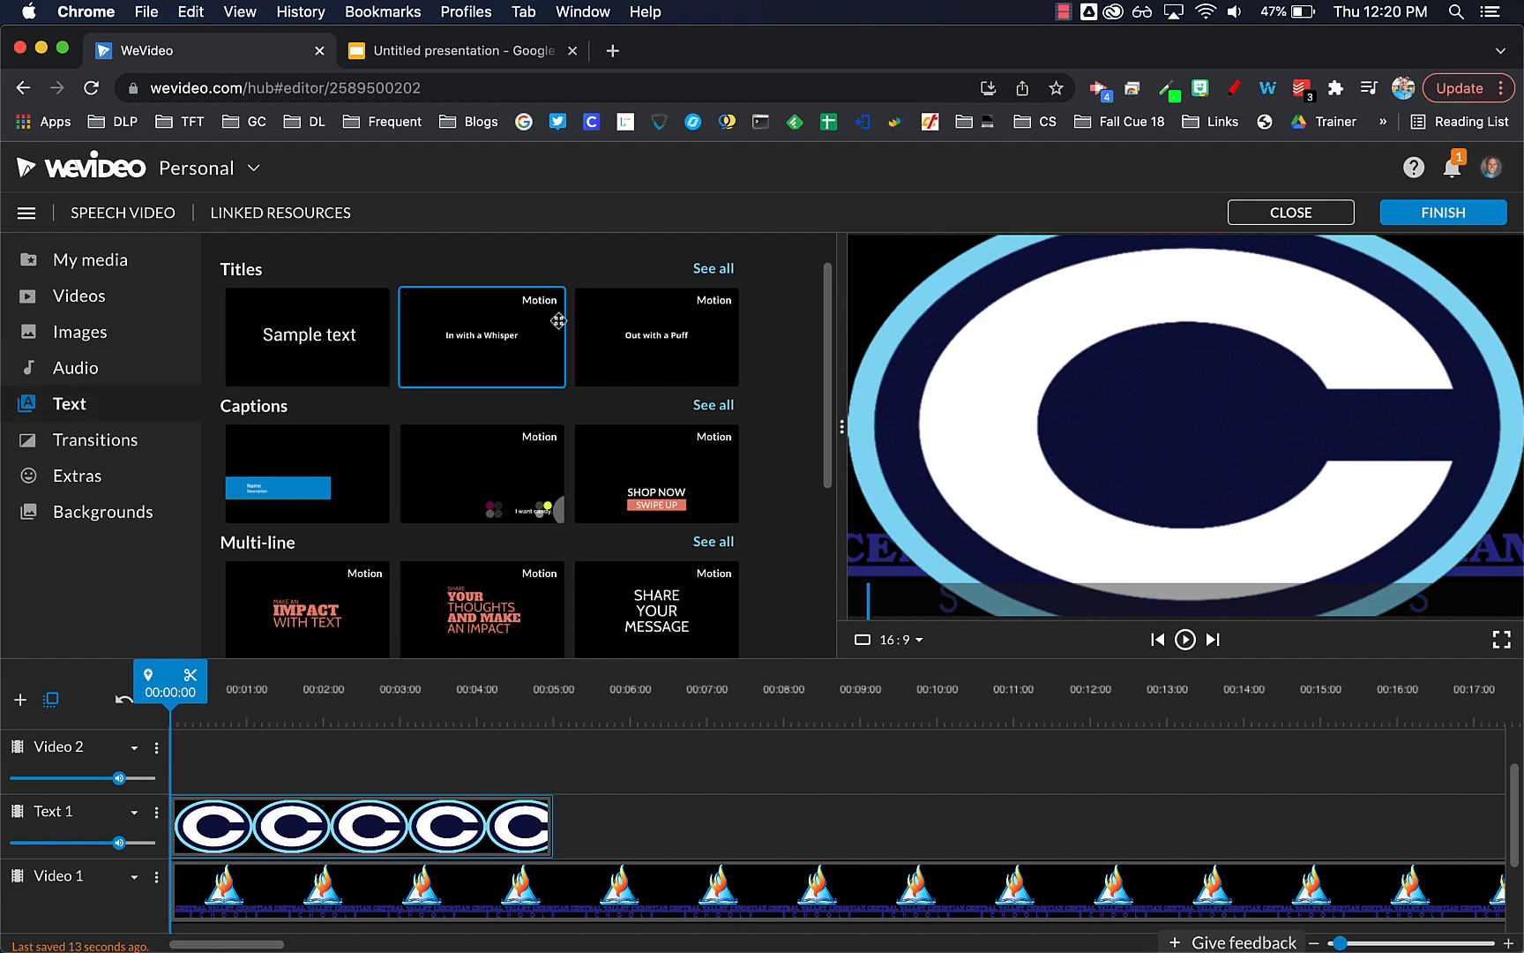
{"action": "left_click", "coordinate": [714, 269]}
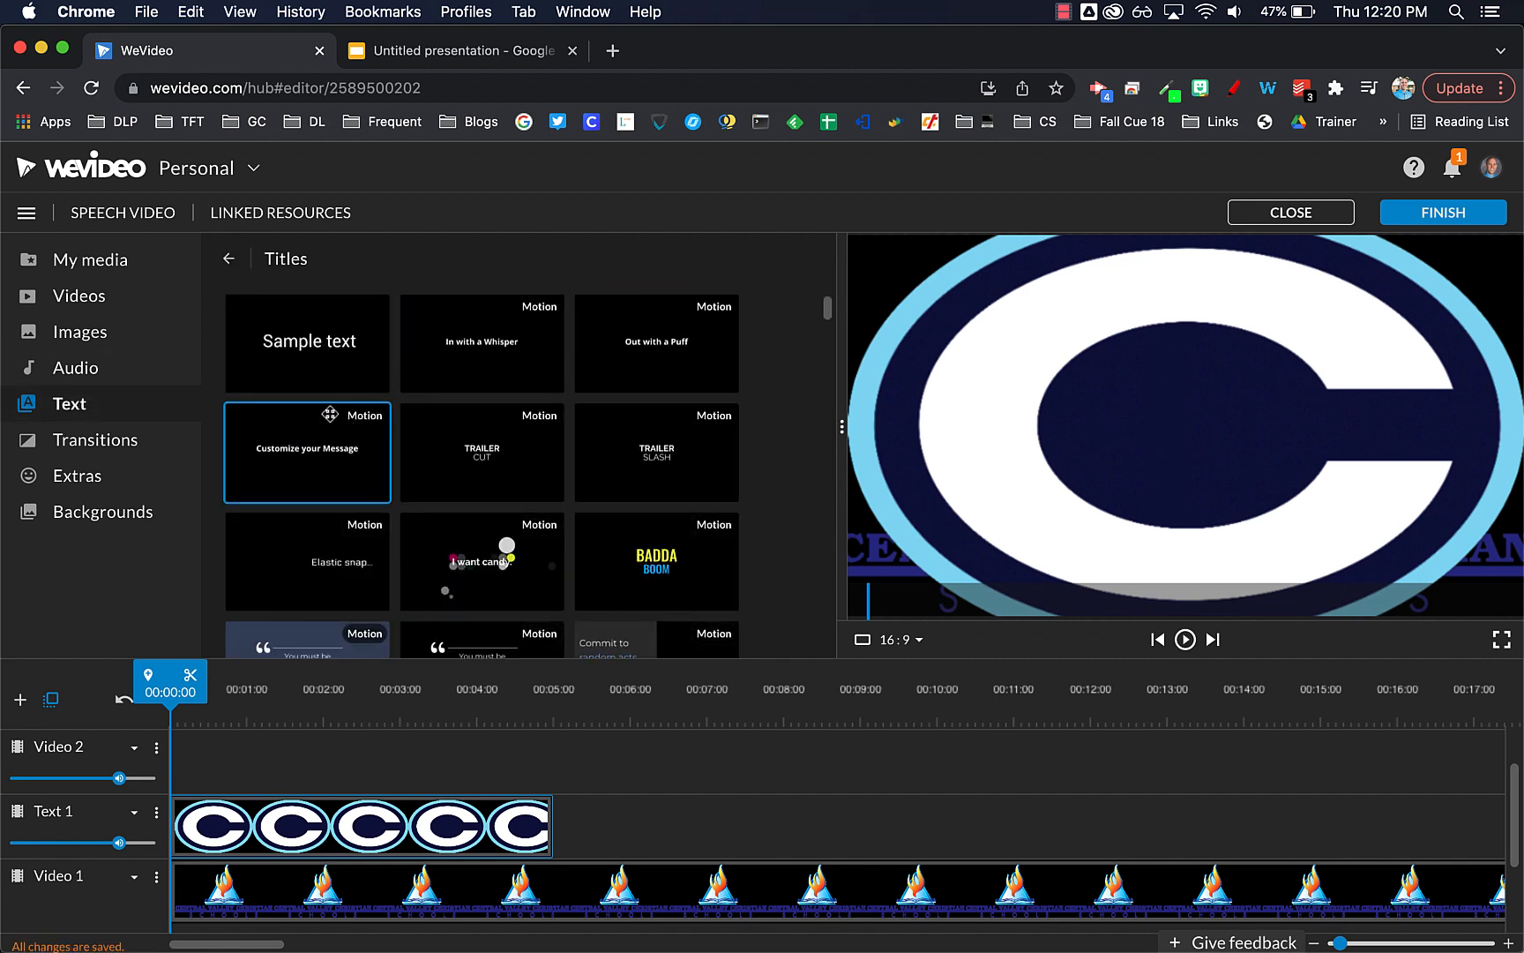
{"action": "left_click_drag", "start_coordinate": [328, 467], "coordinate": [209, 778]}
{"action": "double_click", "coordinate": [244, 777]}
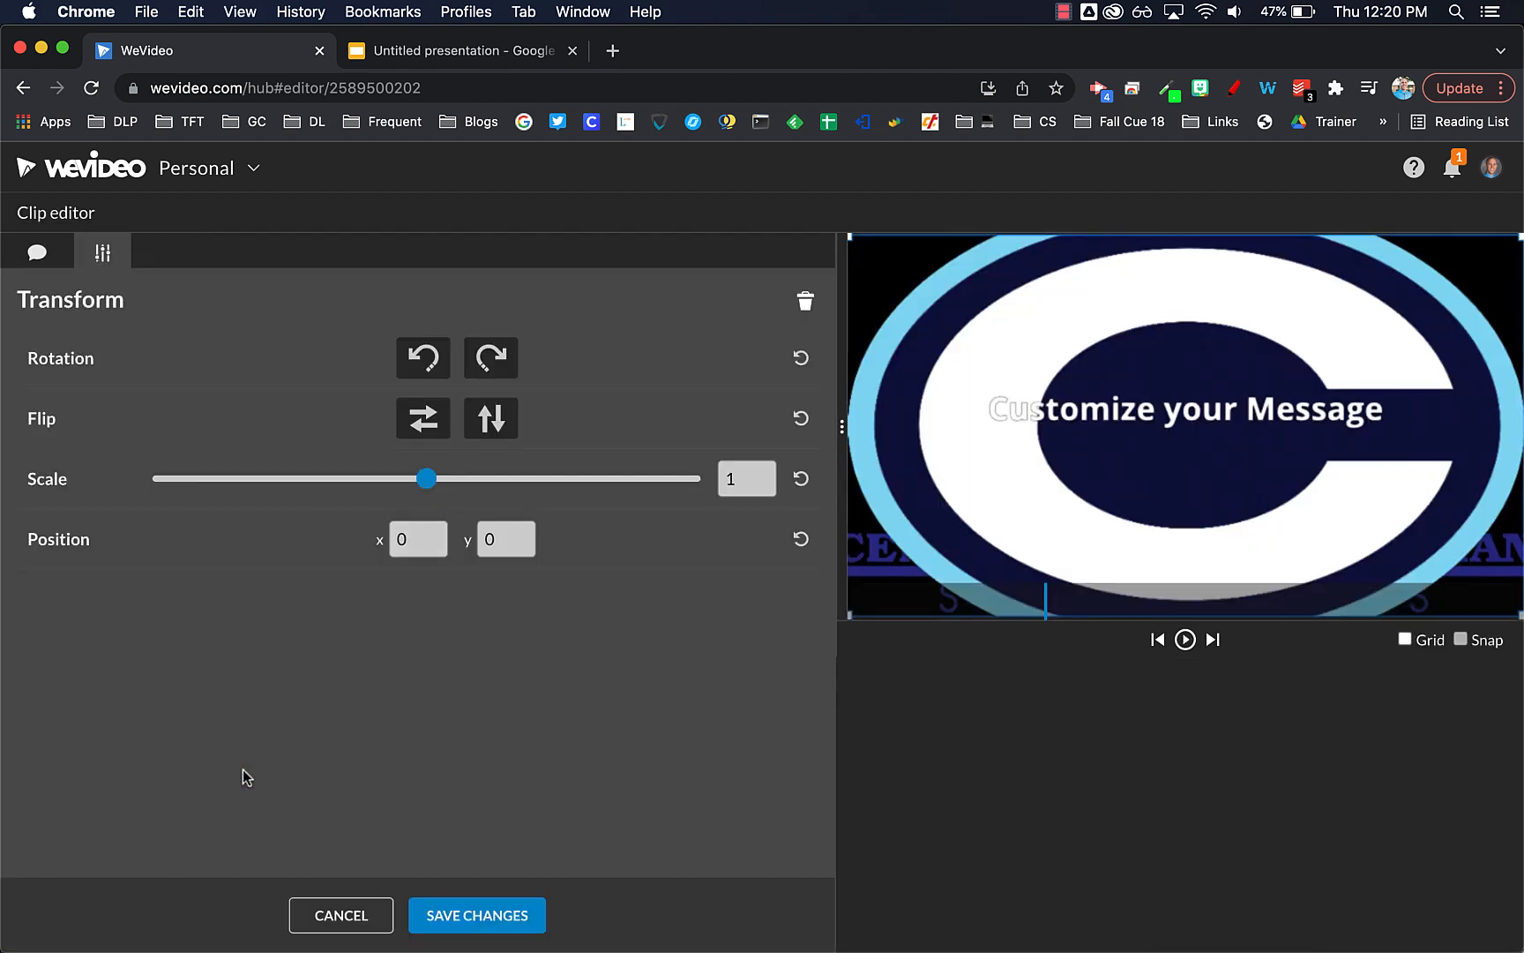
{"action": "left_click", "coordinate": [34, 254]}
{"action": "left_click", "coordinate": [202, 480]}
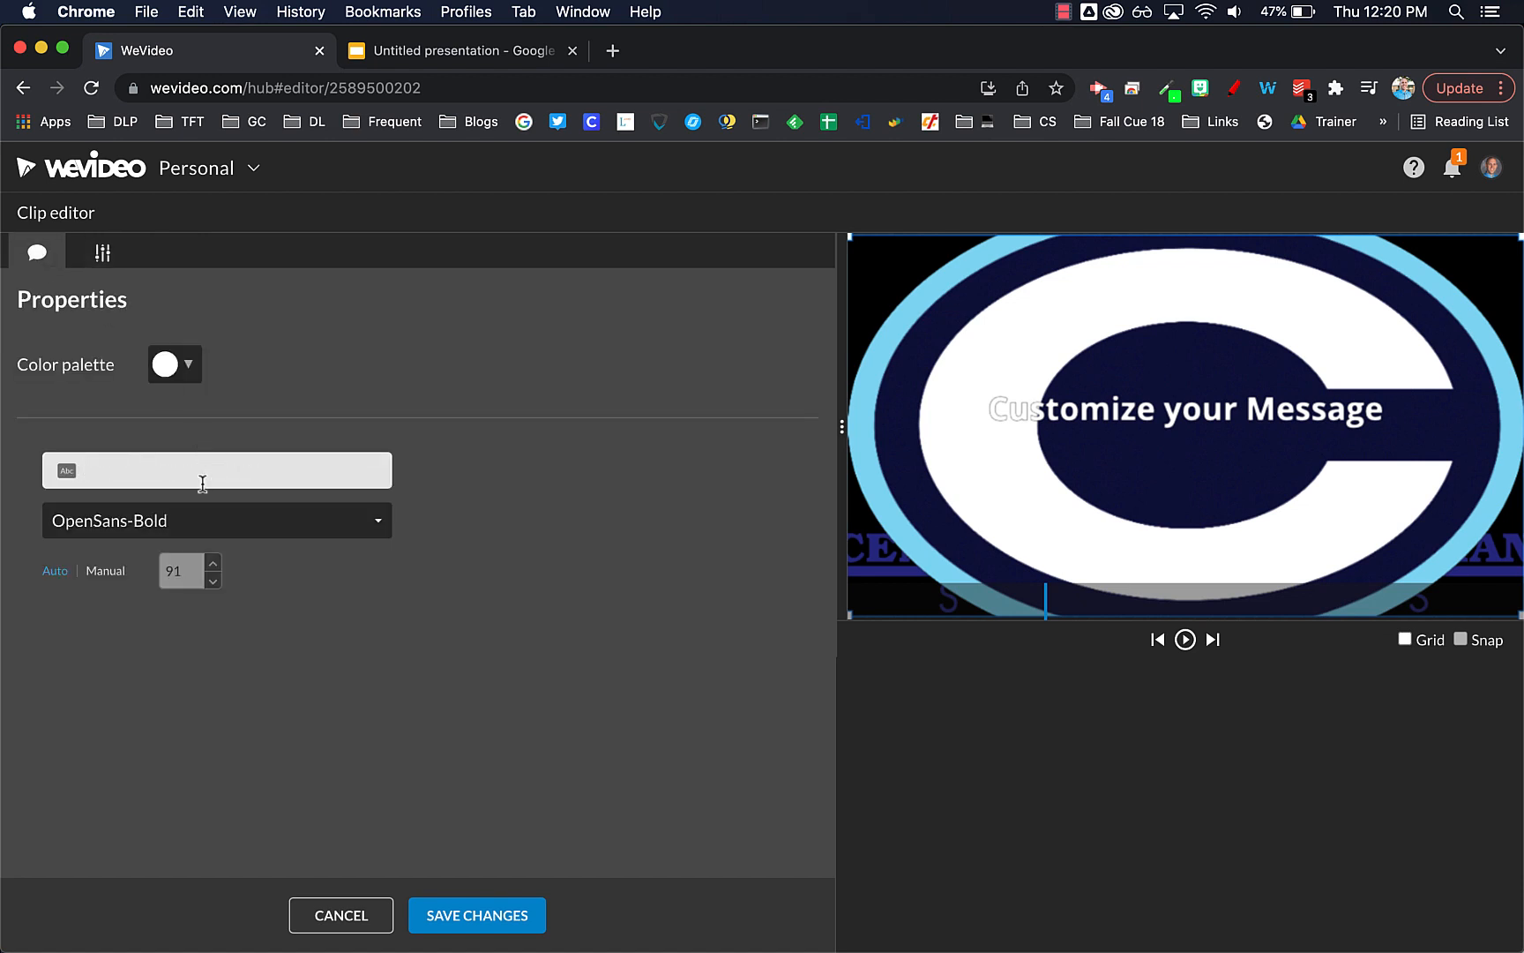
{"action": "type", "text": "Welcome to CVC"}
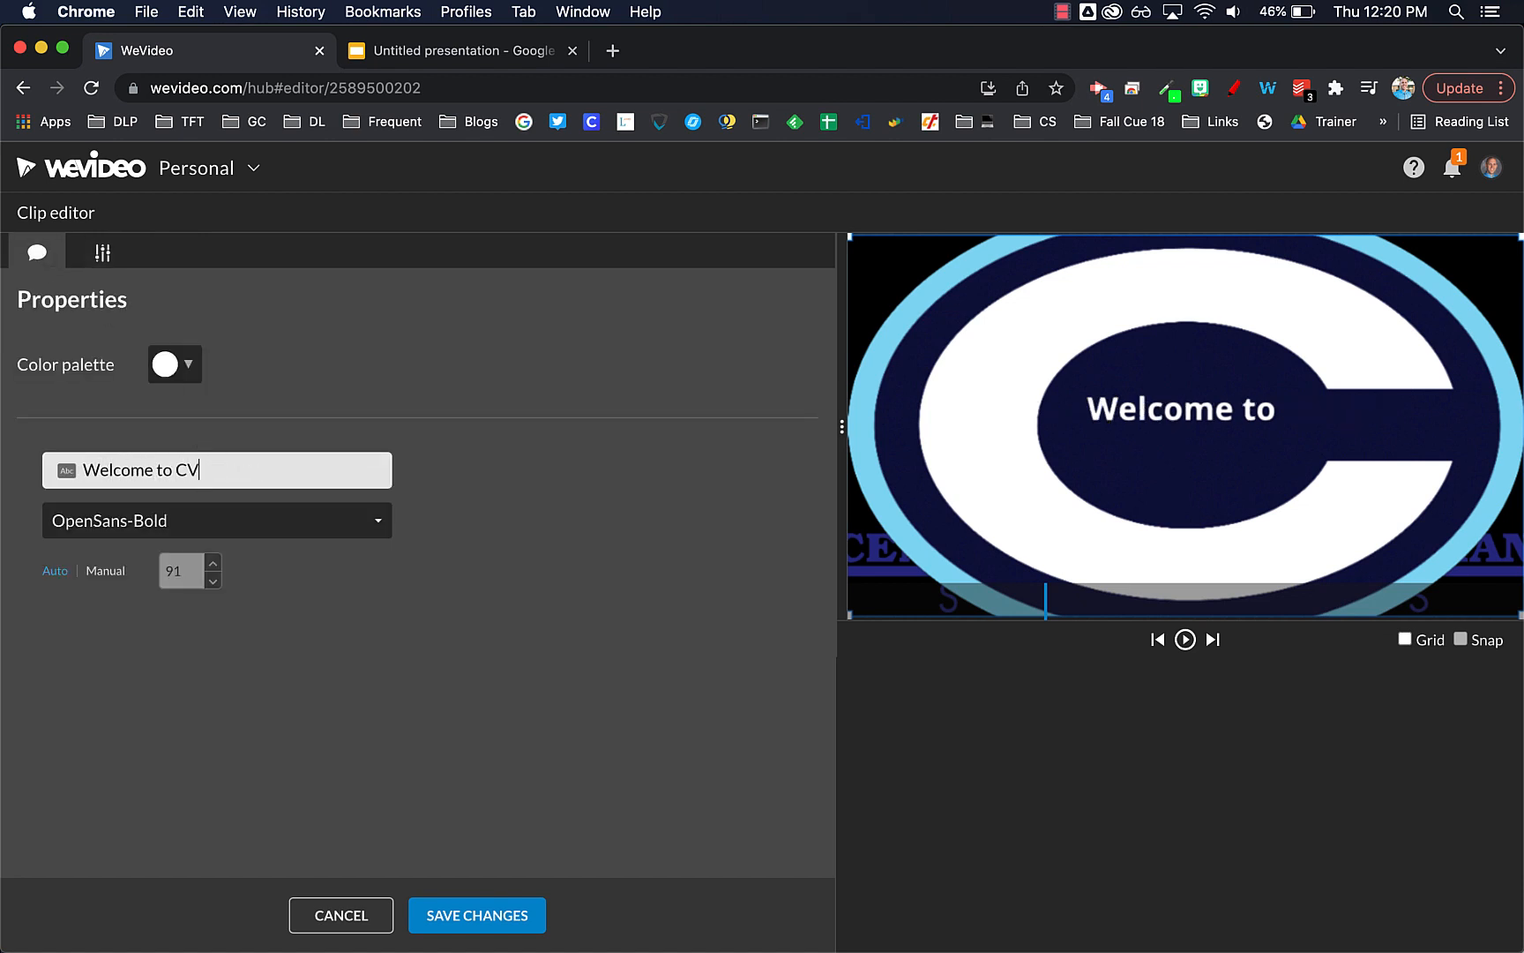
{"action": "left_click", "coordinate": [486, 902]}
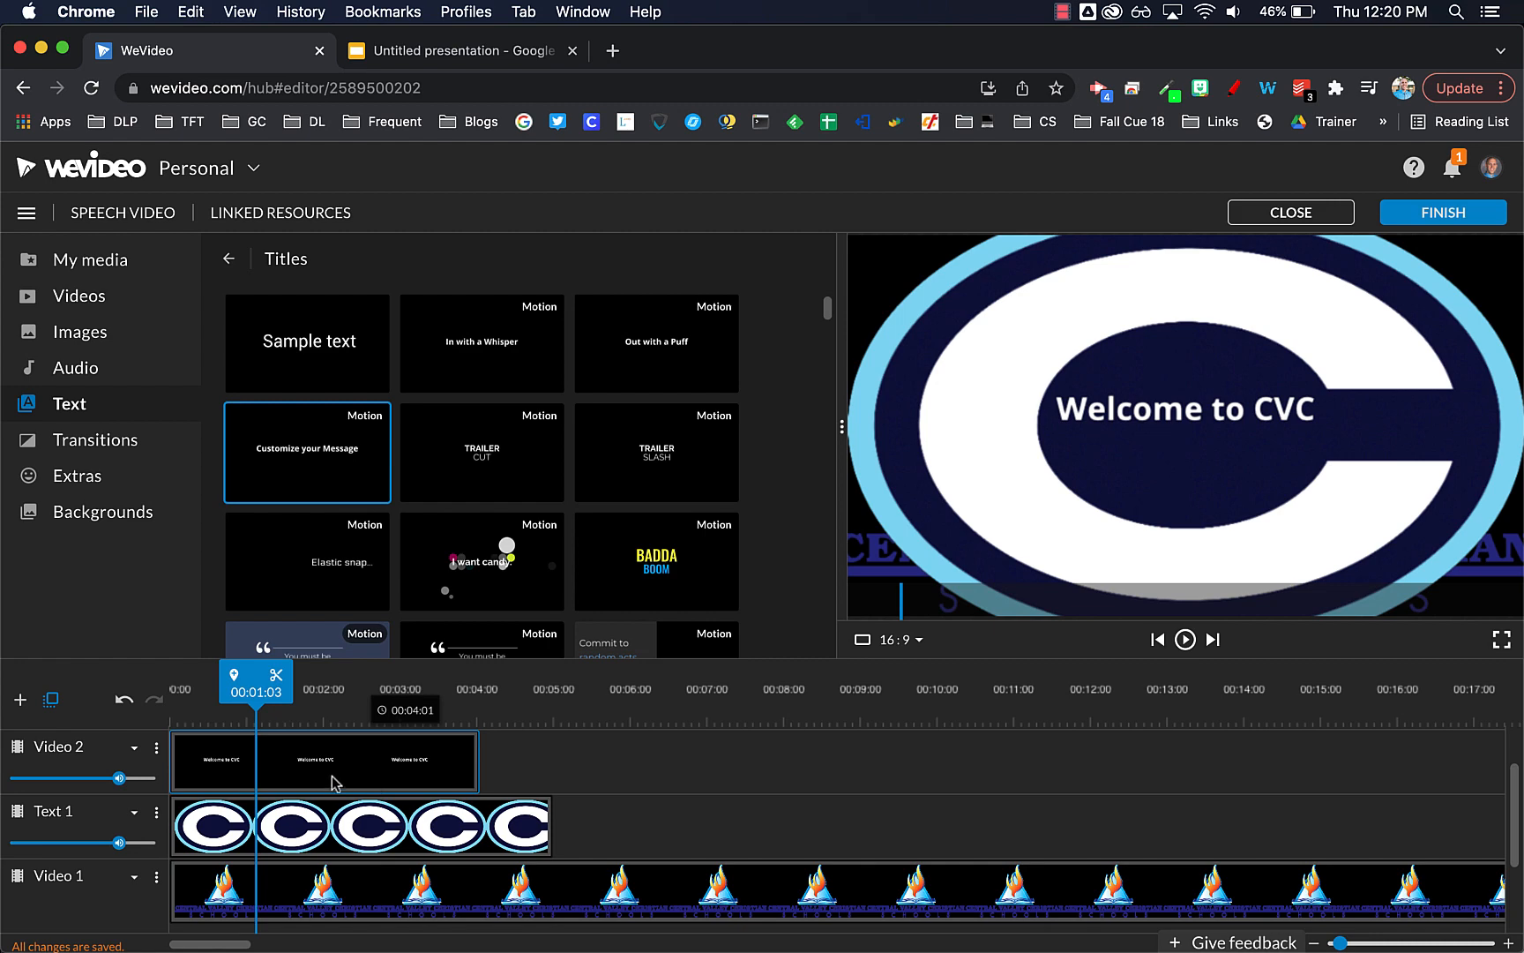
- Shrink the Sports C logo to about 0.32 scale and place it in the frame's upper-left corner, at about x 48, y 41
{"action": "left_click", "coordinate": [241, 826]}
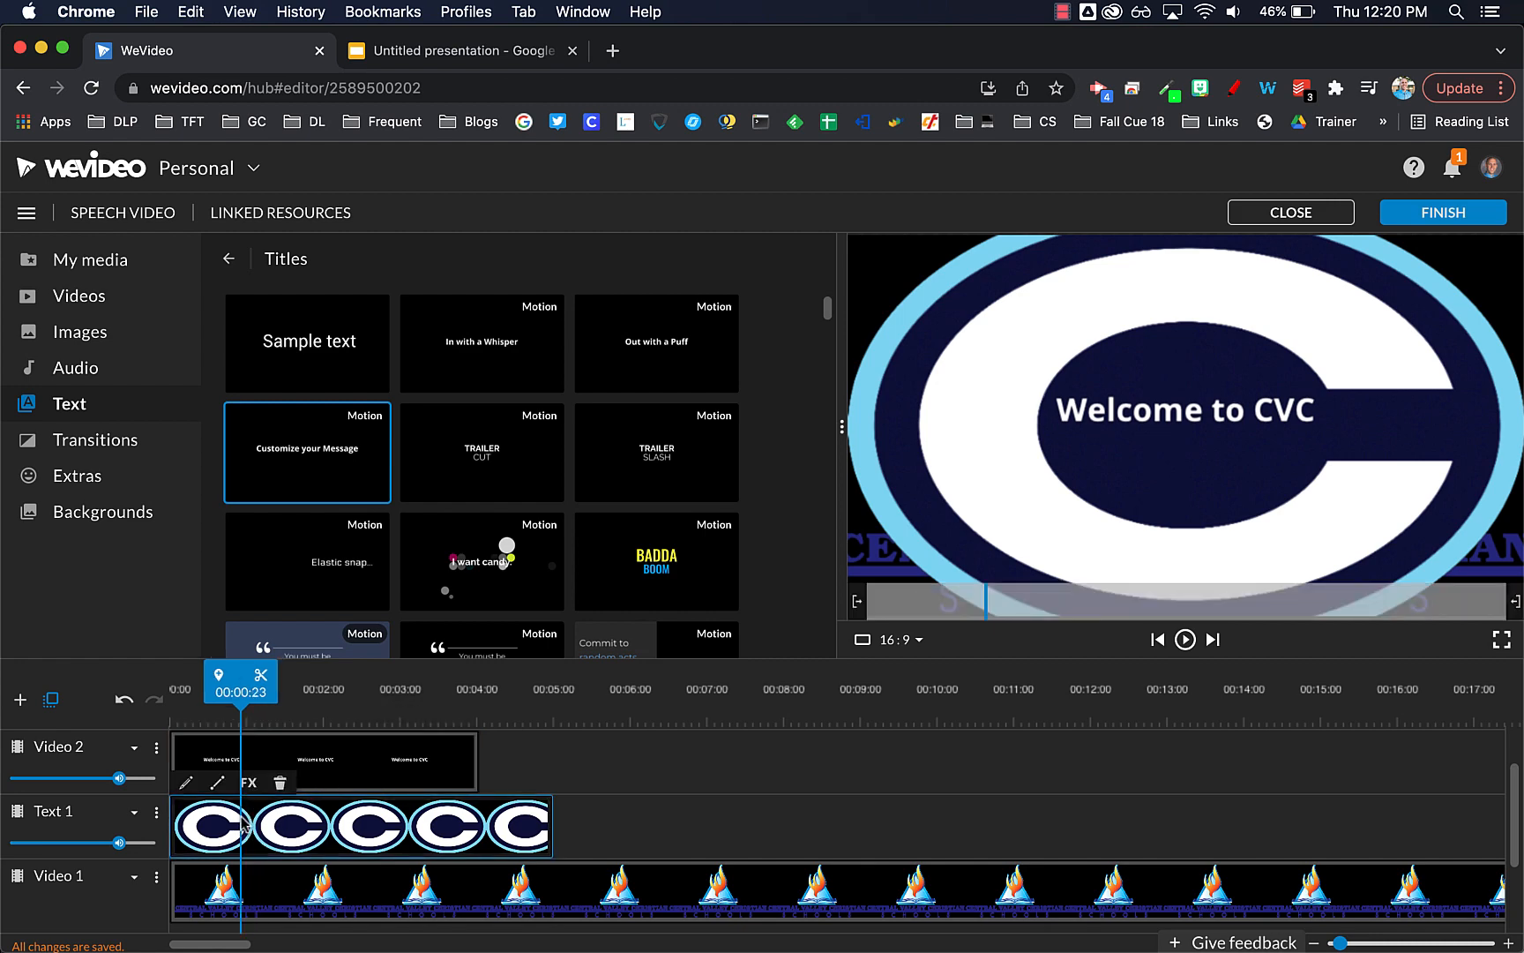
{"action": "double_click", "coordinate": [241, 826]}
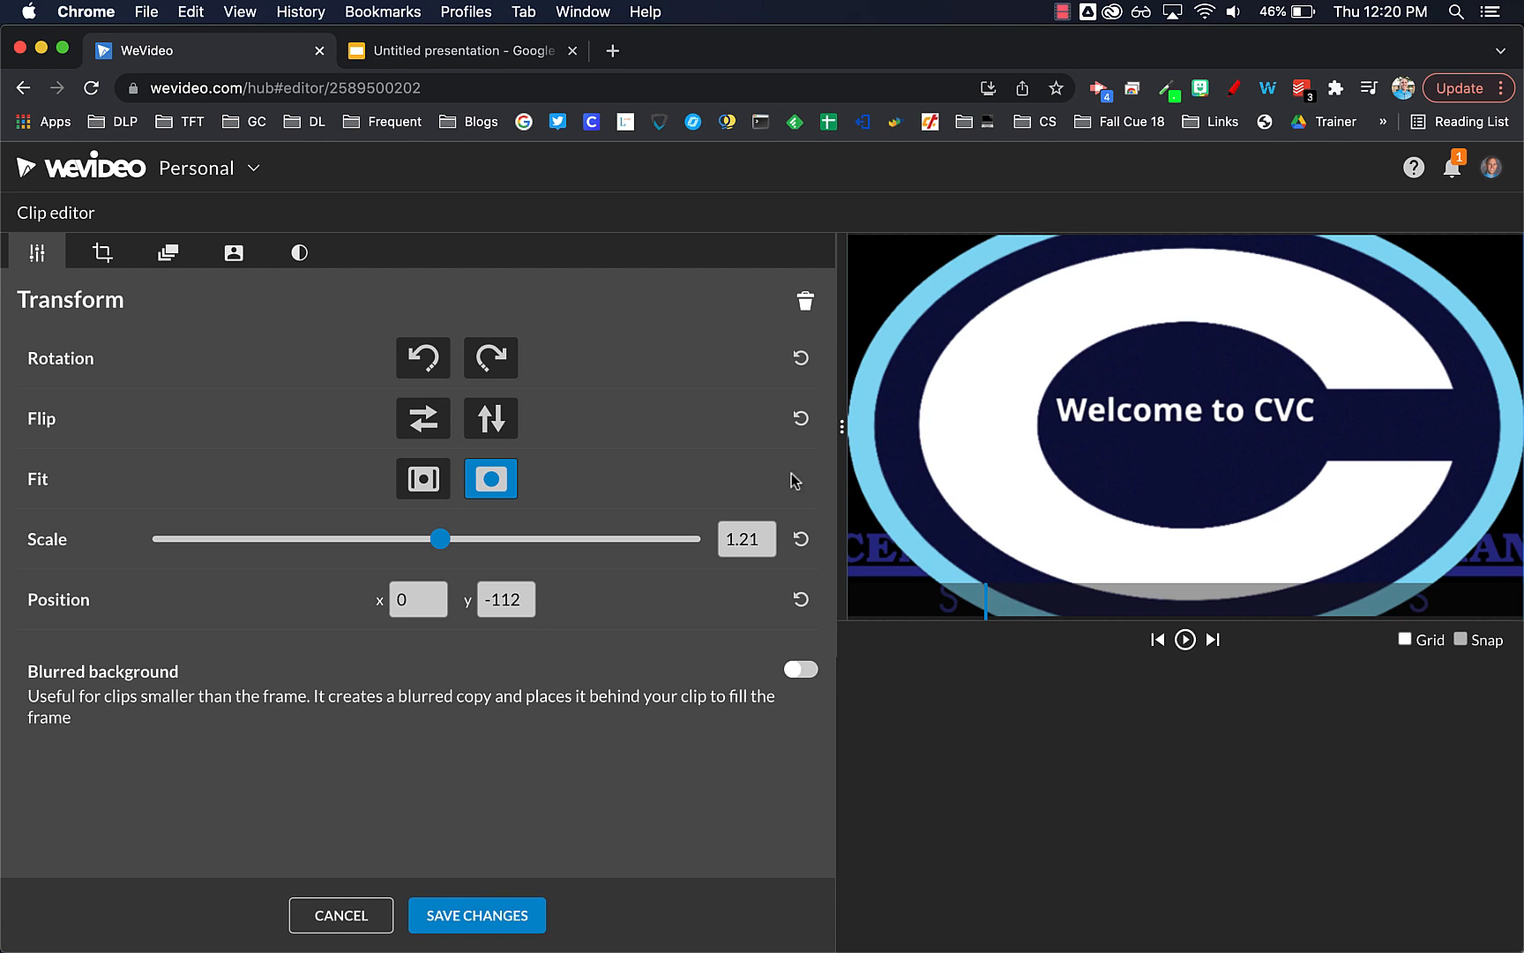
{"action": "left_click_drag", "start_coordinate": [440, 539], "coordinate": [385, 539]}
{"action": "left_click_drag", "start_coordinate": [1150, 449], "coordinate": [1051, 416]}
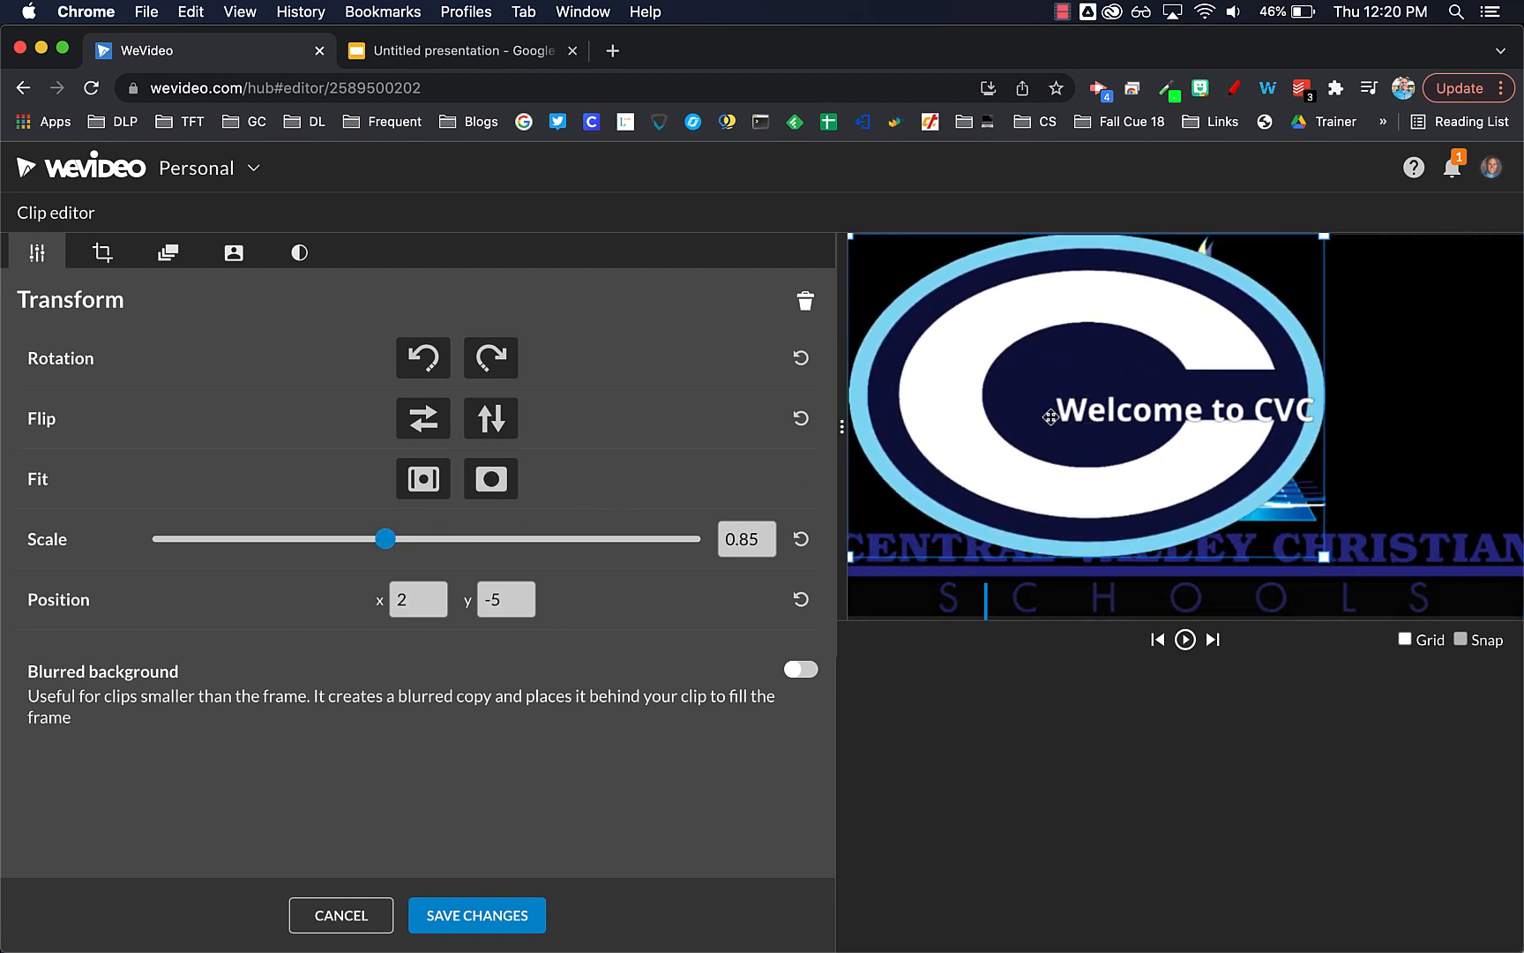
{"action": "left_click_drag", "start_coordinate": [1323, 556], "coordinate": [1146, 476]}
{"action": "left_click_drag", "start_coordinate": [1086, 382], "coordinate": [923, 277]}
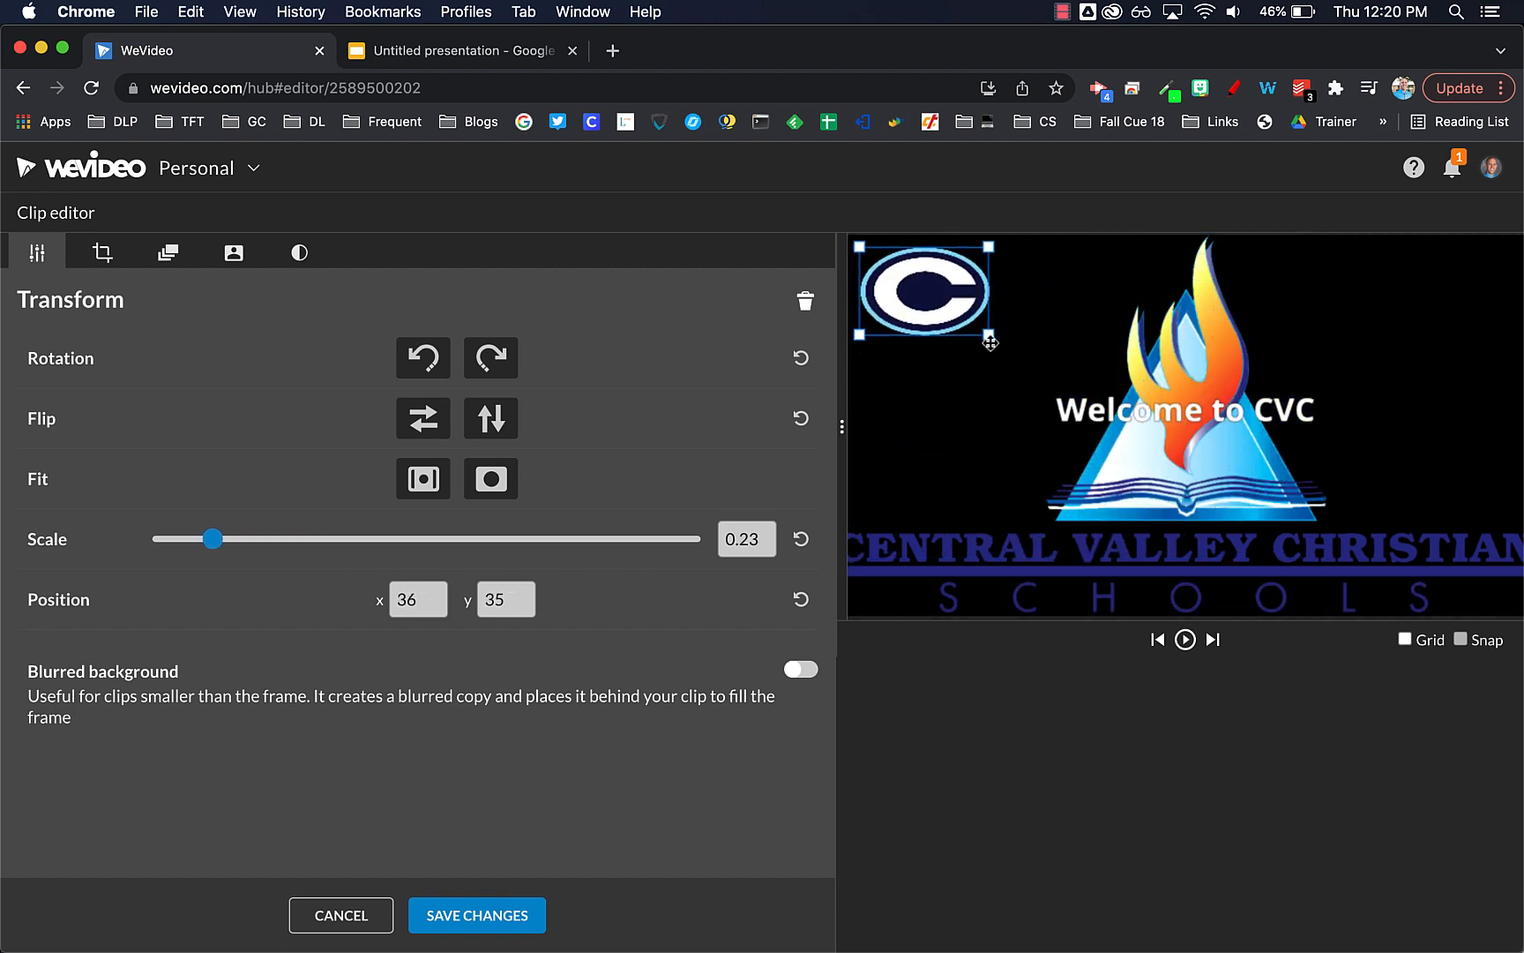
{"action": "mouse_move", "coordinate": [990, 343]}
{"action": "left_mouse_down"}
{"action": "mouse_move", "coordinate": [1016, 360]}
{"action": "mouse_move", "coordinate": [970, 327]}
{"action": "mouse_move", "coordinate": [986, 335]}
{"action": "left_mouse_up"}
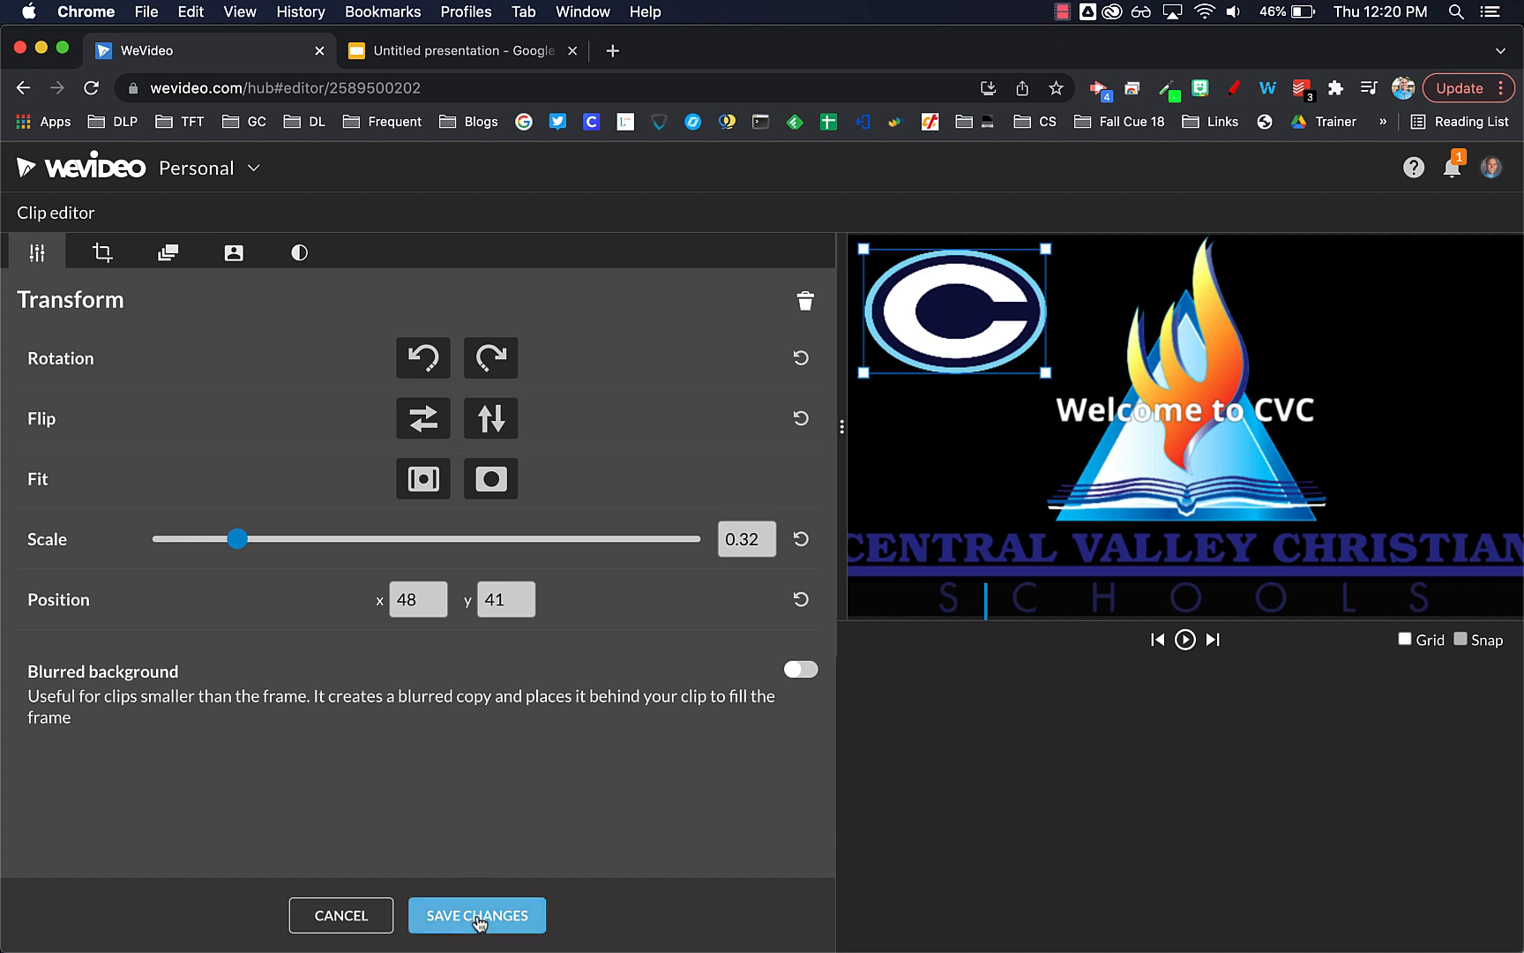
{"action": "left_click", "coordinate": [477, 918]}
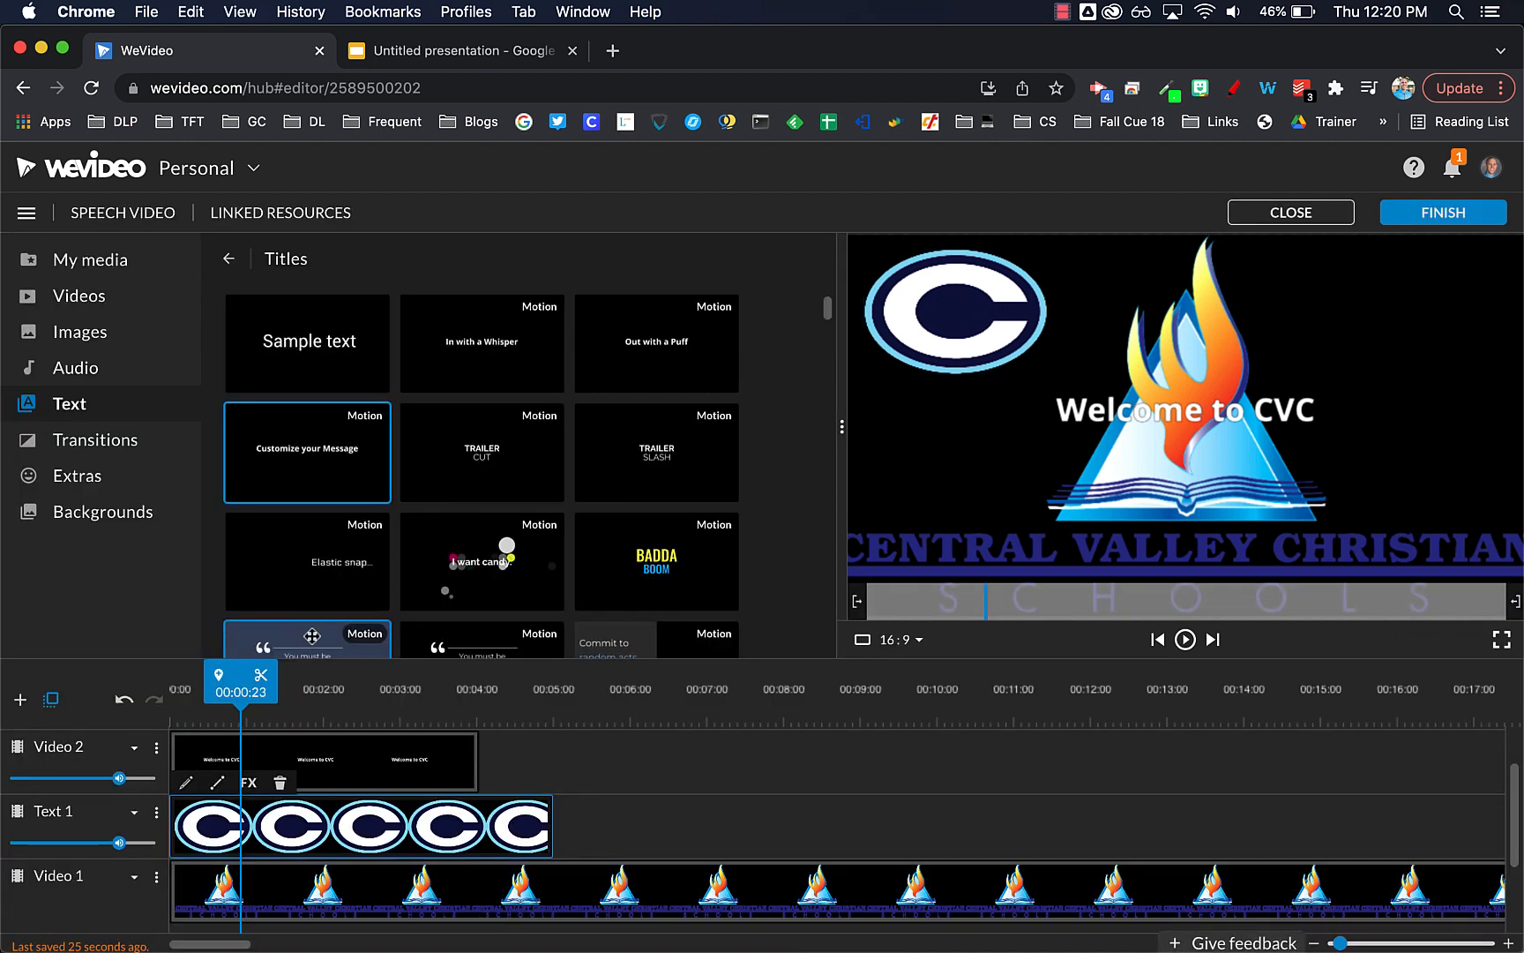
- Move the Welcome to CVC title beside the flame, to about x 564, y -138, and inspect its text colour's hex value before saving
{"action": "double_click", "coordinate": [308, 784]}
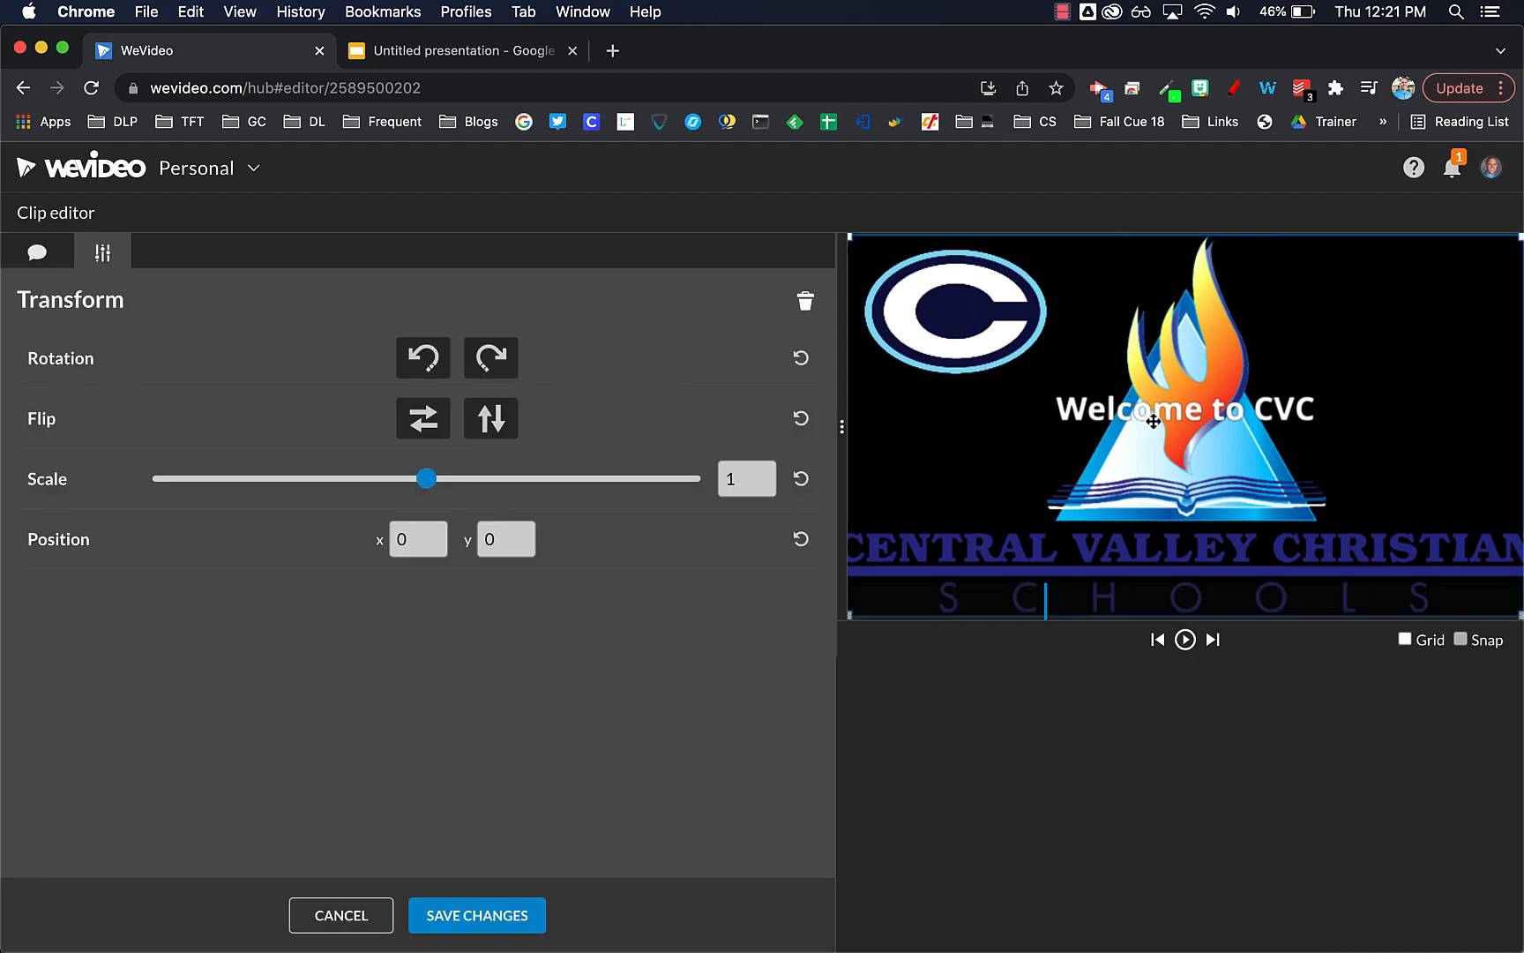
{"action": "left_click_drag", "start_coordinate": [1161, 419], "coordinate": [1352, 372]}
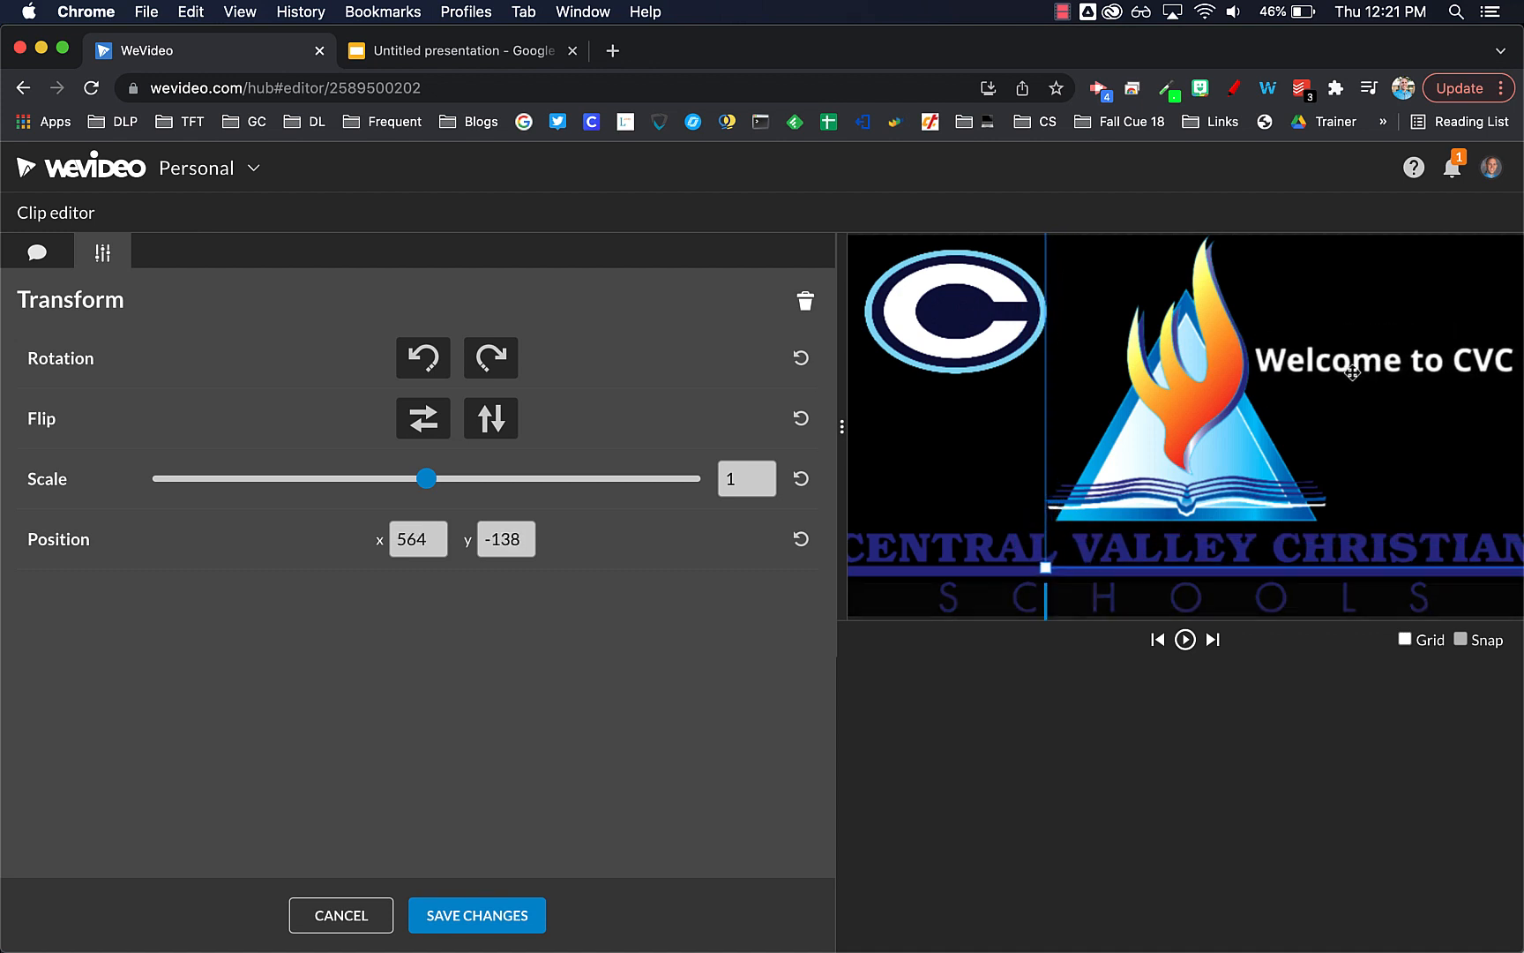
{"action": "left_click", "coordinate": [37, 252]}
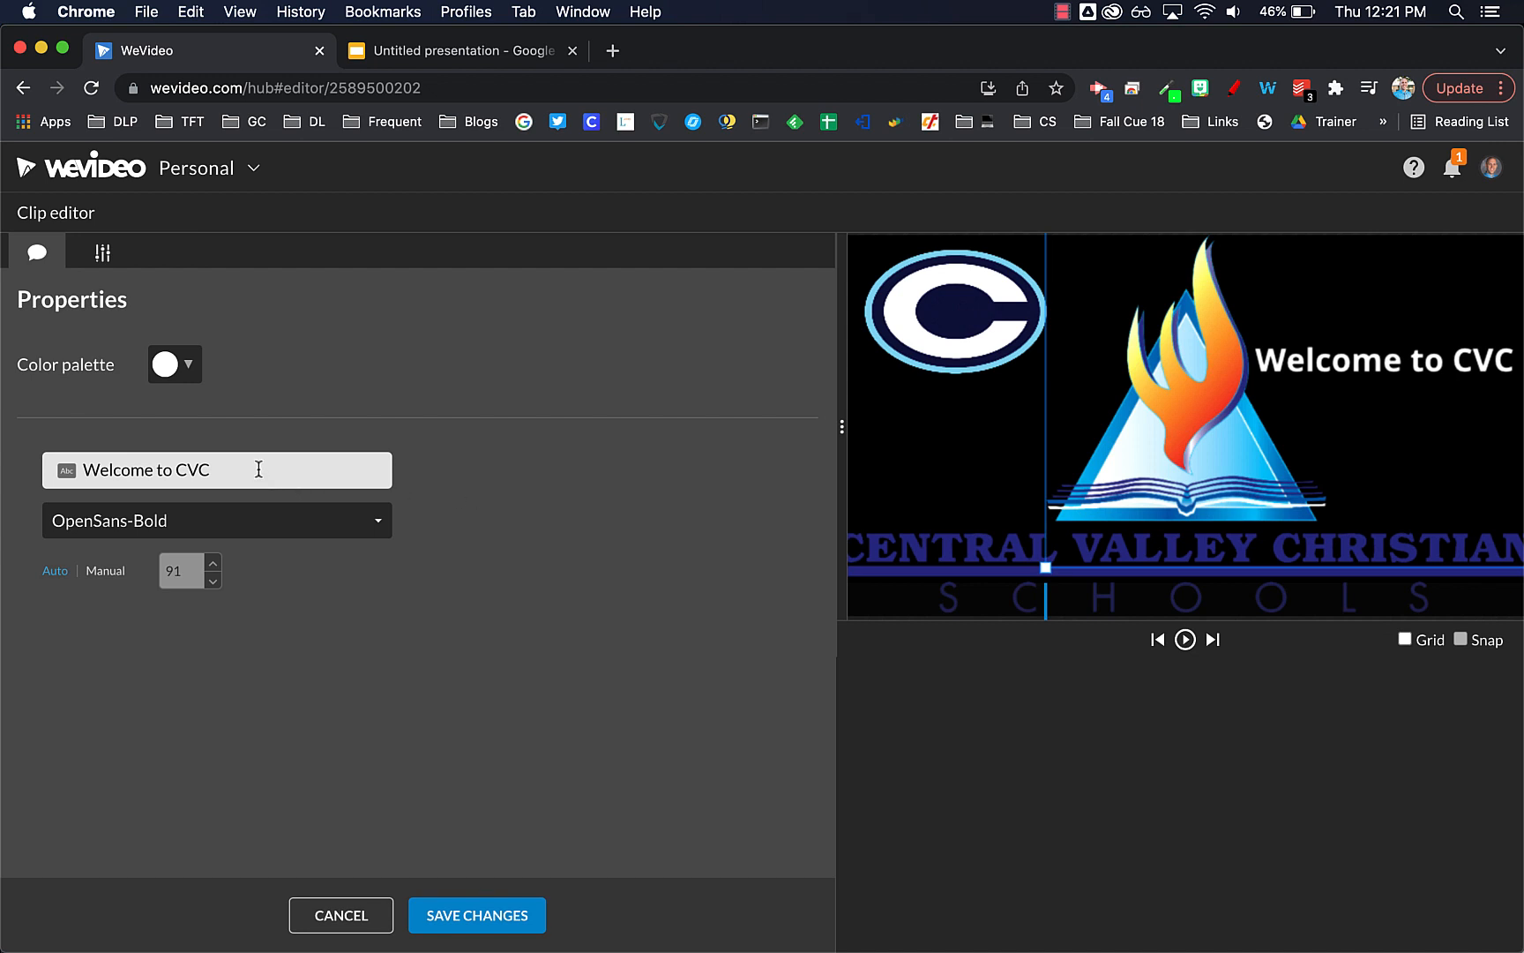
{"action": "left_click", "coordinate": [187, 367]}
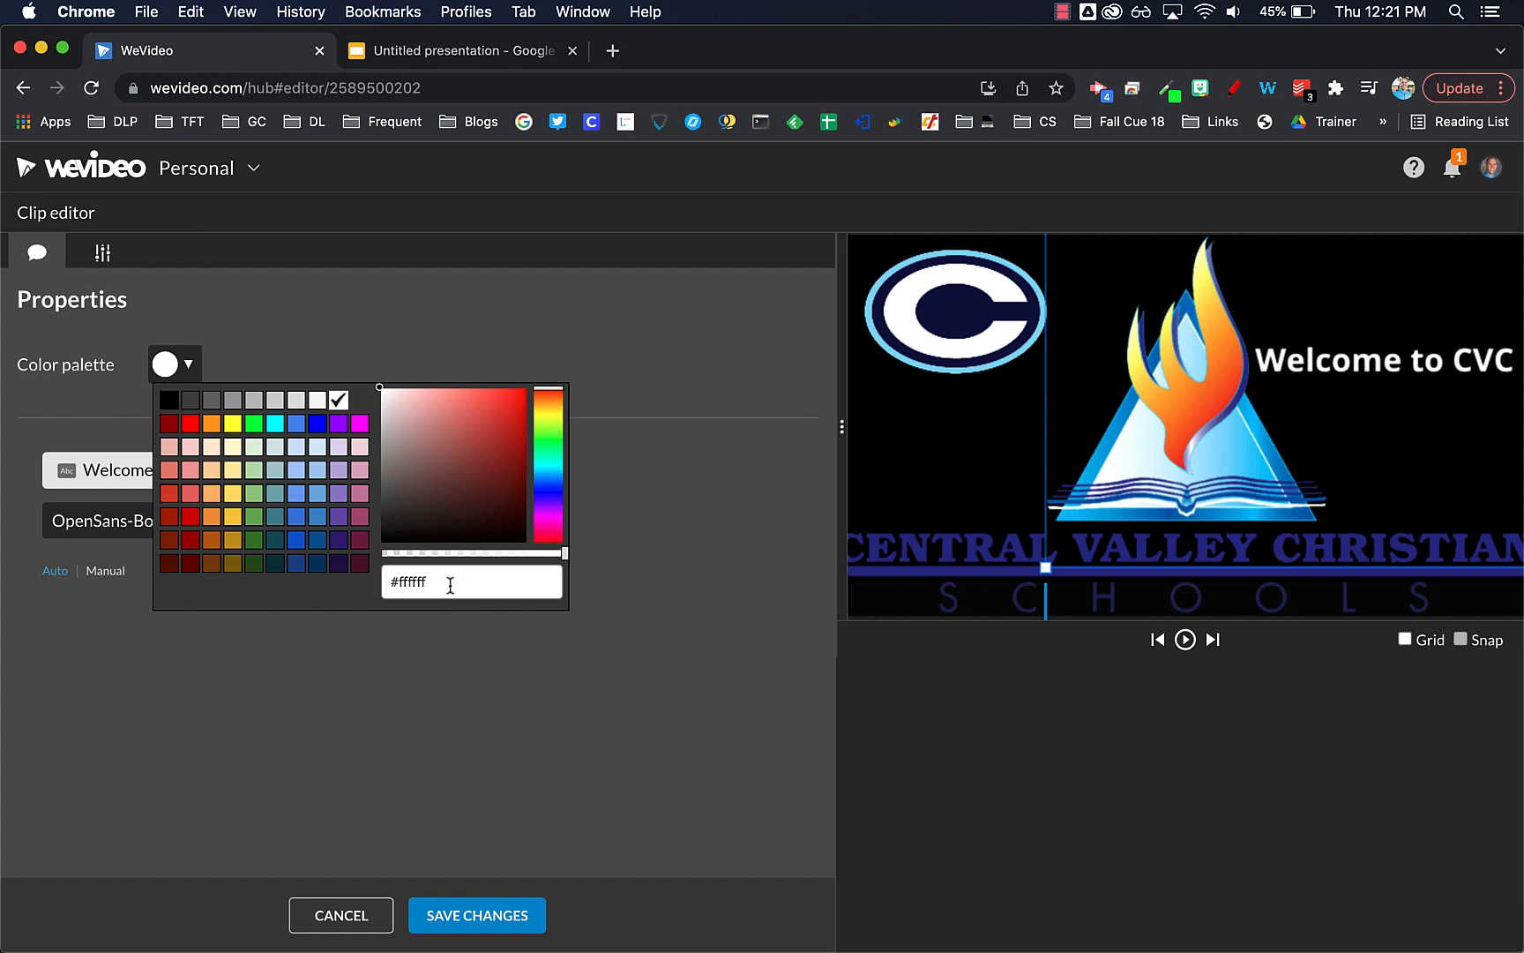
{"action": "left_click_drag", "start_coordinate": [445, 587], "coordinate": [406, 589]}
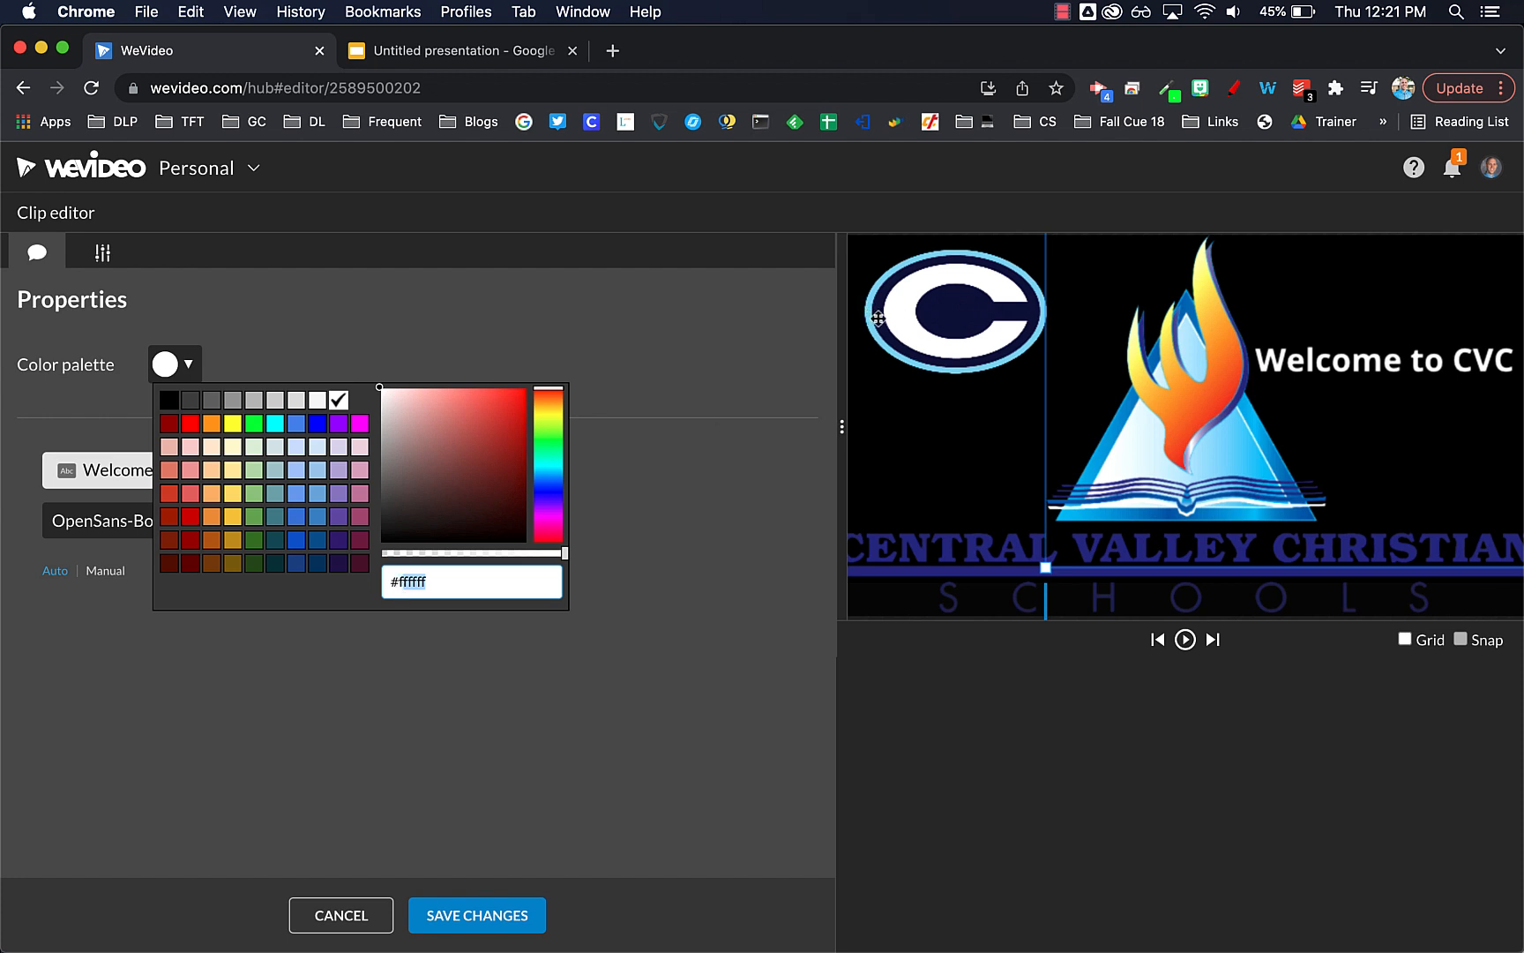
{"action": "left_click", "coordinate": [720, 532]}
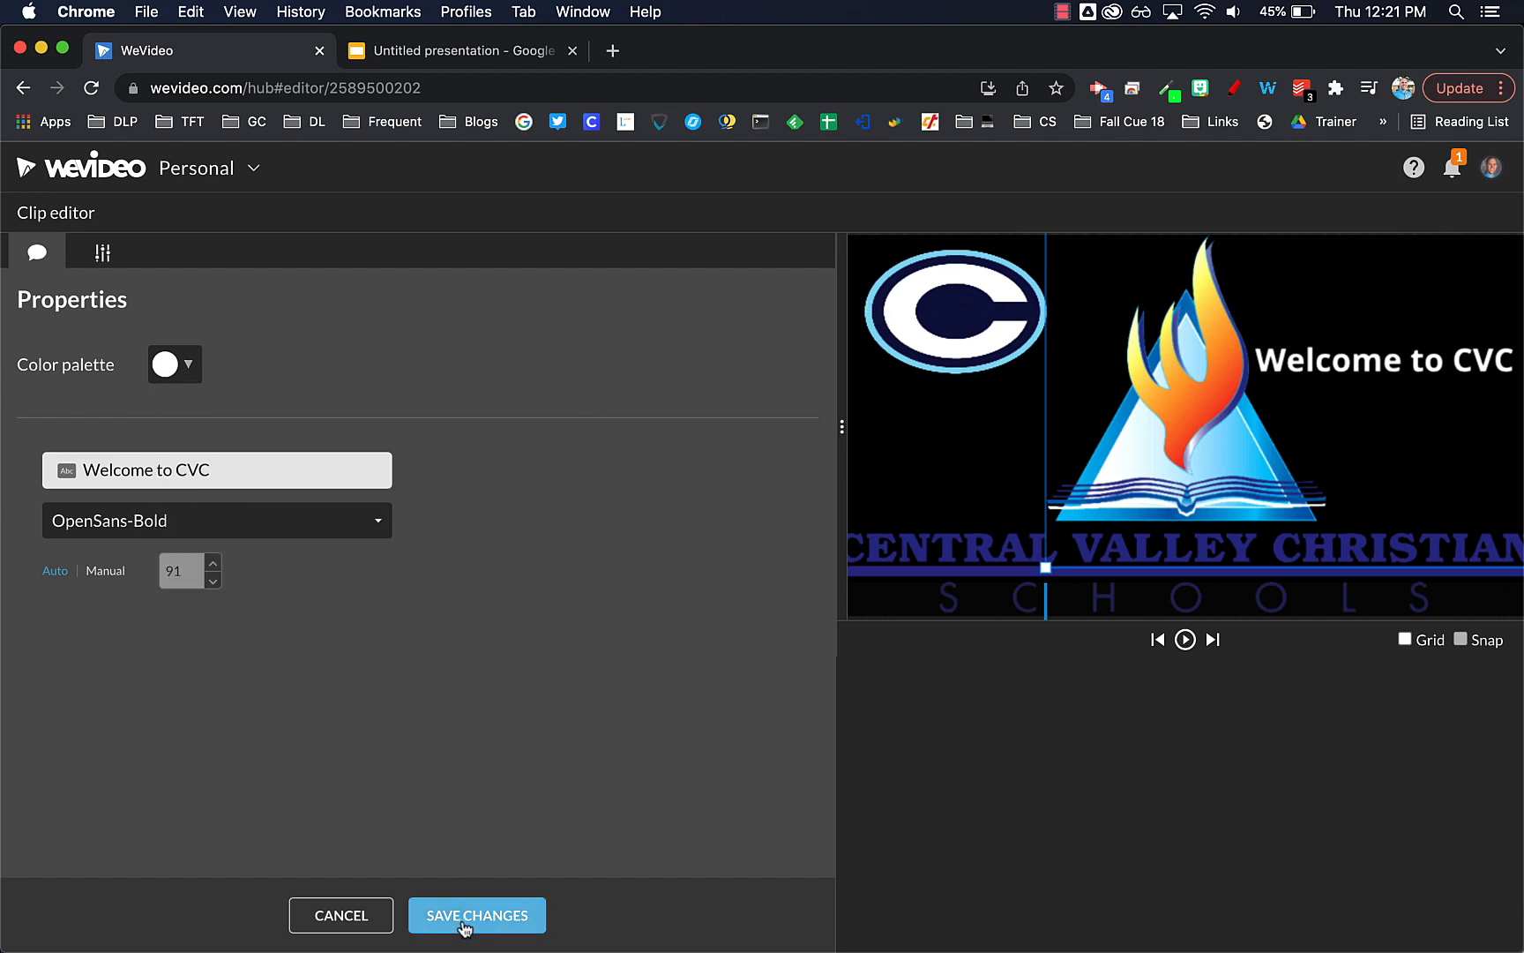
{"action": "left_click", "coordinate": [464, 917]}
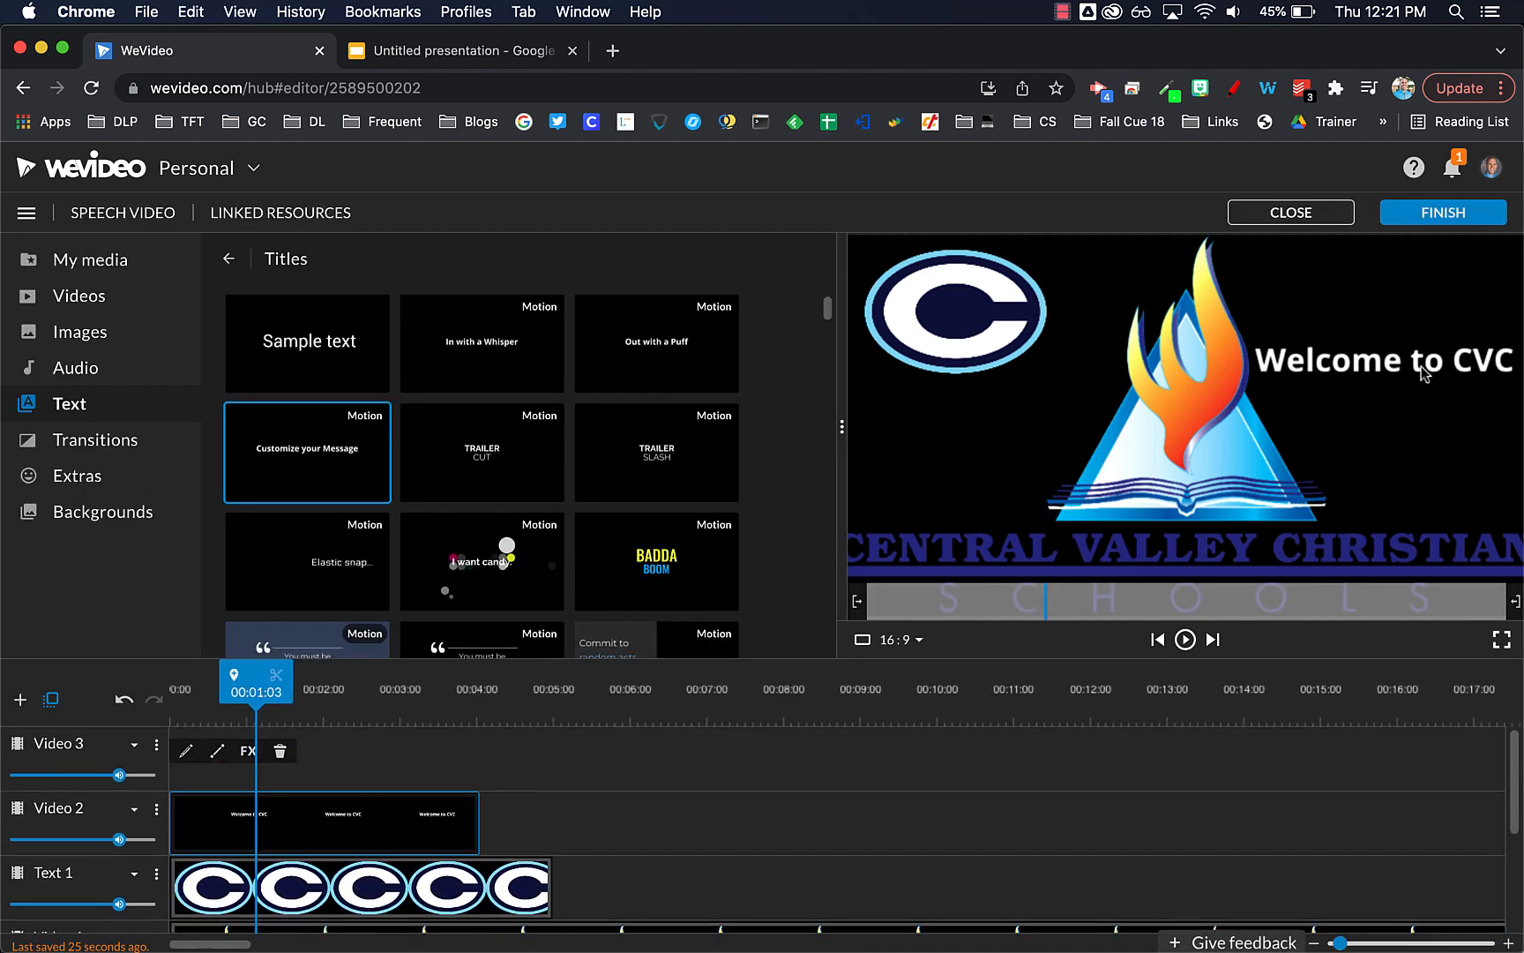
- Add another Customize your Message title on Video 3 at about 00:01:04 and set its text to "We are Cavaliers"
{"action": "left_click", "coordinate": [605, 833]}
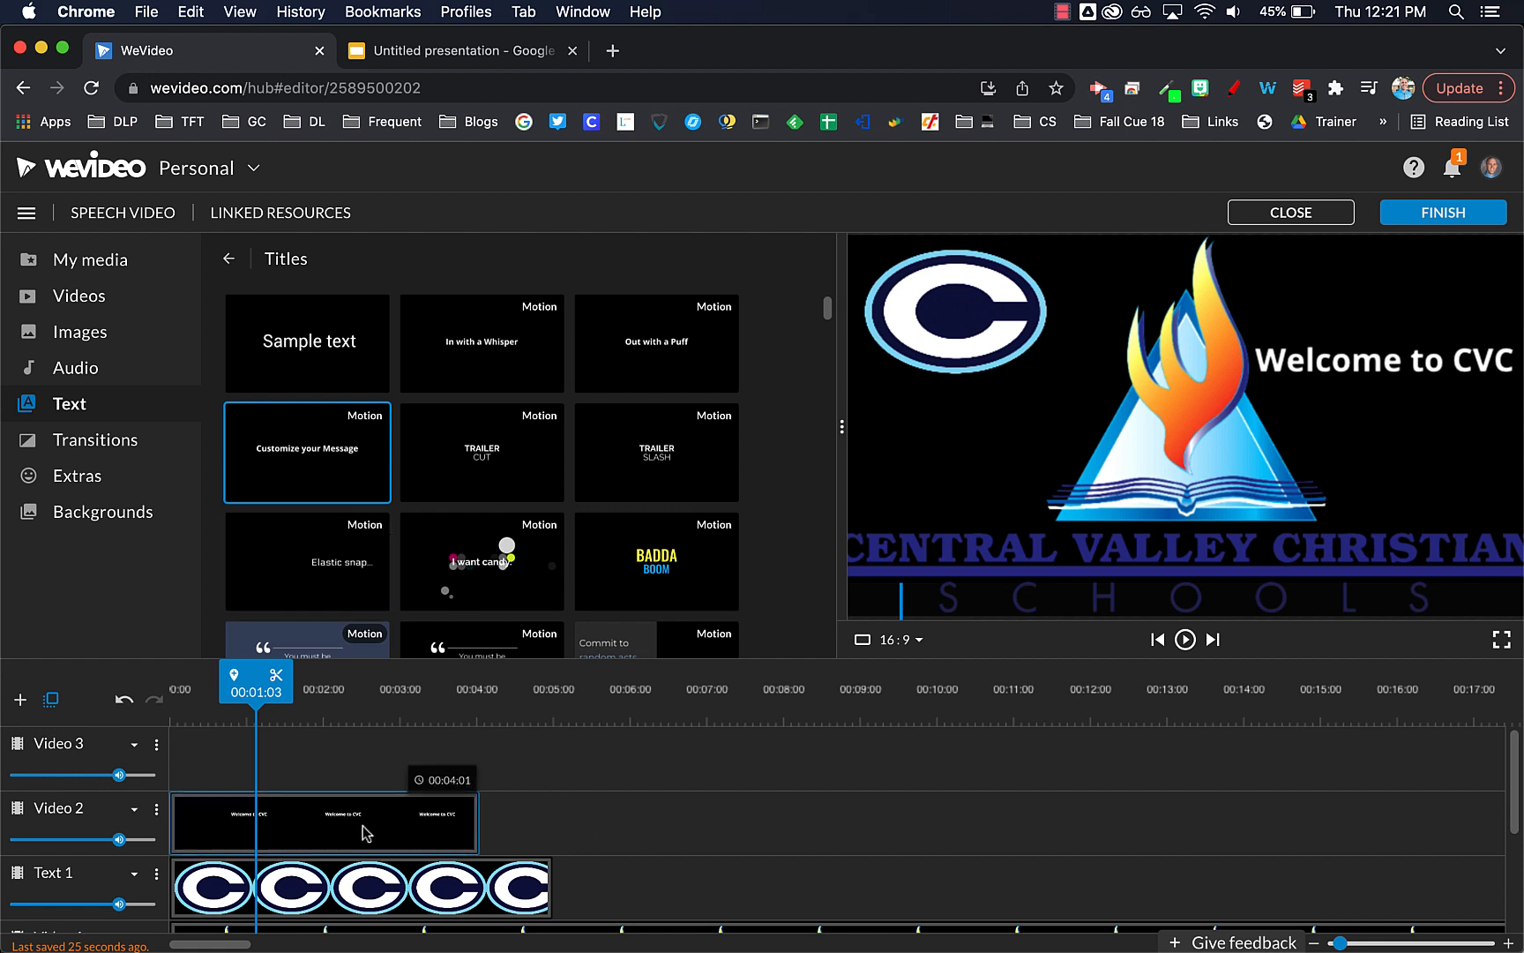
{"action": "left_click_drag", "start_coordinate": [244, 682], "coordinate": [275, 719]}
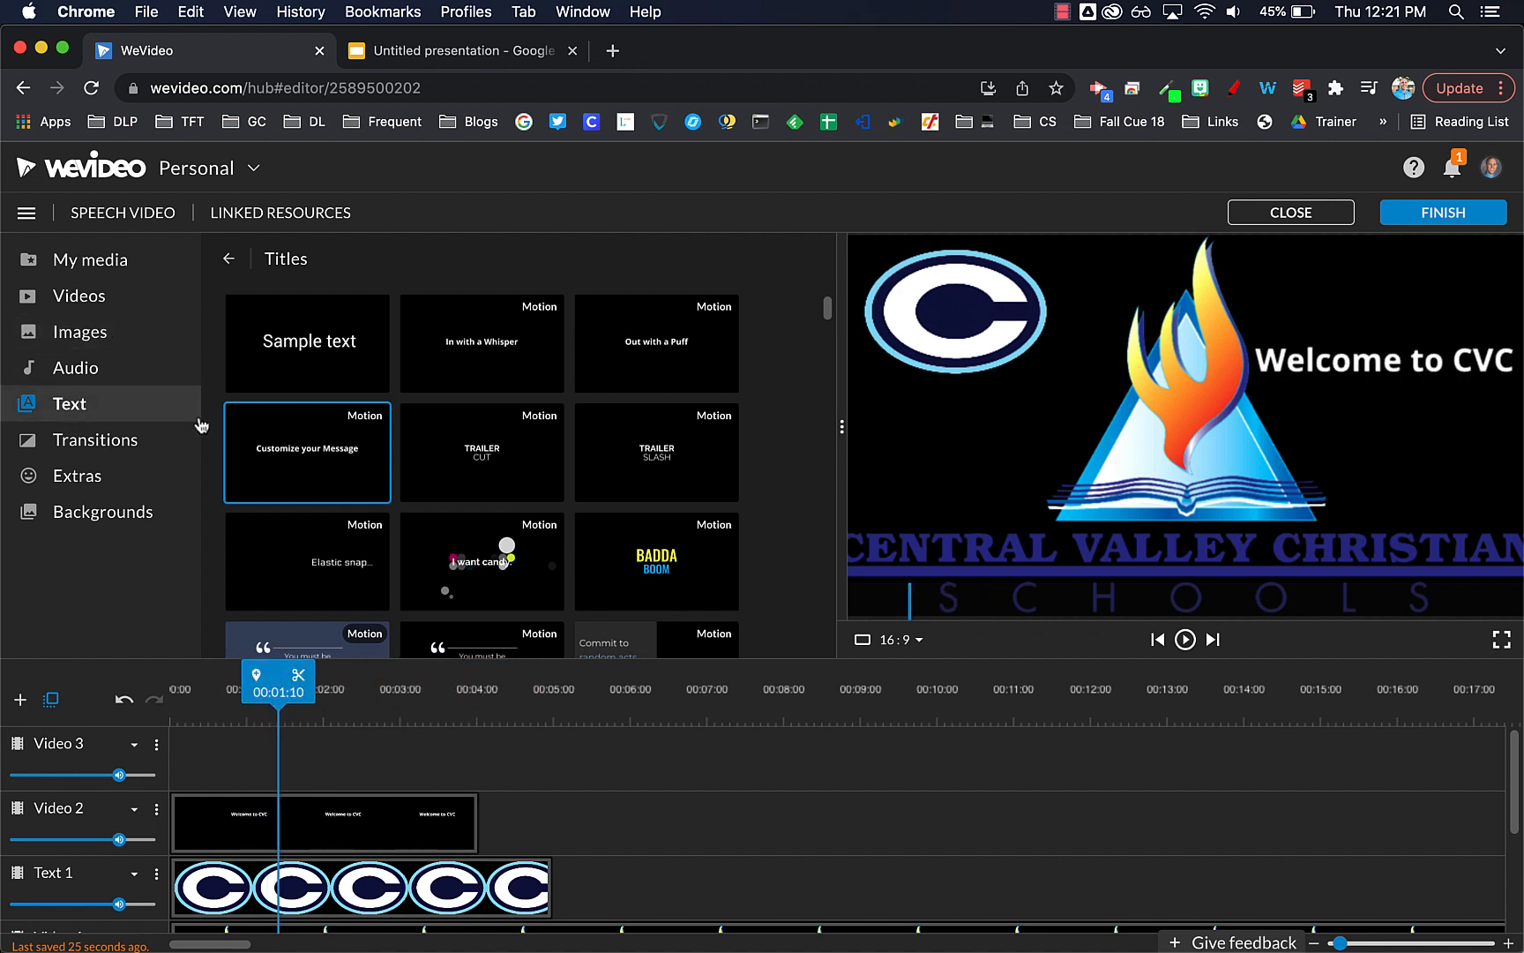
{"action": "left_click_drag", "start_coordinate": [297, 459], "coordinate": [290, 764]}
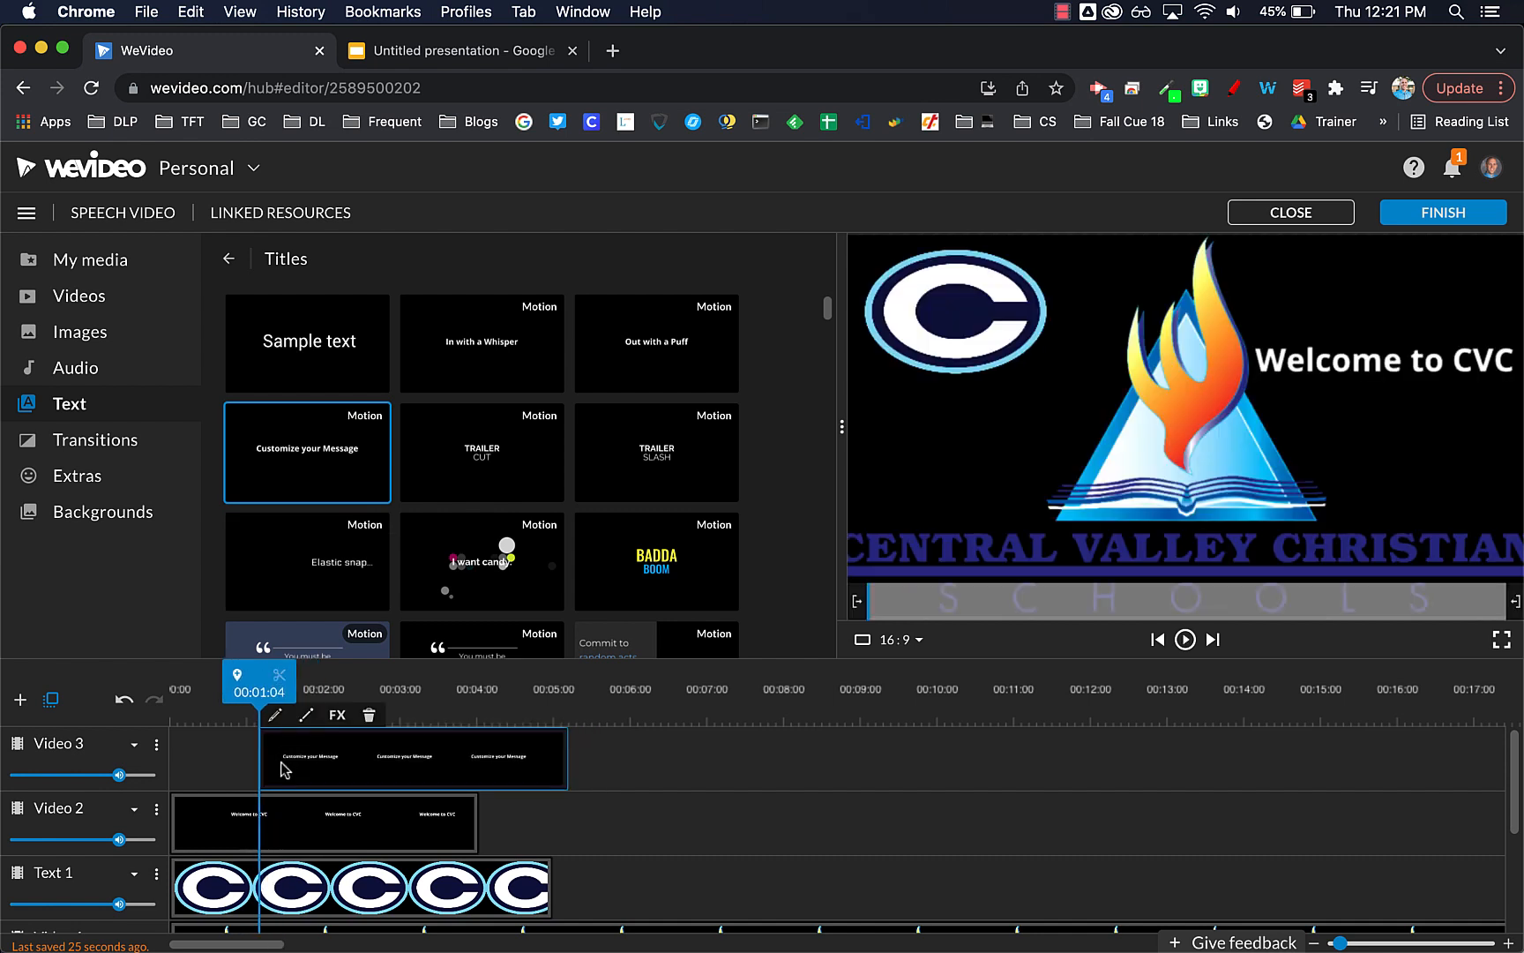
{"action": "double_click", "coordinate": [309, 761]}
{"action": "left_click", "coordinate": [237, 458]}
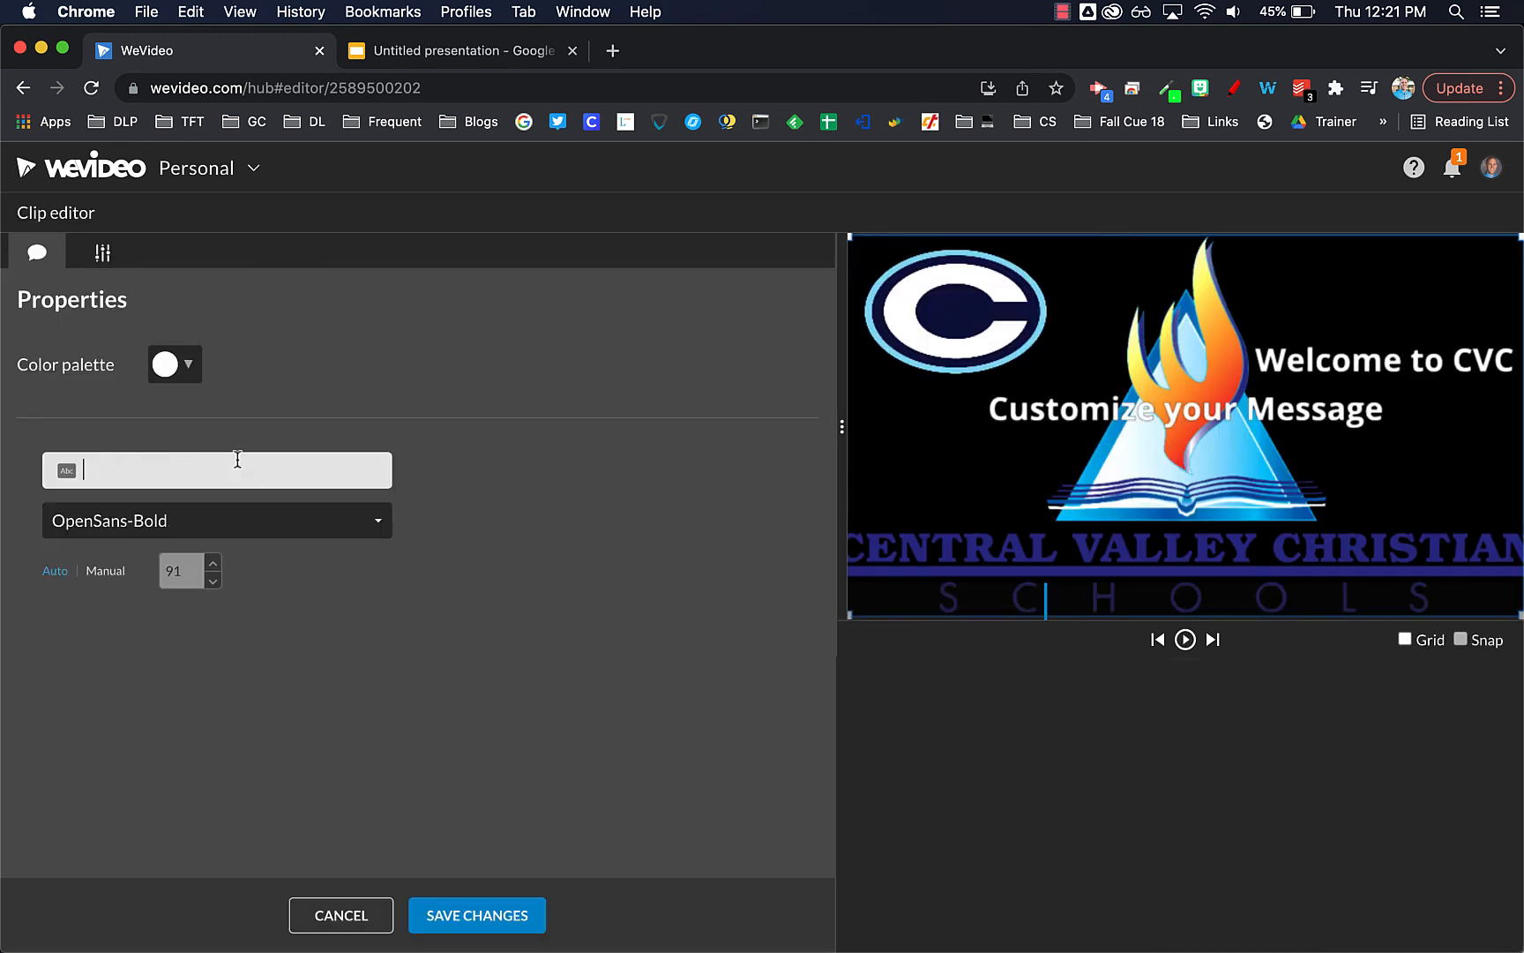
{"action": "type", "text": "We are C"}
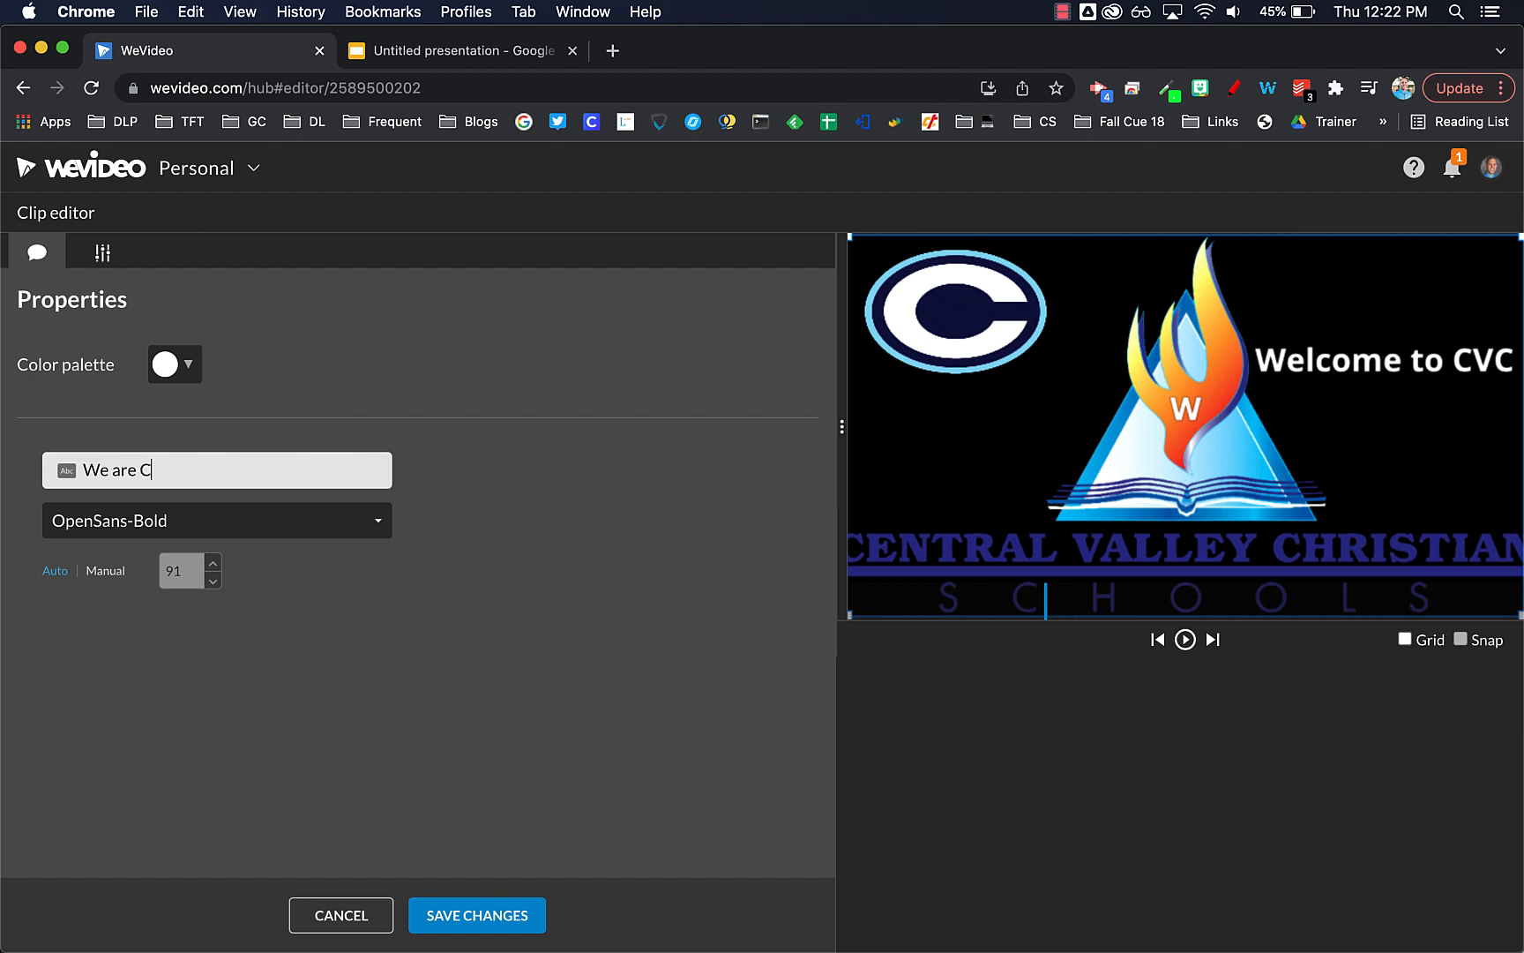
{"action": "type", "text": "avaliers"}
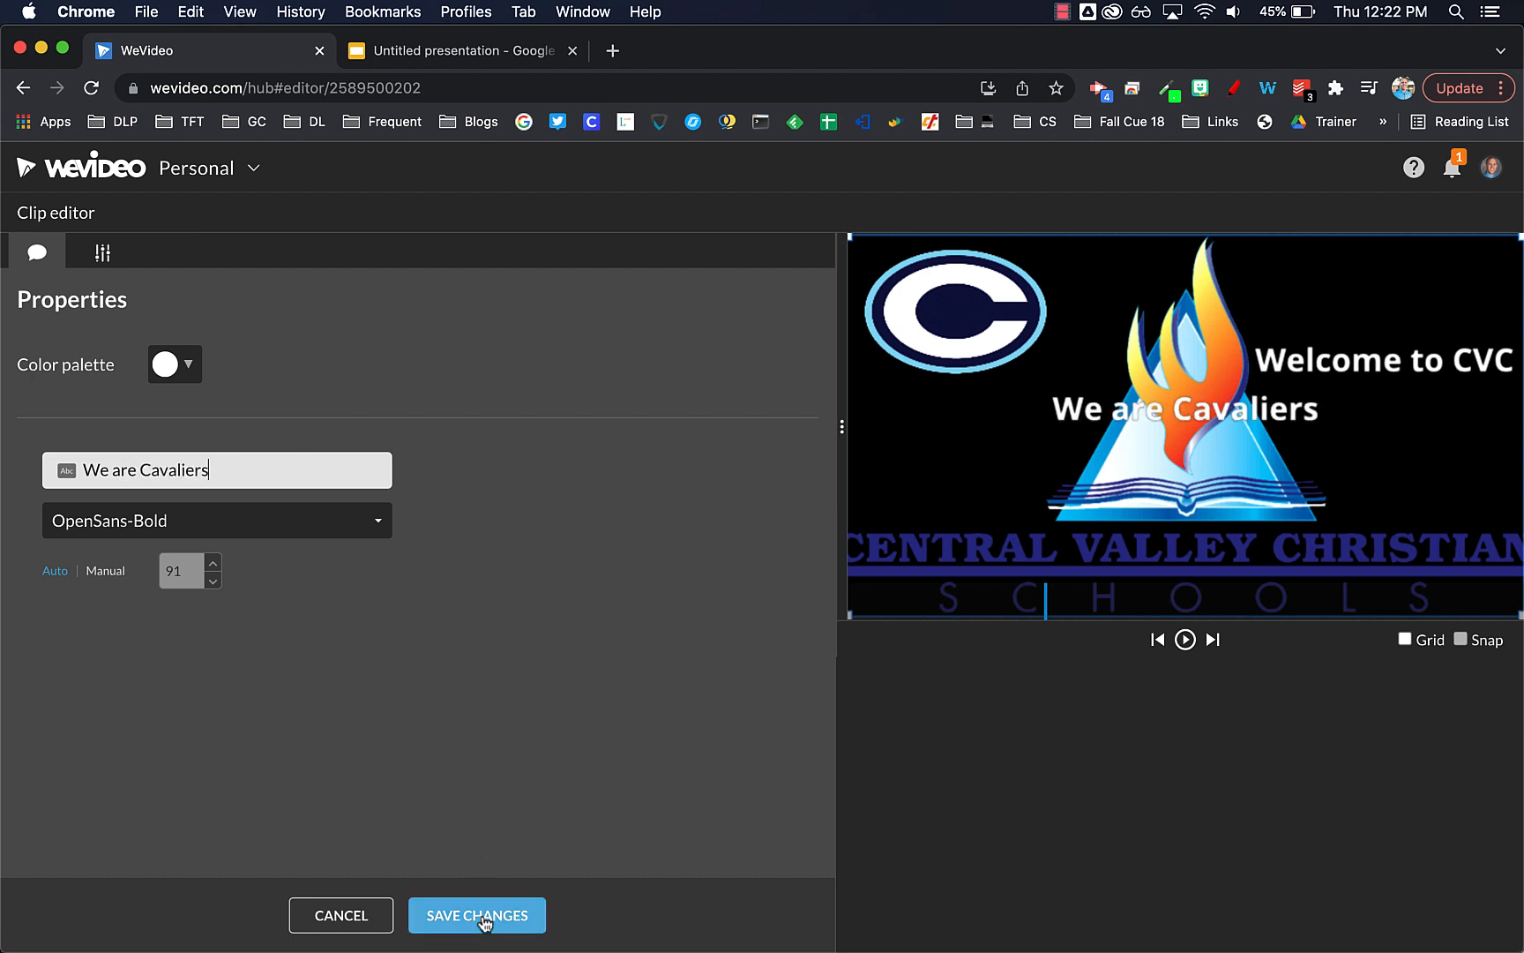
{"action": "left_click", "coordinate": [483, 918]}
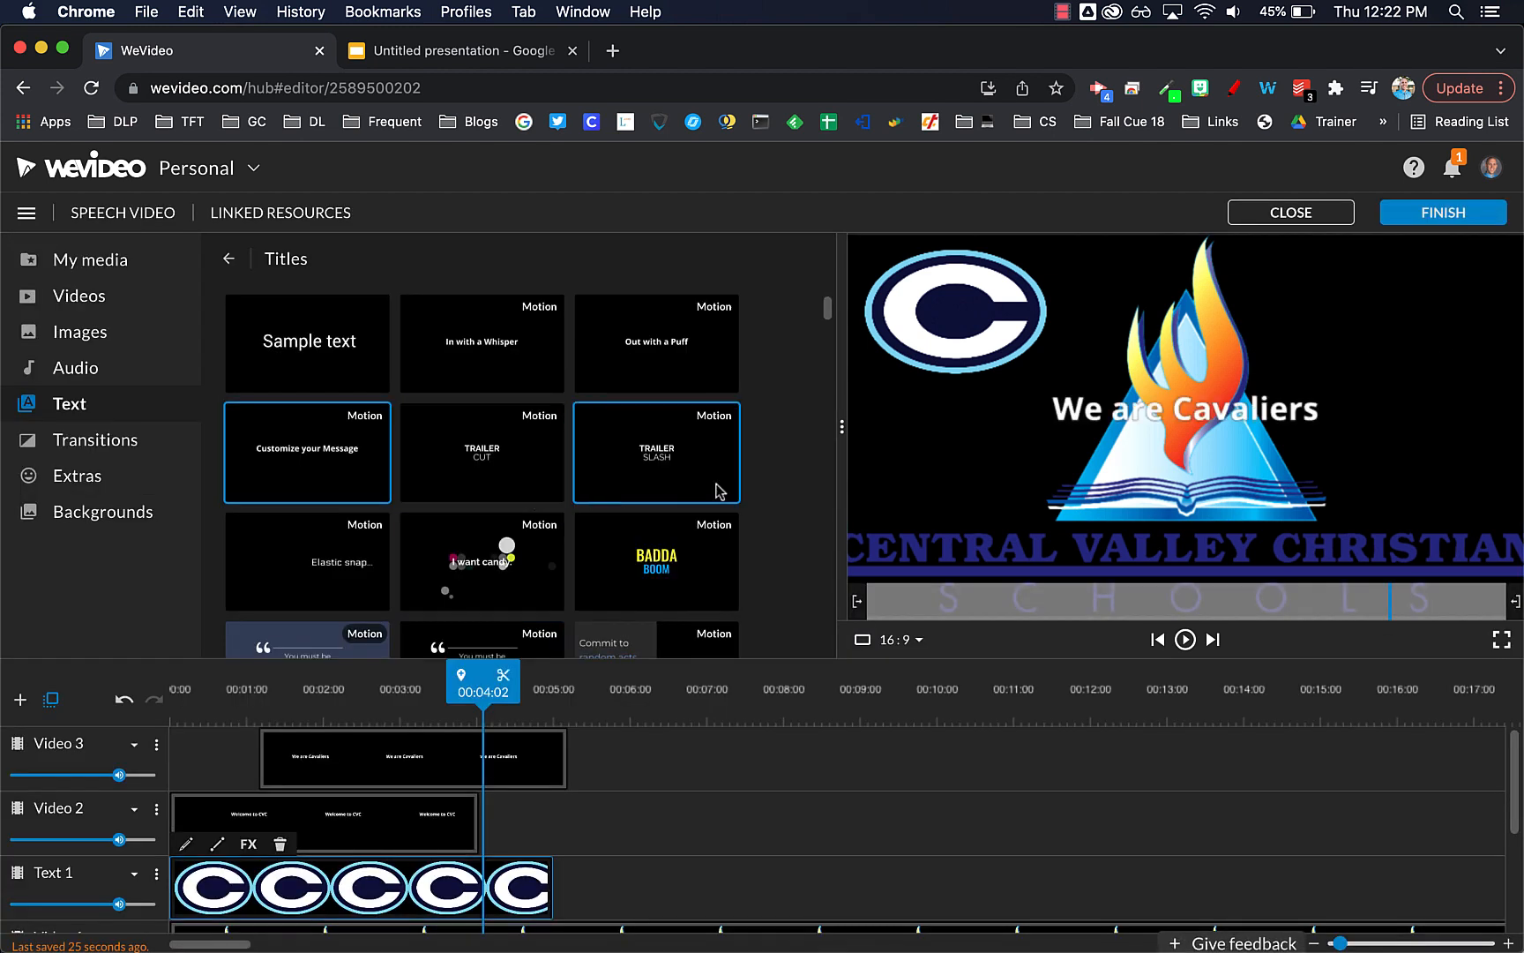
- Position the We are Cavaliers title directly beneath Welcome to CVC and trim its clip to end at about 00:04:01 with that title
{"action": "double_click", "coordinate": [326, 785]}
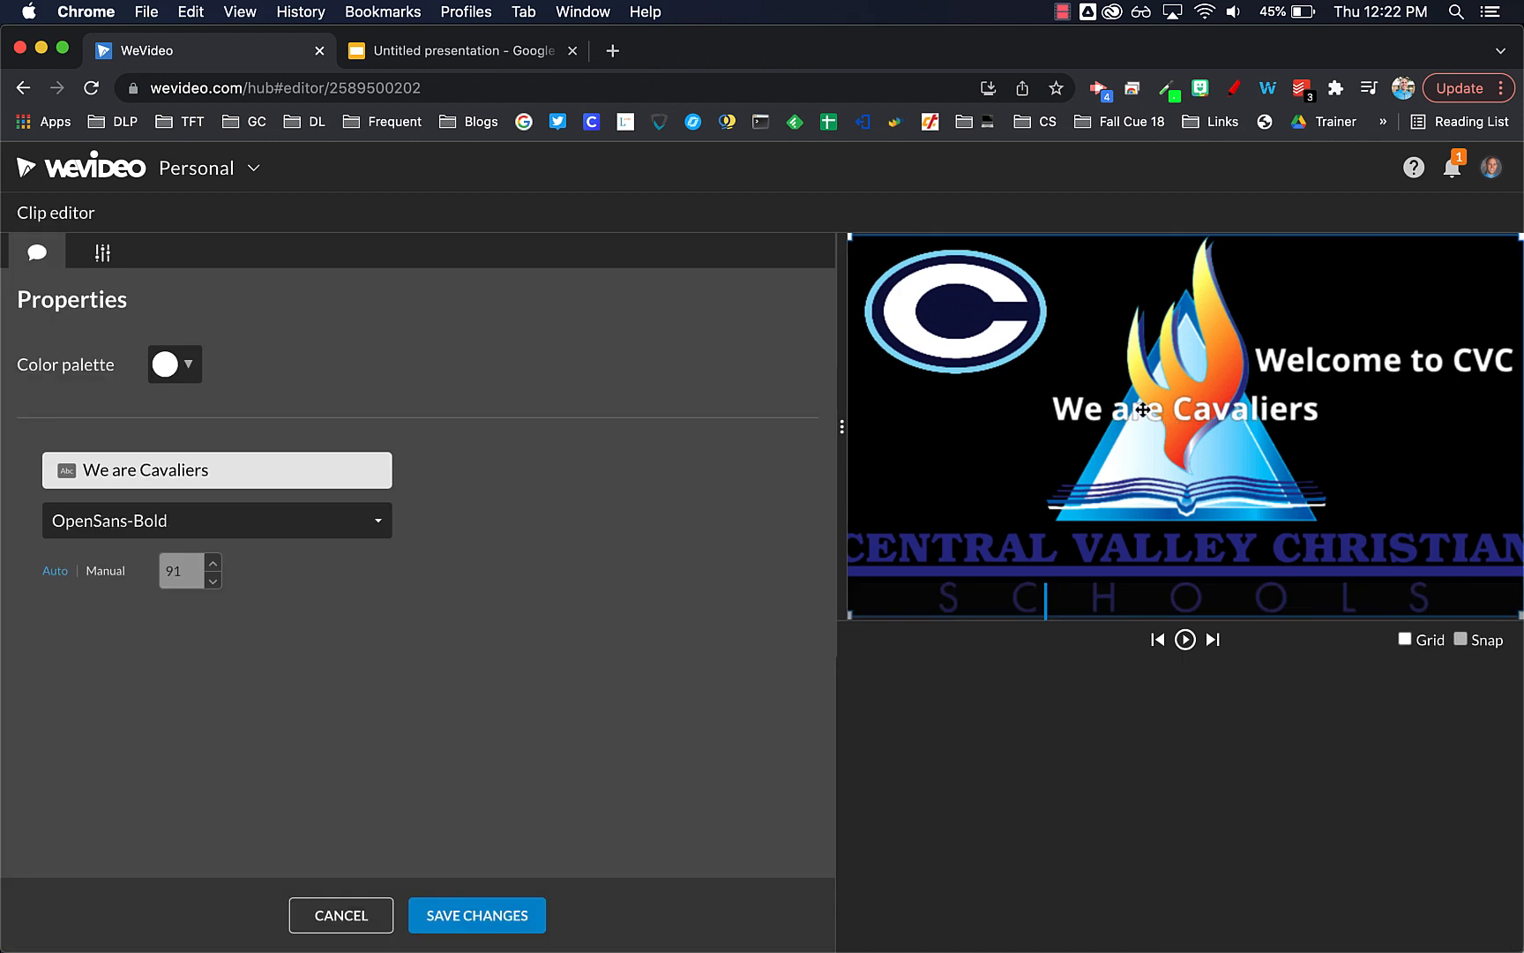
{"action": "left_click_drag", "start_coordinate": [1163, 412], "coordinate": [1345, 402]}
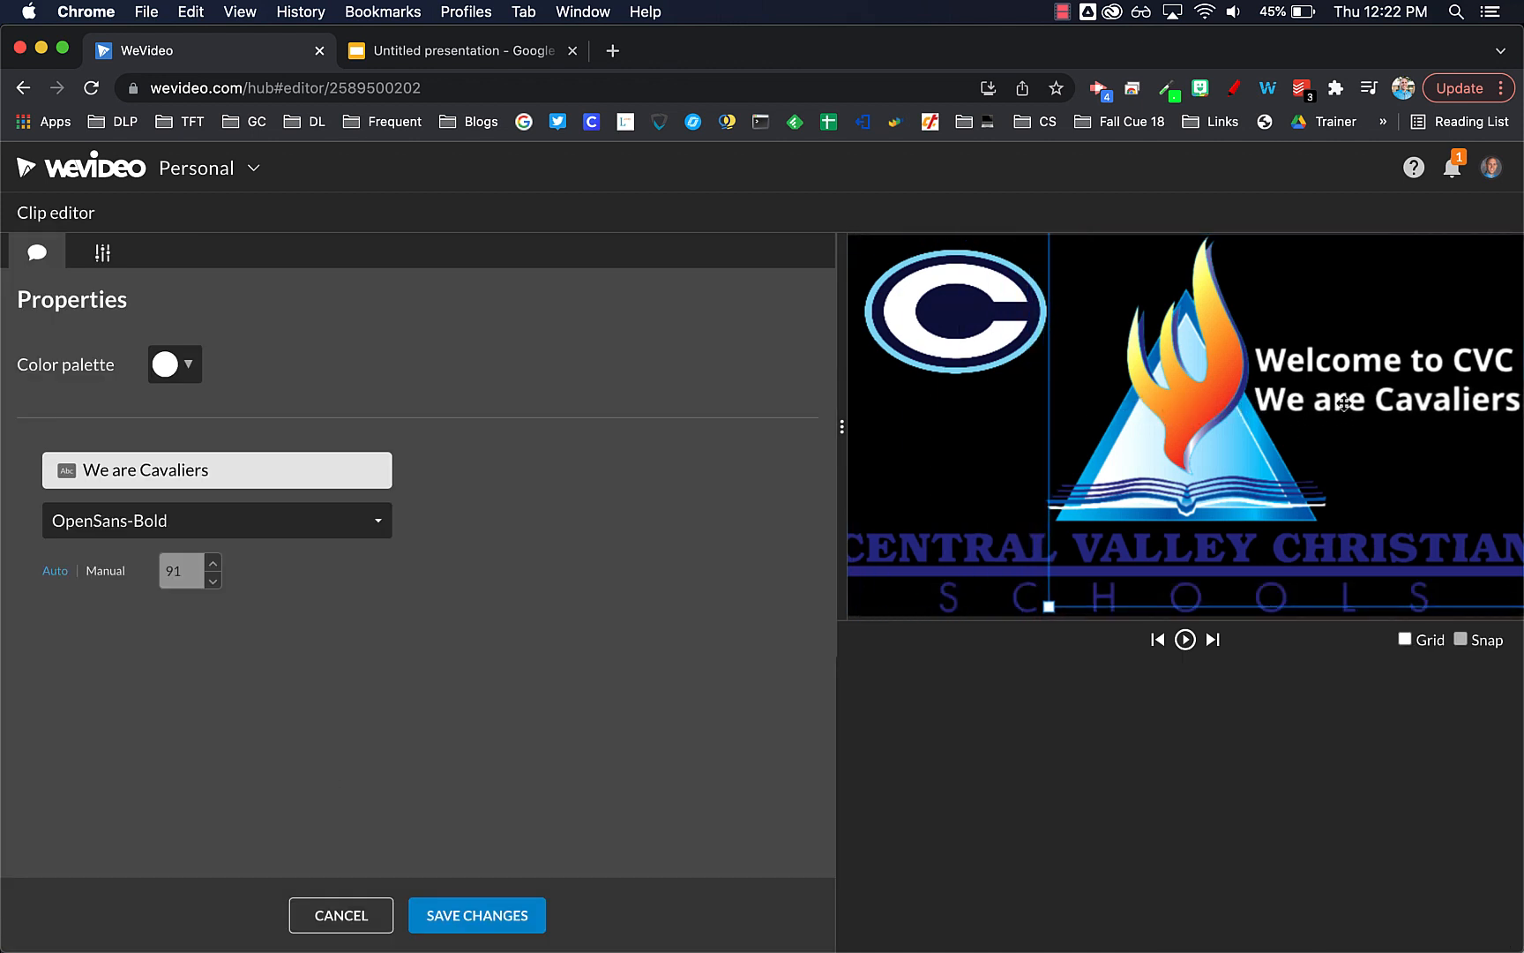
{"action": "left_click", "coordinate": [477, 915]}
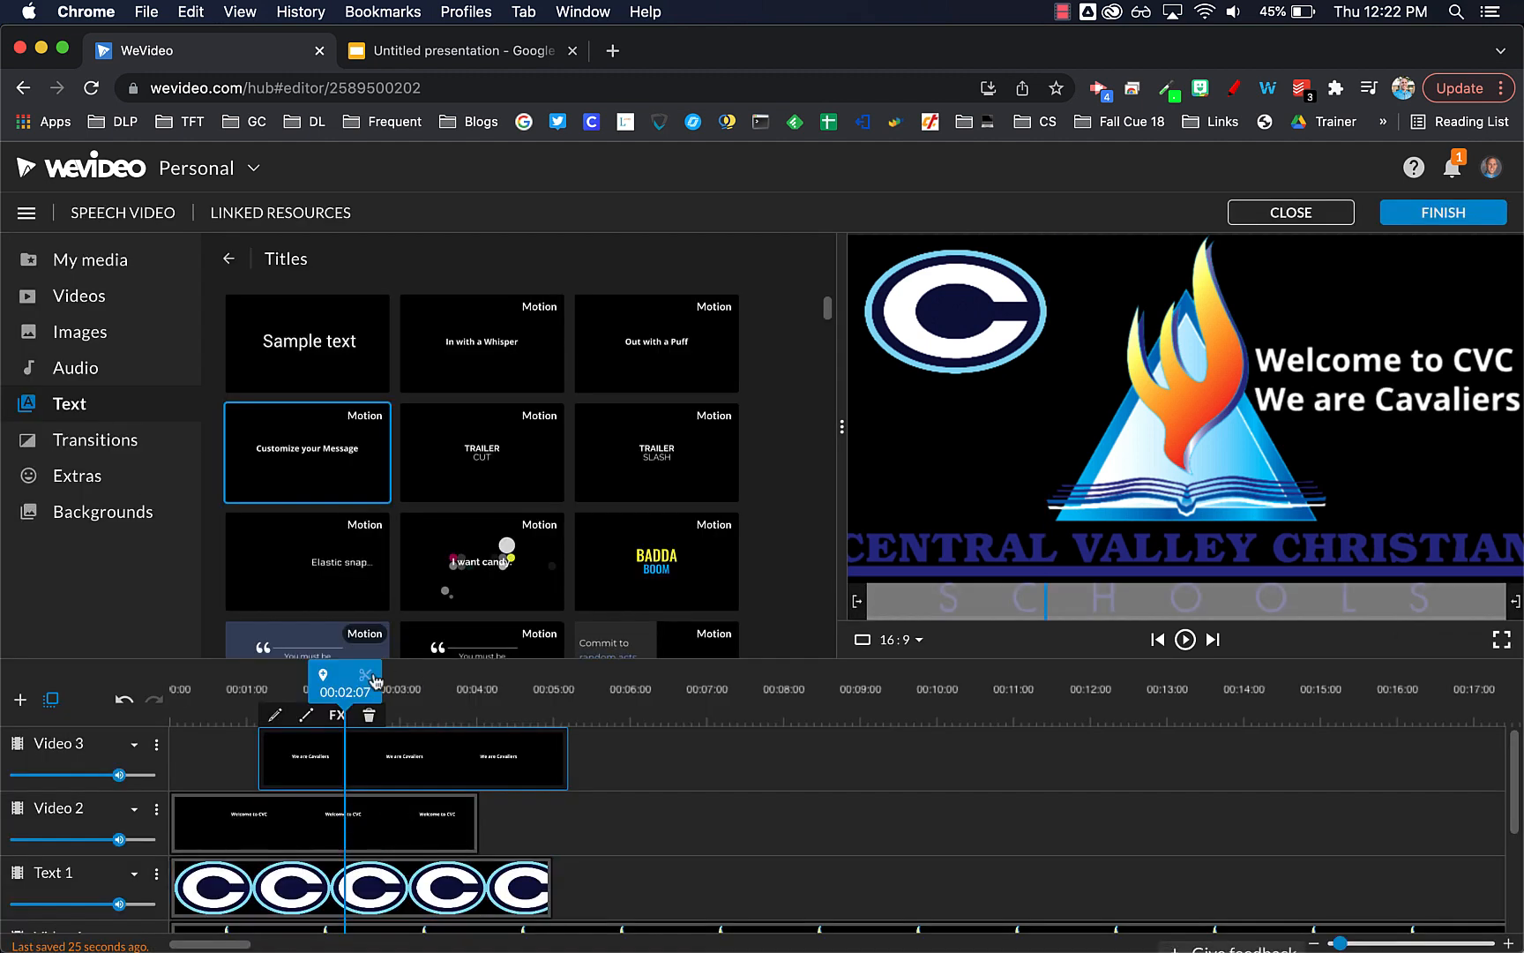
{"action": "left_click_drag", "start_coordinate": [561, 767], "coordinate": [484, 775]}
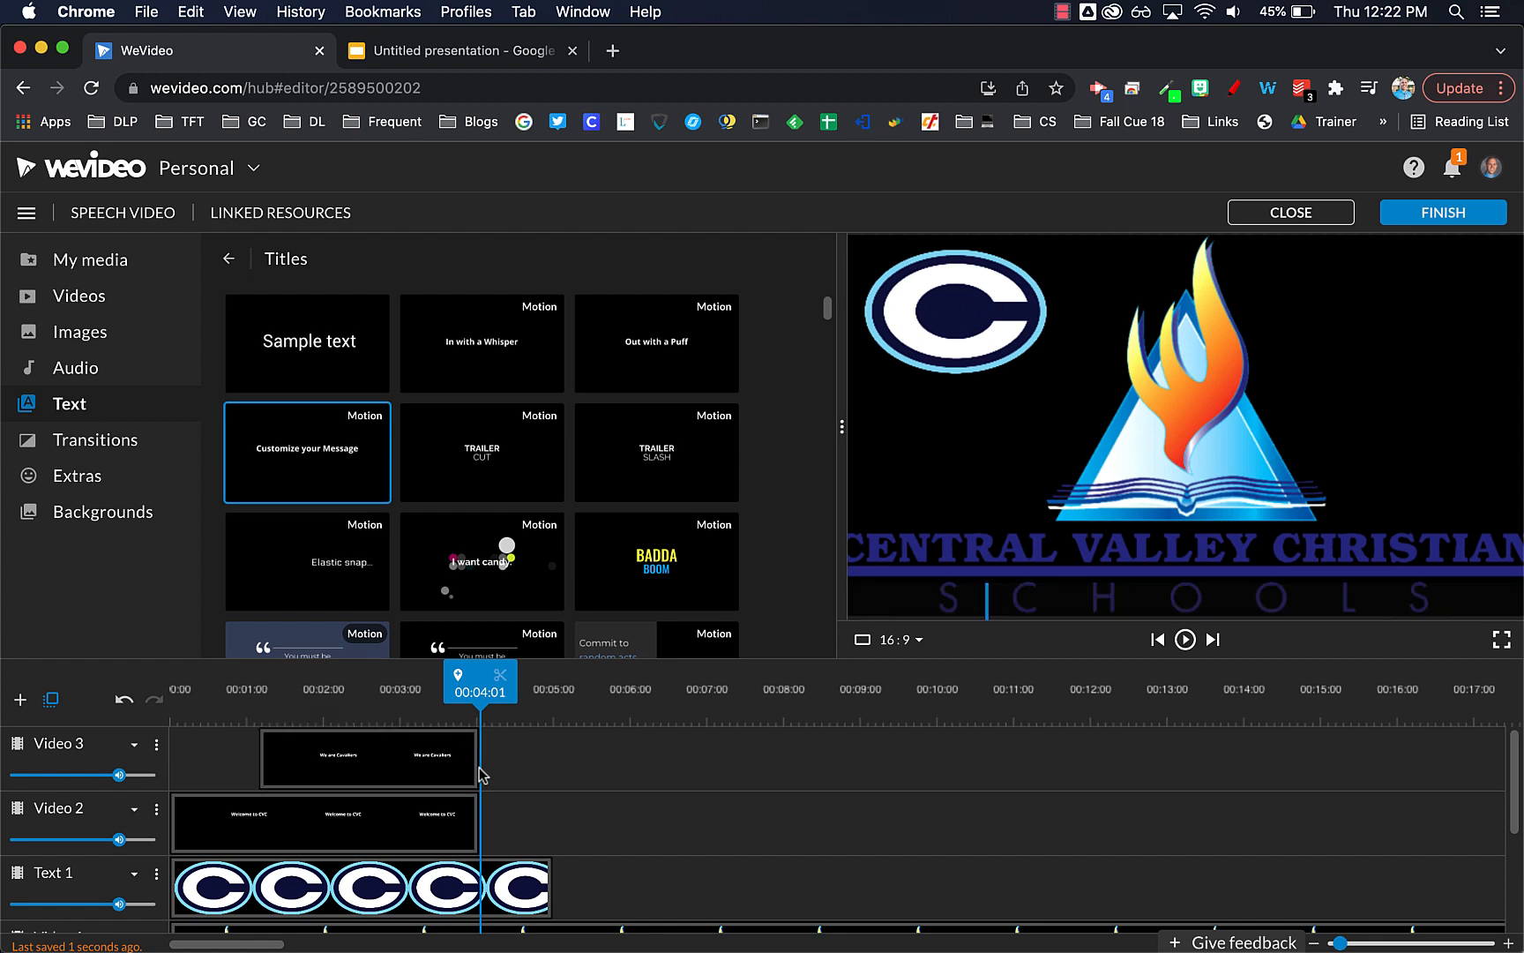
- Play the opening sequence from the start to preview the layered logo and titles
{"action": "left_click_drag", "start_coordinate": [474, 692], "coordinate": [174, 691]}
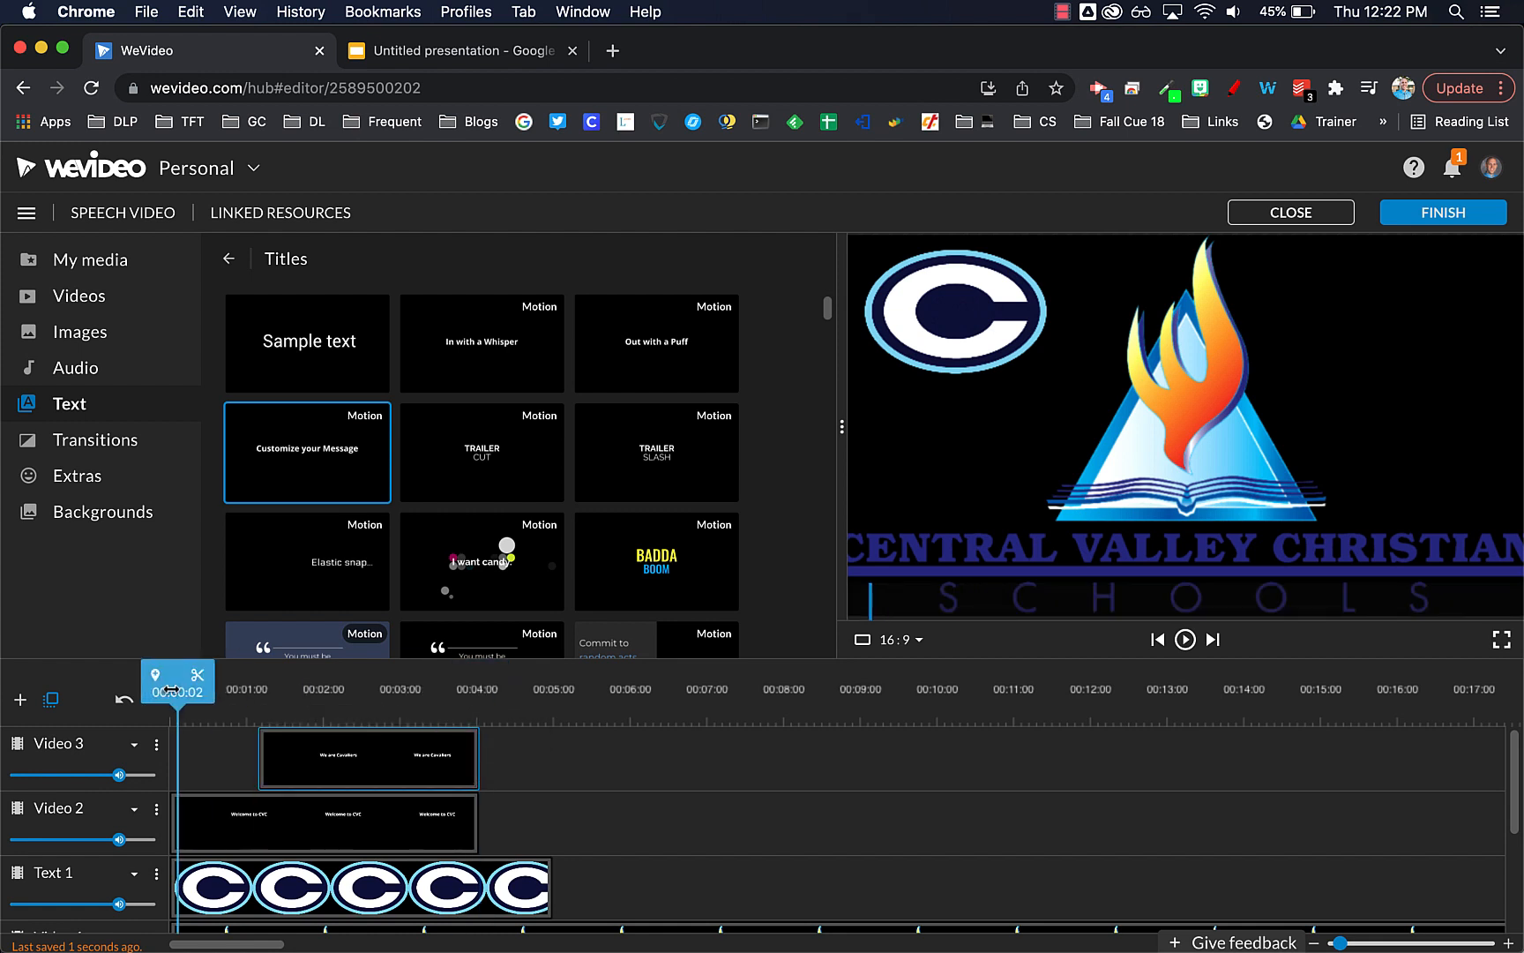
{"action": "key", "text": "space"}
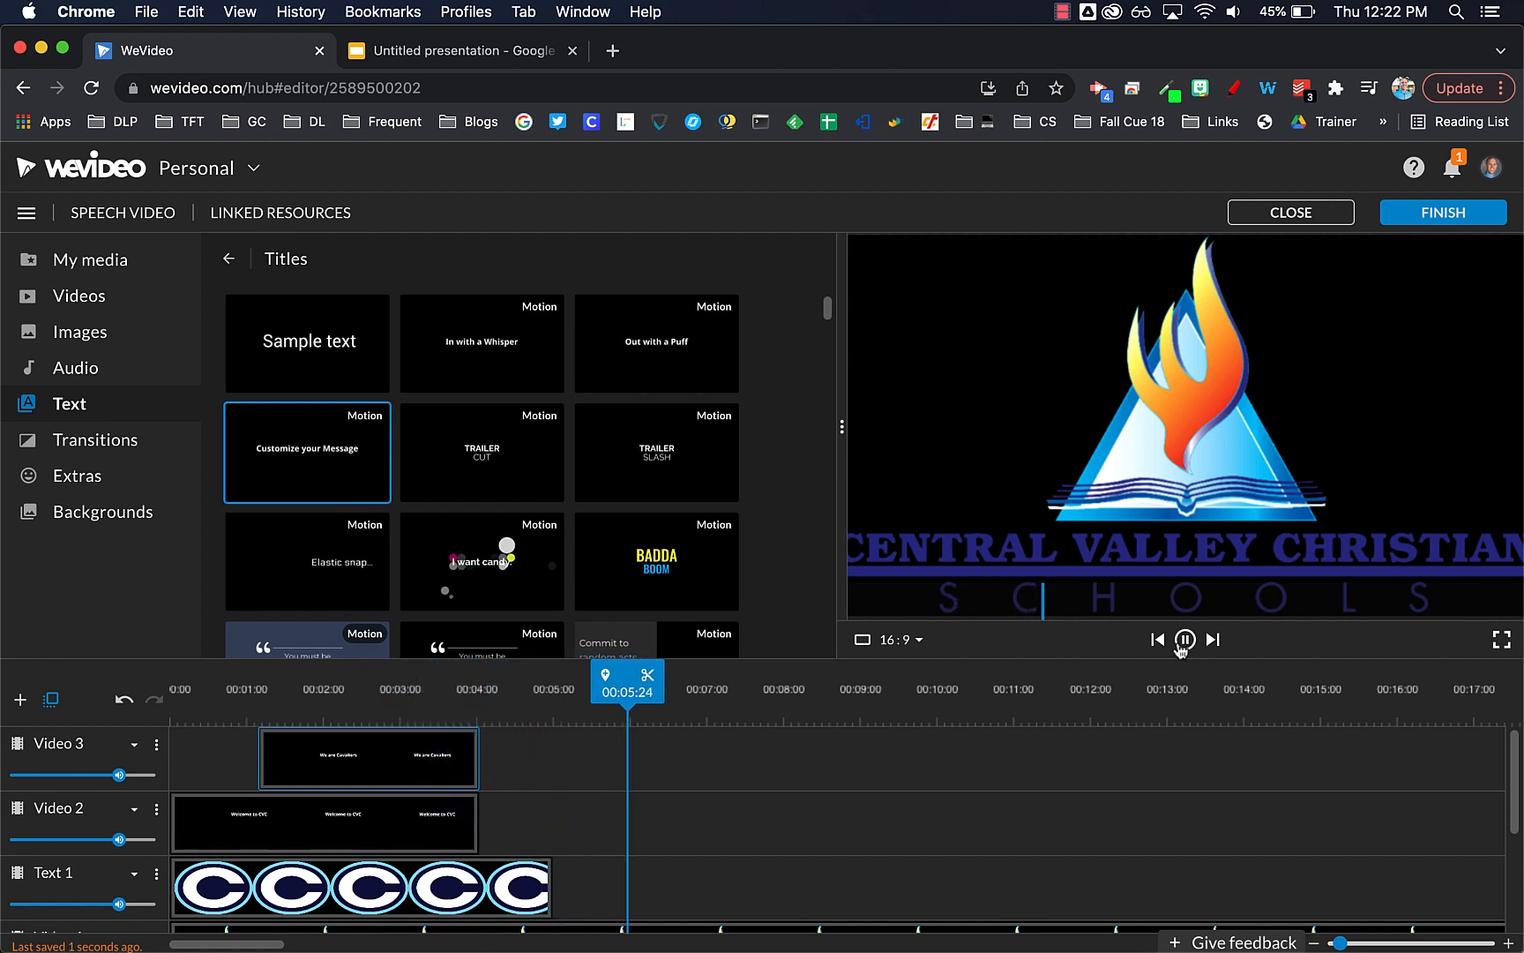
{"action": "key", "text": "space"}
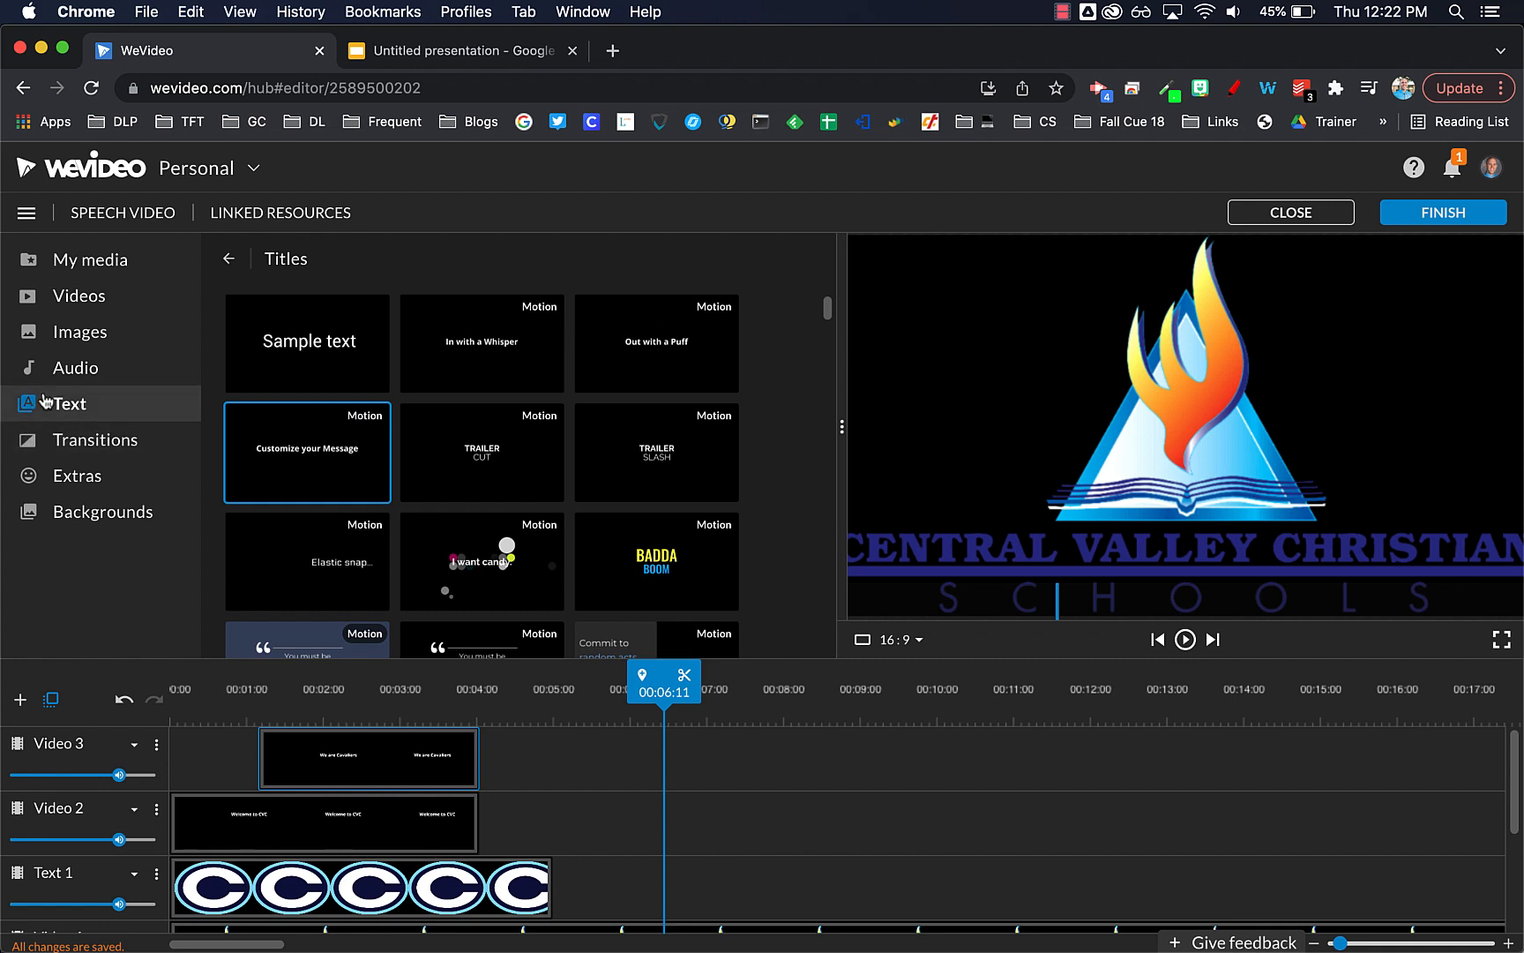
- Browse the stock audio library and preview the Inspiring track Epic New World
{"action": "left_click", "coordinate": [79, 370]}
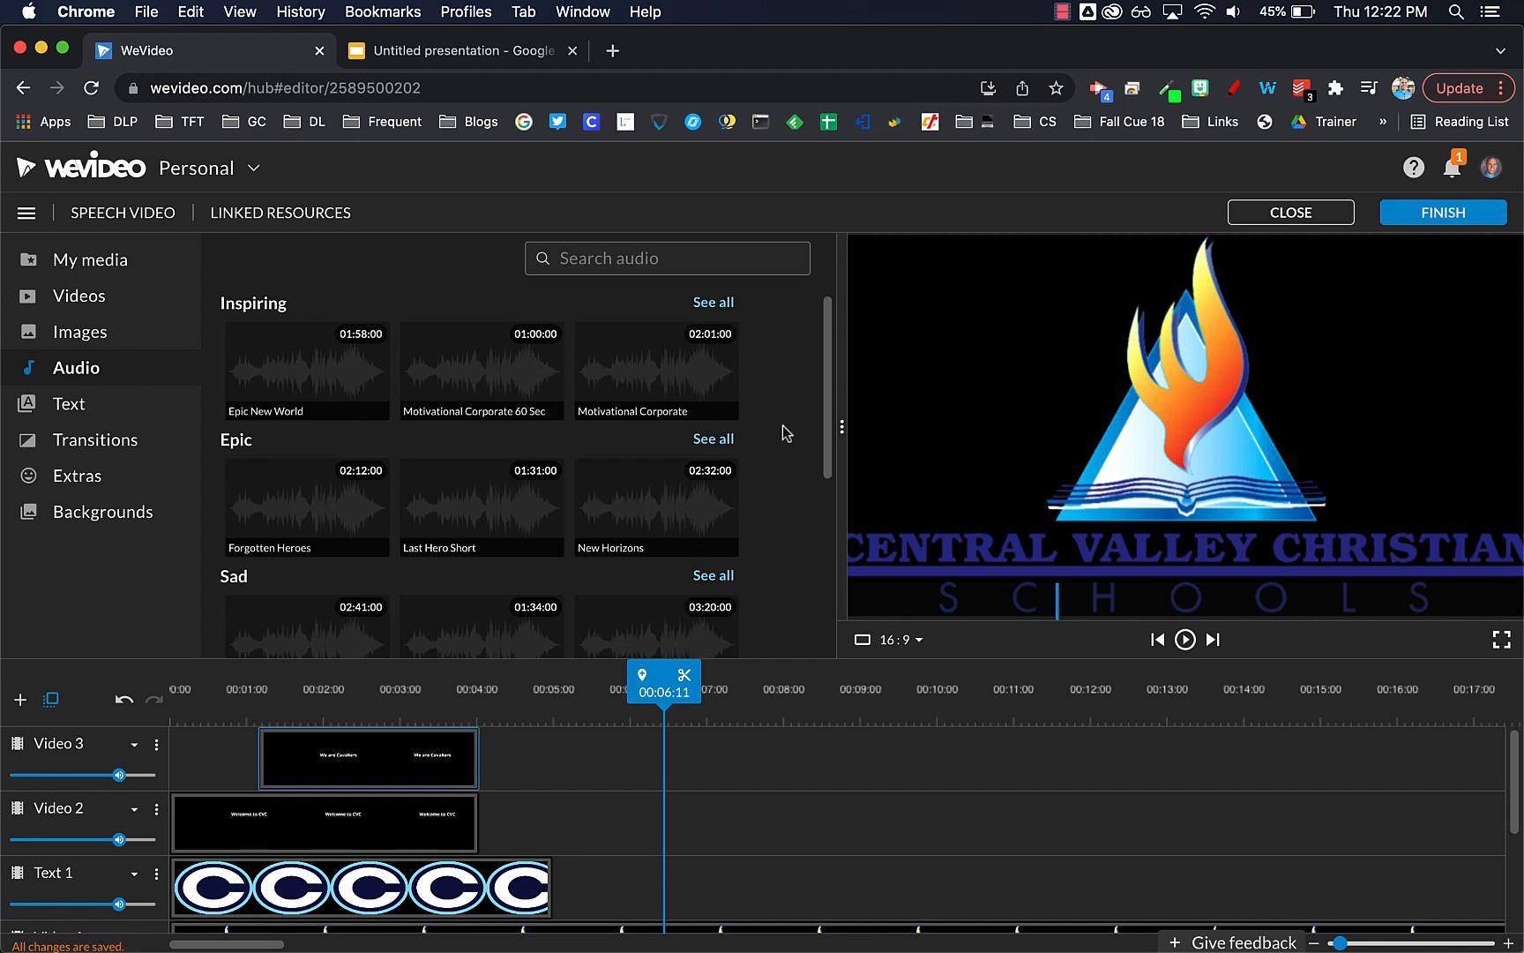
{"action": "left_click", "coordinate": [112, 268]}
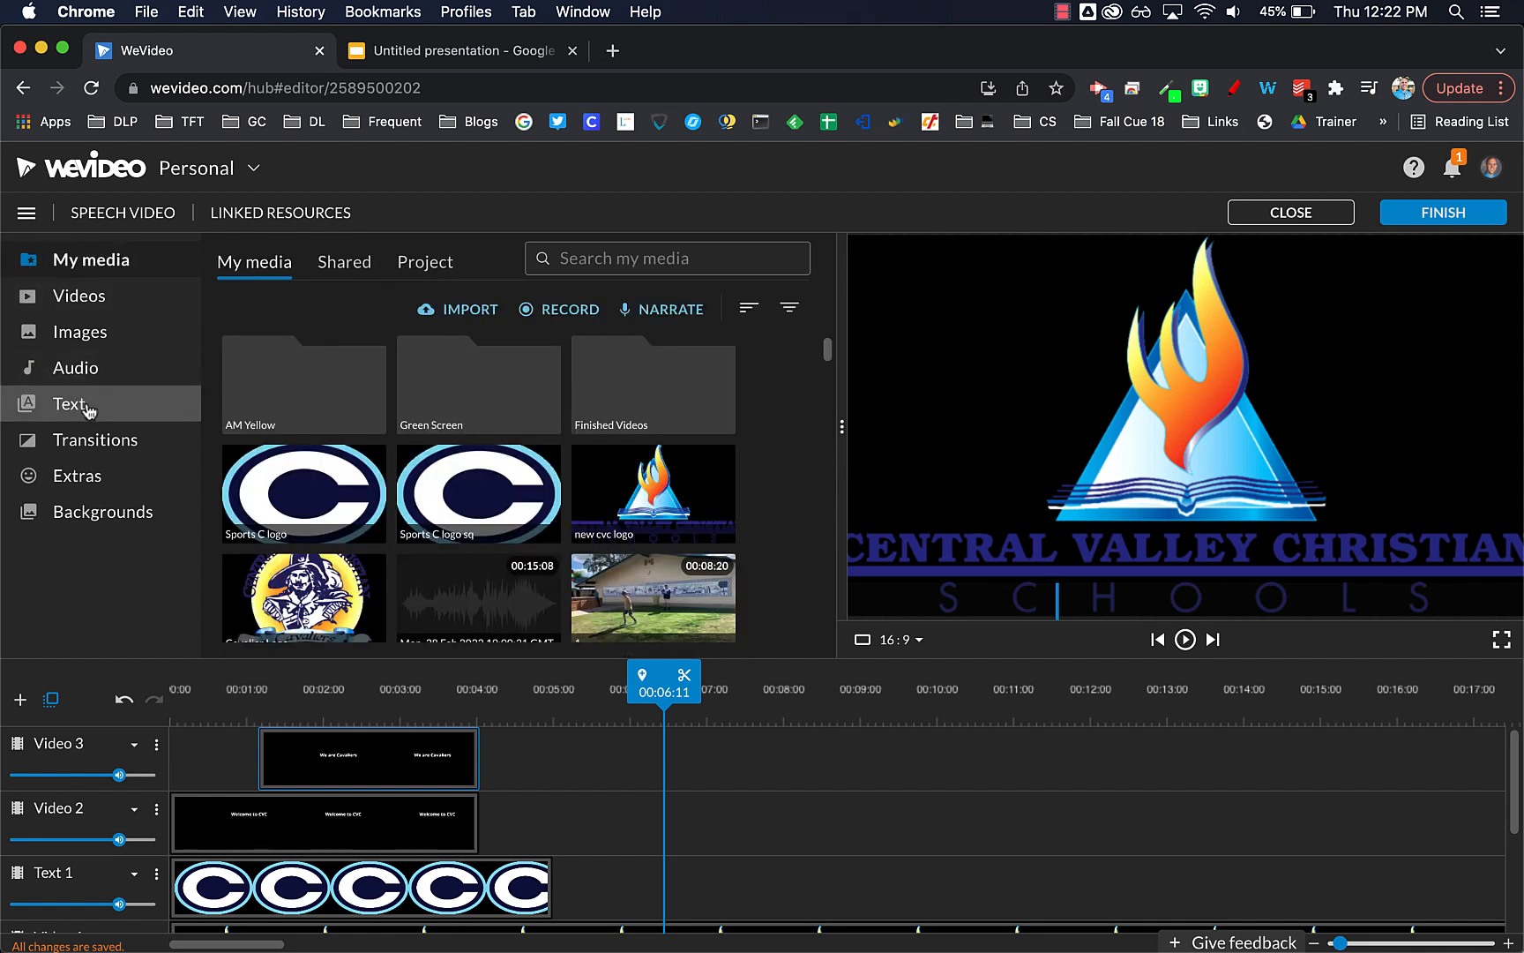
{"action": "left_click", "coordinate": [81, 378]}
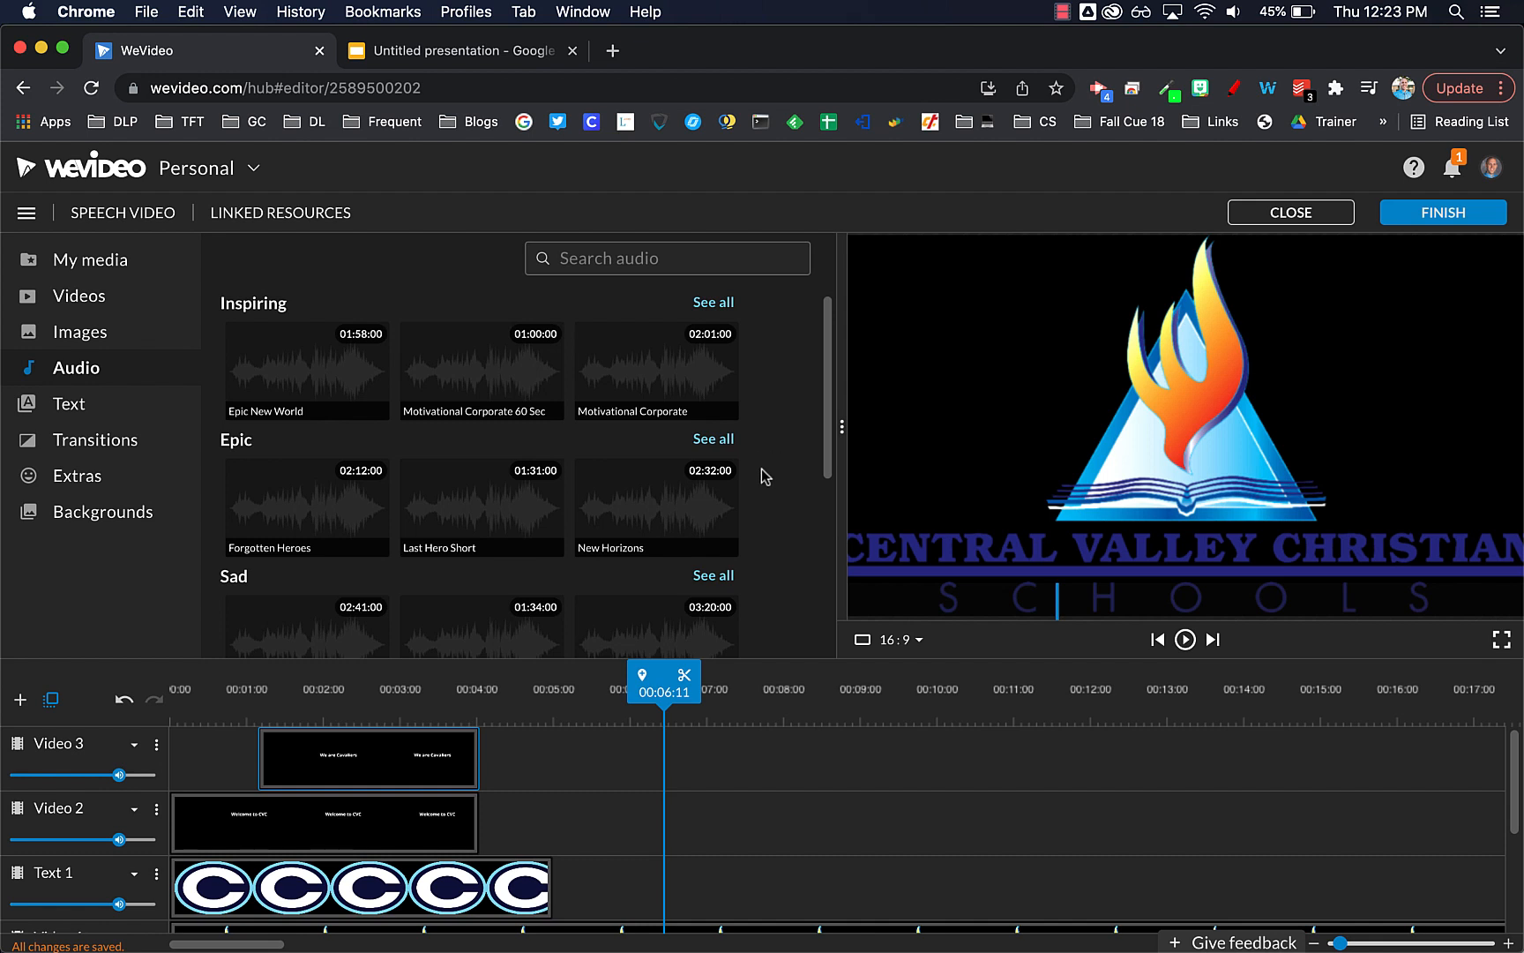
{"action": "left_click", "coordinate": [300, 382]}
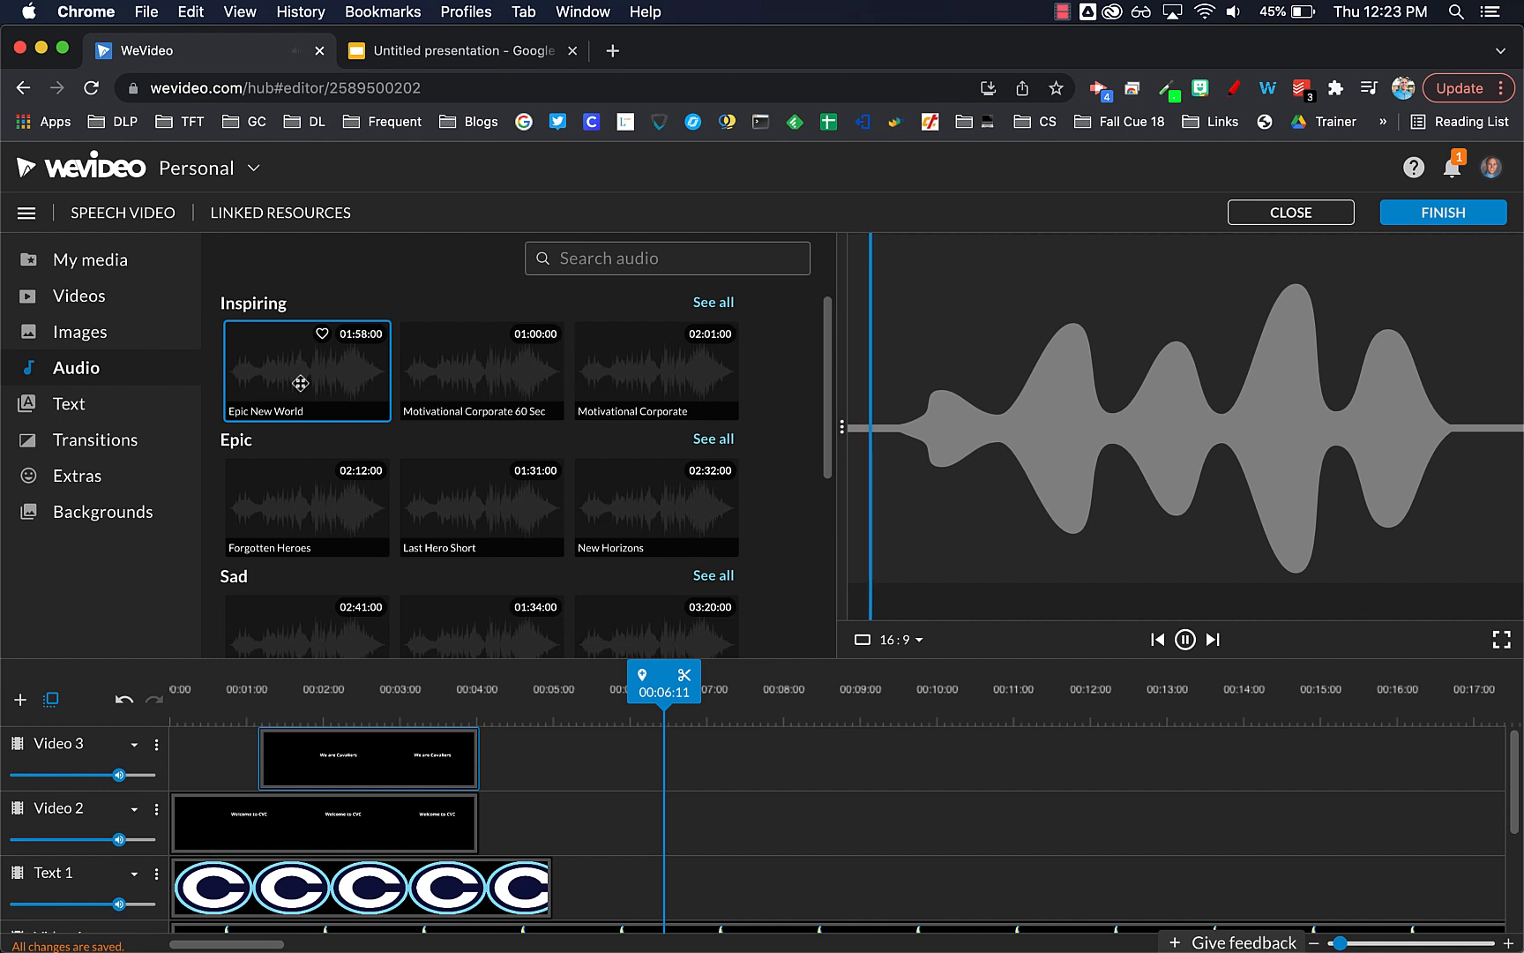
{"action": "scroll", "coordinate": [300, 382], "scroll_direction": "down", "scroll_amount": 5}
{"action": "scroll", "coordinate": [298, 384], "scroll_direction": "up", "scroll_amount": 3}
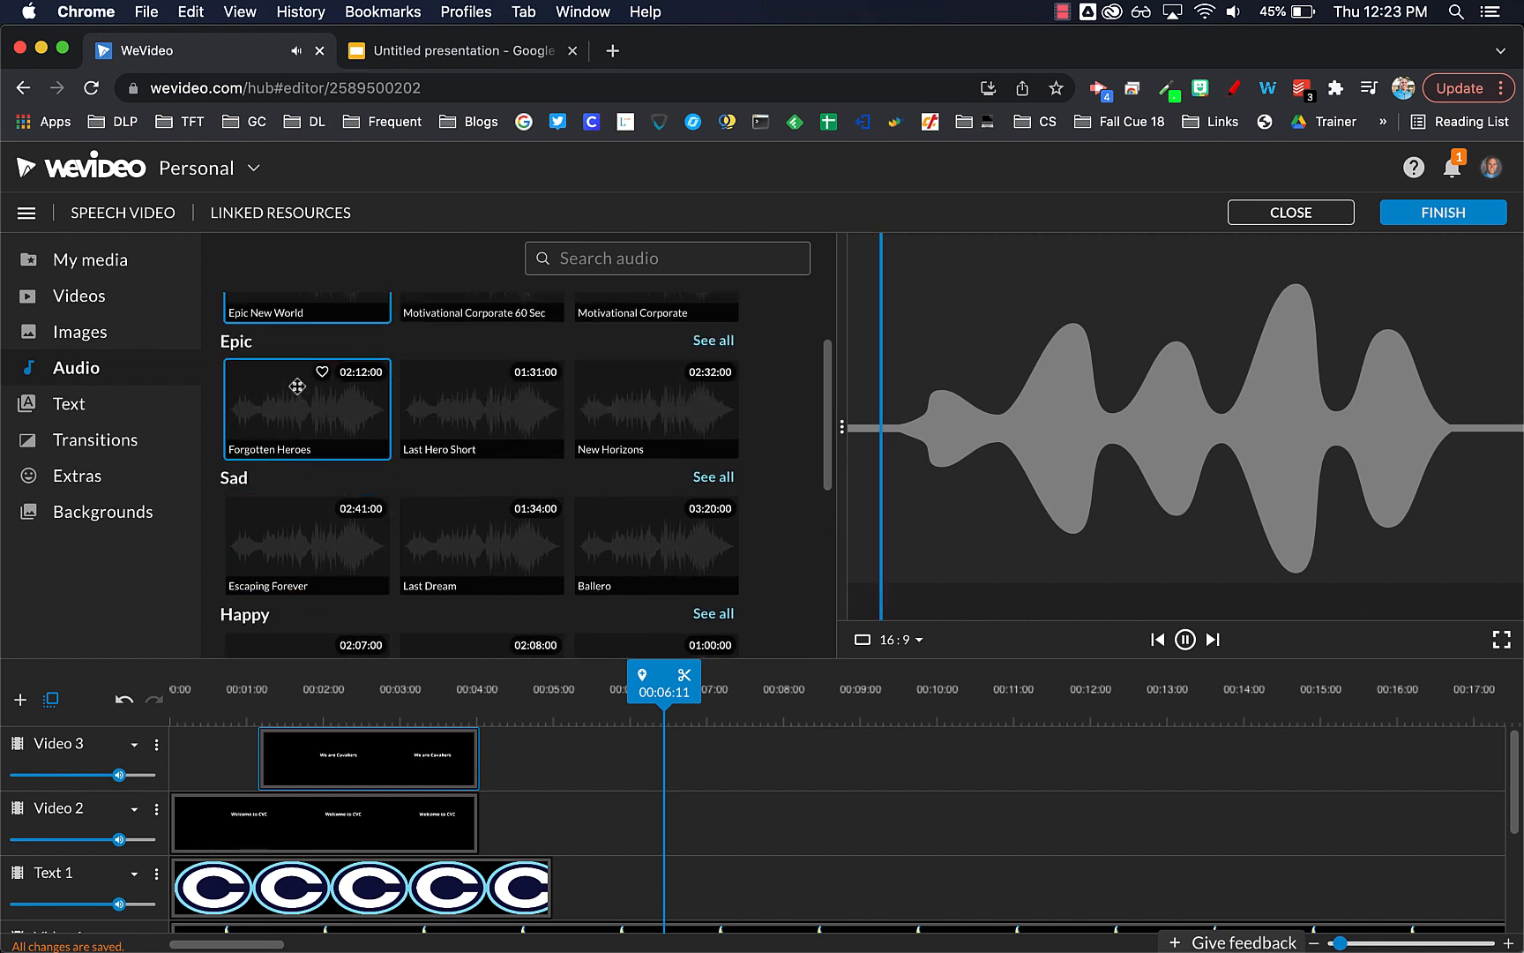
- Place Epic New World on the Audio 1 track at the start of the timeline
{"action": "scroll", "coordinate": [917, 822], "scroll_direction": "down", "scroll_amount": 3}
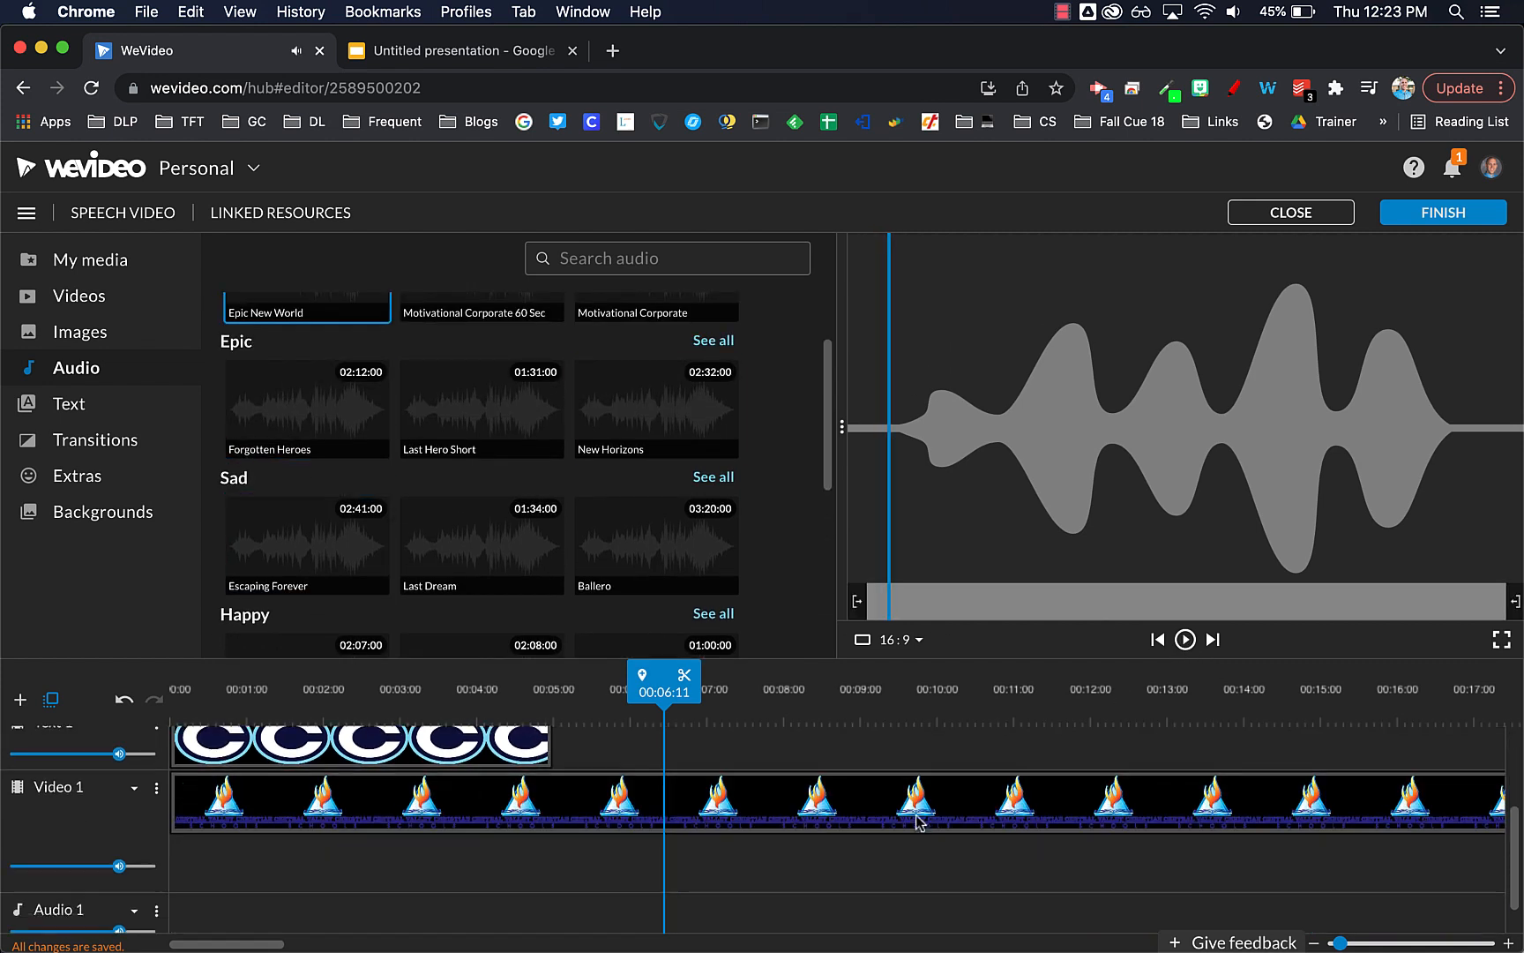
{"action": "scroll", "coordinate": [918, 822], "scroll_direction": "down", "scroll_amount": 1}
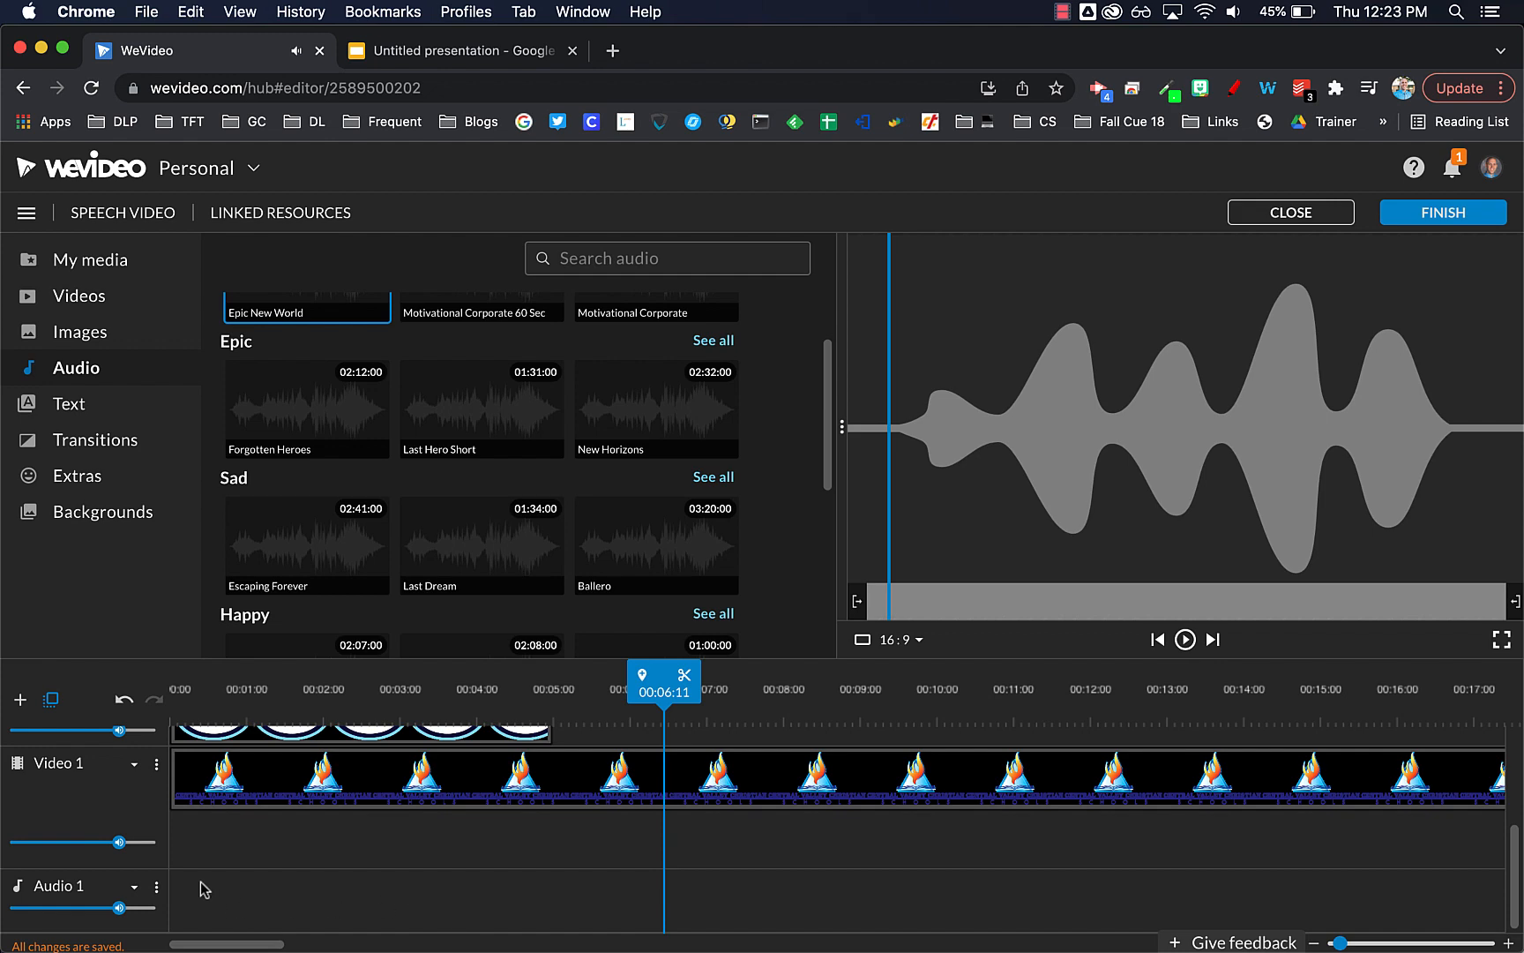
{"action": "left_click_drag", "start_coordinate": [269, 817], "coordinate": [270, 896]}
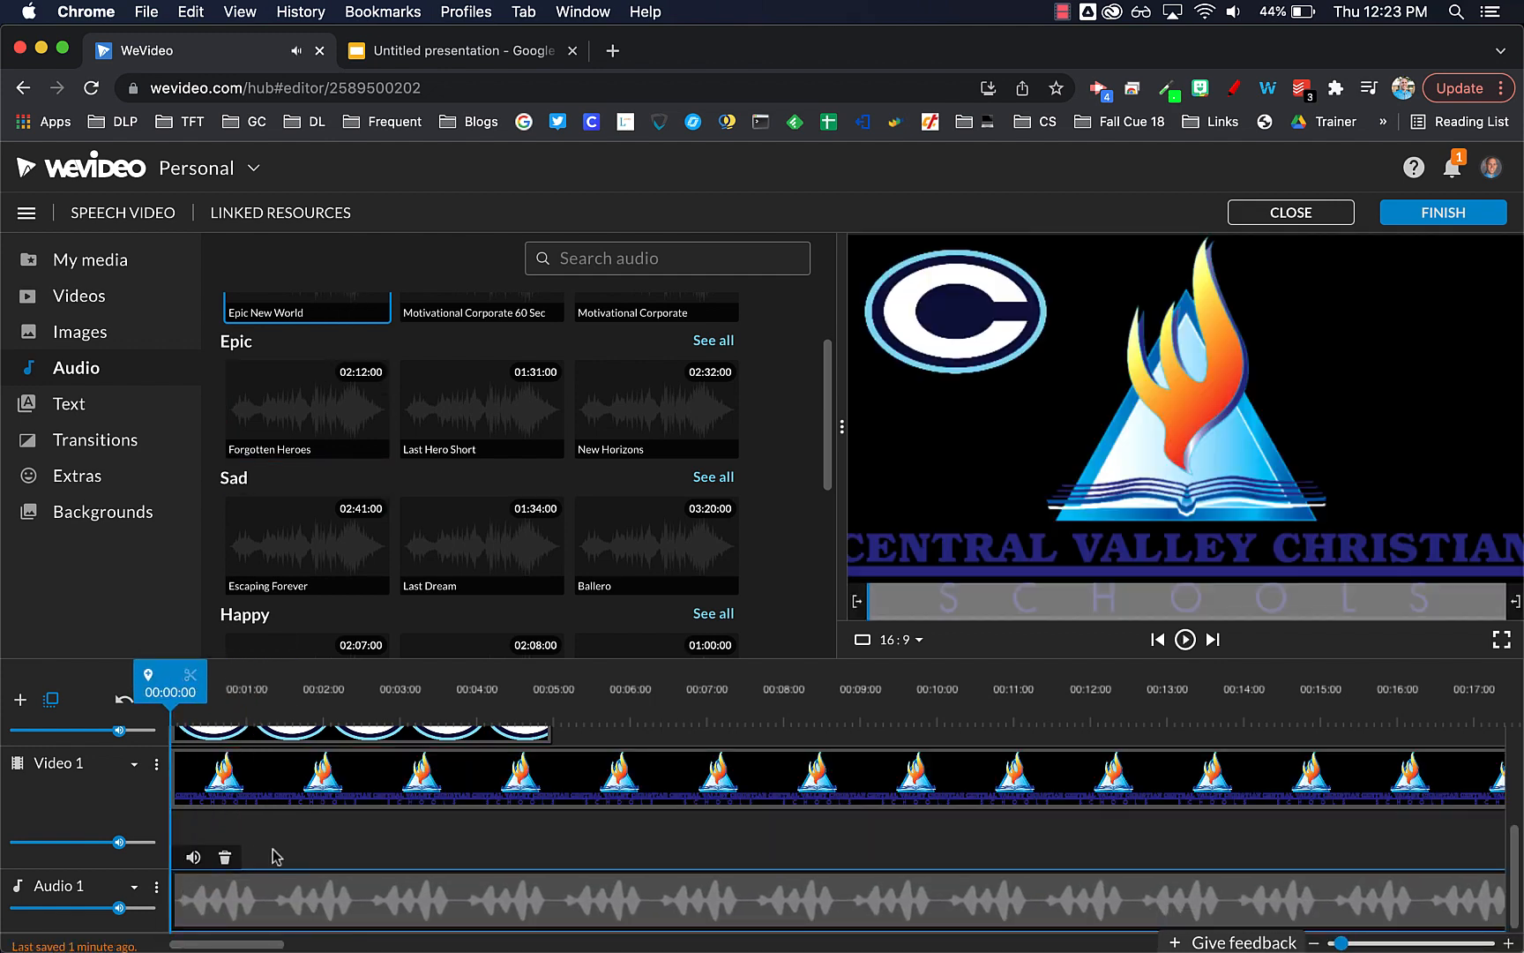
- Split the Audio 1 music at 00:05:13, delete its opening part, and move the remainder to the timeline start
{"action": "scroll", "coordinate": [272, 856], "scroll_direction": "right", "scroll_amount": 15}
{"action": "scroll", "coordinate": [275, 857], "scroll_direction": "left", "scroll_amount": 15}
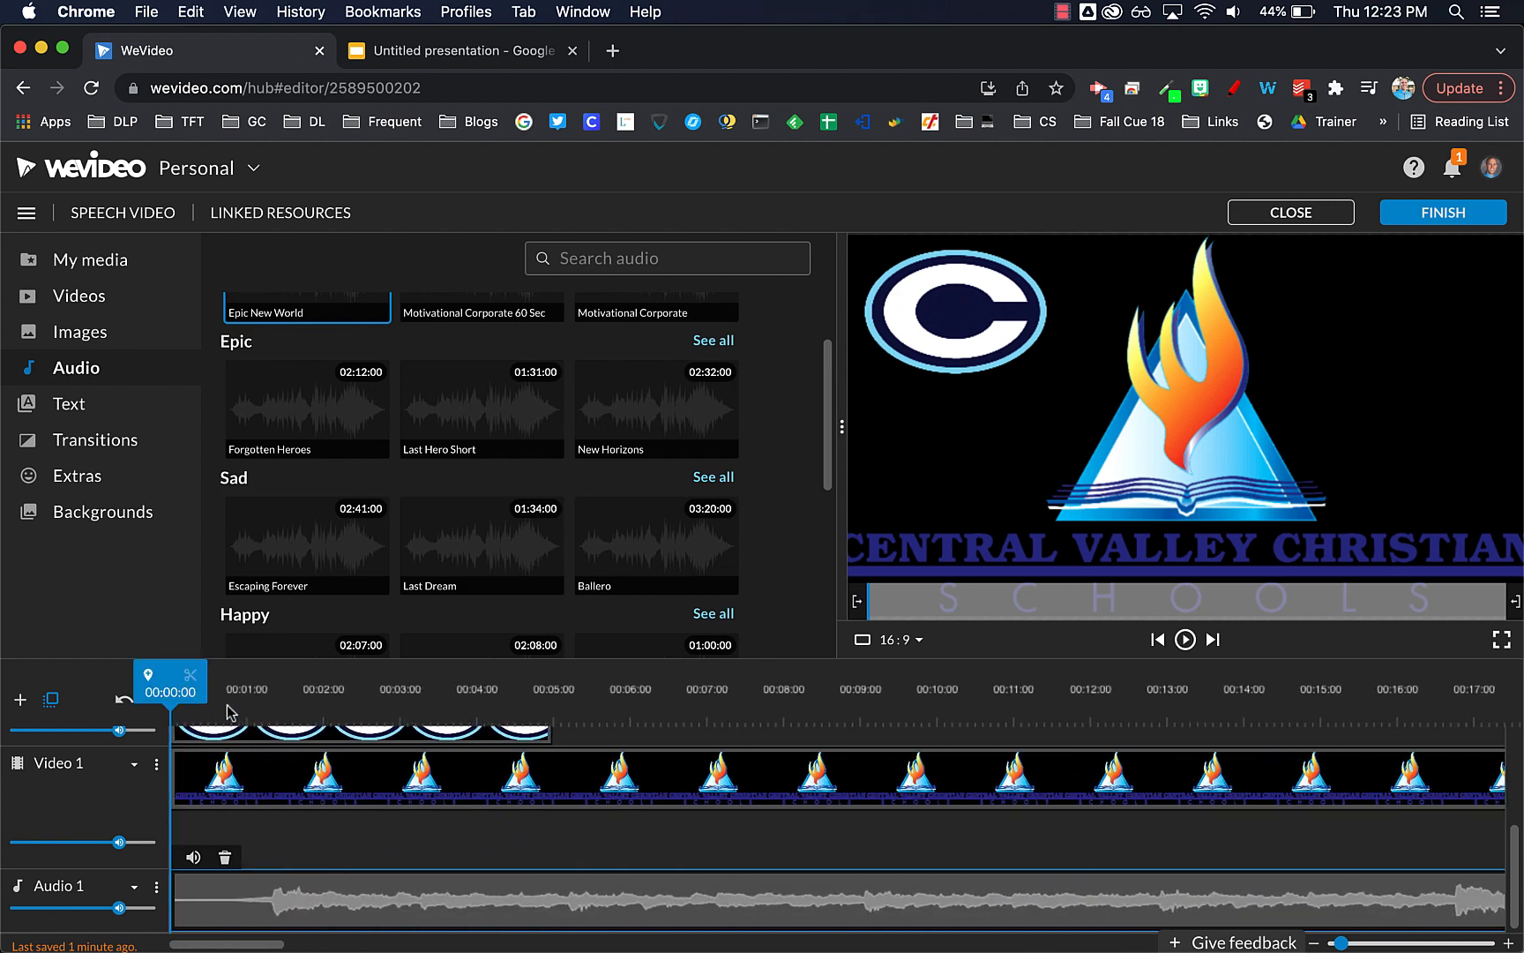
{"action": "left_click_drag", "start_coordinate": [174, 691], "coordinate": [596, 706]}
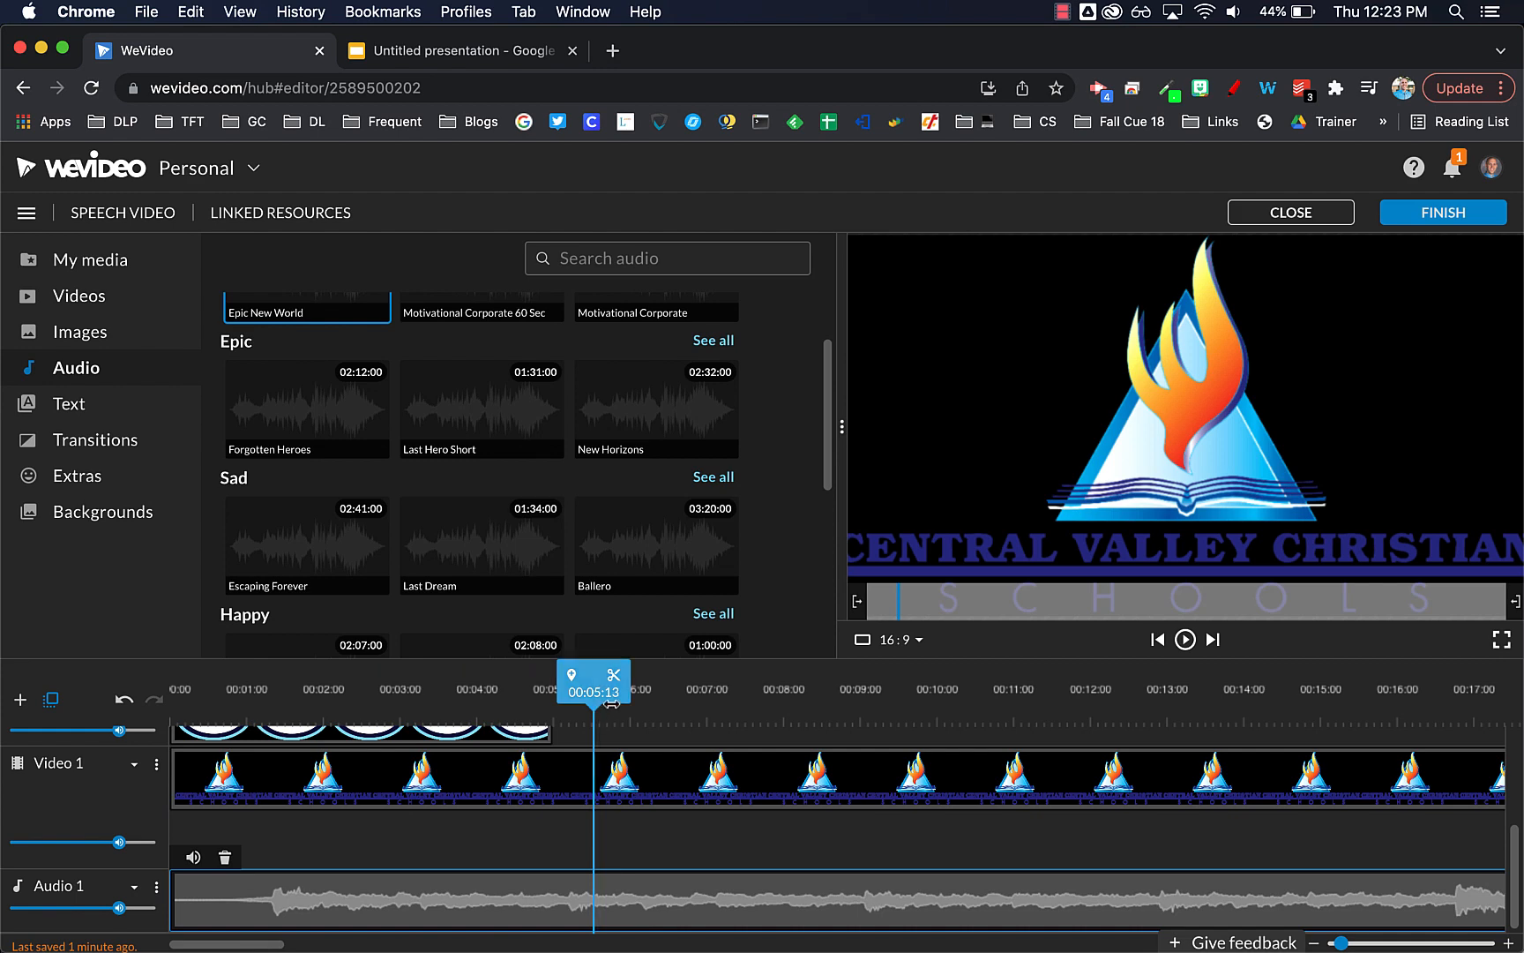
{"action": "left_click", "coordinate": [614, 678]}
{"action": "left_click", "coordinate": [517, 905]}
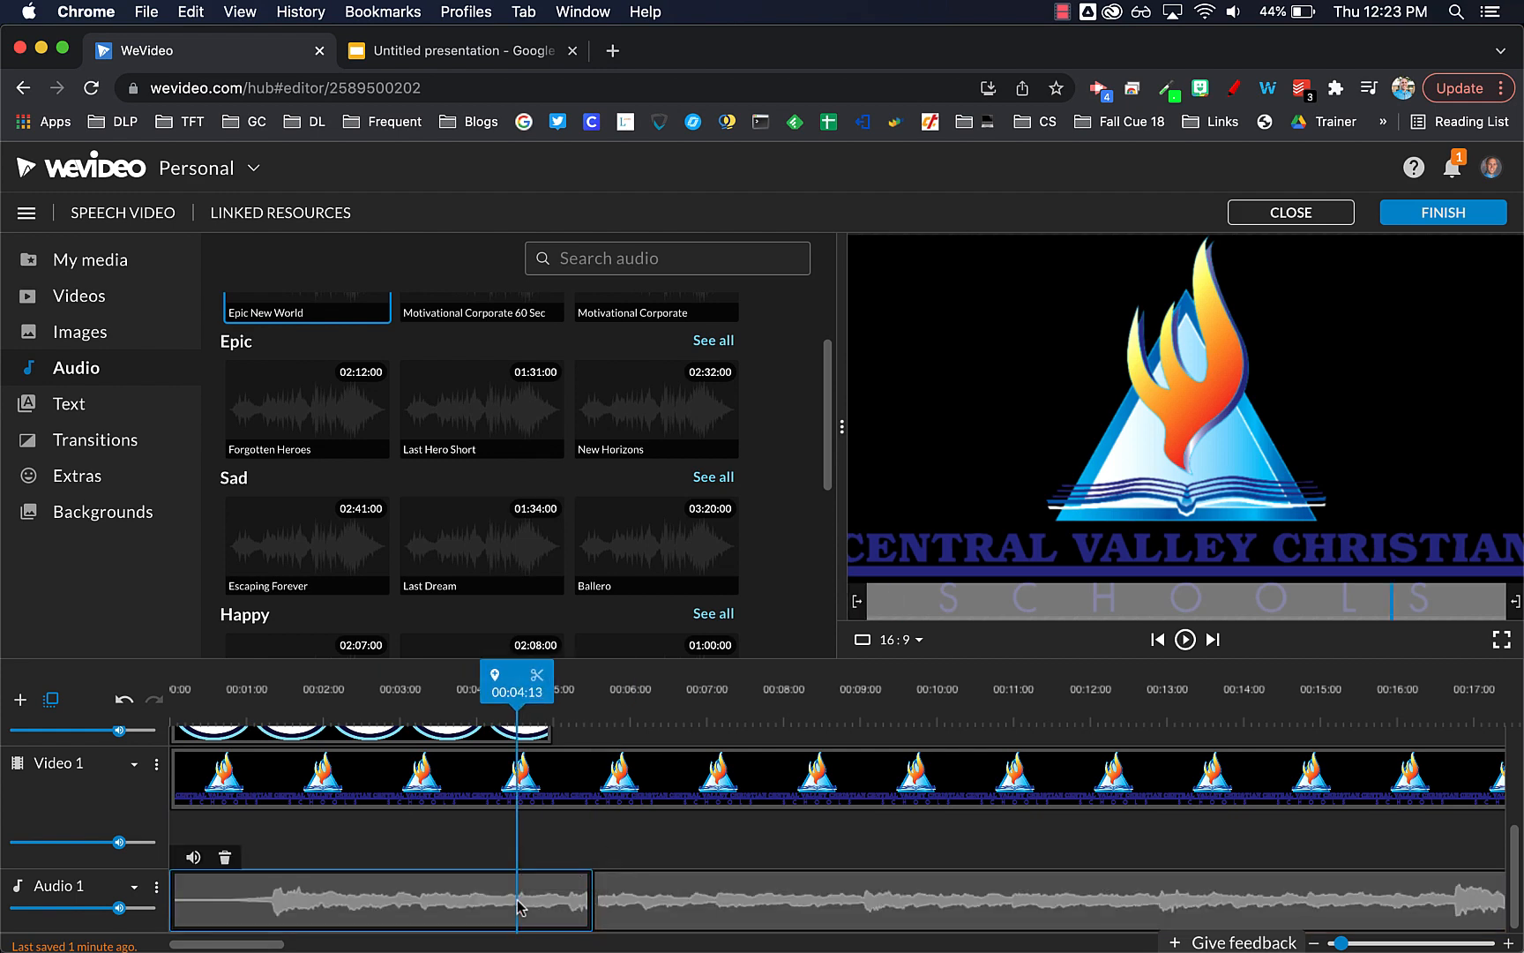
{"action": "key", "text": "Delete"}
{"action": "left_click_drag", "start_coordinate": [668, 909], "coordinate": [243, 909]}
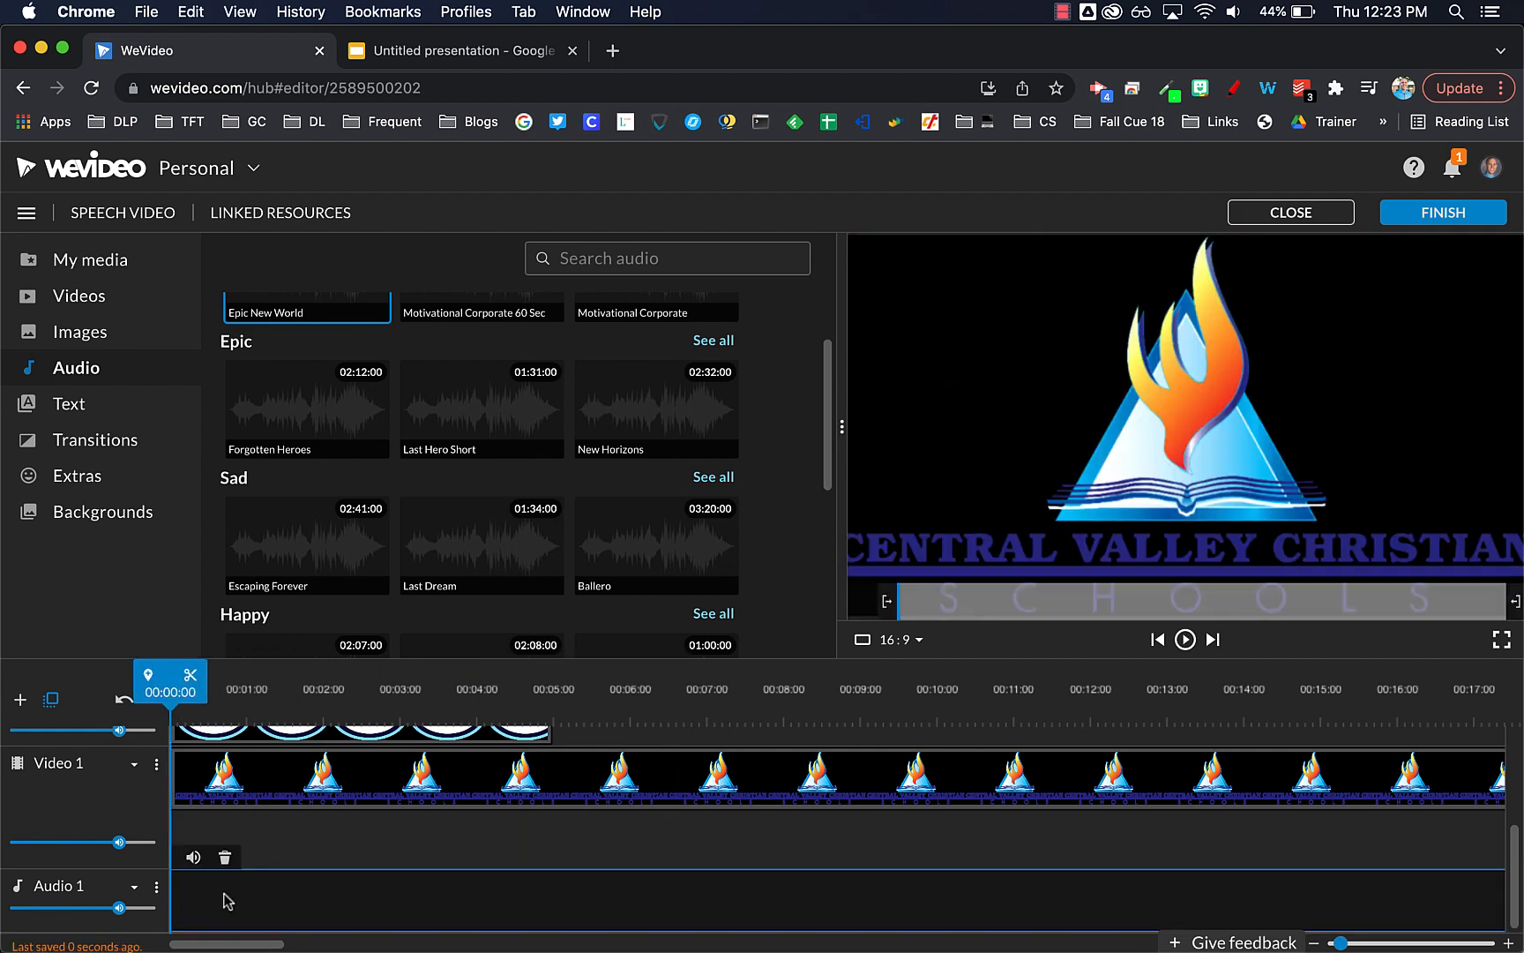
- Split the Audio 1 music at 00:22:20, shortly after the last video clip, and delete everything beyond it
{"action": "scroll", "coordinate": [416, 832], "scroll_direction": "right", "scroll_amount": 10}
{"action": "scroll", "coordinate": [417, 832], "scroll_direction": "left", "scroll_amount": 10}
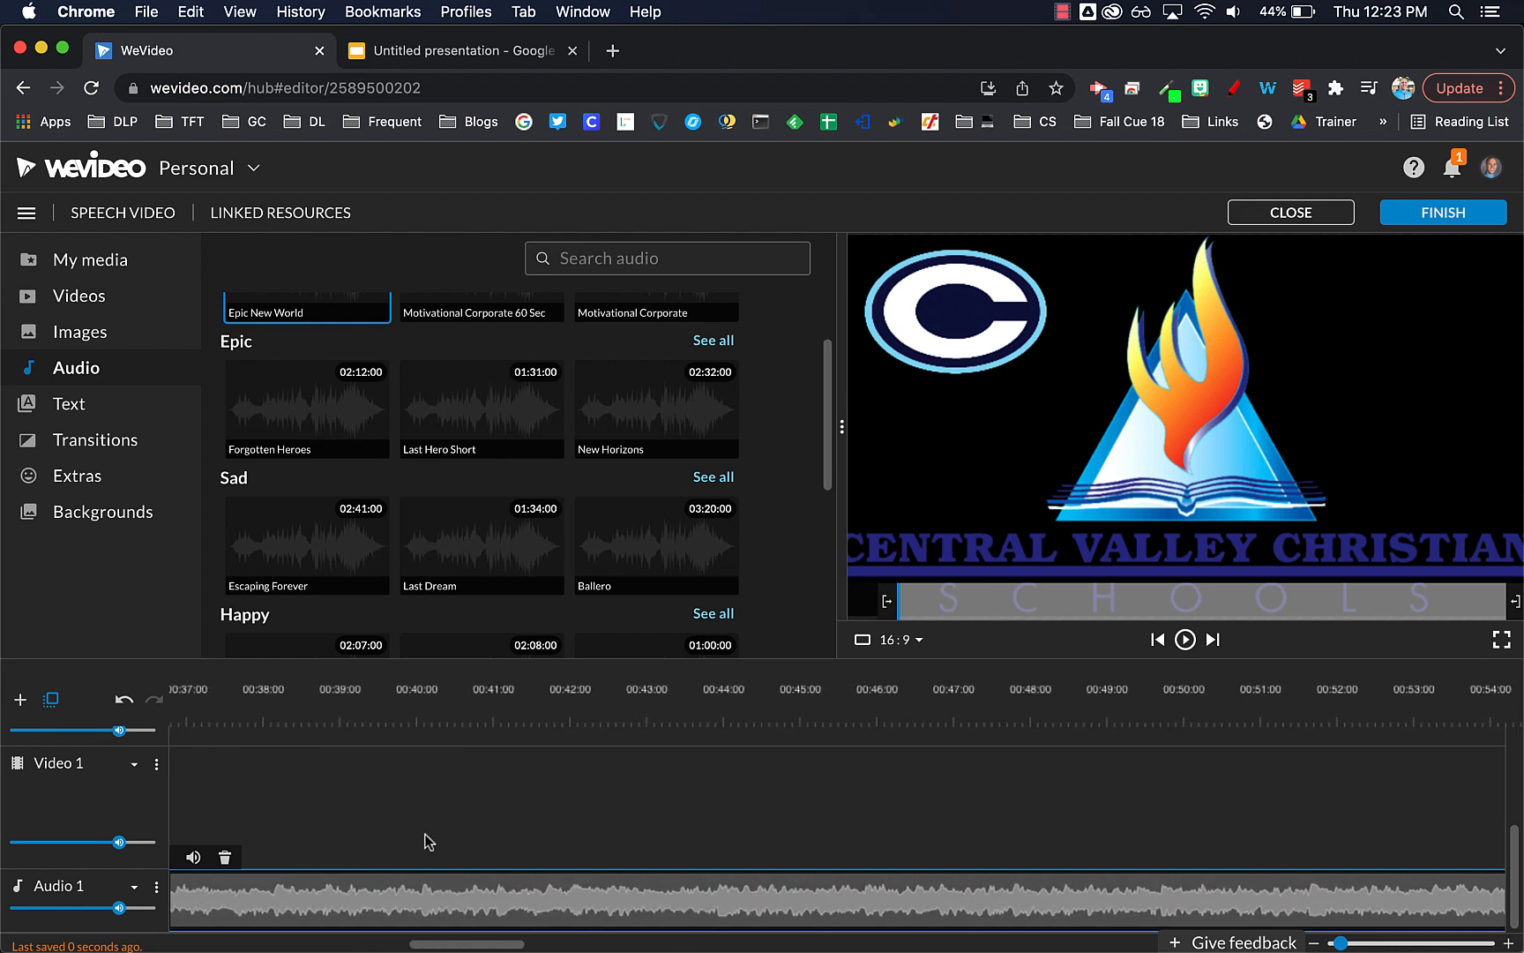
{"action": "scroll", "coordinate": [424, 840], "scroll_direction": "left", "scroll_amount": 5}
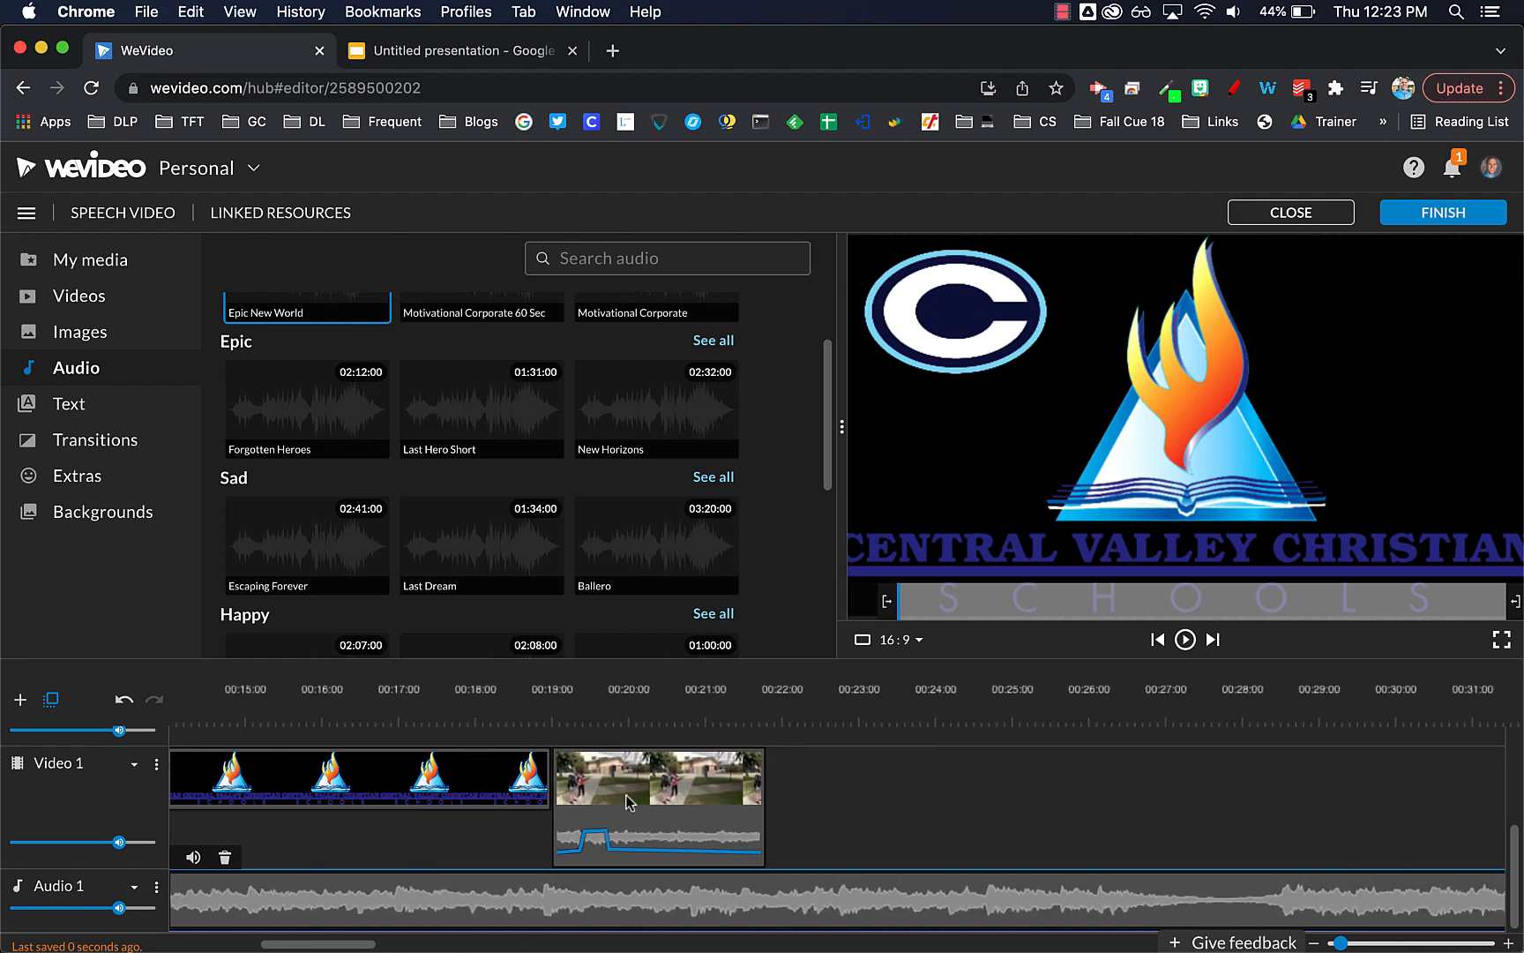
{"action": "left_click", "coordinate": [781, 709]}
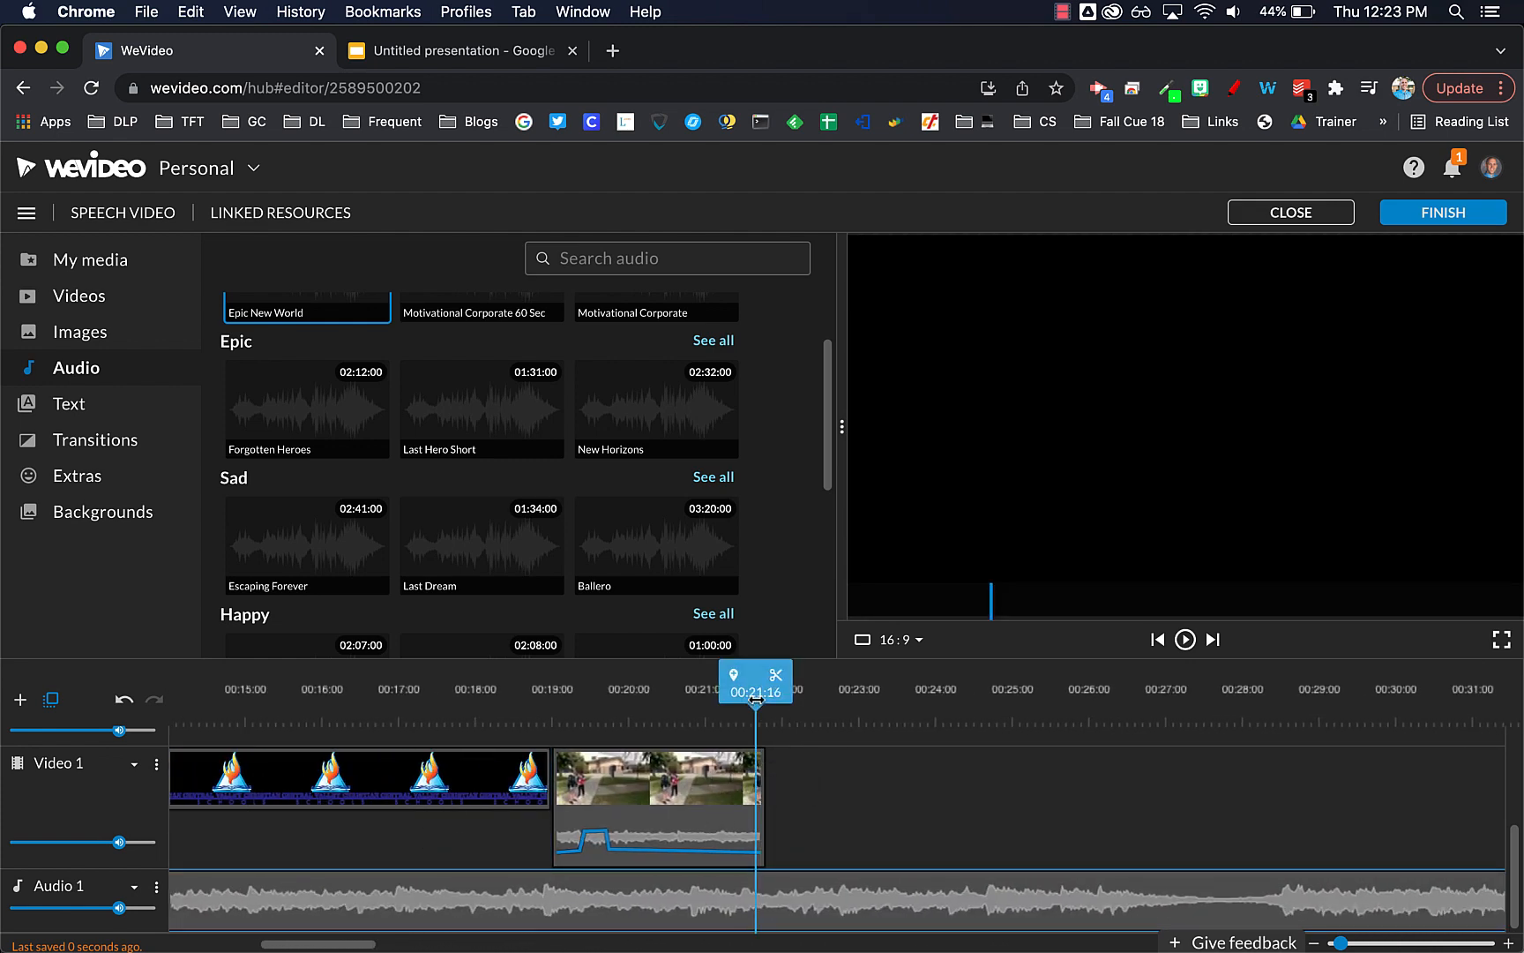
{"action": "left_click_drag", "start_coordinate": [782, 702], "coordinate": [847, 703]}
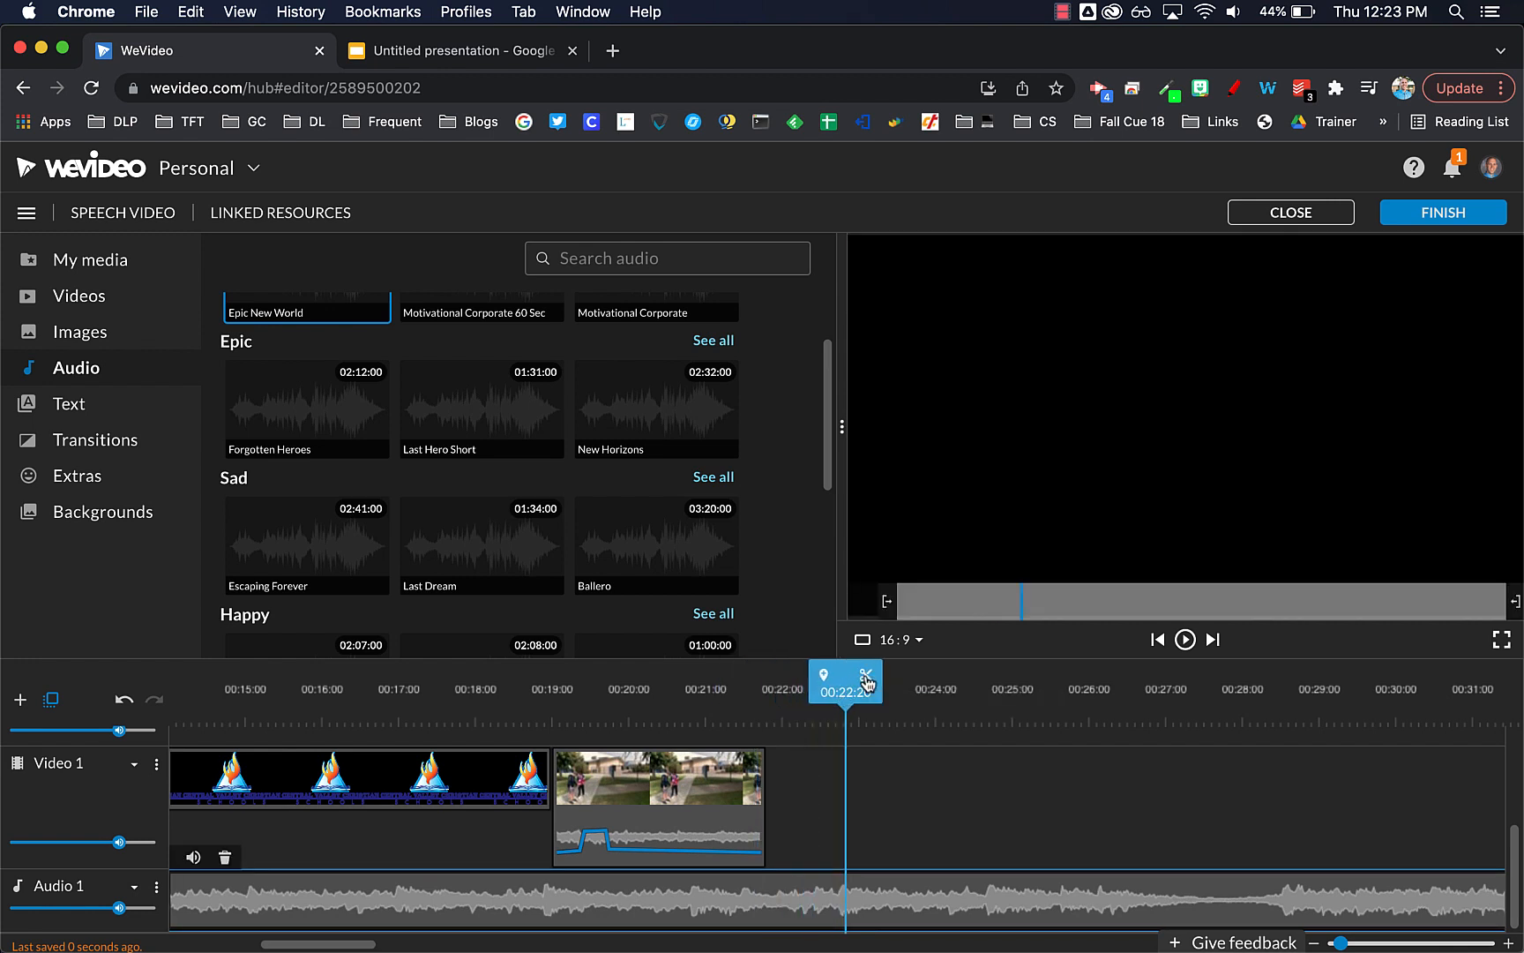
{"action": "left_click", "coordinate": [863, 679]}
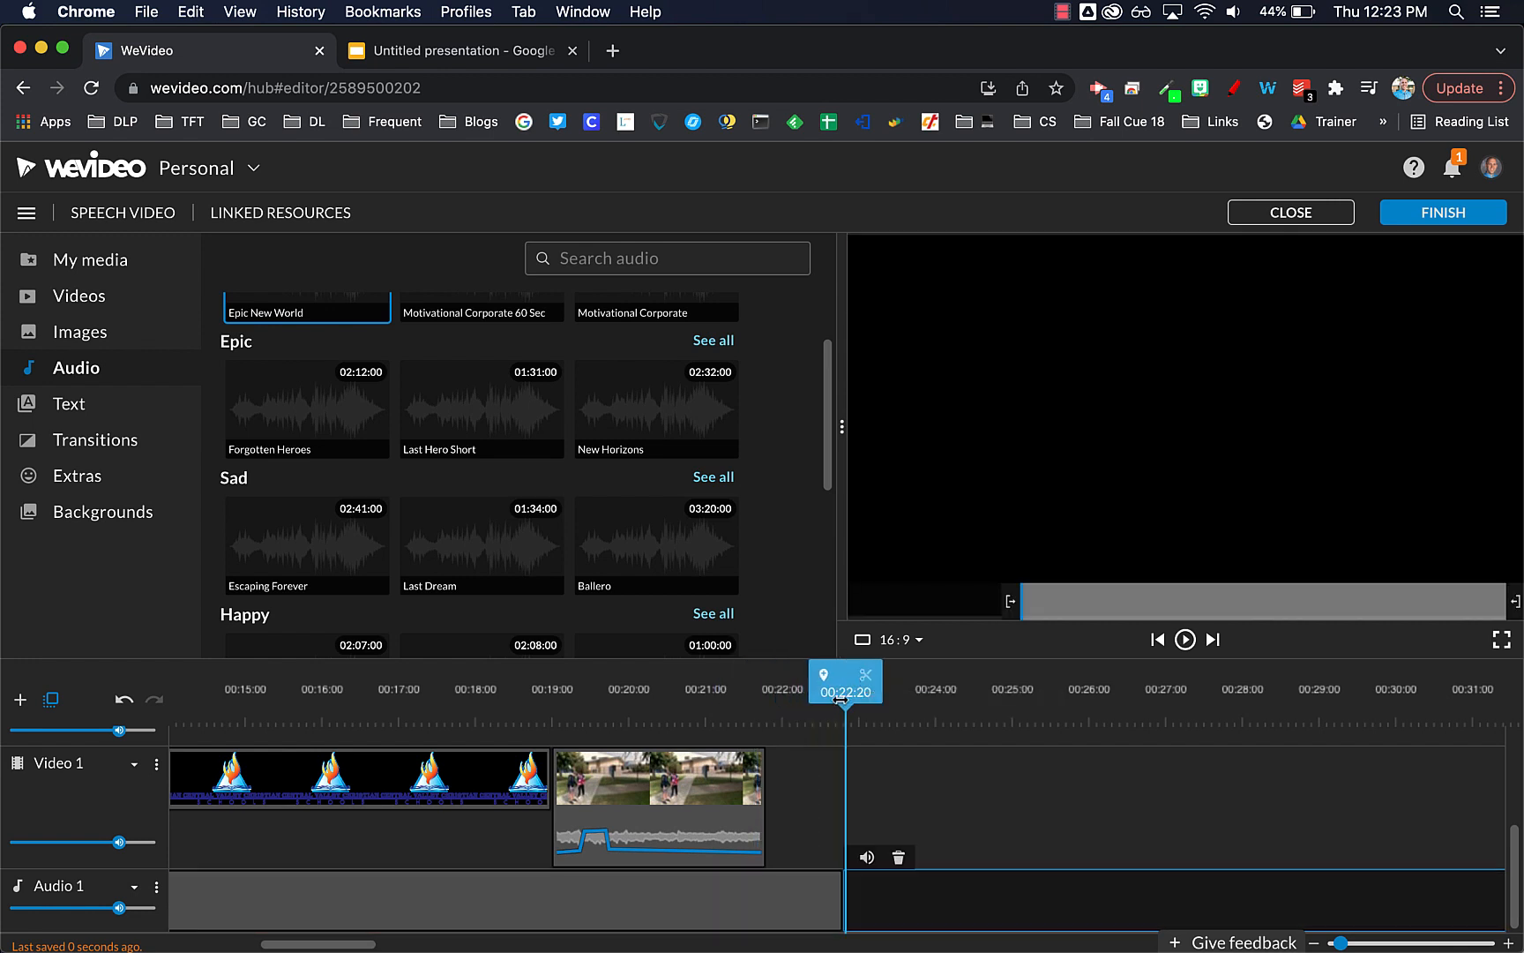
{"action": "left_click", "coordinate": [887, 909]}
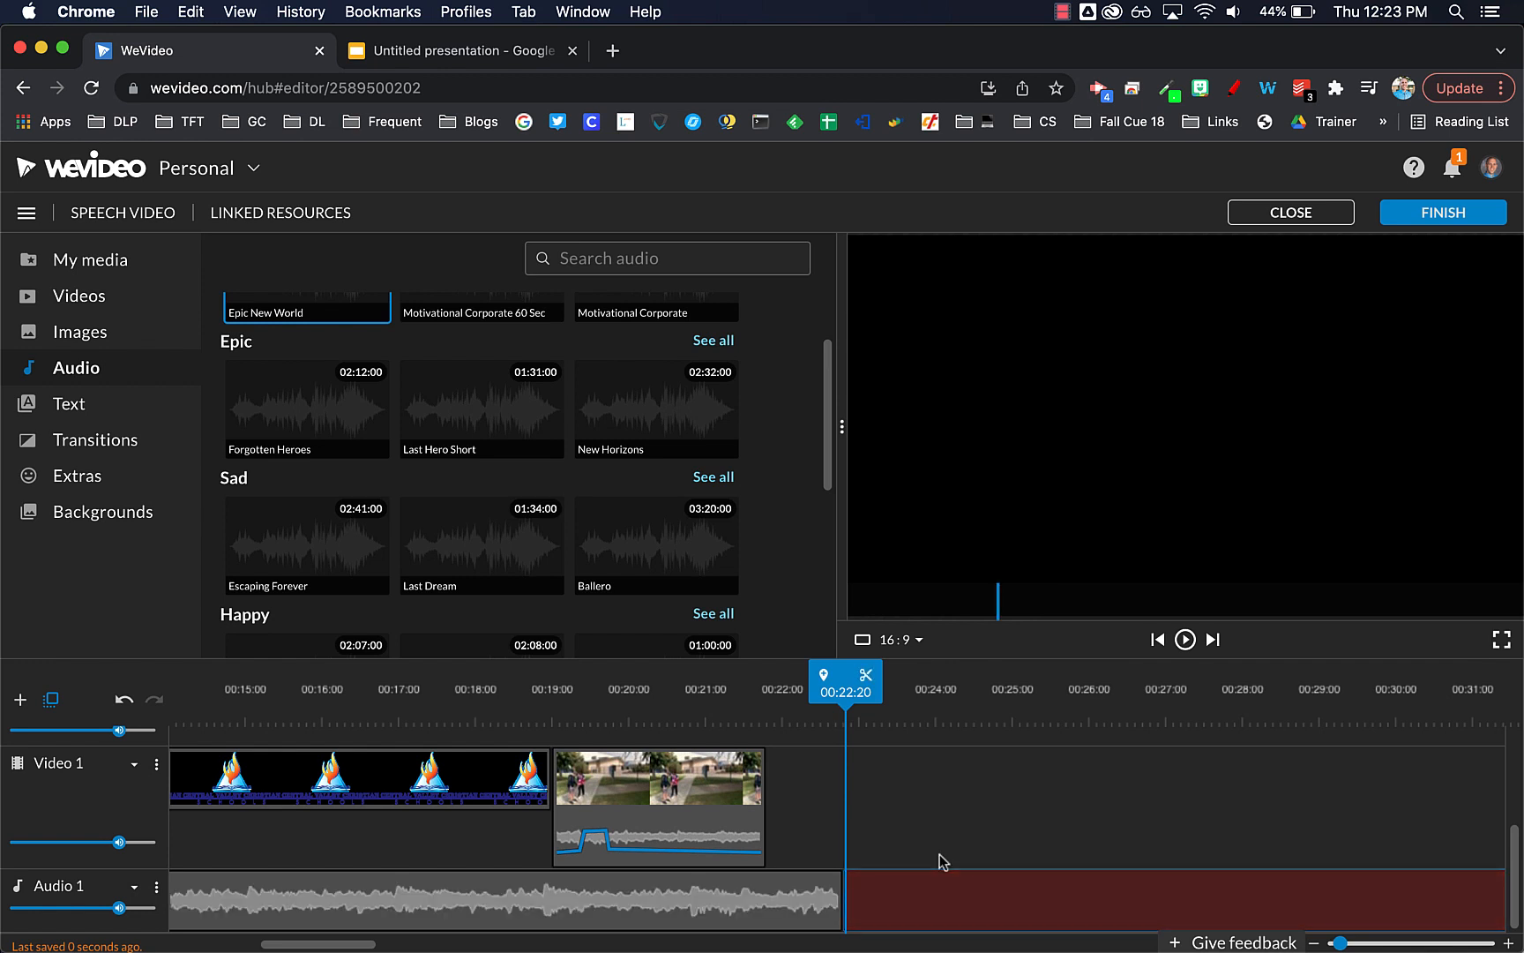
- Set the Audio 1 music clip's volume to 100% with 1-second fades in and out, and lower the level of its fade-in point
{"action": "scroll", "coordinate": [939, 860], "scroll_direction": "left", "scroll_amount": 10}
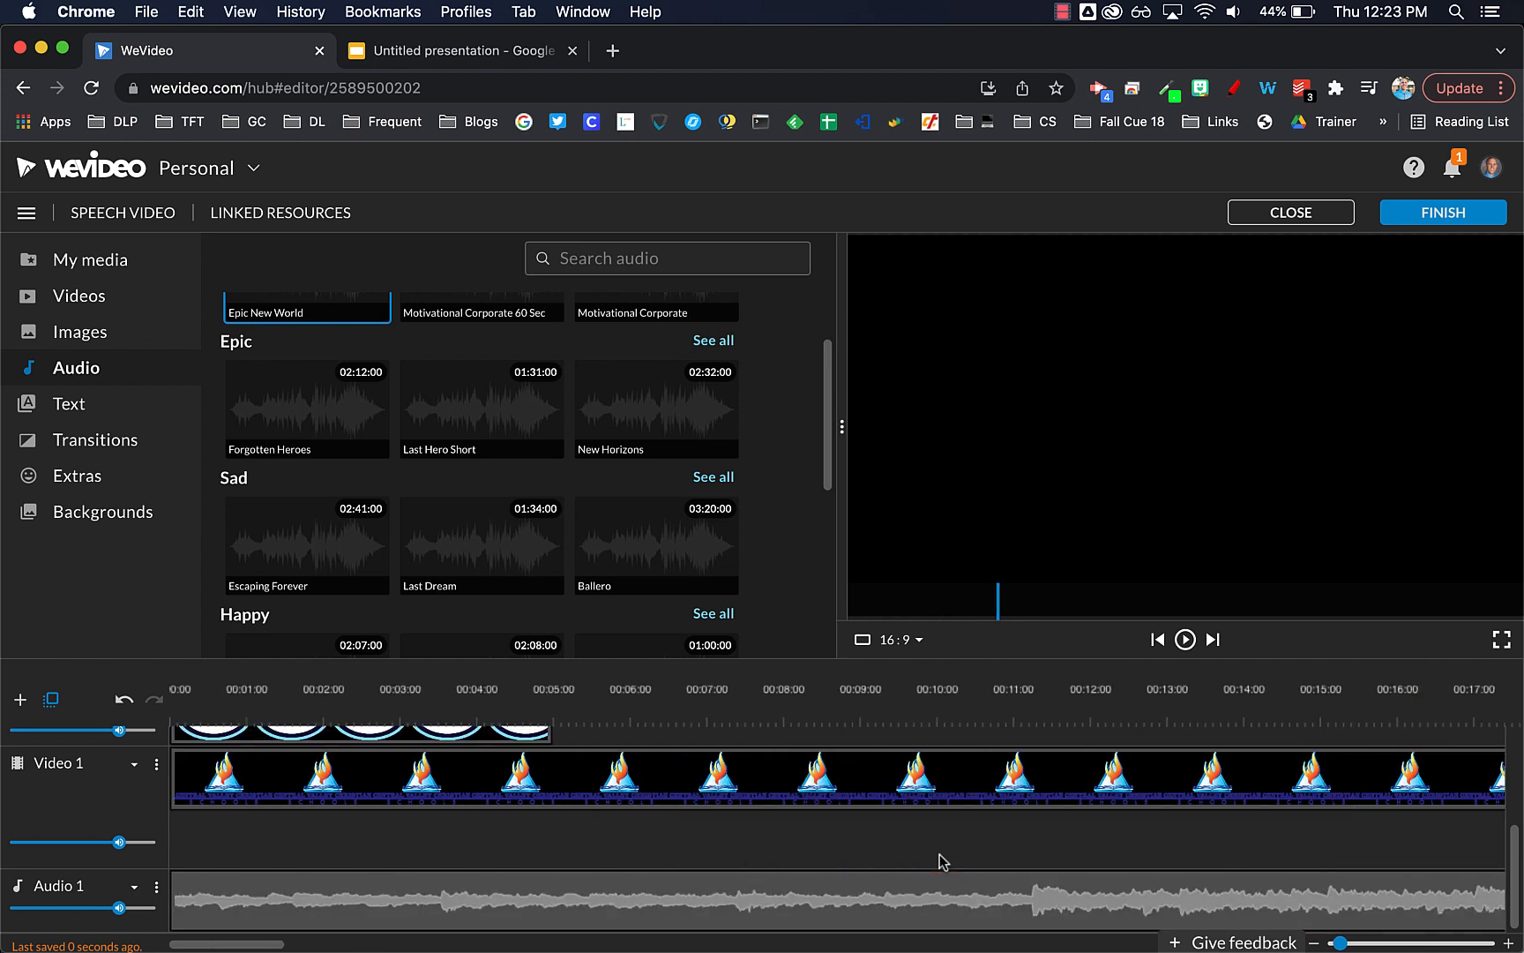
{"action": "left_click", "coordinate": [381, 896]}
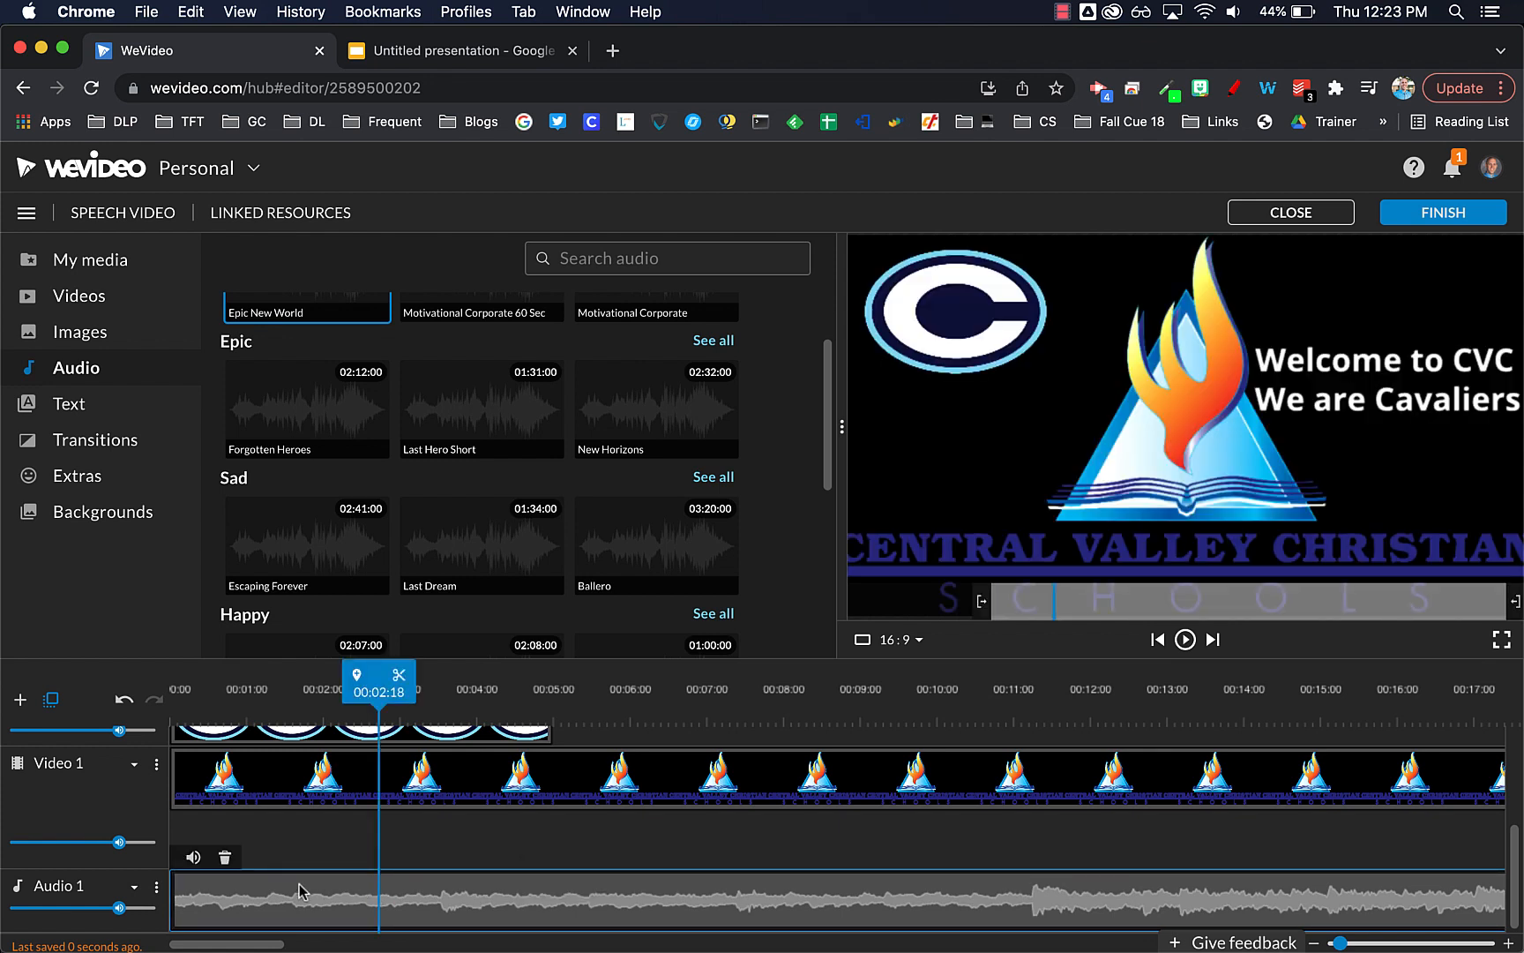
{"action": "left_click", "coordinate": [193, 857]}
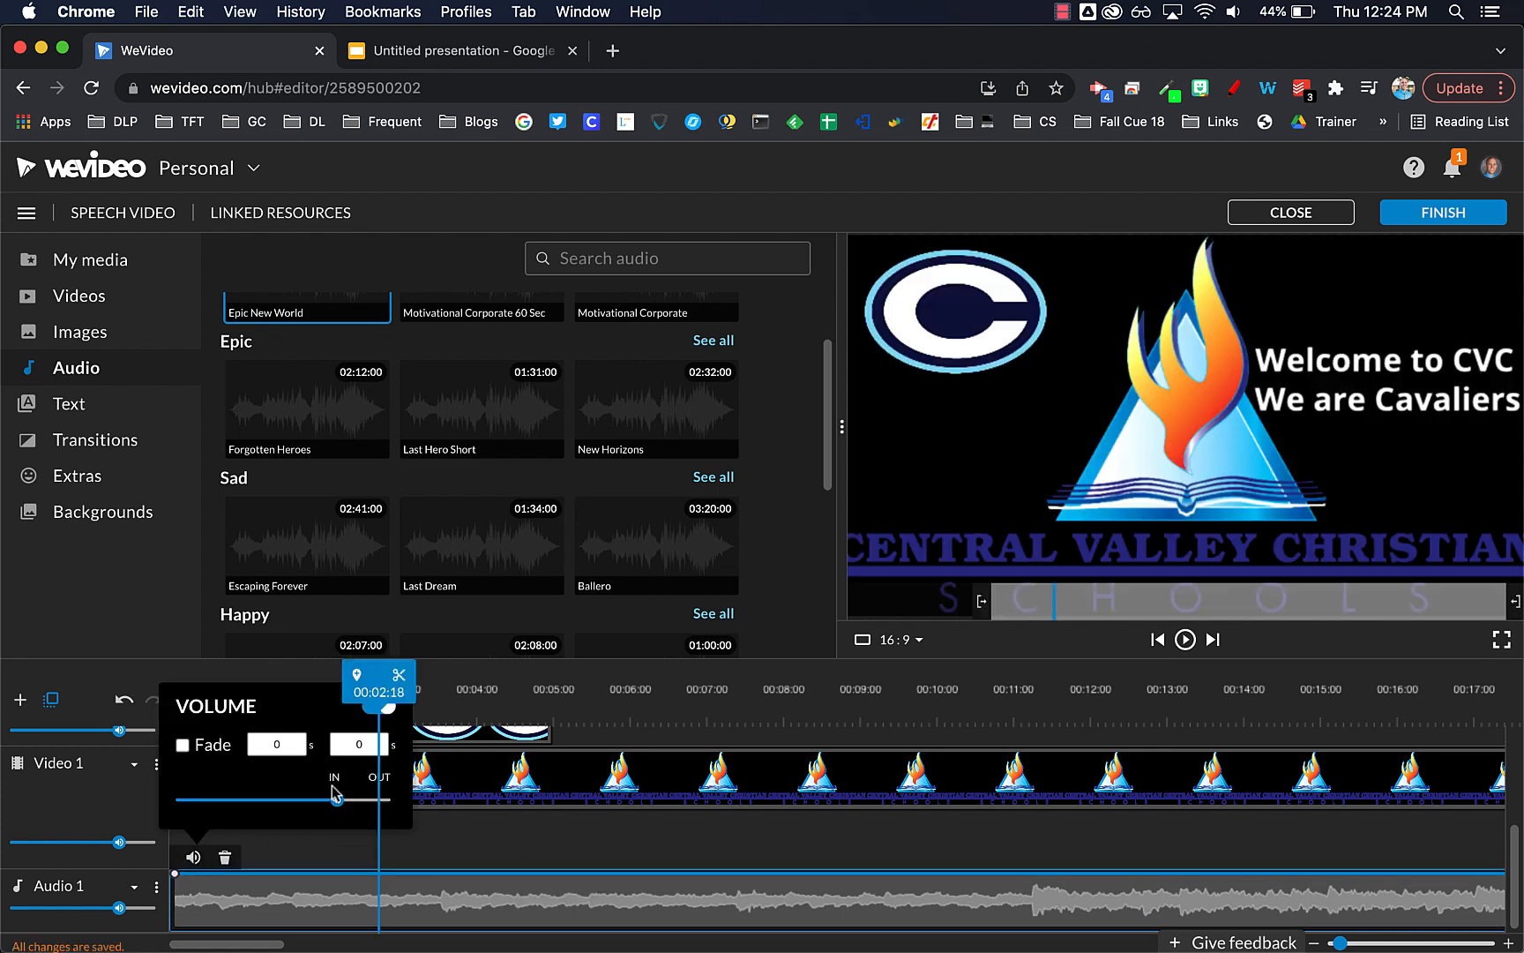
{"action": "mouse_move", "coordinate": [333, 801]}
{"action": "left_click_drag", "start_coordinate": [336, 801], "coordinate": [199, 801]}
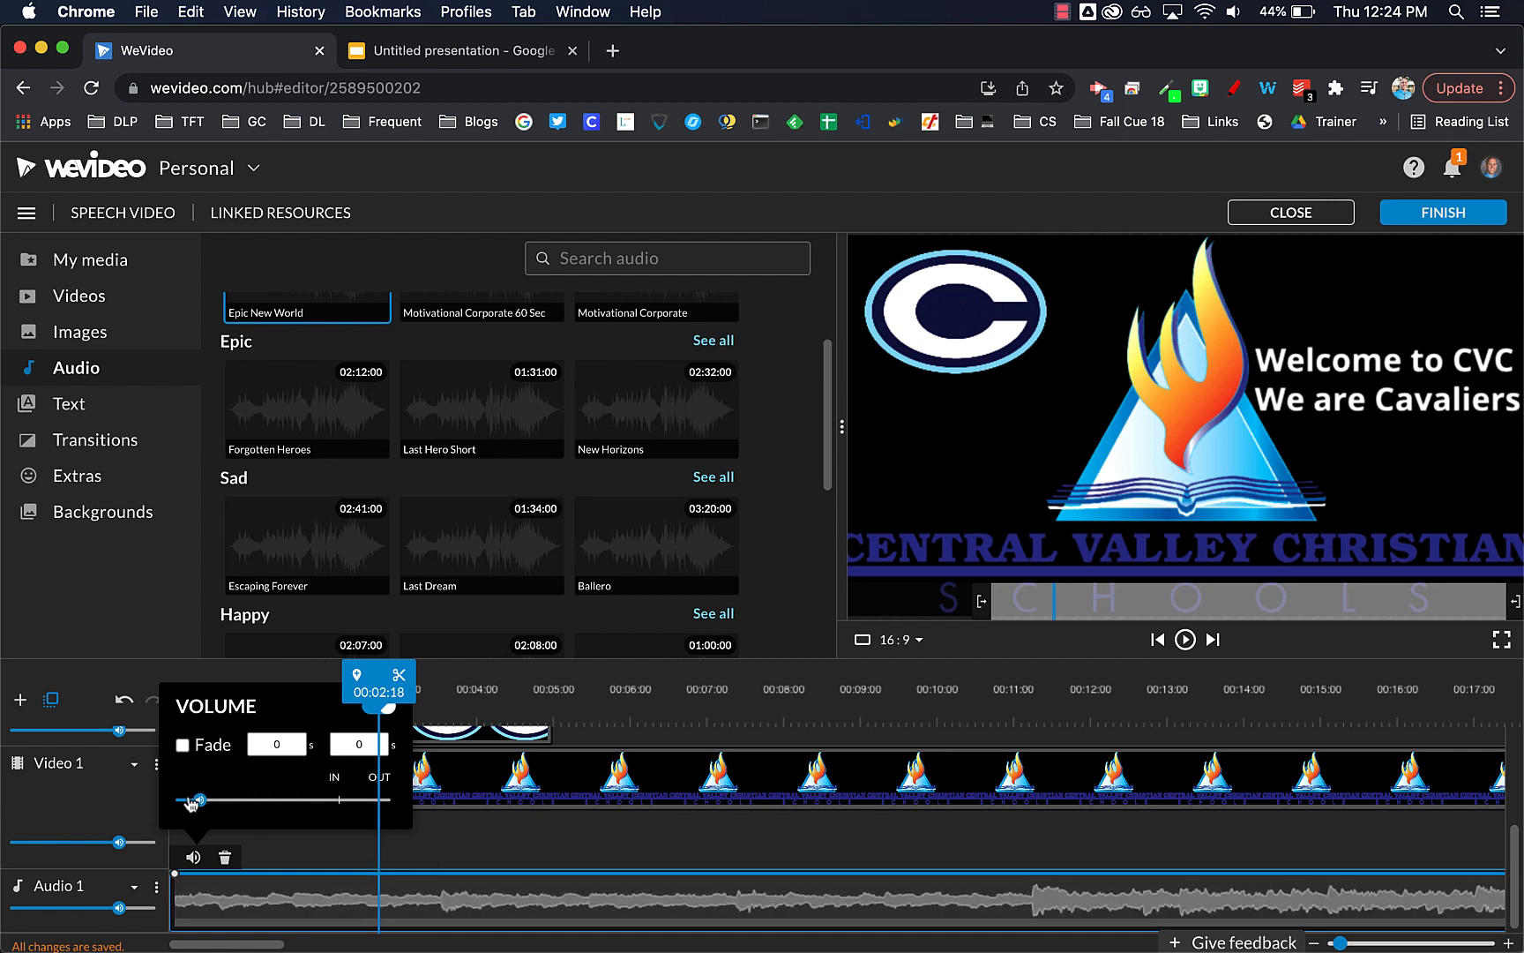
{"action": "mouse_move", "coordinate": [201, 800]}
{"action": "left_click_drag", "start_coordinate": [201, 800], "coordinate": [338, 803]}
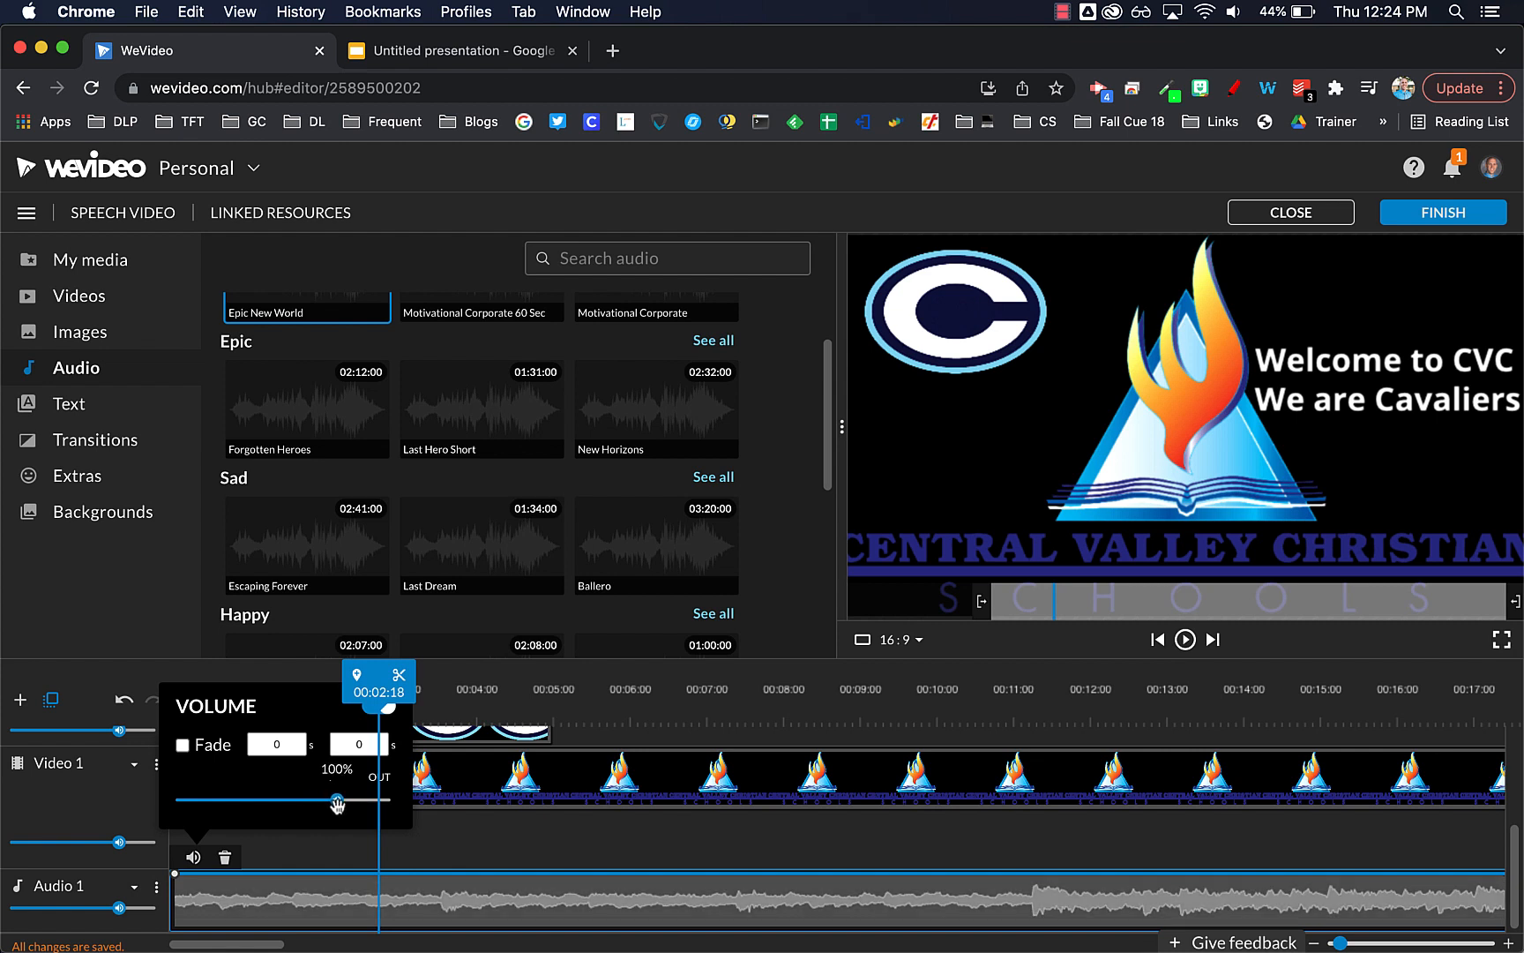
{"action": "left_click", "coordinate": [183, 743]}
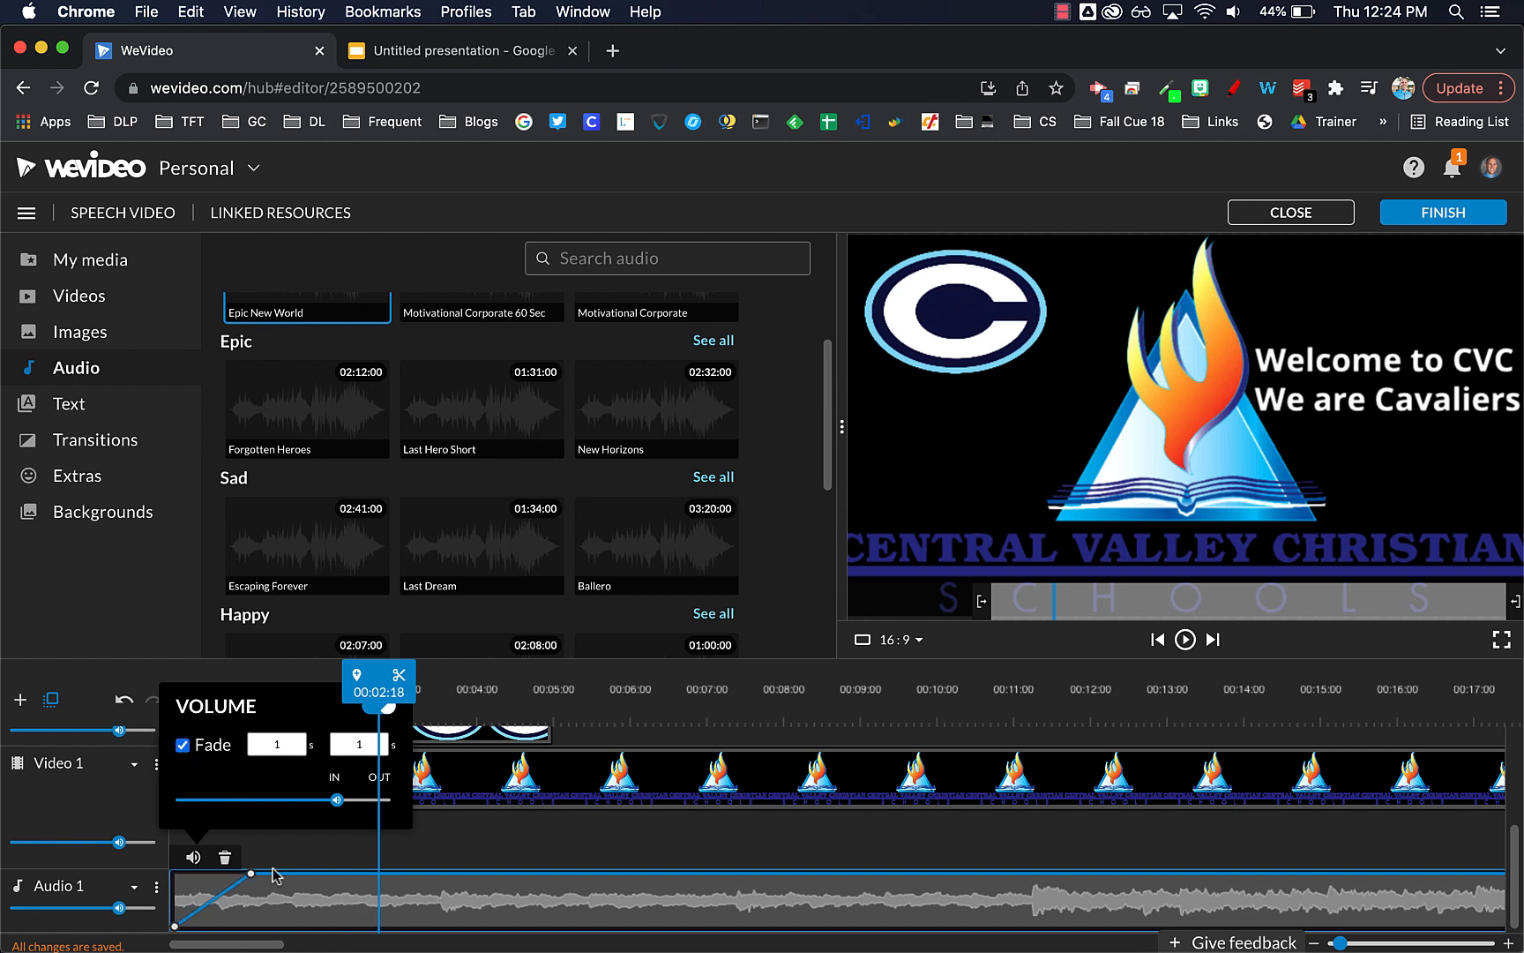
{"action": "left_click_drag", "start_coordinate": [250, 874], "coordinate": [254, 918]}
- Shape the music's volume beneath the last video clip with points near its start, at about 73% around its middle, and at its end
{"action": "scroll", "coordinate": [370, 927], "scroll_direction": "right", "scroll_amount": 15}
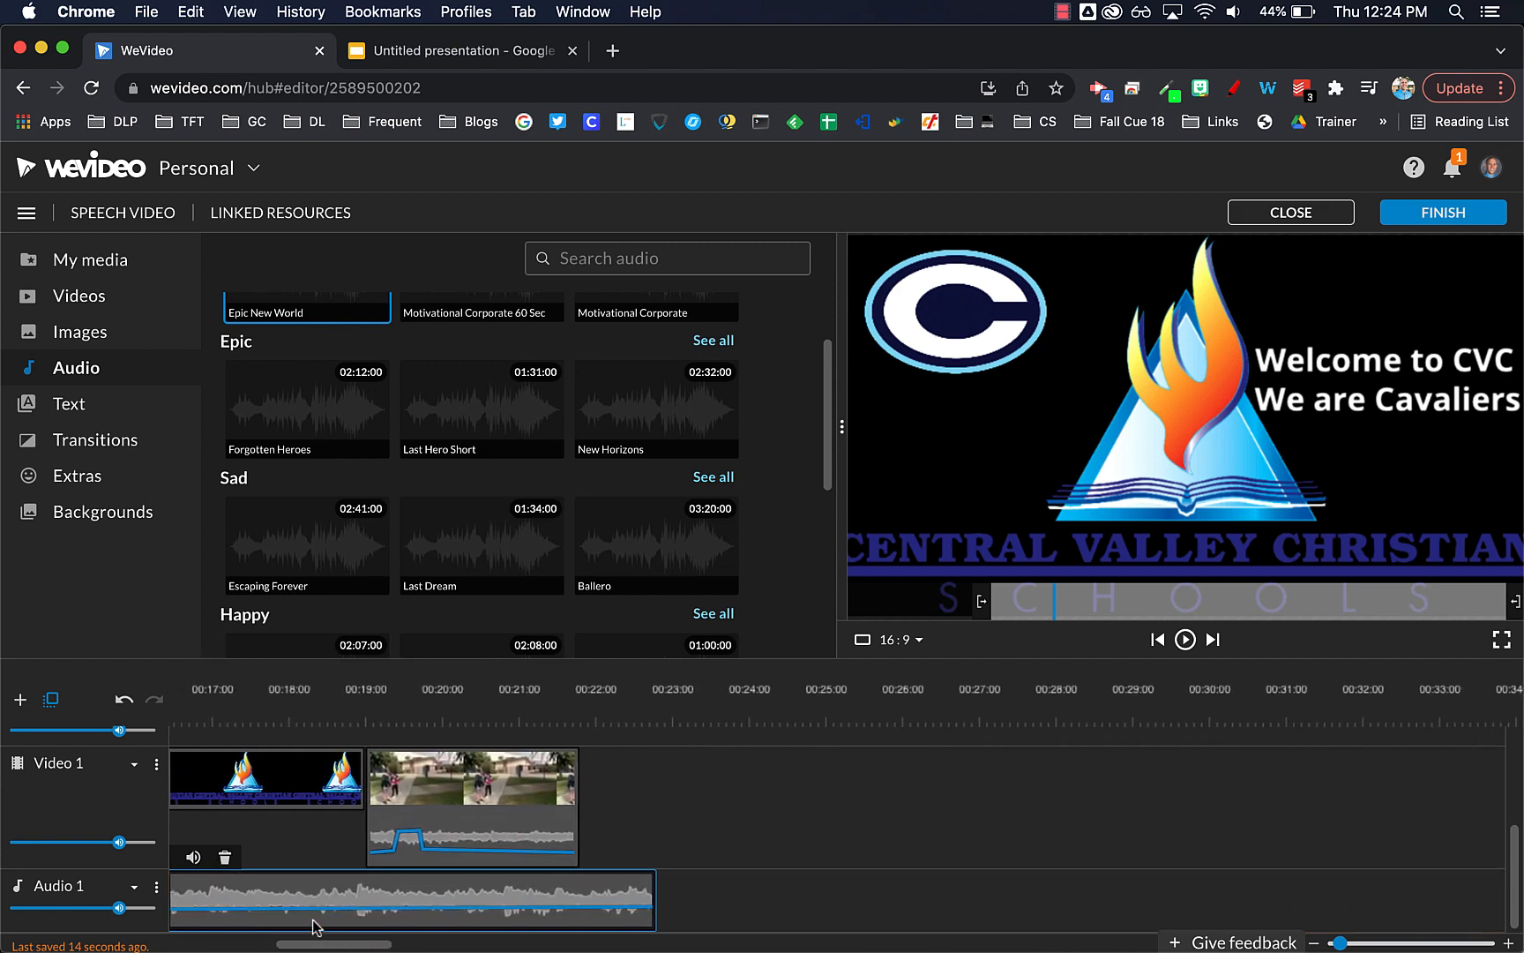
{"action": "left_click", "coordinate": [476, 911]}
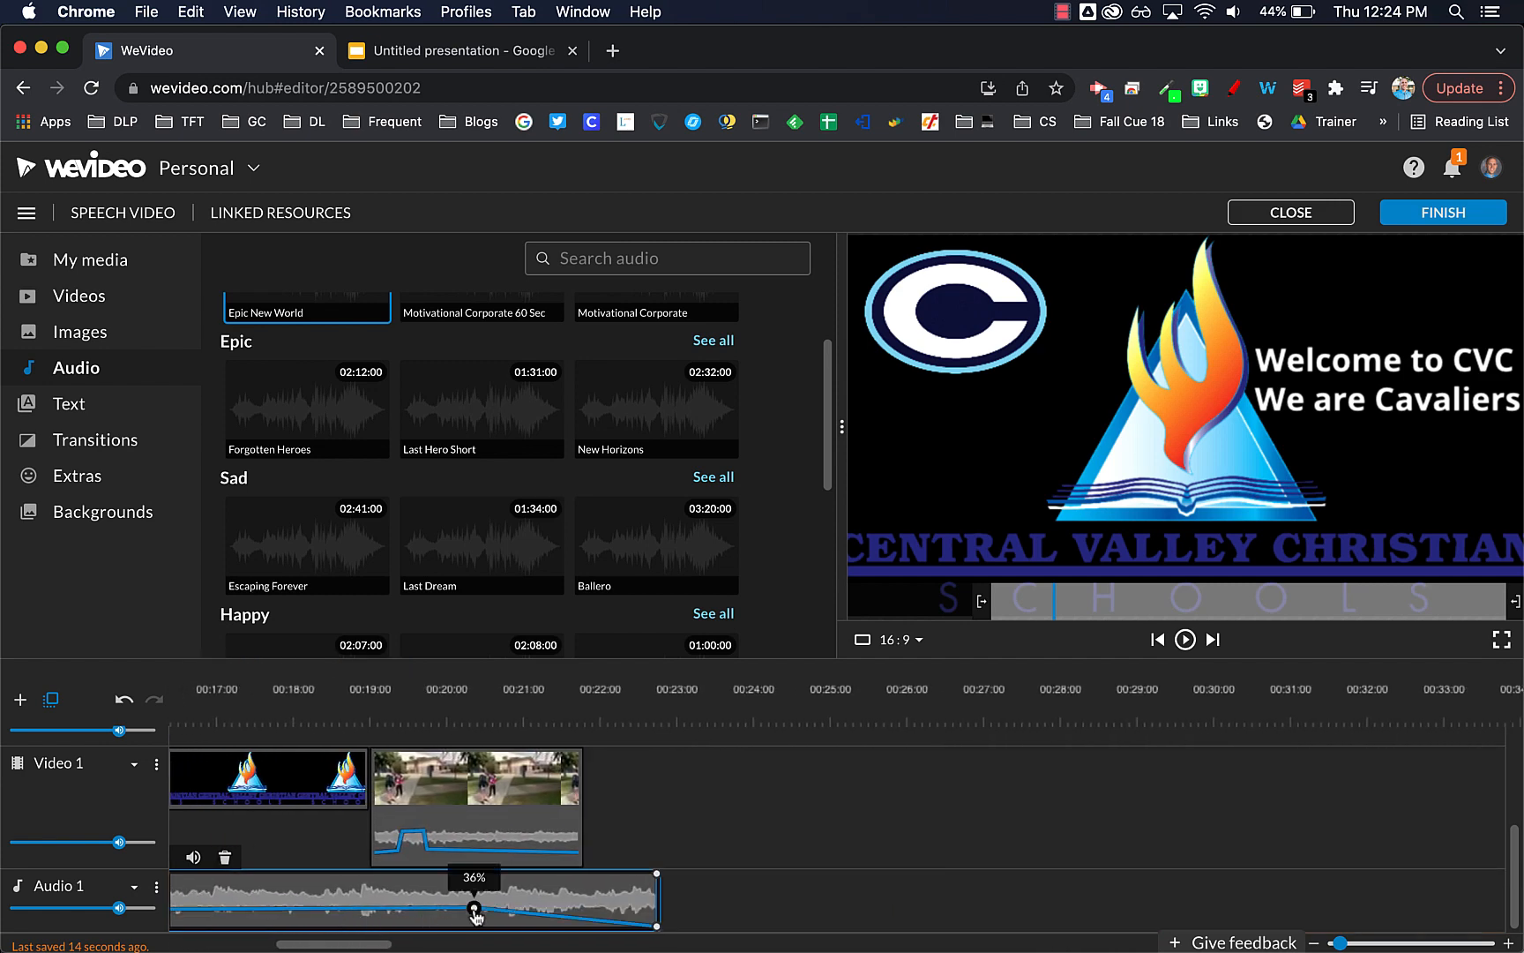
{"action": "mouse_move", "coordinate": [474, 914]}
{"action": "left_mouse_down"}
{"action": "mouse_move", "coordinate": [372, 922]}
{"action": "mouse_move", "coordinate": [468, 891]}
{"action": "left_mouse_up"}
{"action": "left_click", "coordinate": [419, 920]}
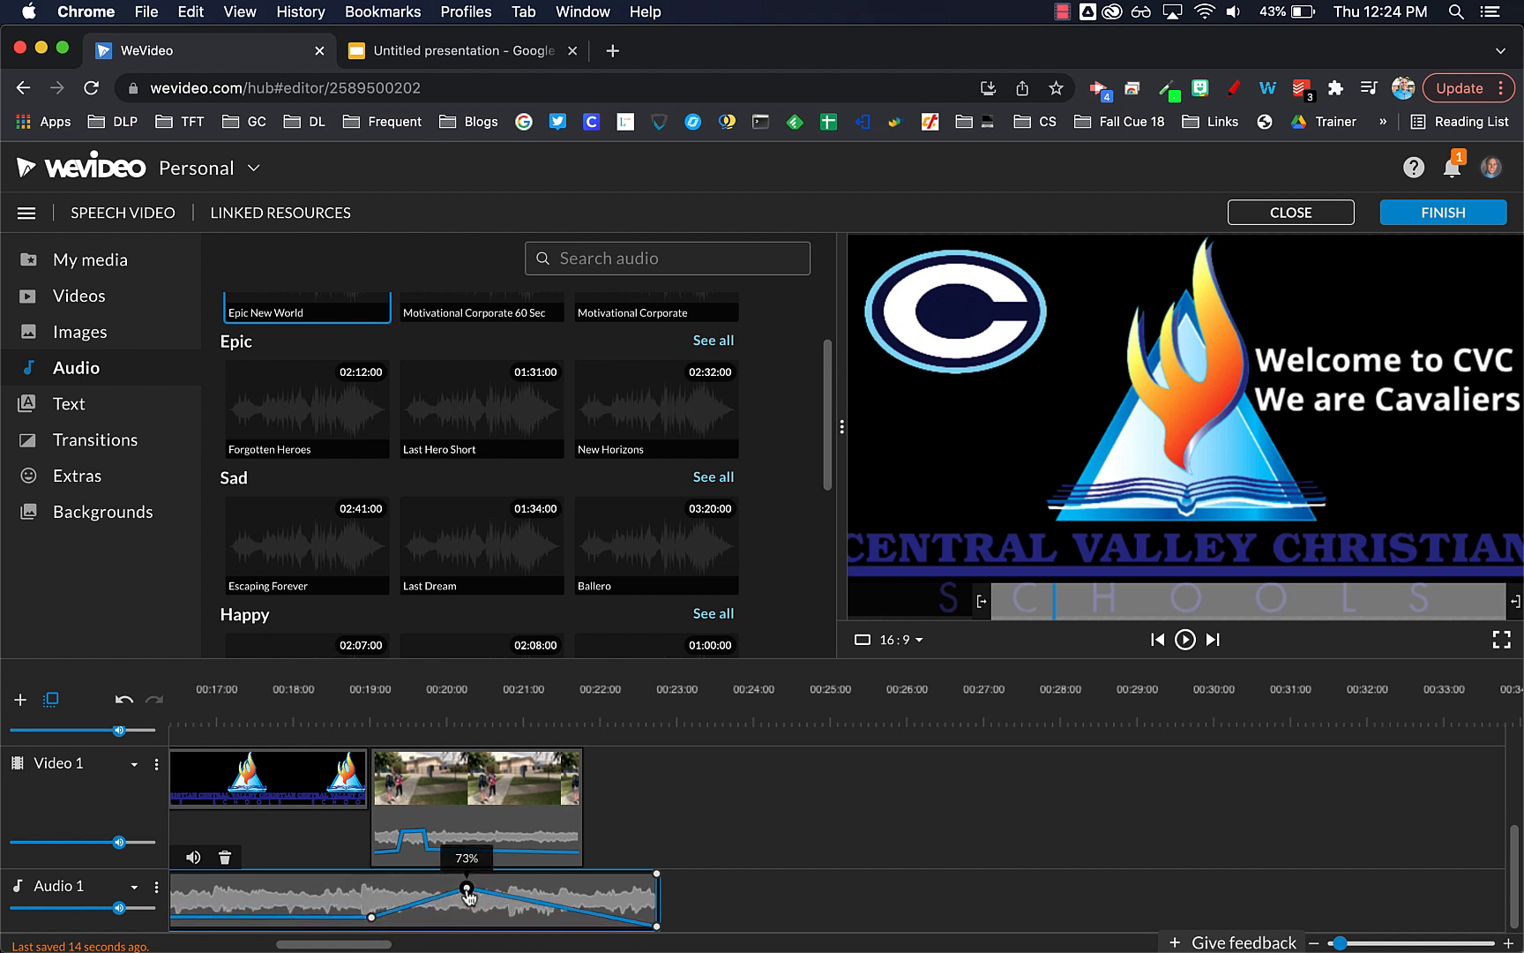
{"action": "left_click", "coordinate": [582, 912]}
{"action": "left_click_drag", "start_coordinate": [582, 912], "coordinate": [579, 884]}
{"action": "scroll", "coordinate": [583, 909], "scroll_direction": "left", "scroll_amount": 15}
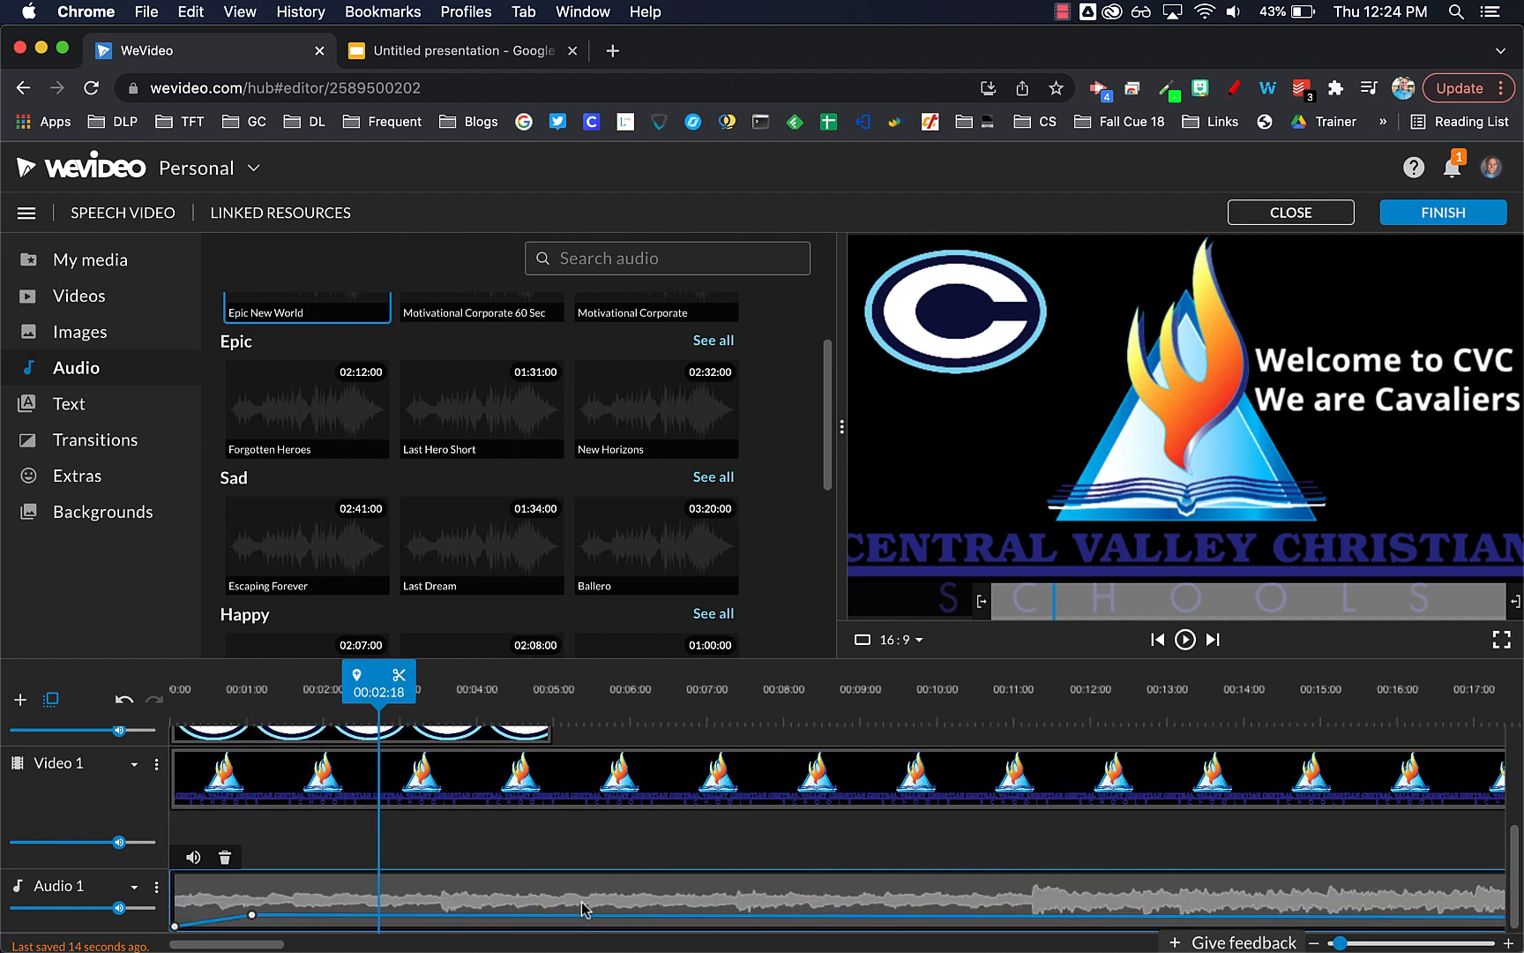
{"action": "left_click", "coordinate": [691, 852]}
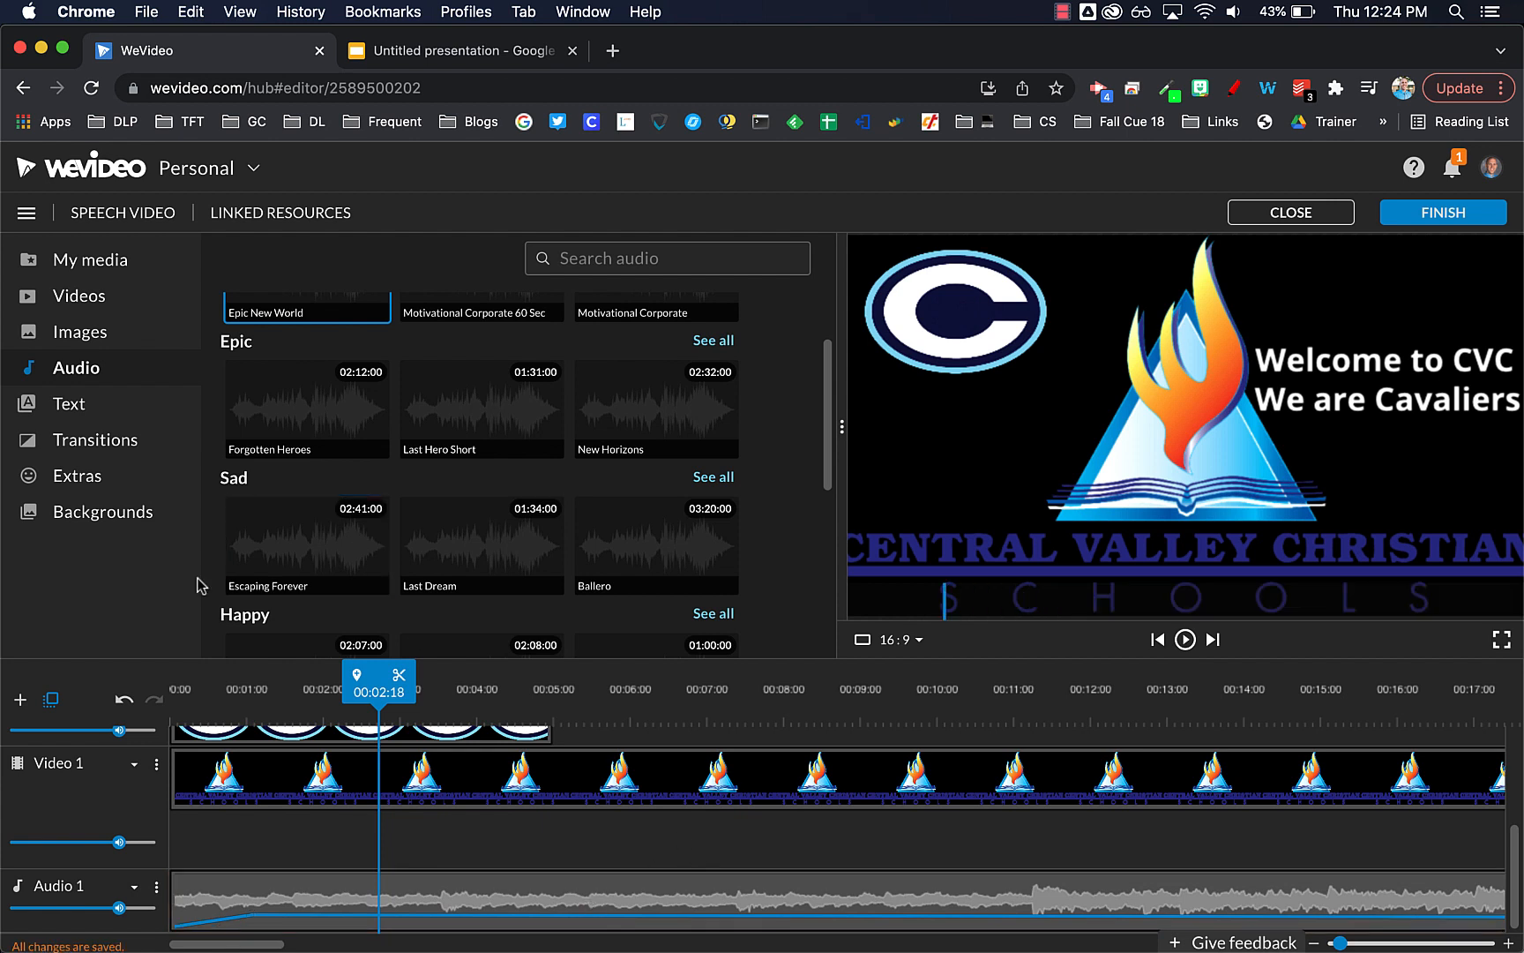
- Record a voiceover of about 16 seconds from 00:00:00 with the video muted, and save it to the timeline
{"action": "left_click", "coordinate": [103, 277]}
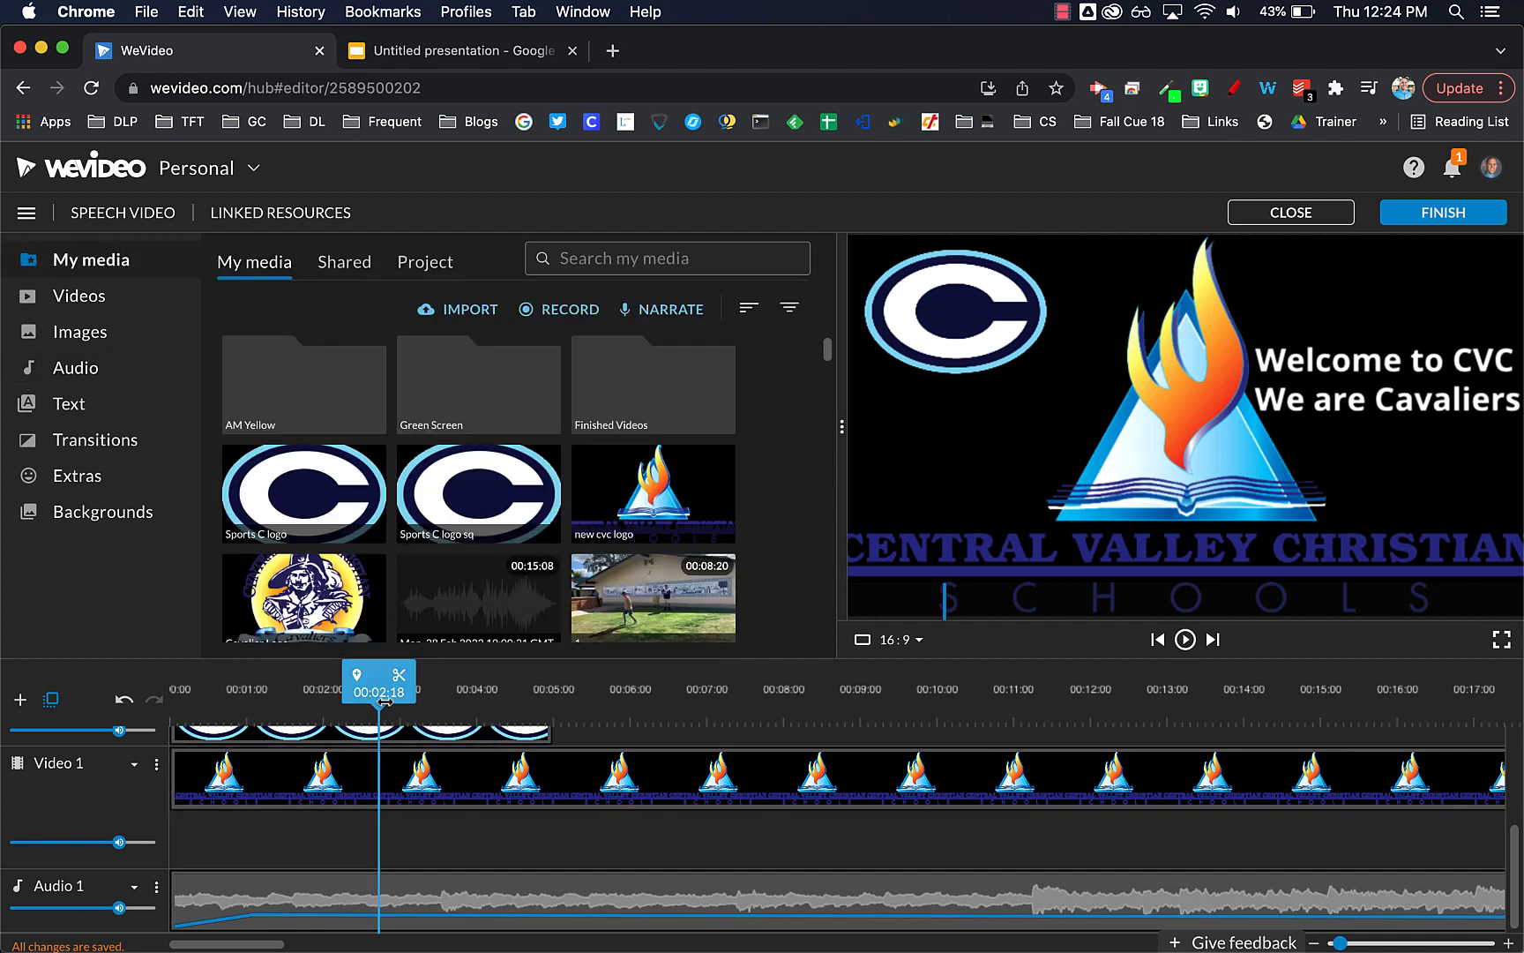
{"action": "left_click_drag", "start_coordinate": [379, 691], "coordinate": [166, 689]}
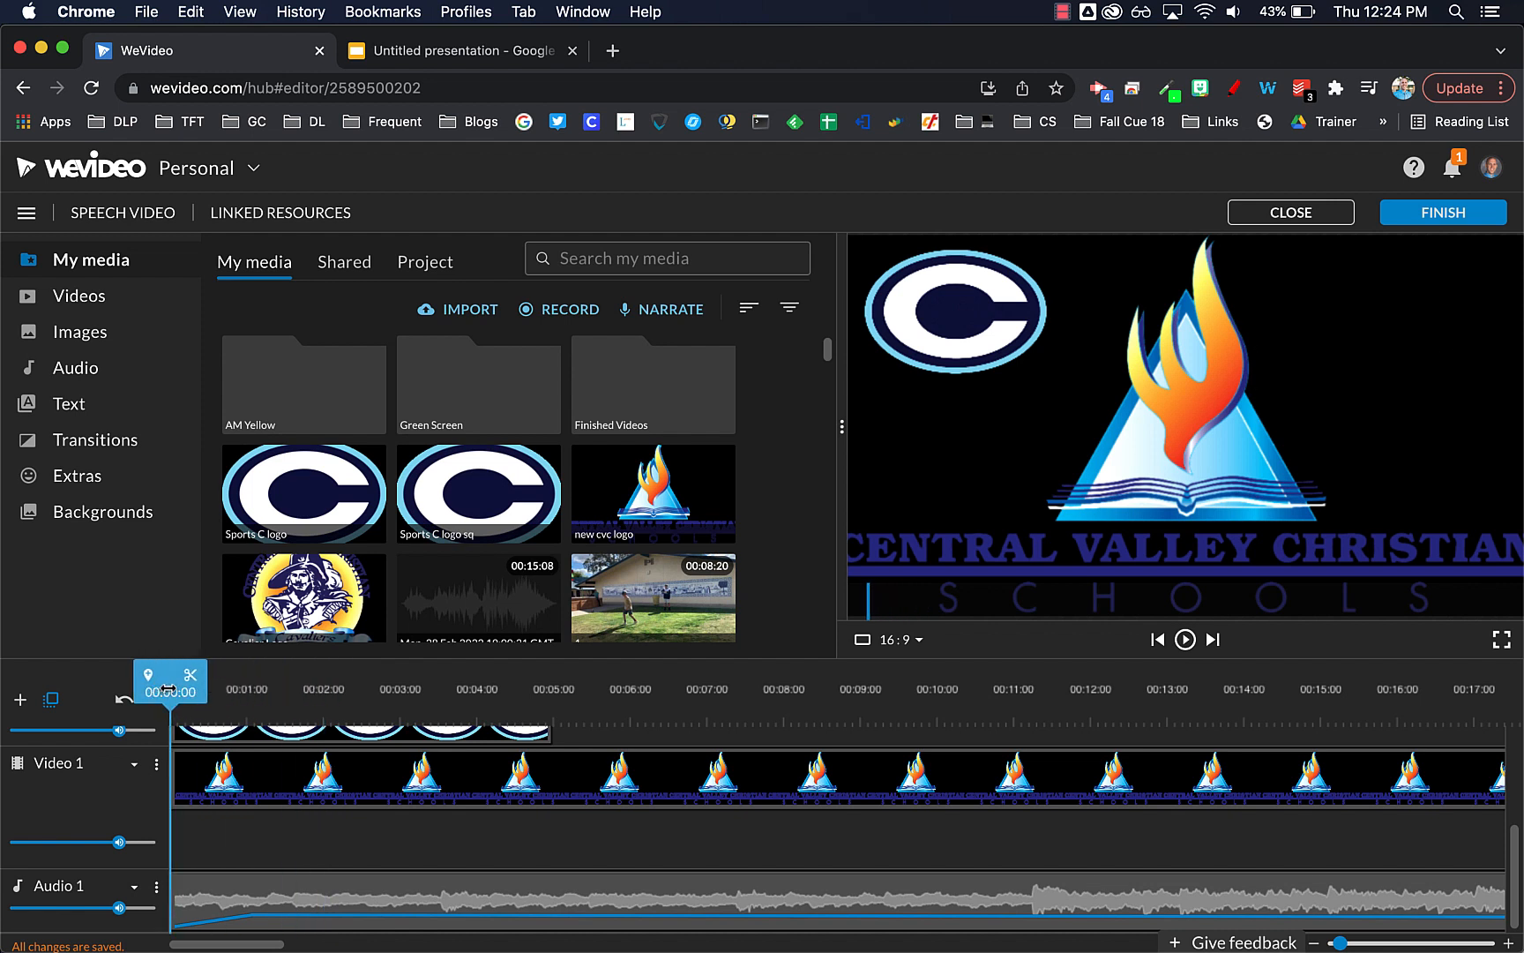
{"action": "left_click", "coordinate": [651, 314]}
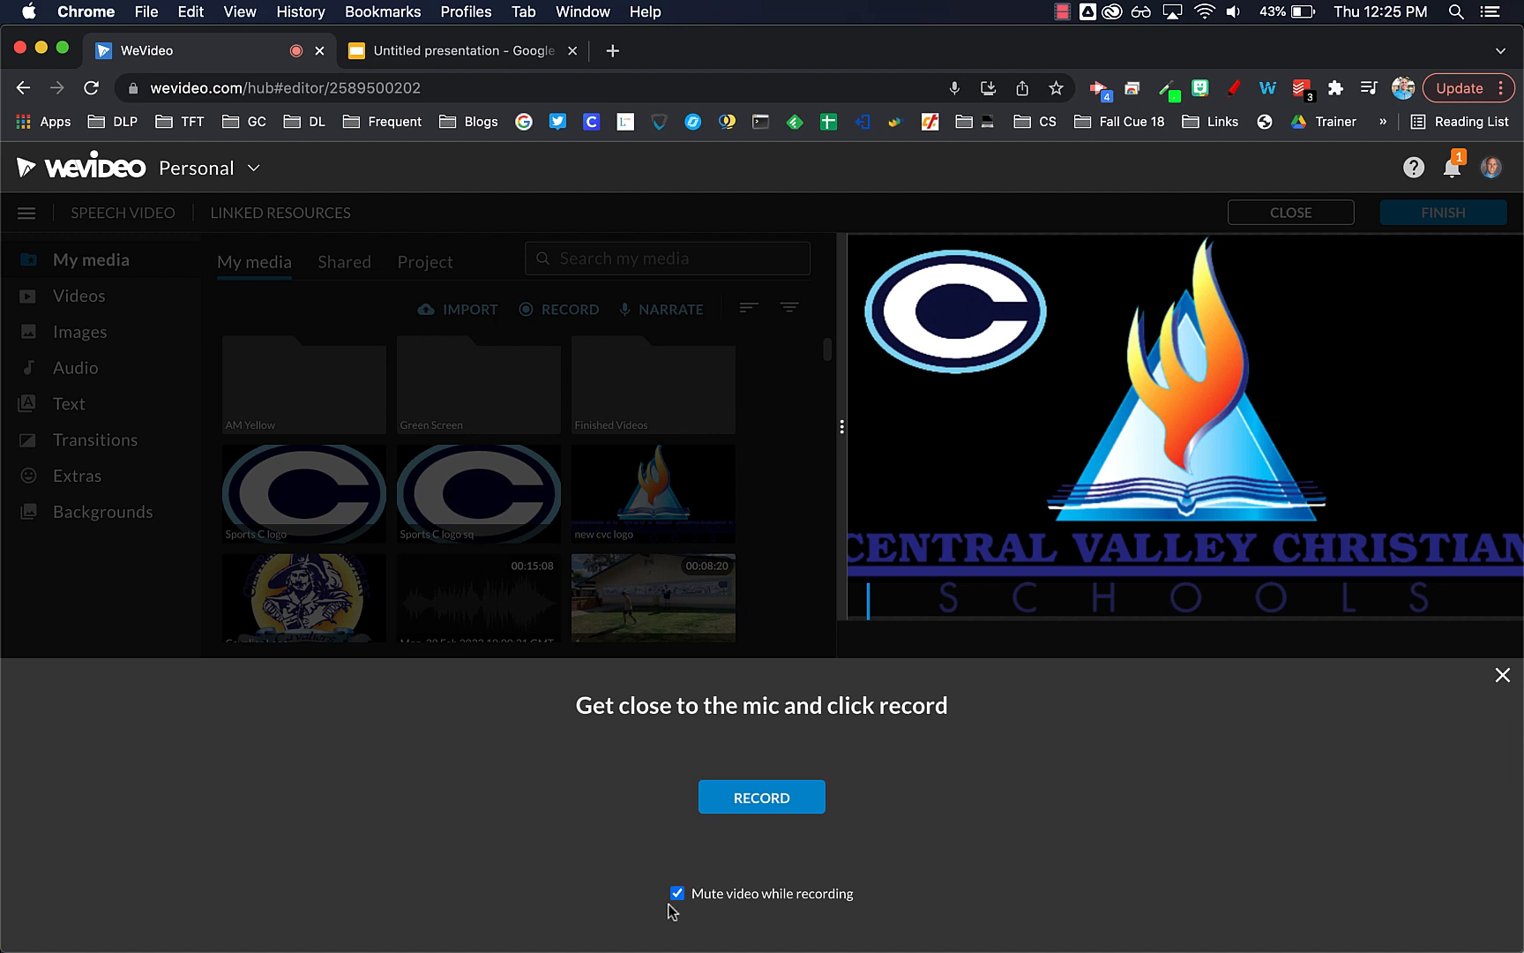
{"action": "left_click", "coordinate": [762, 799]}
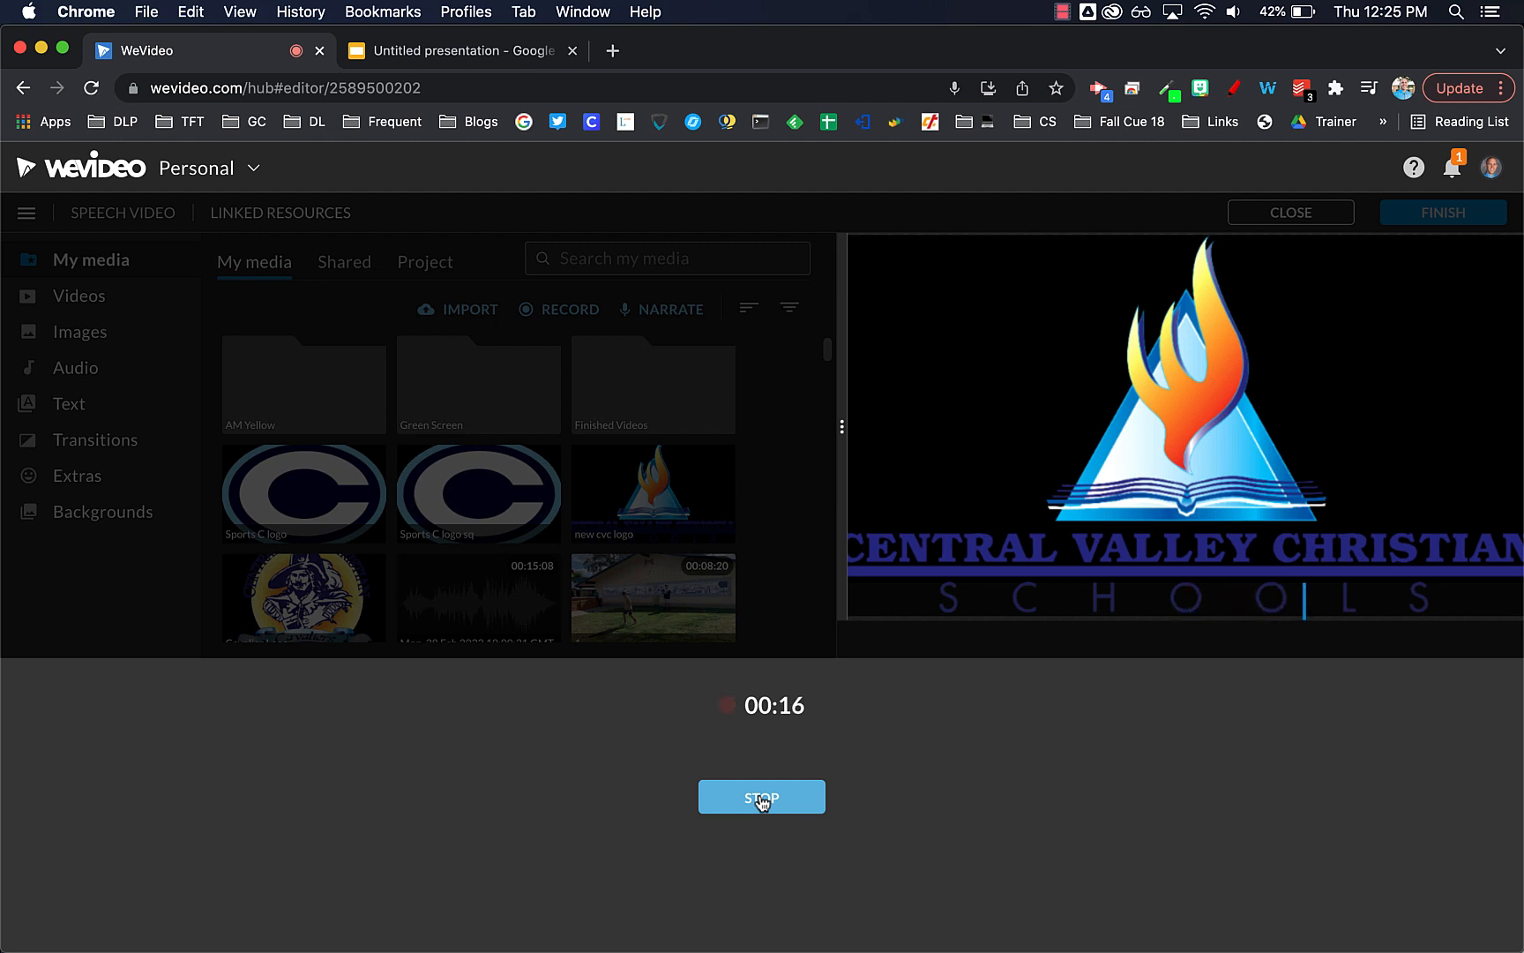
{"action": "left_click", "coordinate": [762, 799]}
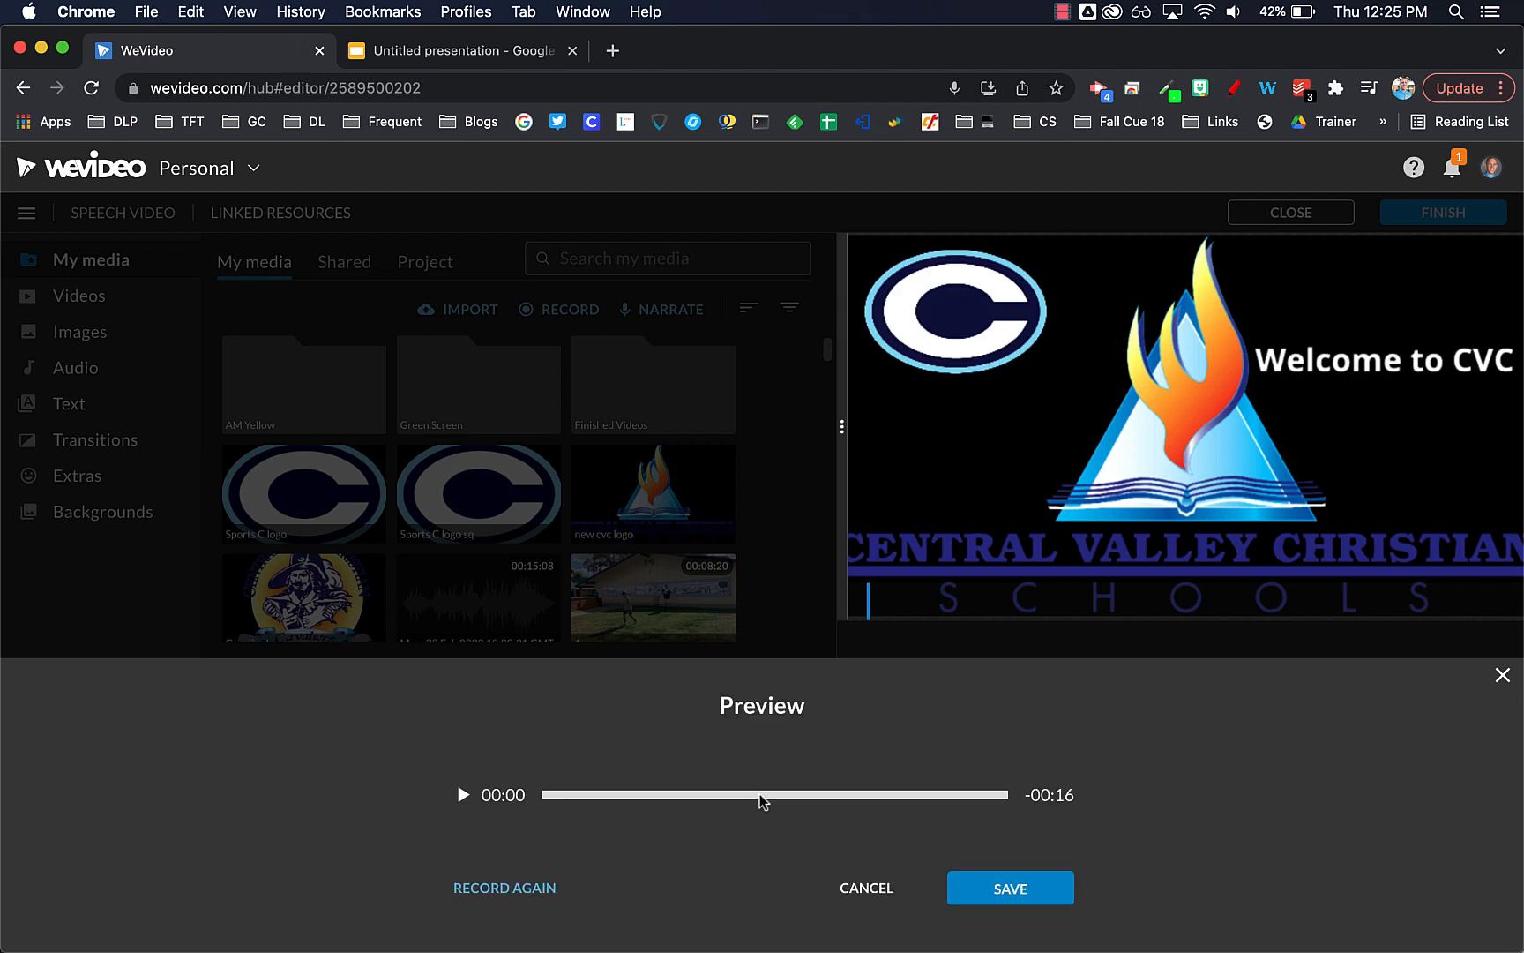
{"action": "left_click", "coordinate": [1003, 902]}
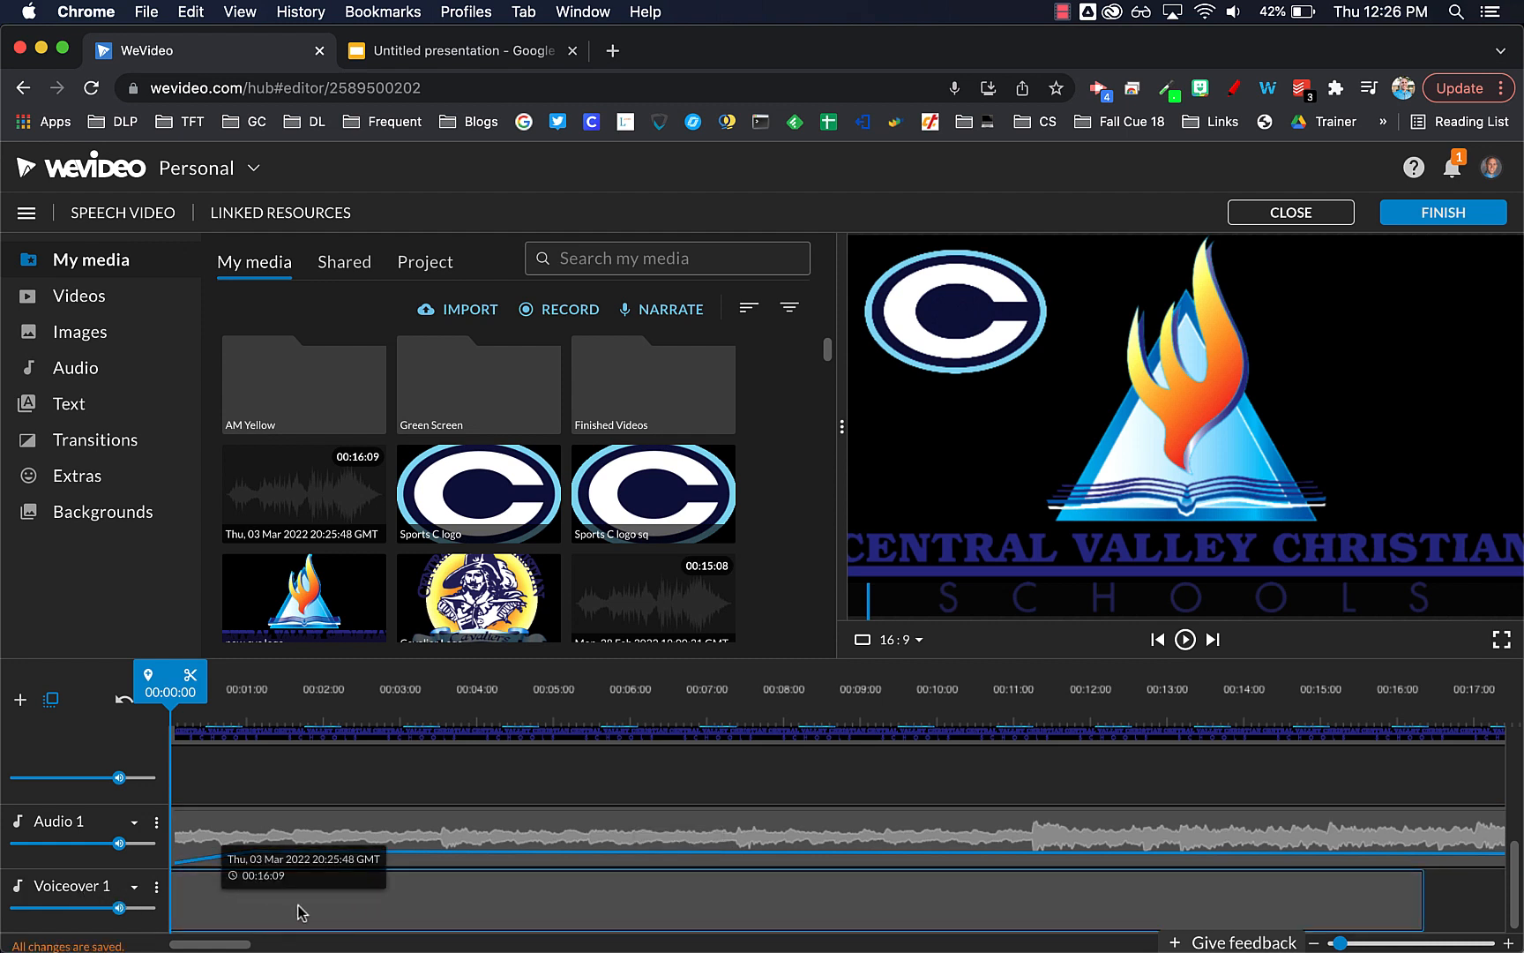
- Split the Voiceover 1 clip at 00:15:20 and delete the short piece after the cut
{"action": "left_click", "coordinate": [932, 910]}
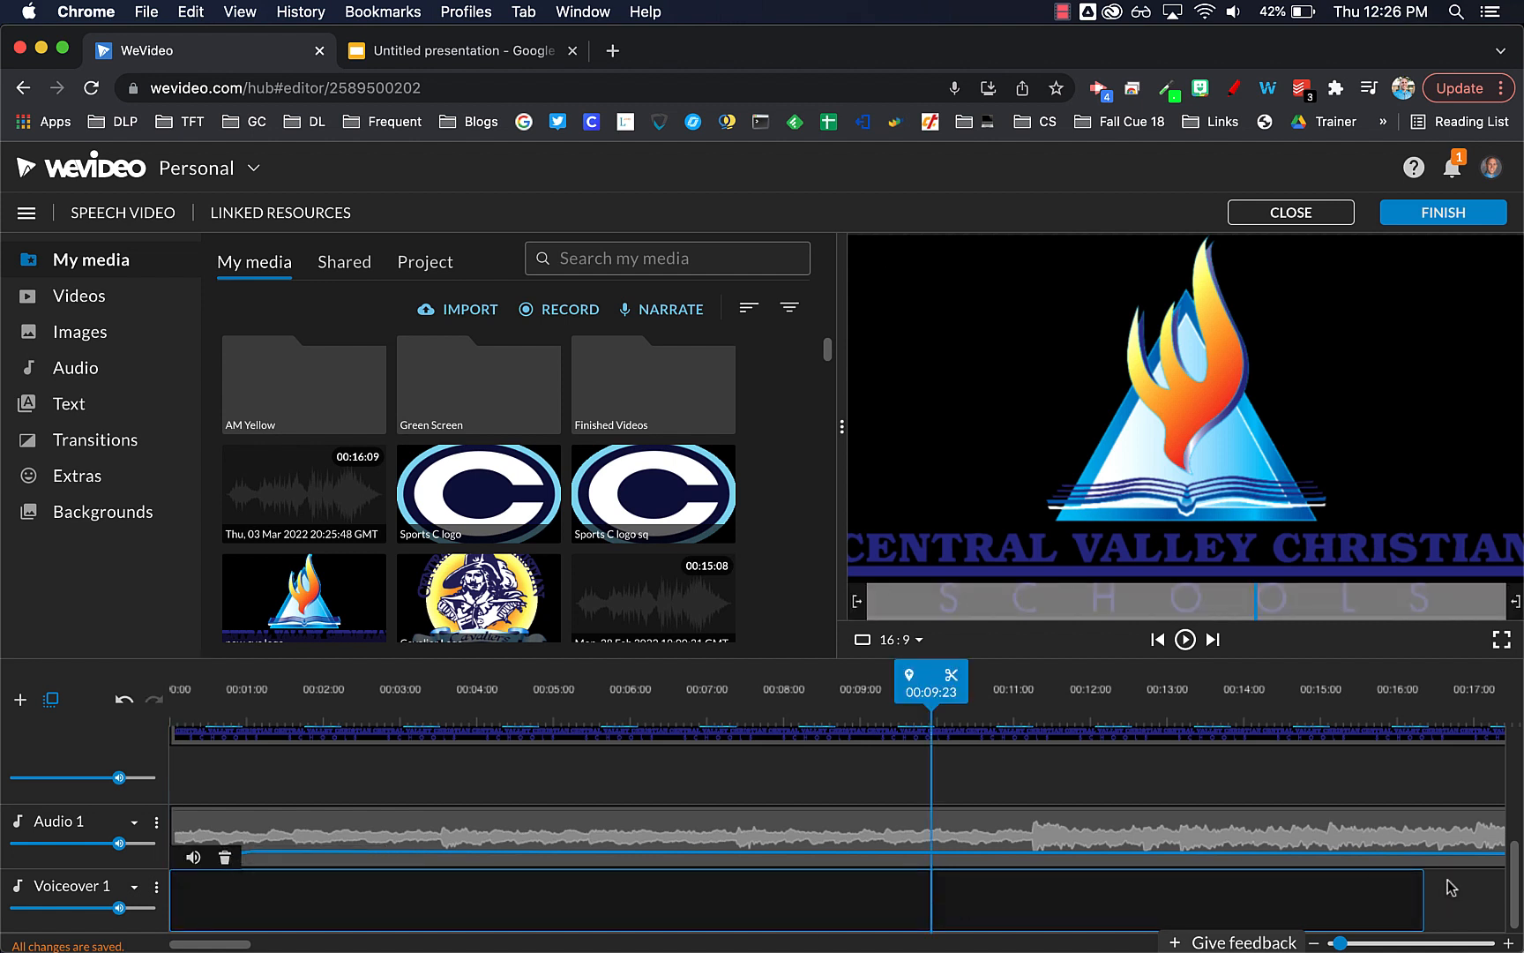
{"action": "left_click_drag", "start_coordinate": [933, 776], "coordinate": [1376, 773]}
{"action": "left_click", "coordinate": [1405, 674]}
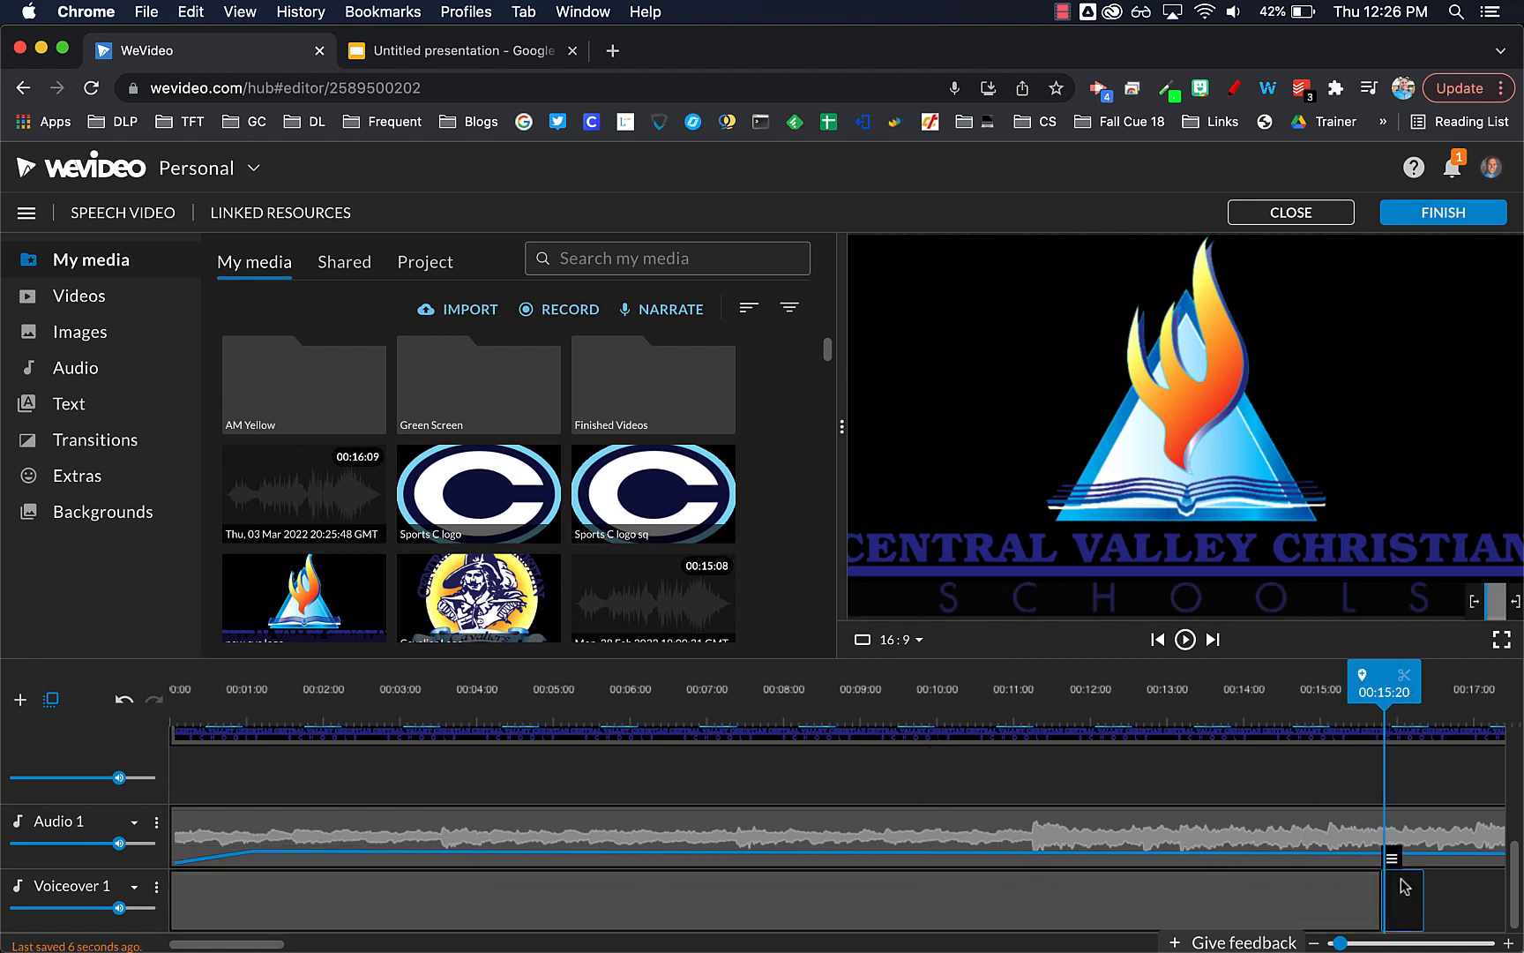
{"action": "key", "text": "Delete"}
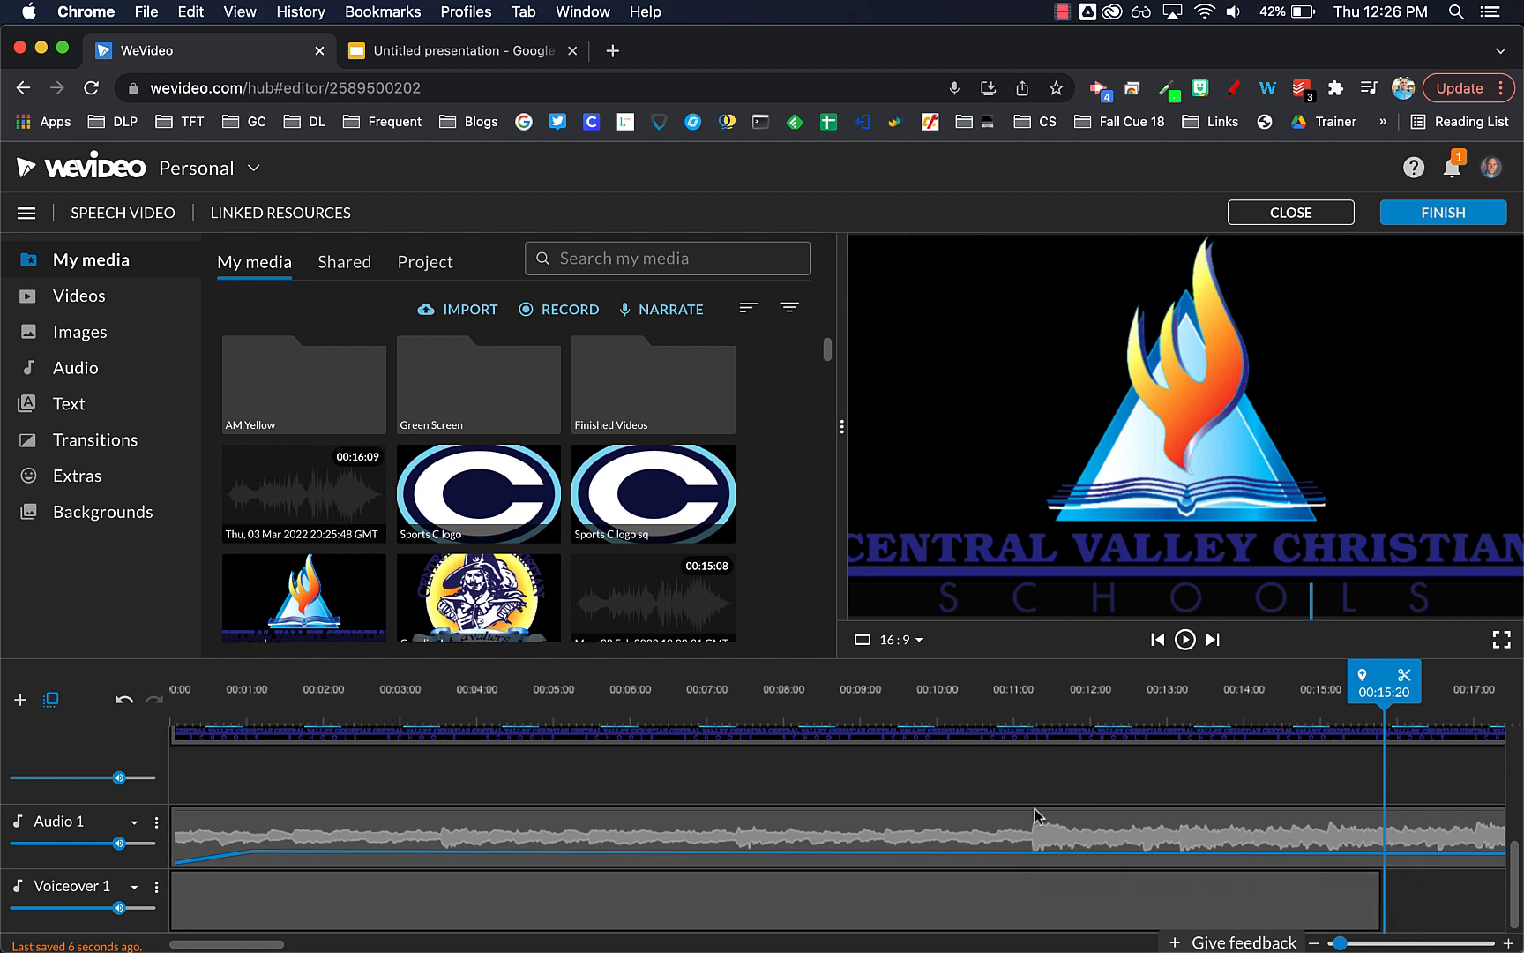
- Add a Dip To Black transition between the flame logo clip and the last video clip on Video 1
{"action": "scroll", "coordinate": [980, 873], "scroll_direction": "up", "scroll_amount": 5}
{"action": "scroll", "coordinate": [756, 854], "scroll_direction": "down", "scroll_amount": 3}
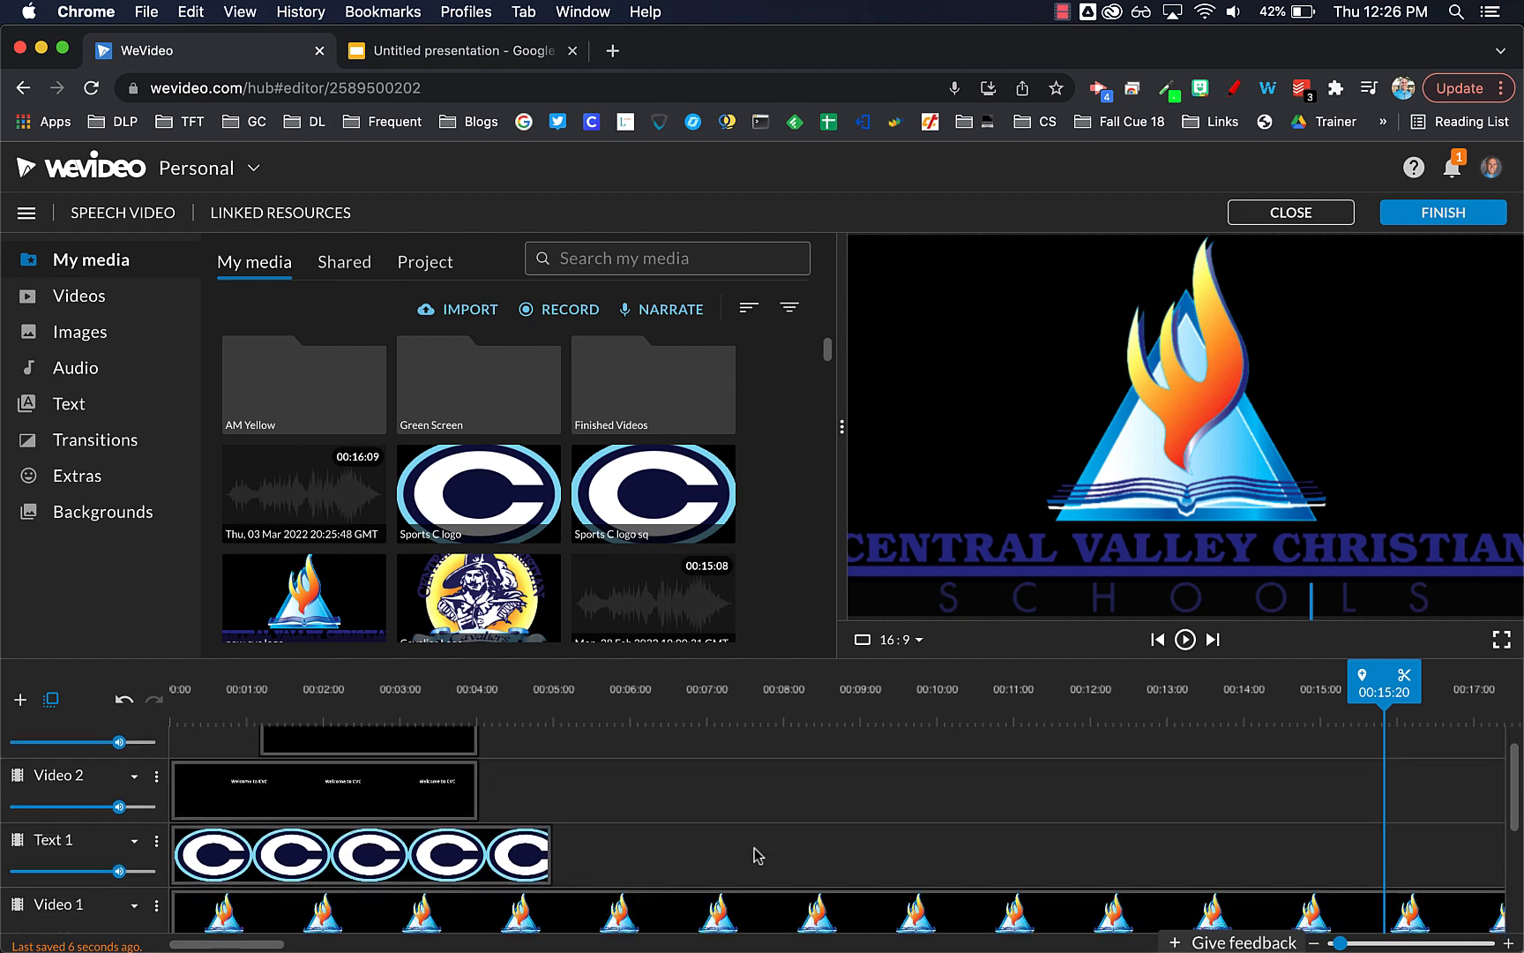
{"action": "scroll", "coordinate": [756, 854], "scroll_direction": "right", "scroll_amount": 5}
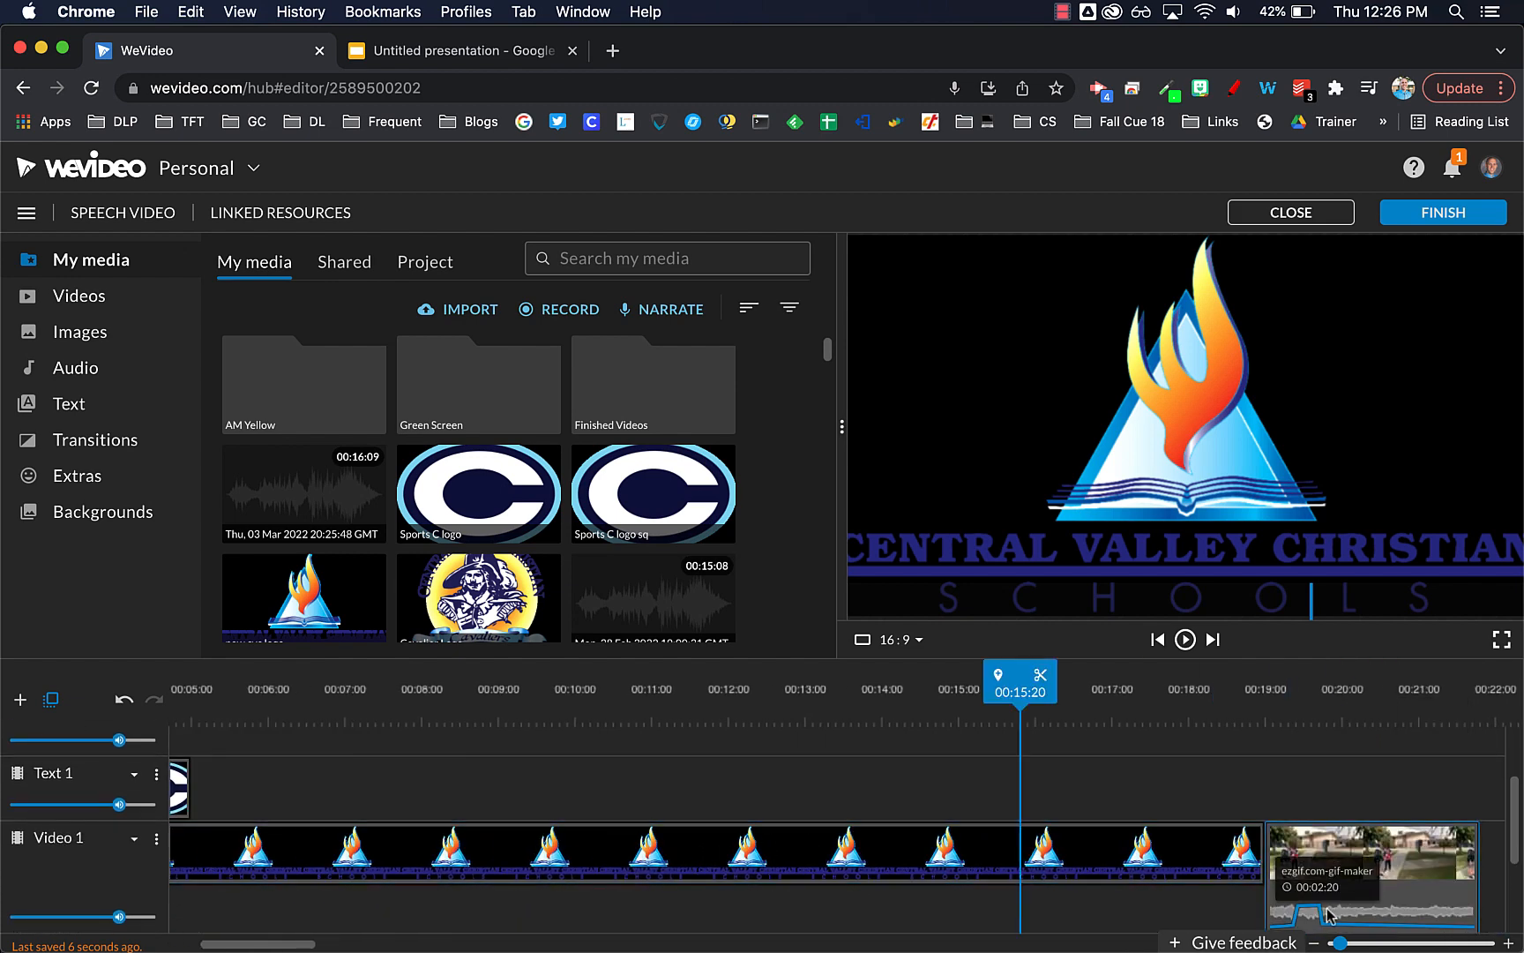
{"action": "scroll", "coordinate": [1177, 801], "scroll_direction": "right", "scroll_amount": 1}
{"action": "scroll", "coordinate": [1178, 801], "scroll_direction": "right", "scroll_amount": 6}
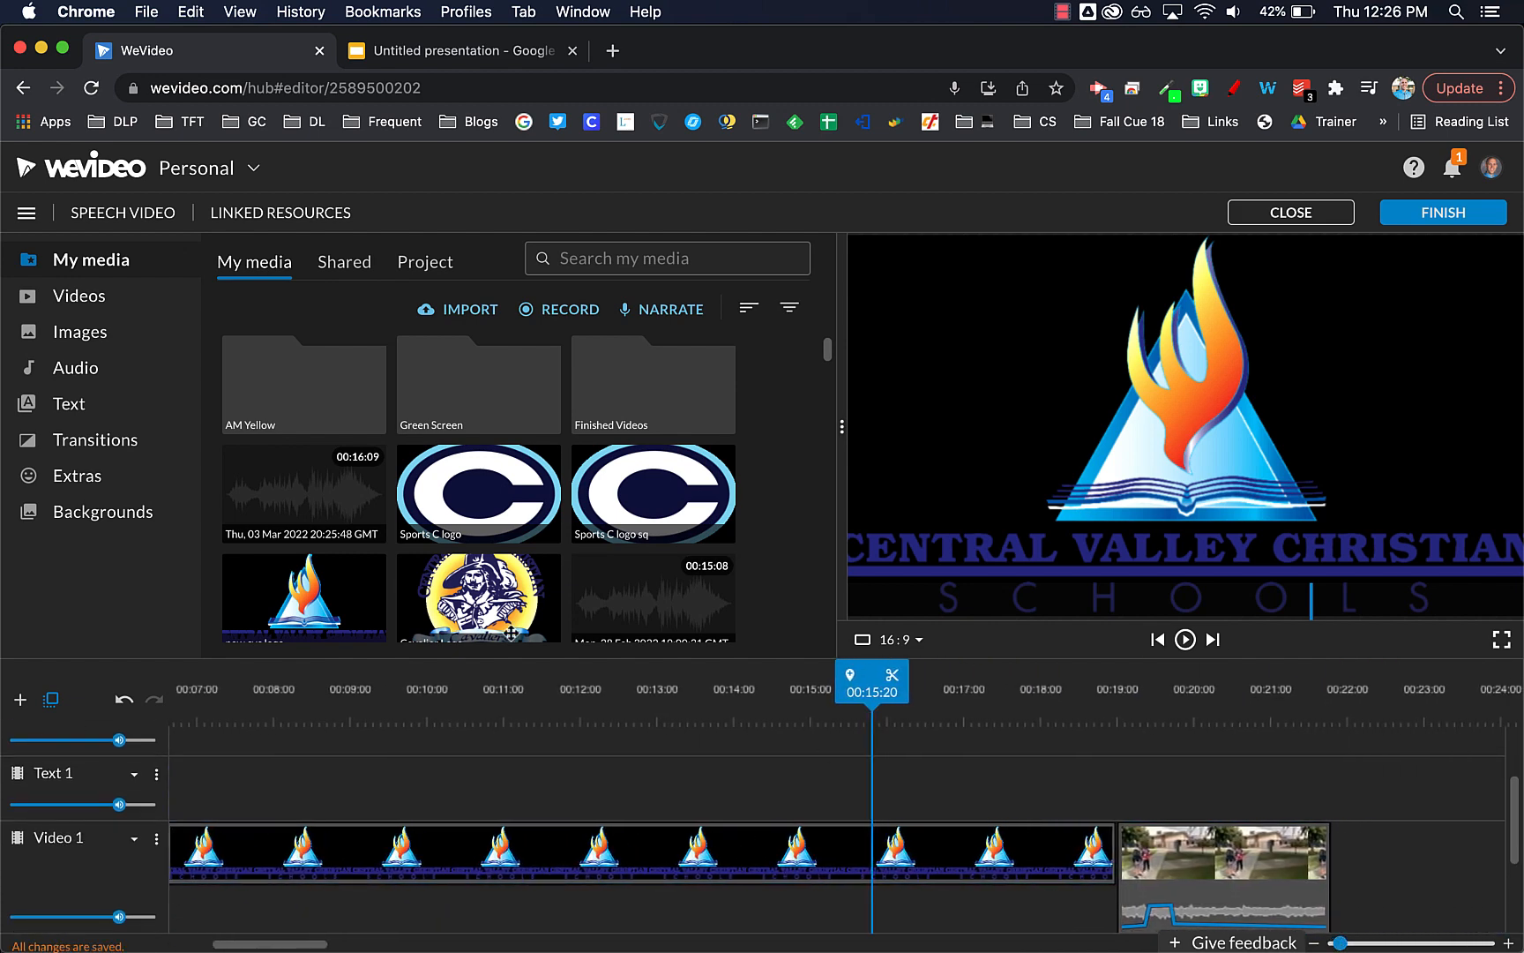
{"action": "left_click", "coordinate": [89, 450]}
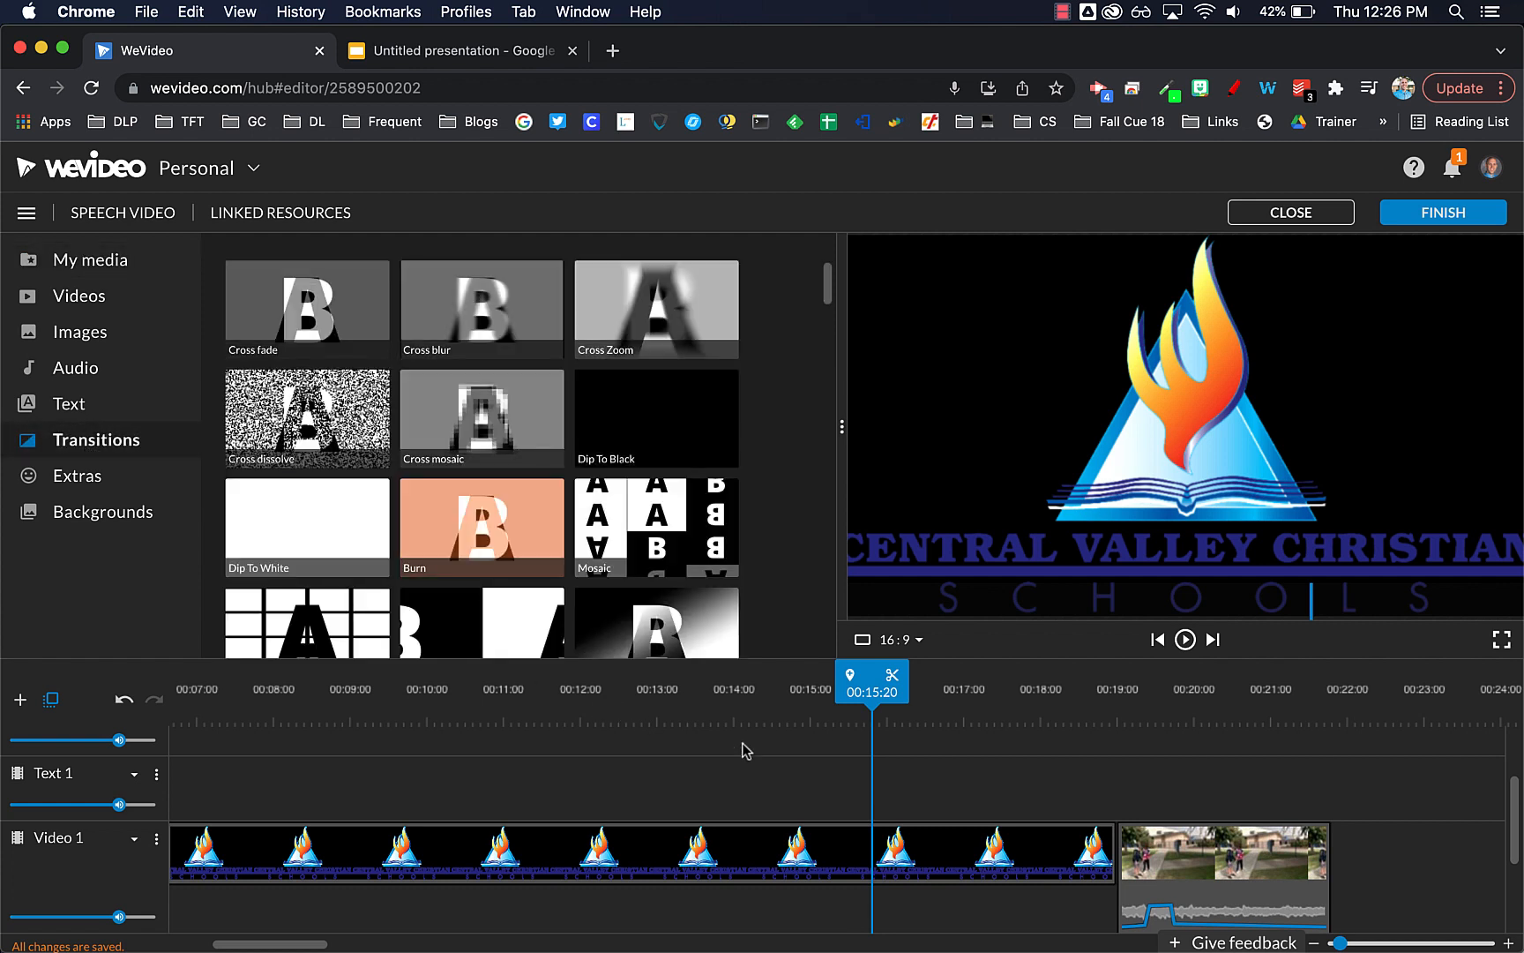
{"action": "scroll", "coordinate": [743, 749], "scroll_direction": "right", "scroll_amount": 15}
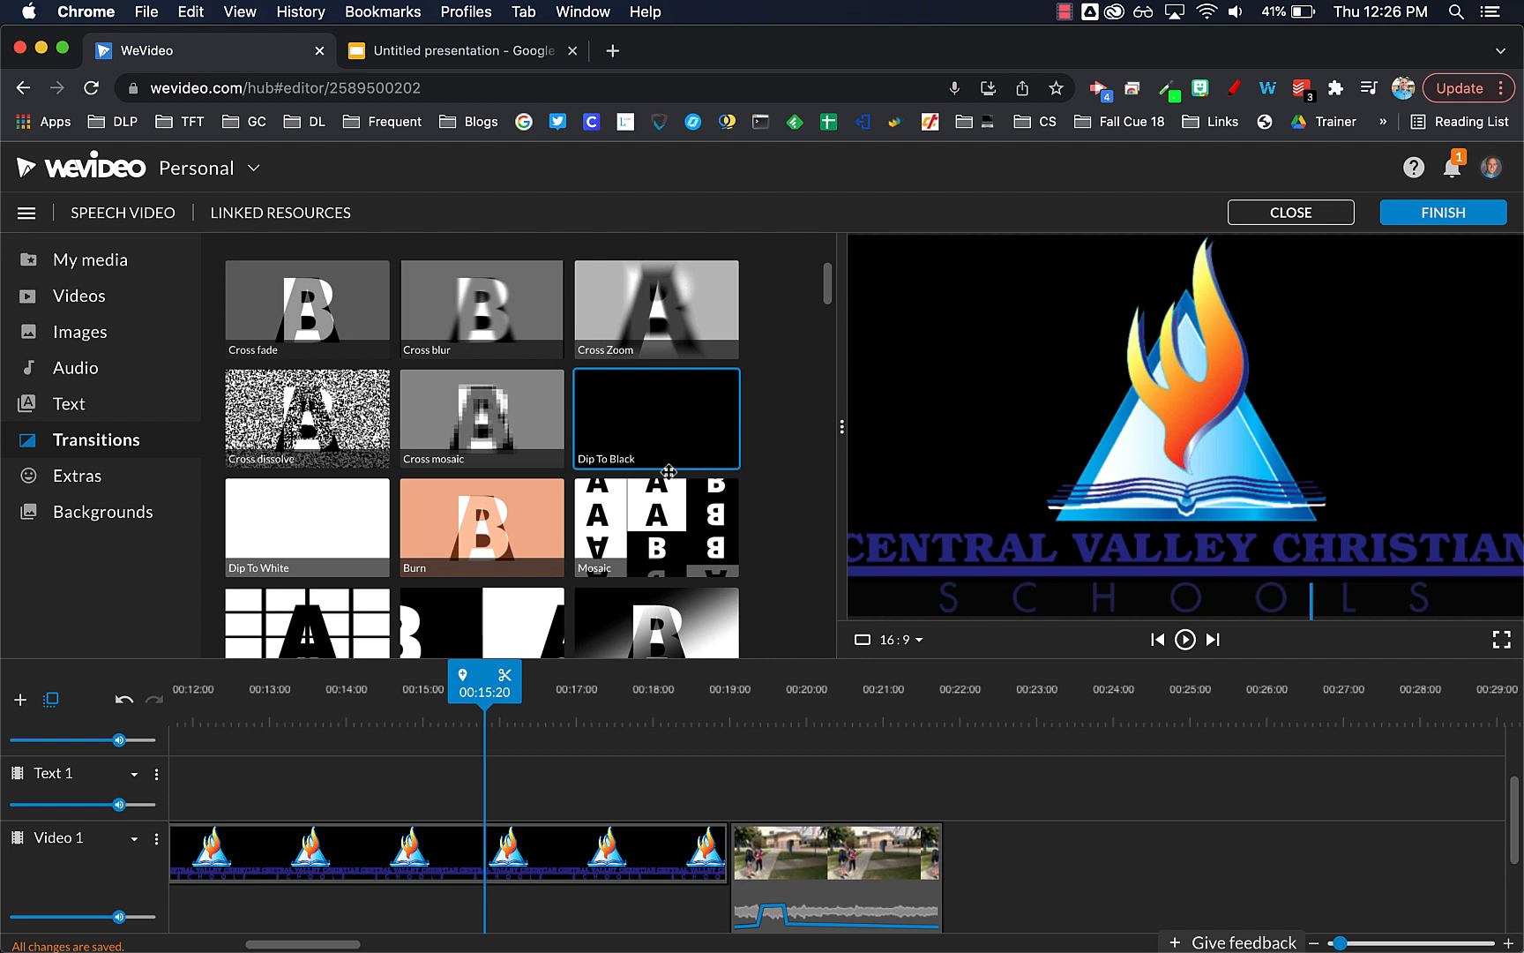
{"action": "scroll", "coordinate": [467, 484], "scroll_direction": "down", "scroll_amount": 10}
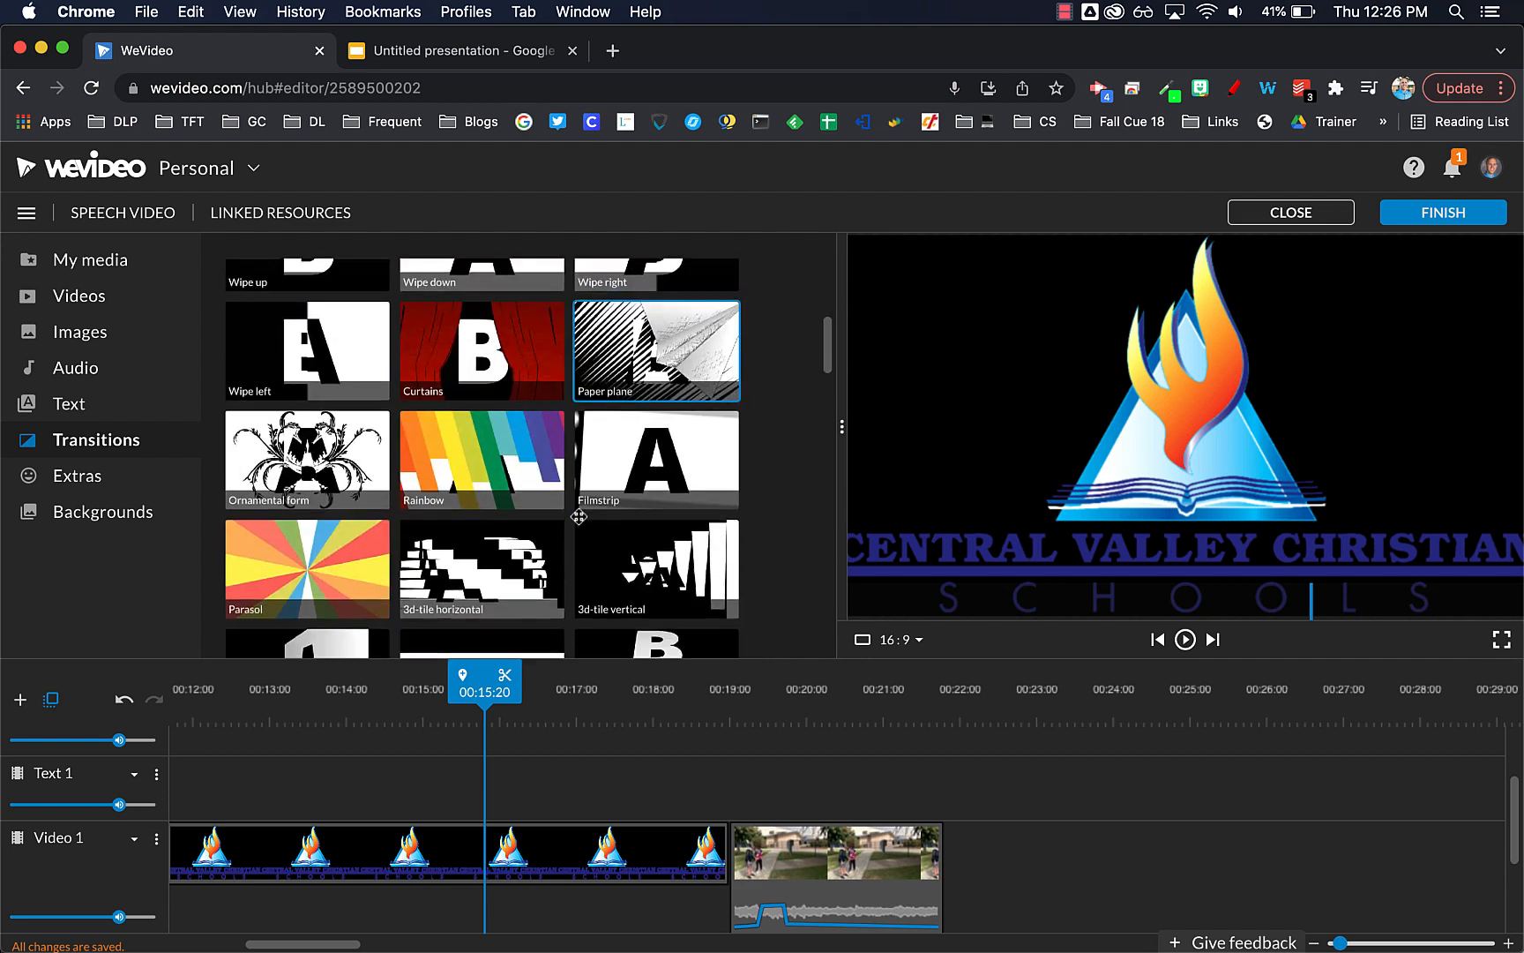
{"action": "scroll", "coordinate": [578, 517], "scroll_direction": "up", "scroll_amount": 2}
{"action": "scroll", "coordinate": [578, 517], "scroll_direction": "up", "scroll_amount": 6}
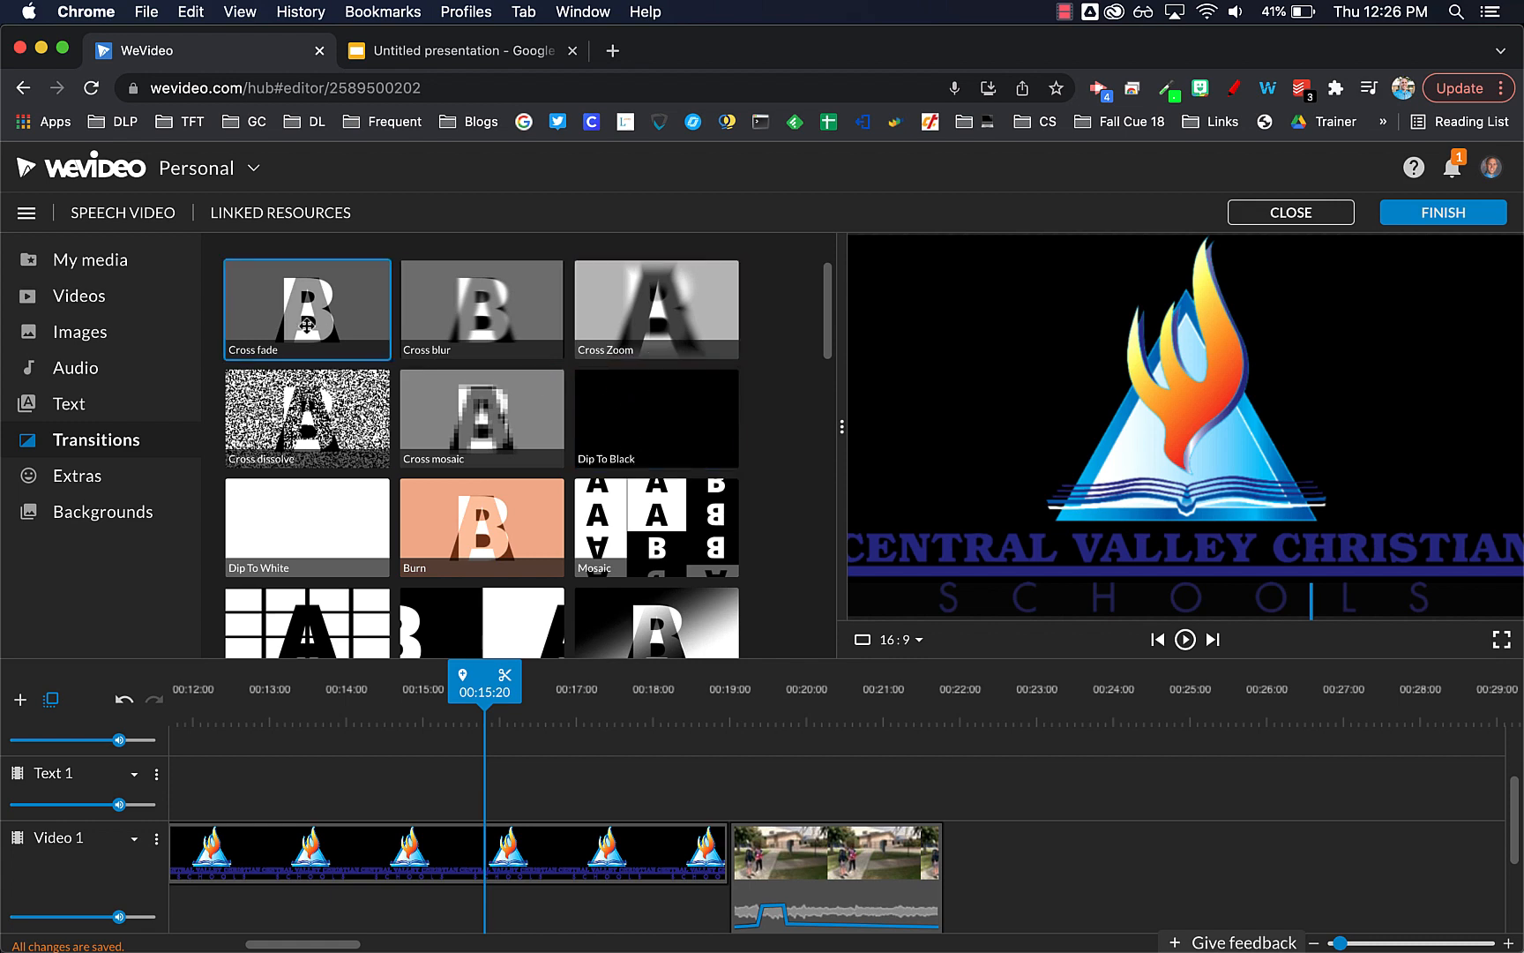
{"action": "key", "text": "space"}
{"action": "left_click_drag", "start_coordinate": [705, 753], "coordinate": [725, 845]}
- Play back the transition from shortly before it into the last video clip
{"action": "left_click_drag", "start_coordinate": [685, 678], "coordinate": [584, 678]}
{"action": "key", "text": "space"}
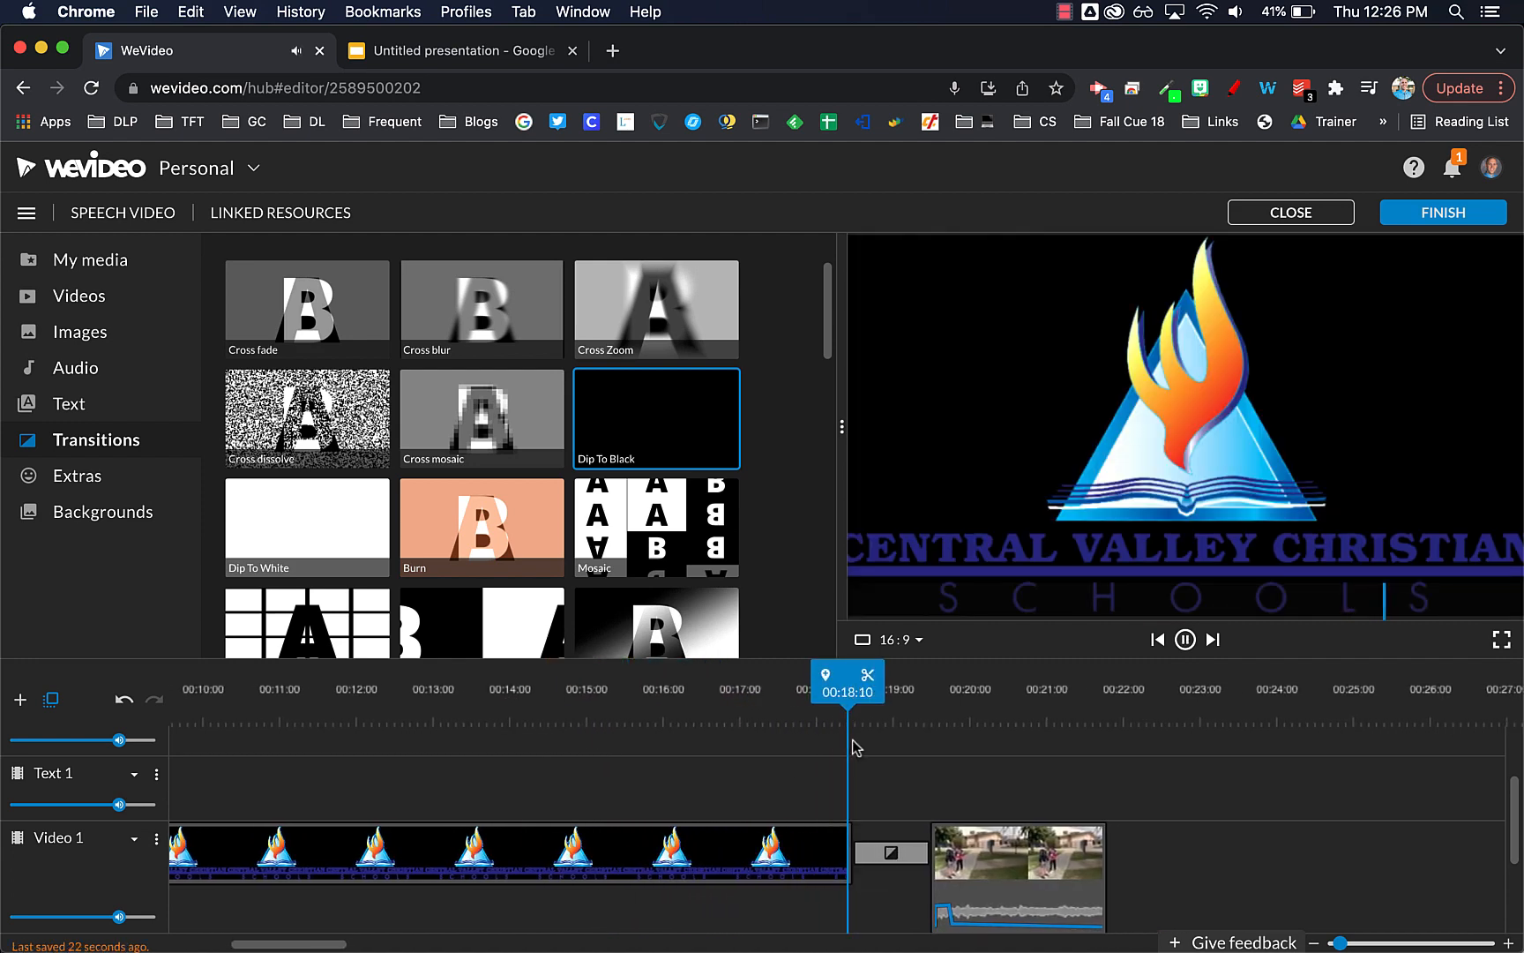
{"action": "key", "text": "space"}
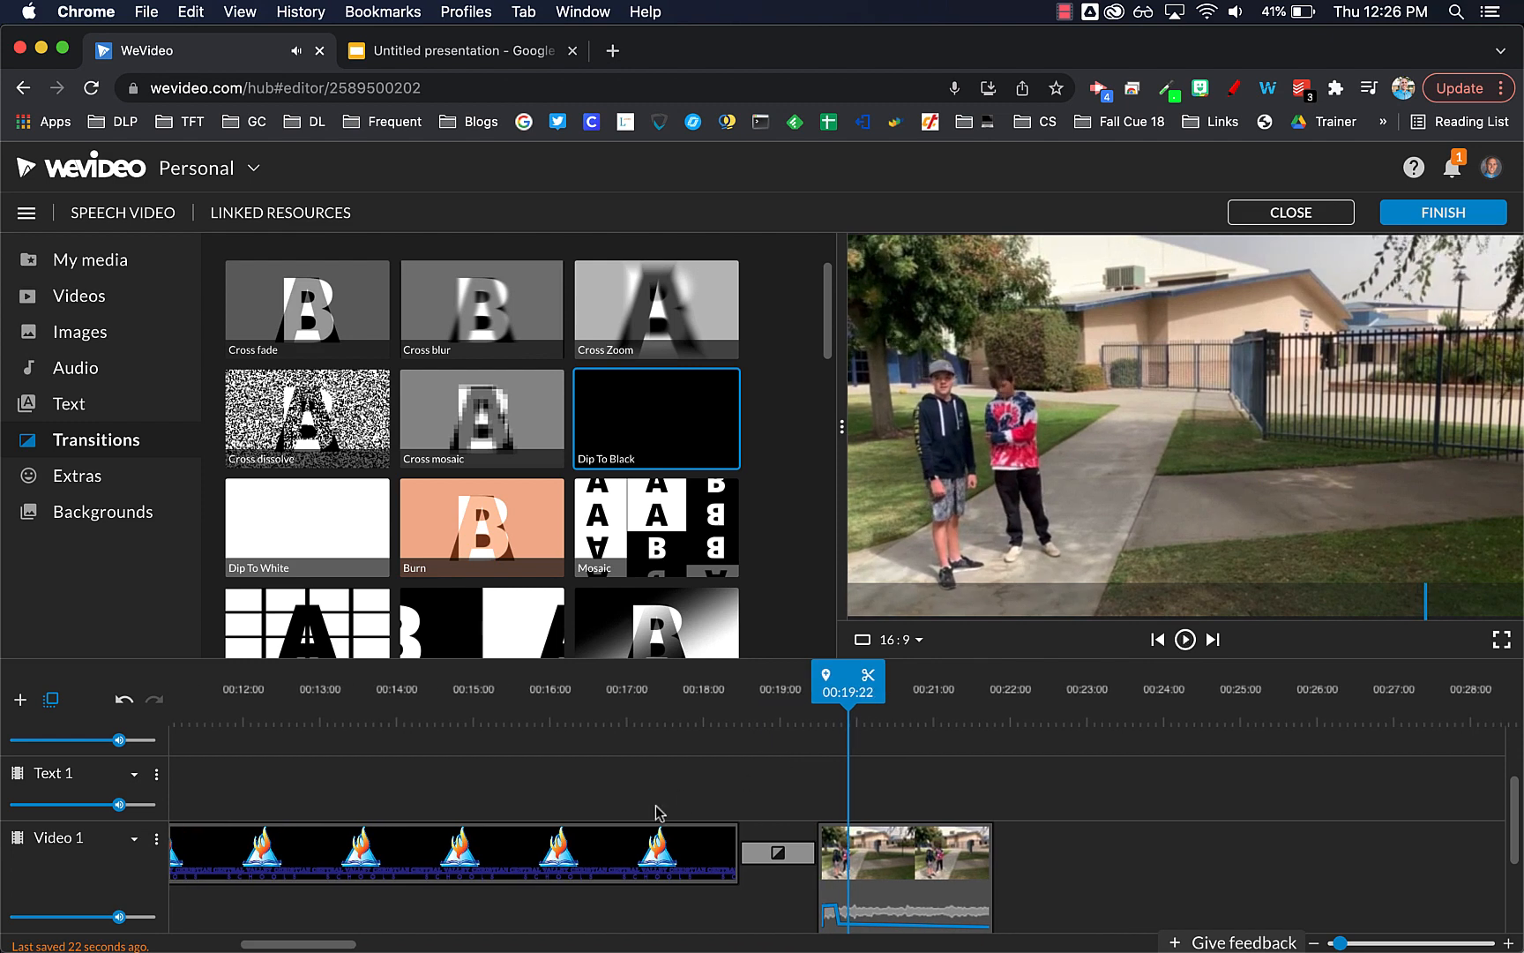
- Fade the C logo clip on Text 1 in and out with opacity points near both ends, dropping to 0% at its end
{"action": "scroll", "coordinate": [654, 805], "scroll_direction": "up", "scroll_amount": 5}
{"action": "scroll", "coordinate": [654, 806], "scroll_direction": "down", "scroll_amount": 3}
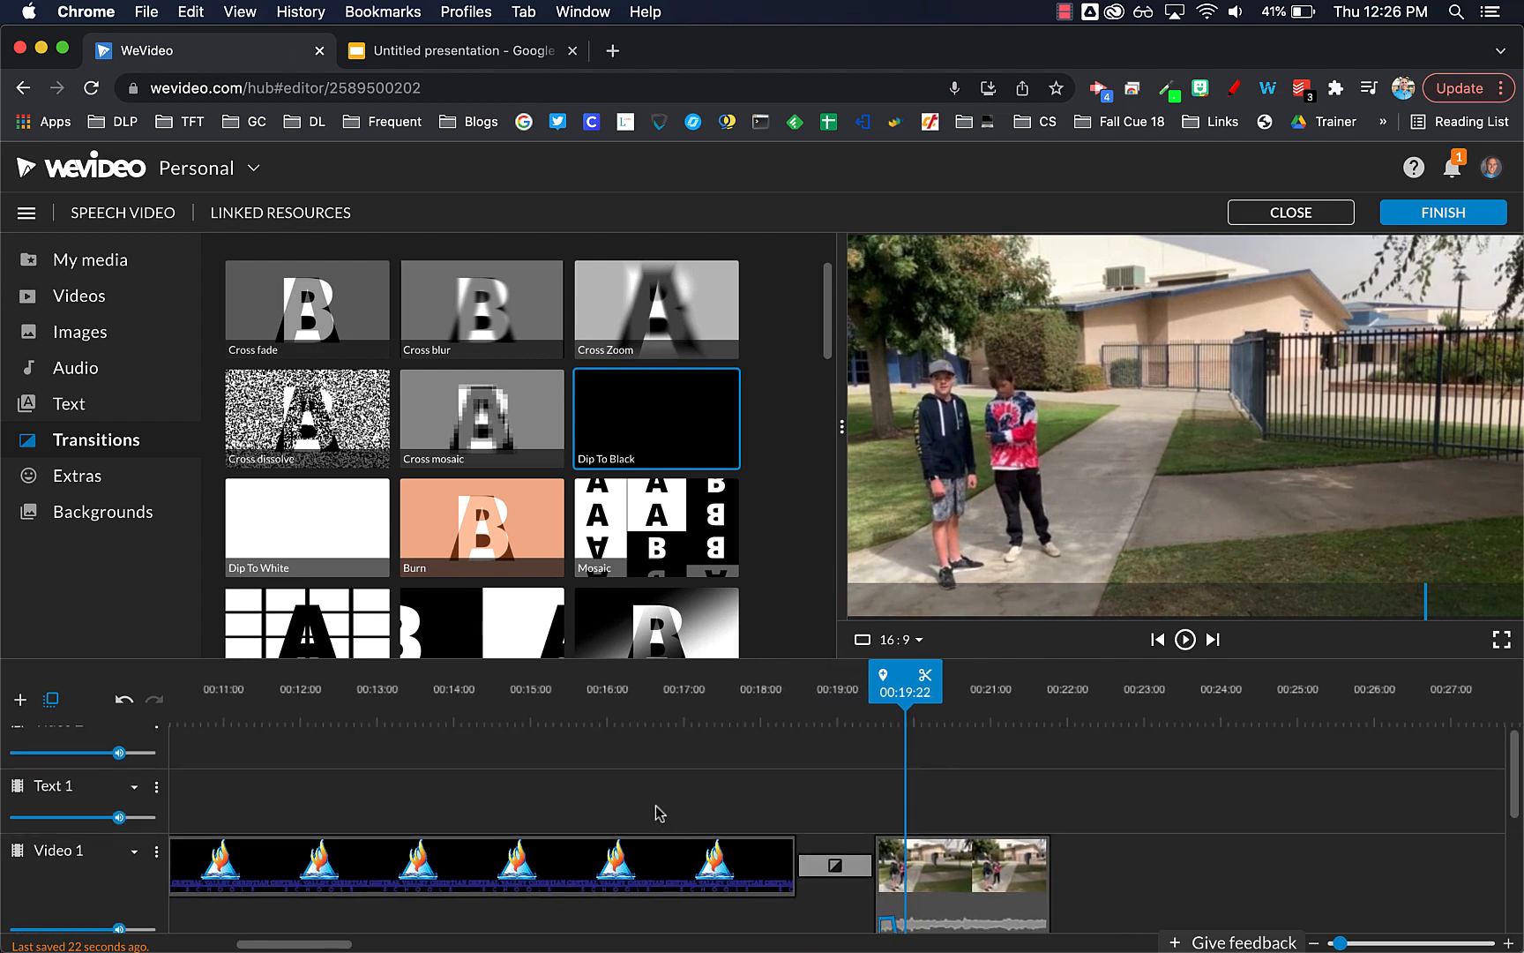
{"action": "scroll", "coordinate": [654, 805], "scroll_direction": "left", "scroll_amount": 10}
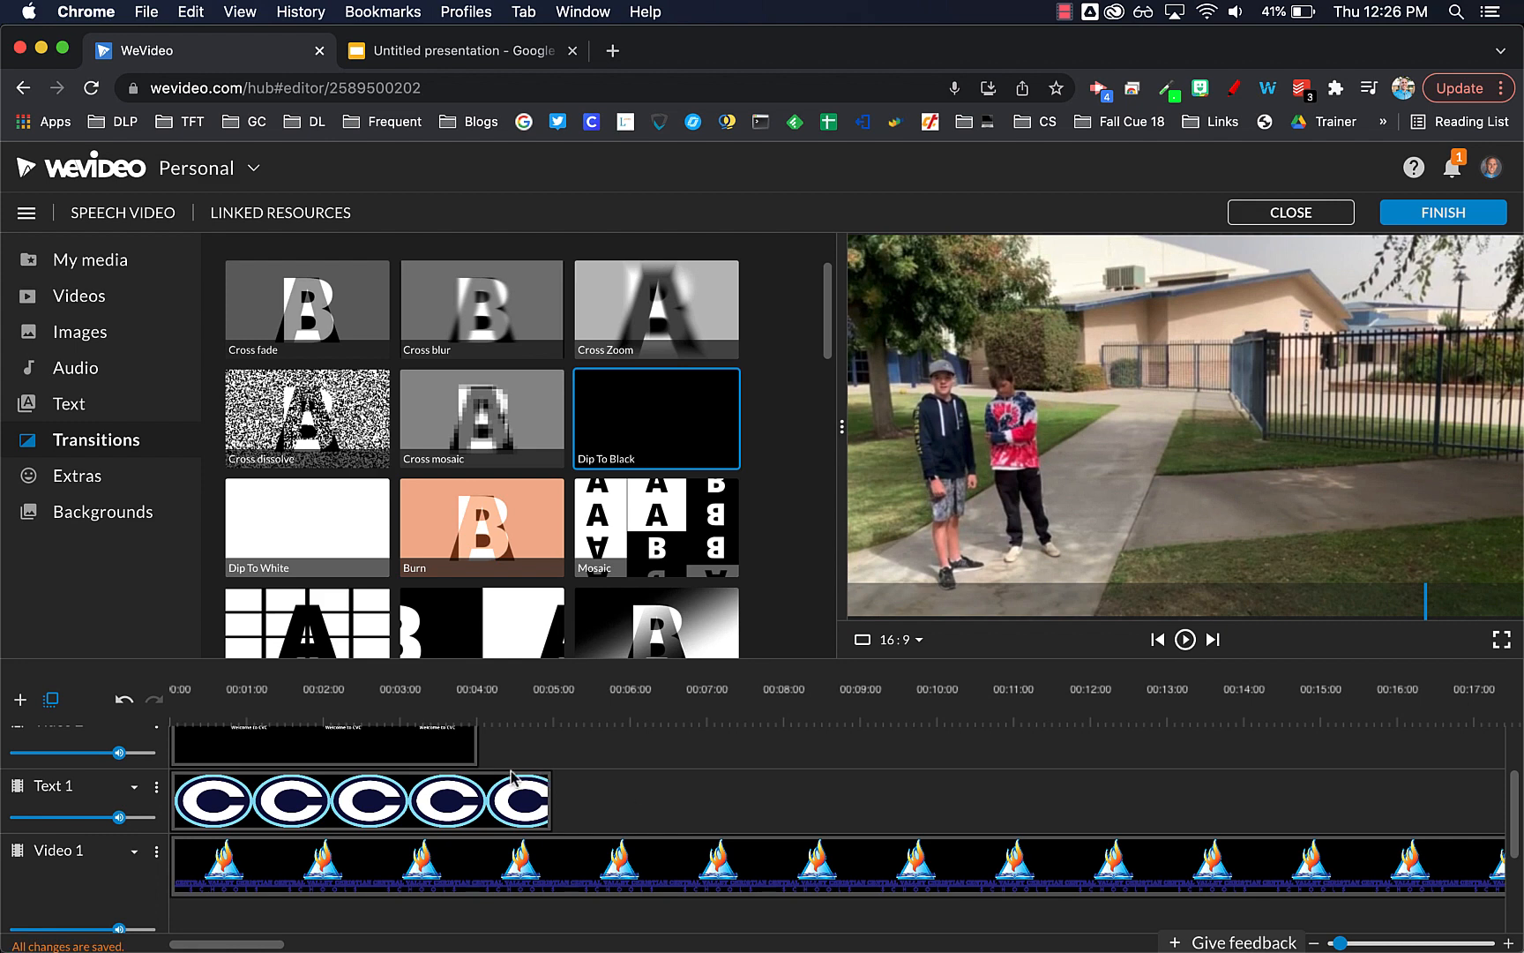
{"action": "left_click", "coordinate": [173, 689]}
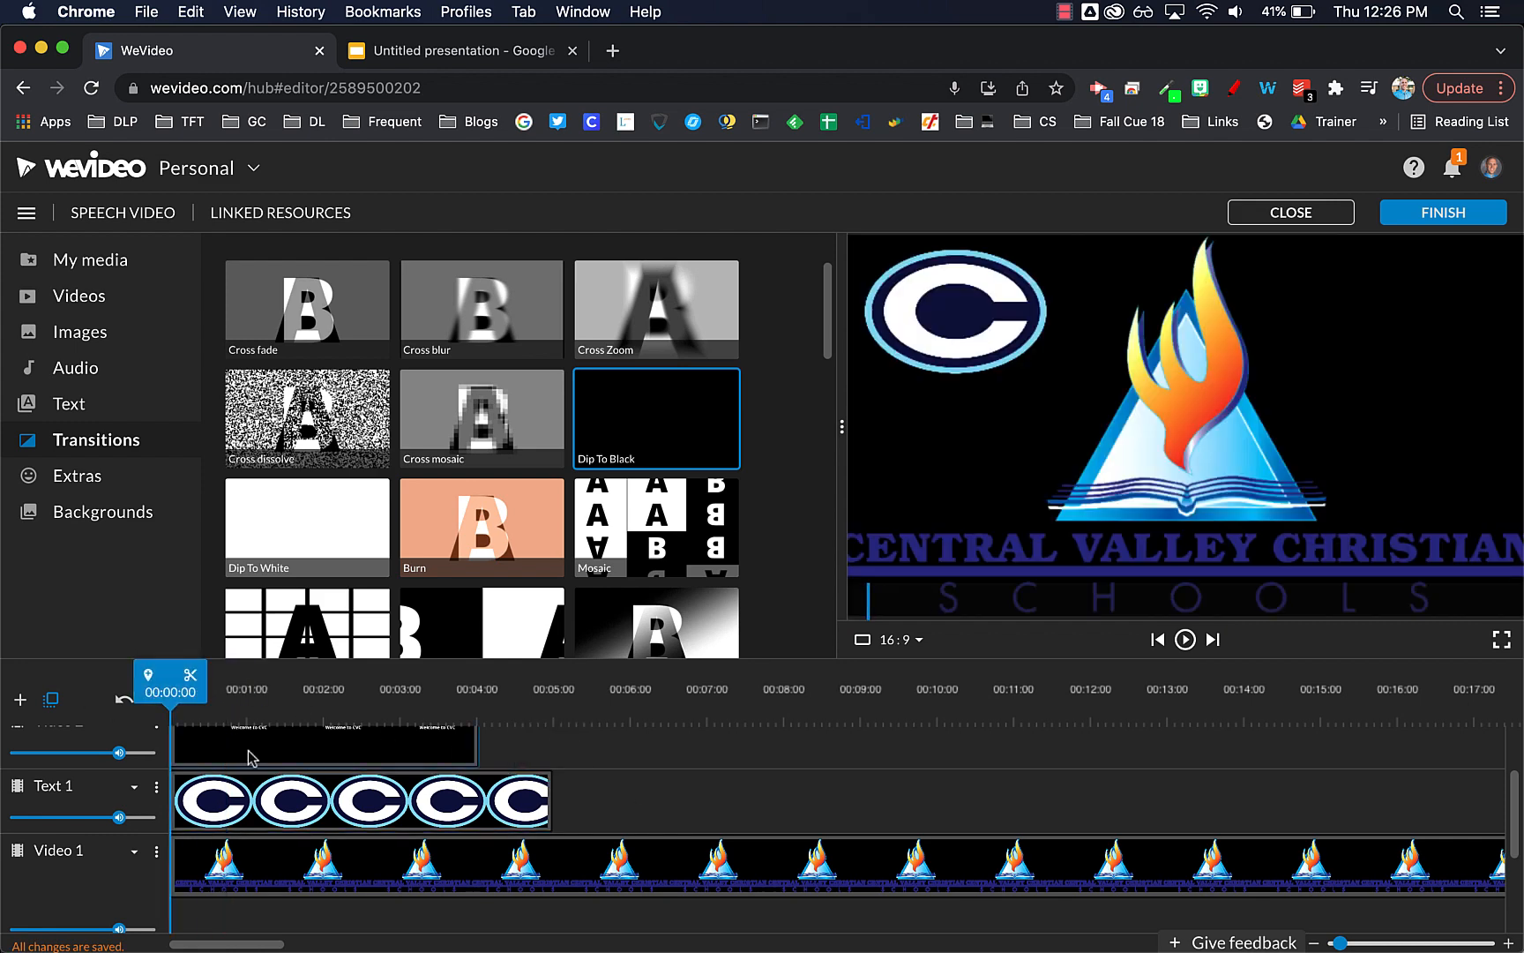
{"action": "scroll", "coordinate": [248, 749], "scroll_direction": "up", "scroll_amount": 2}
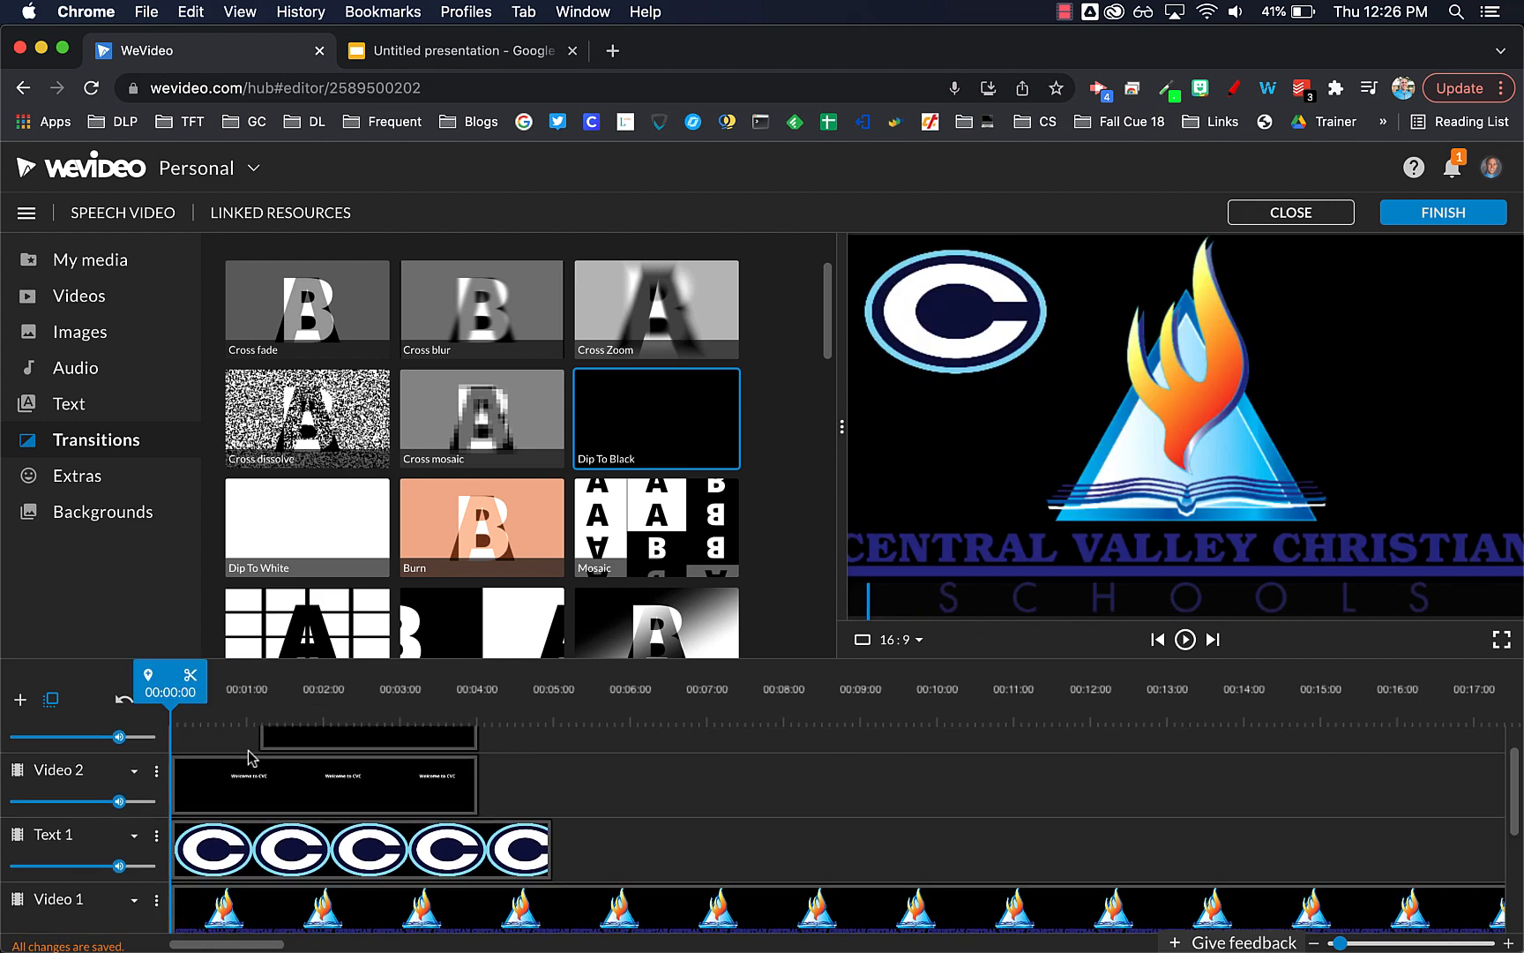
{"action": "left_click", "coordinate": [336, 850]}
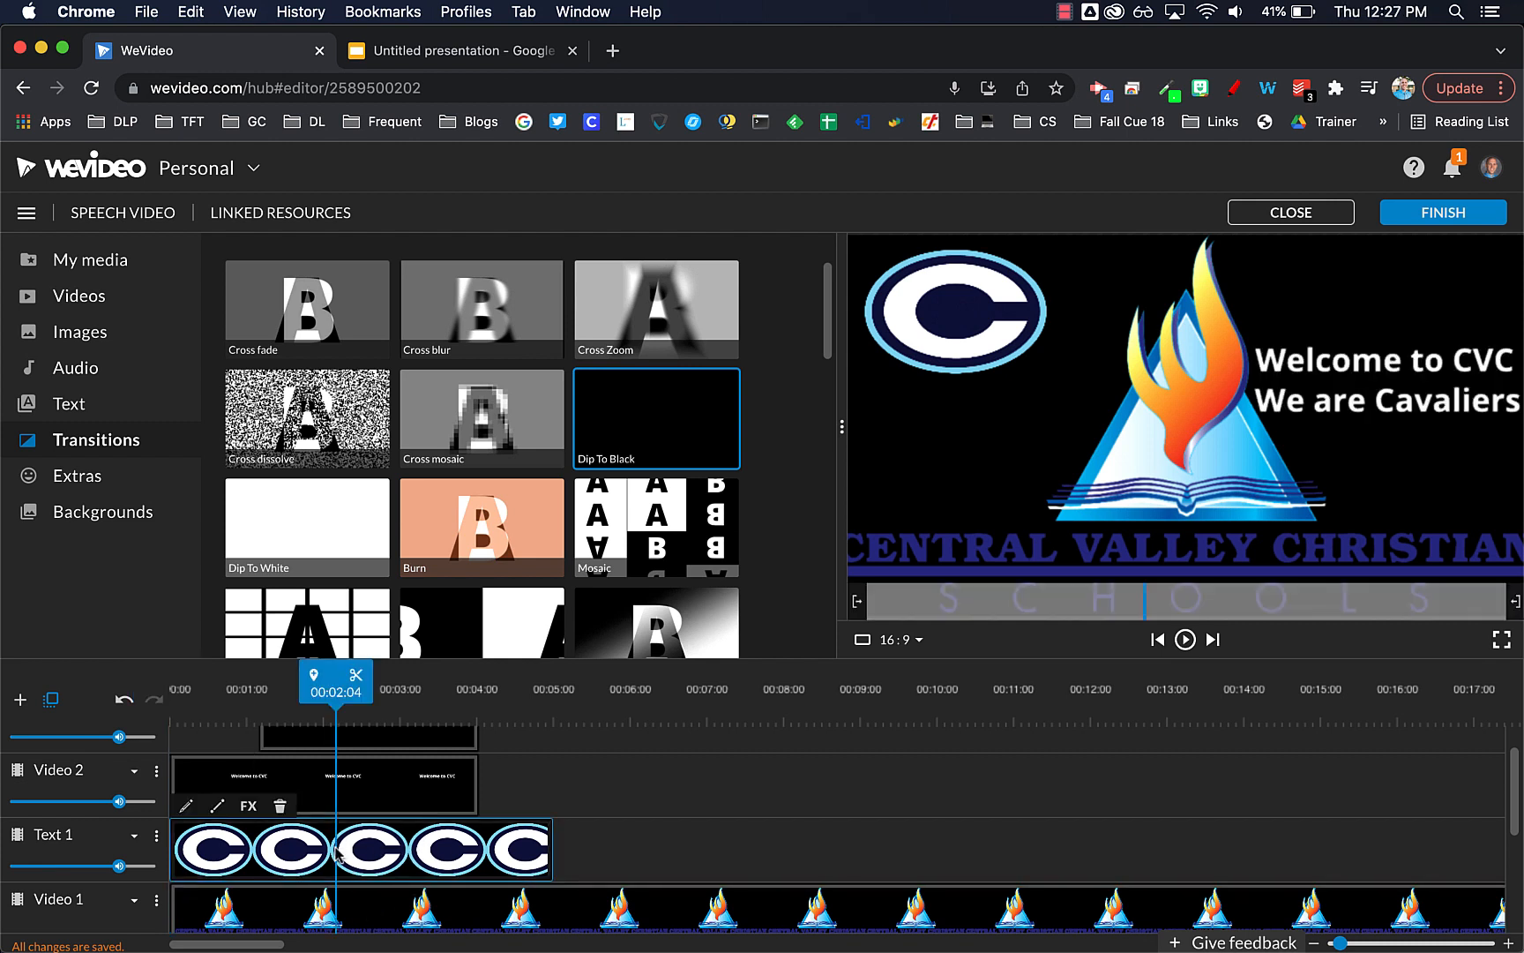
{"action": "left_click", "coordinate": [220, 808]}
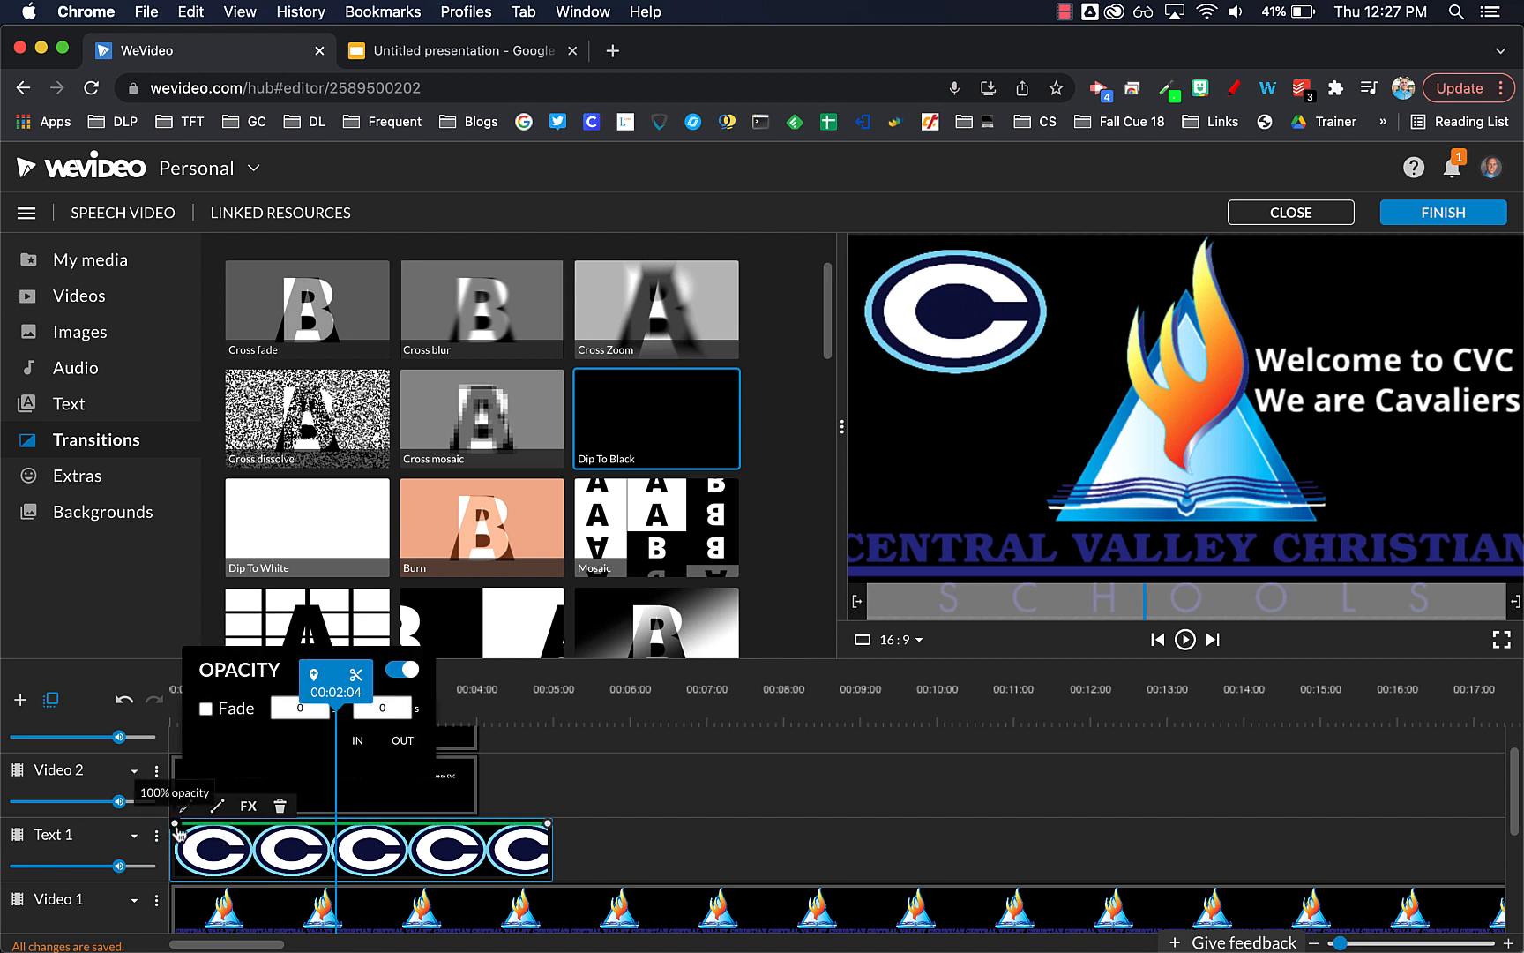
{"action": "mouse_move", "coordinate": [175, 824]}
{"action": "left_mouse_down"}
{"action": "mouse_move", "coordinate": [176, 867]}
{"action": "mouse_move", "coordinate": [201, 825]}
{"action": "left_mouse_up"}
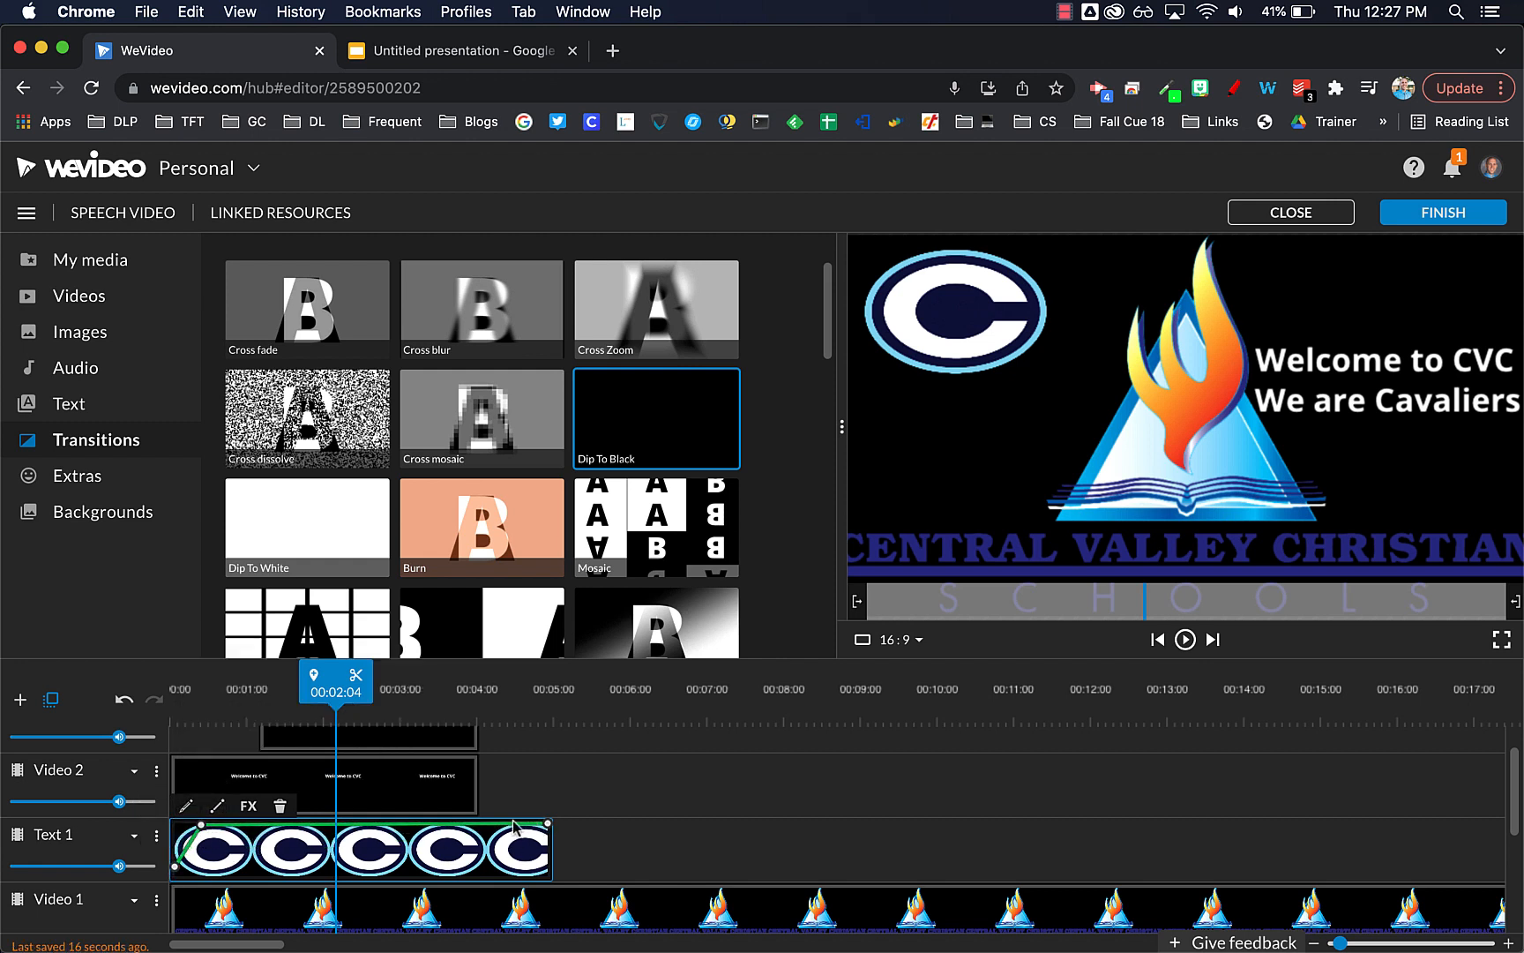
{"action": "left_click_drag", "start_coordinate": [548, 824], "coordinate": [548, 876]}
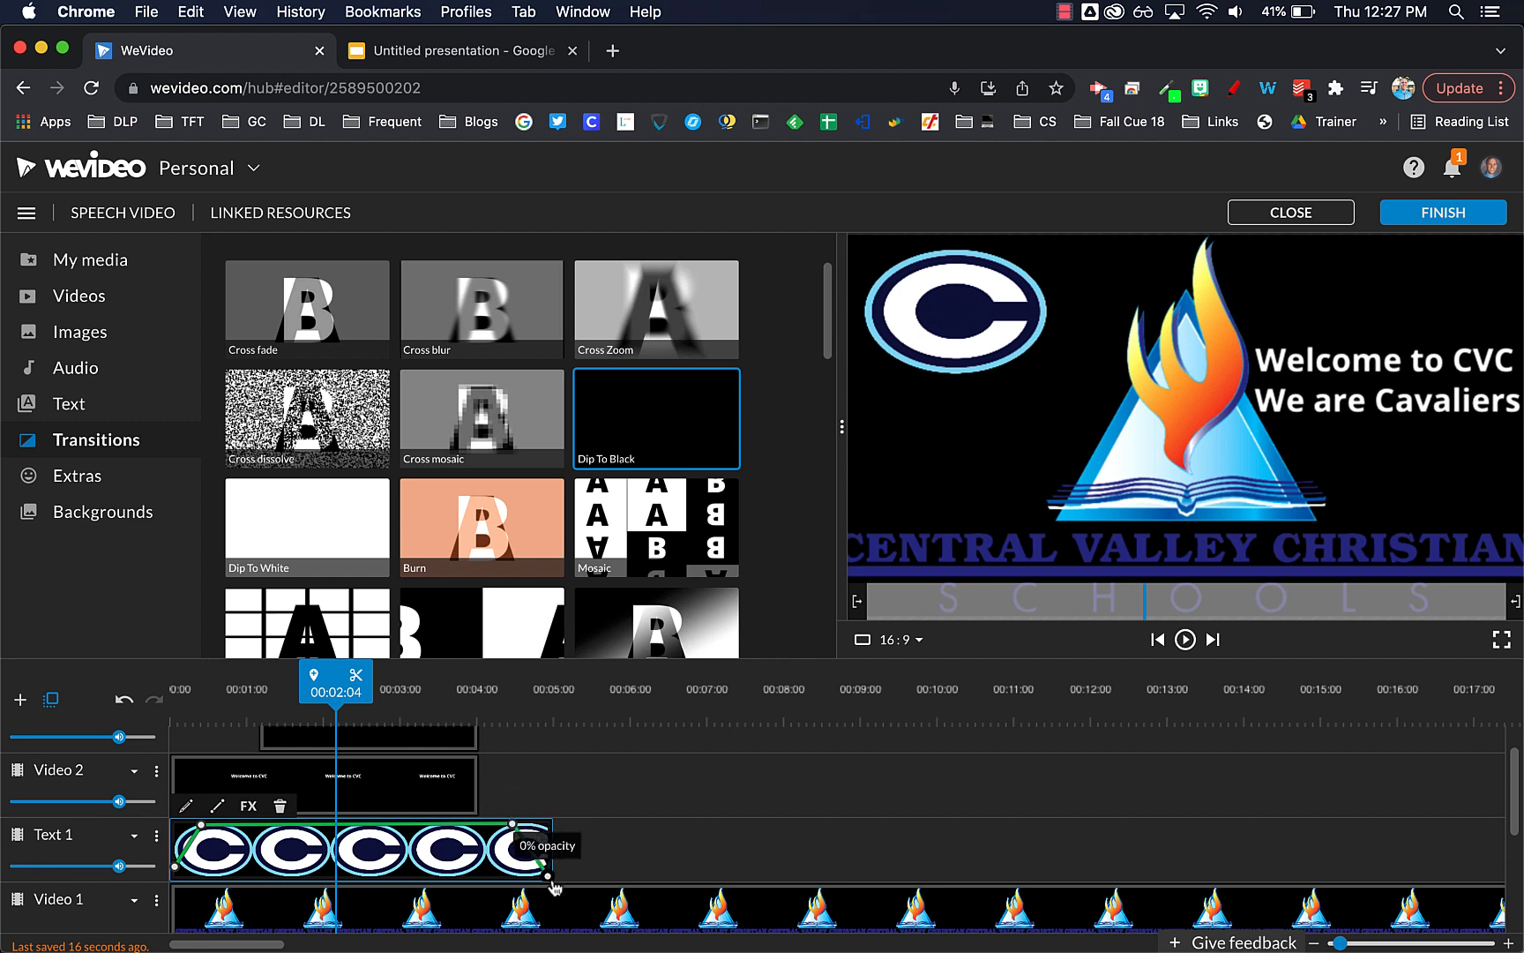
- Play the video from 00:00:00 to past the end of the C logo clip to check its opacity fades
{"action": "left_click_drag", "start_coordinate": [336, 693], "coordinate": [157, 705]}
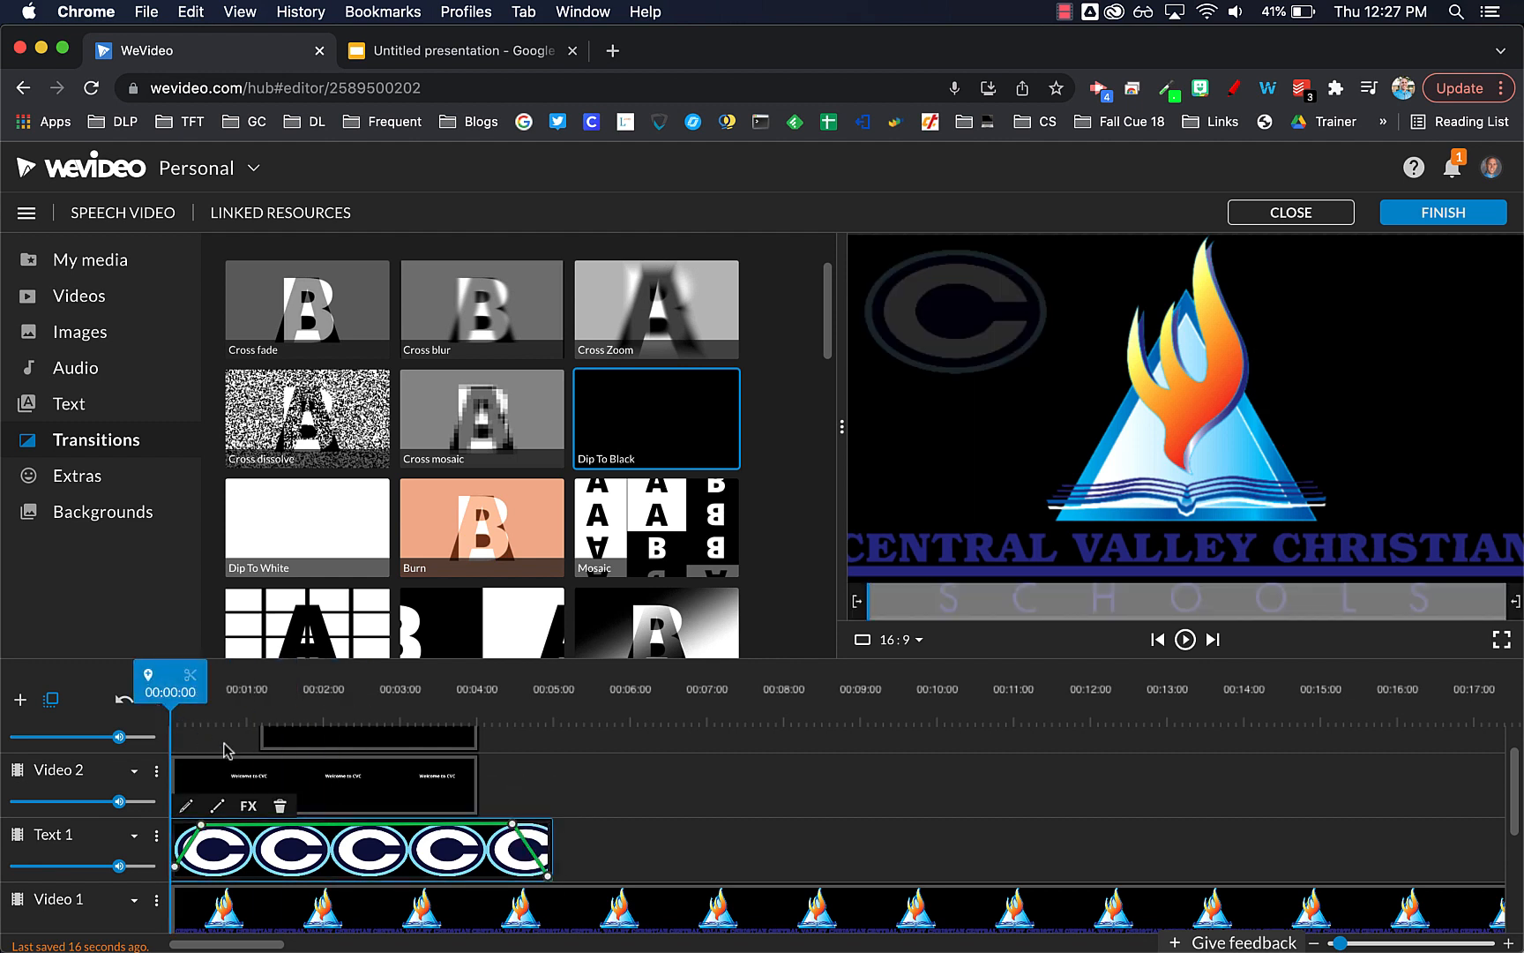
{"action": "key", "text": "space"}
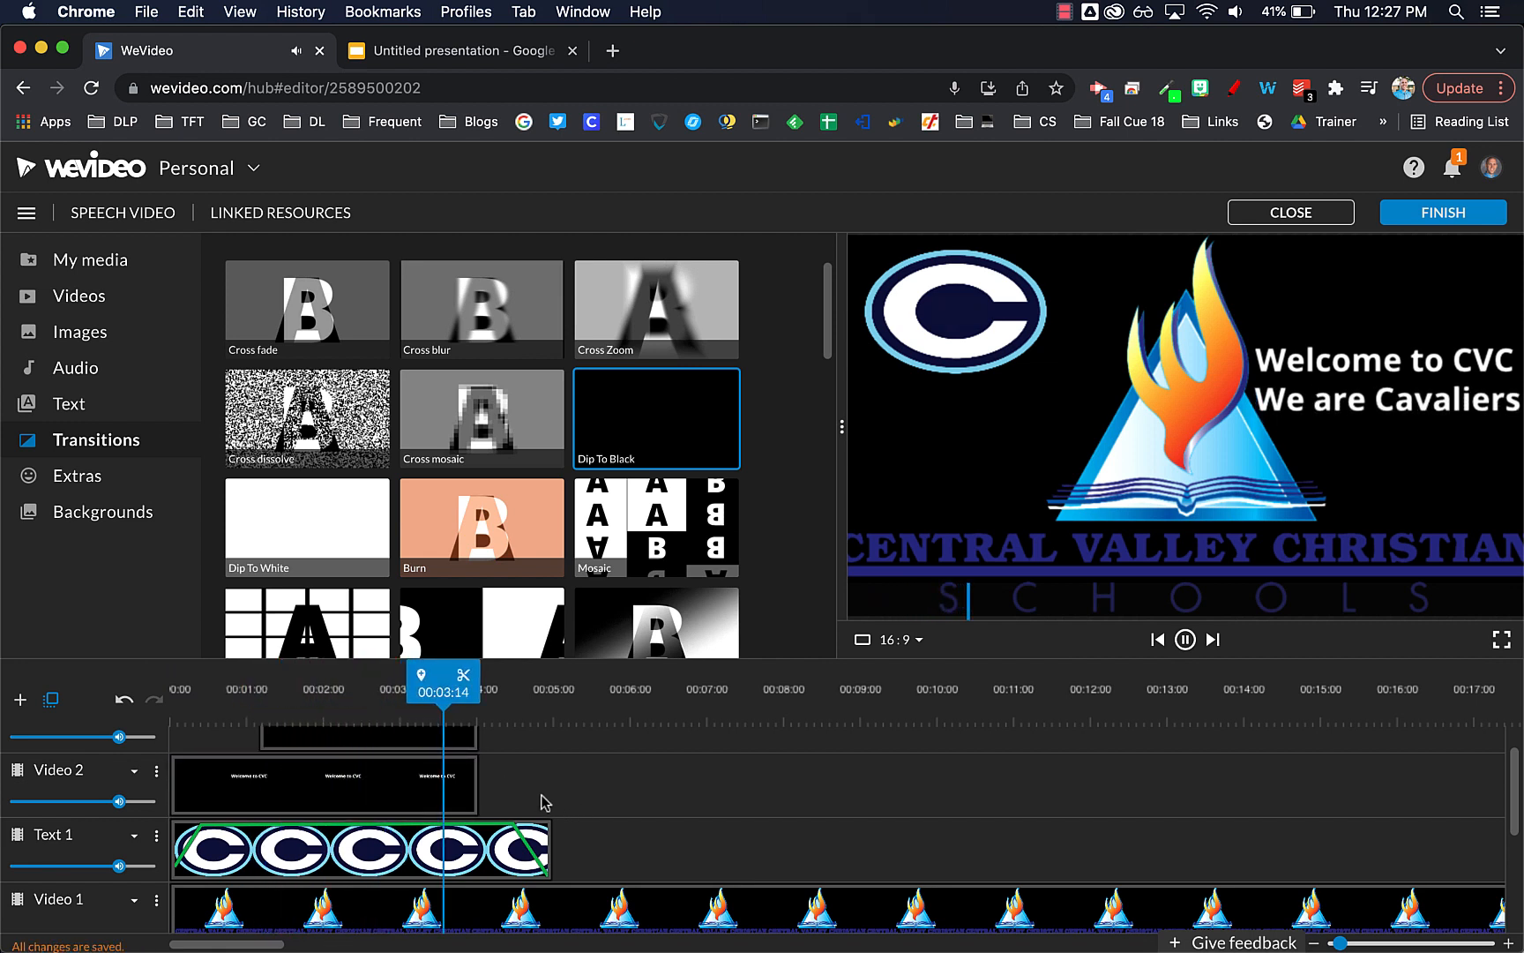
{"action": "left_click", "coordinate": [534, 834]}
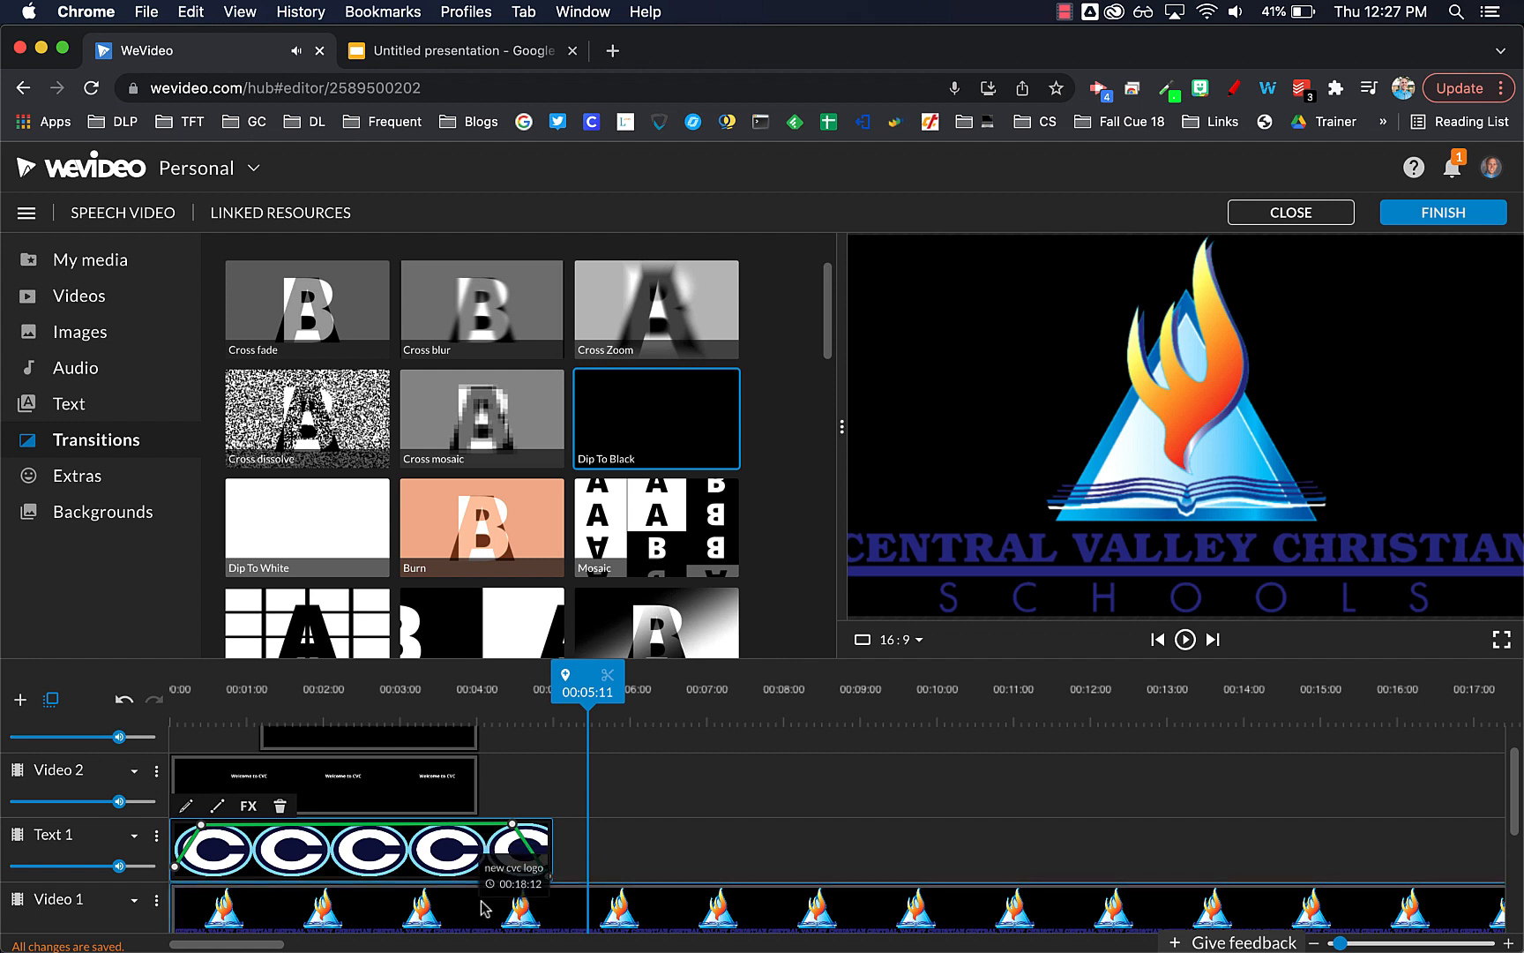
{"action": "left_click", "coordinate": [689, 820]}
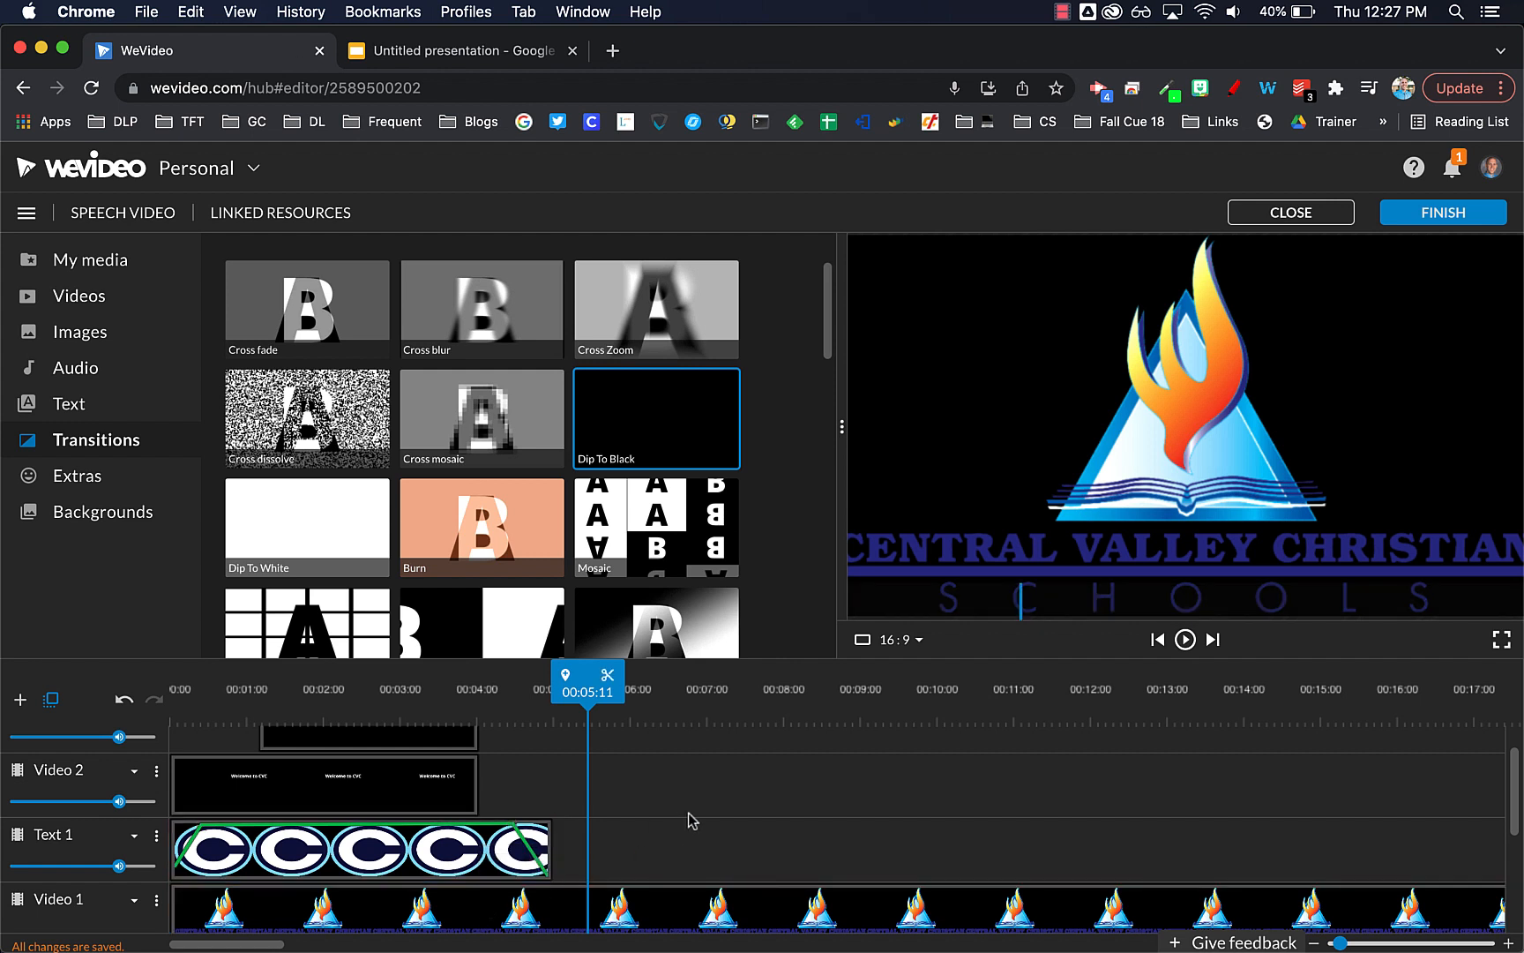
- Export the finished project as a video in HD 1280x720, with Google Drive added as a destination
{"action": "left_click", "coordinate": [1451, 222]}
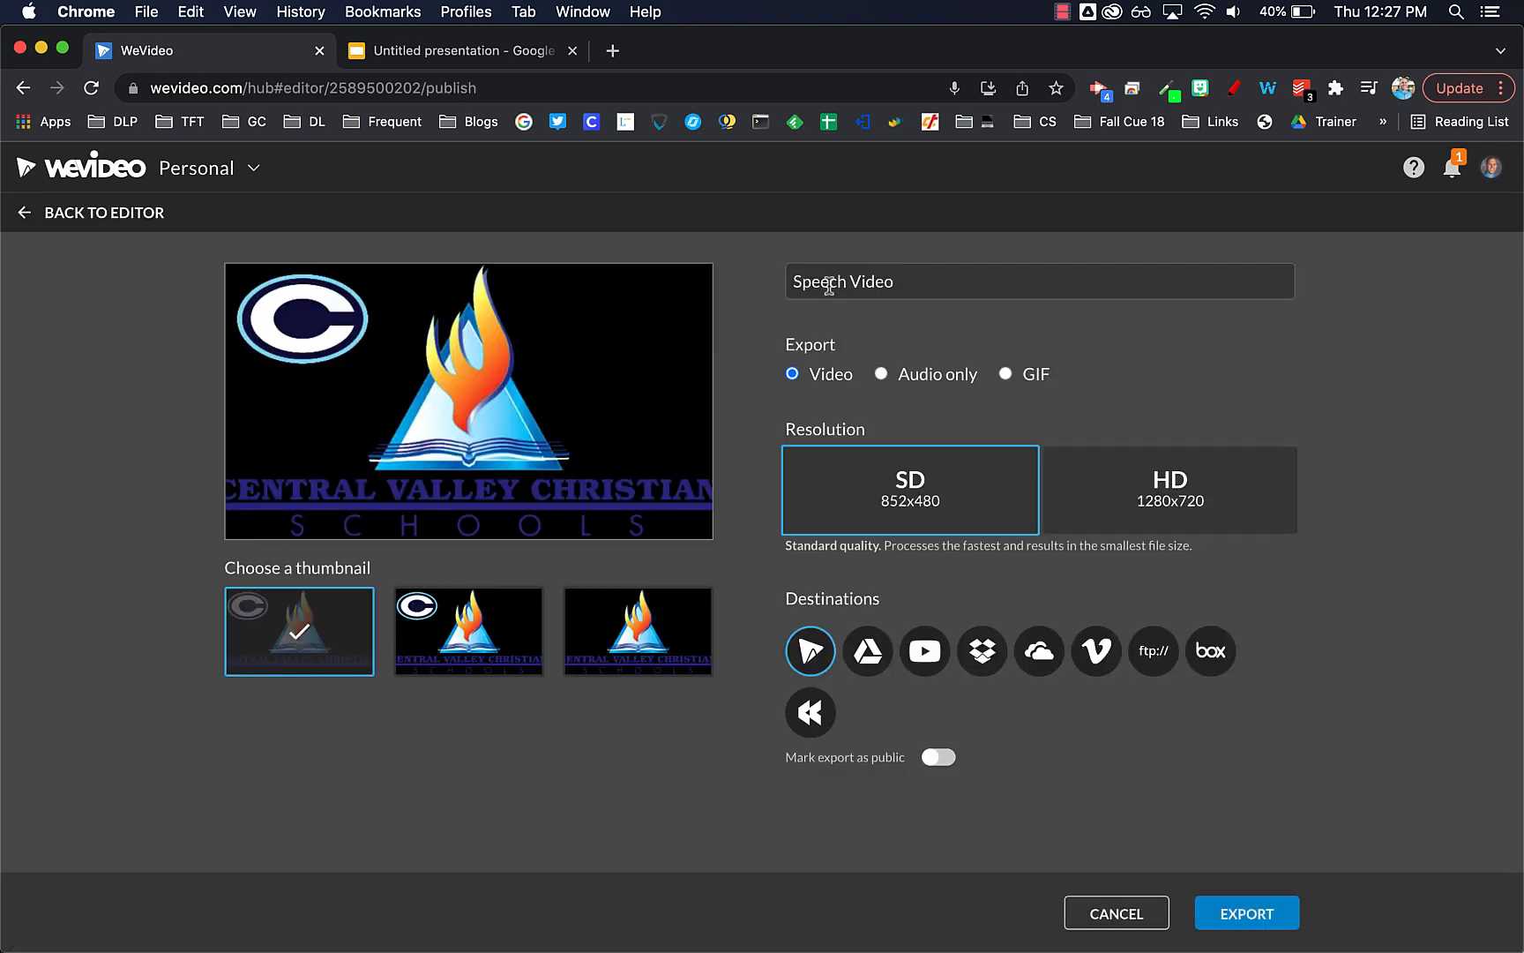
{"action": "left_click", "coordinate": [1187, 501]}
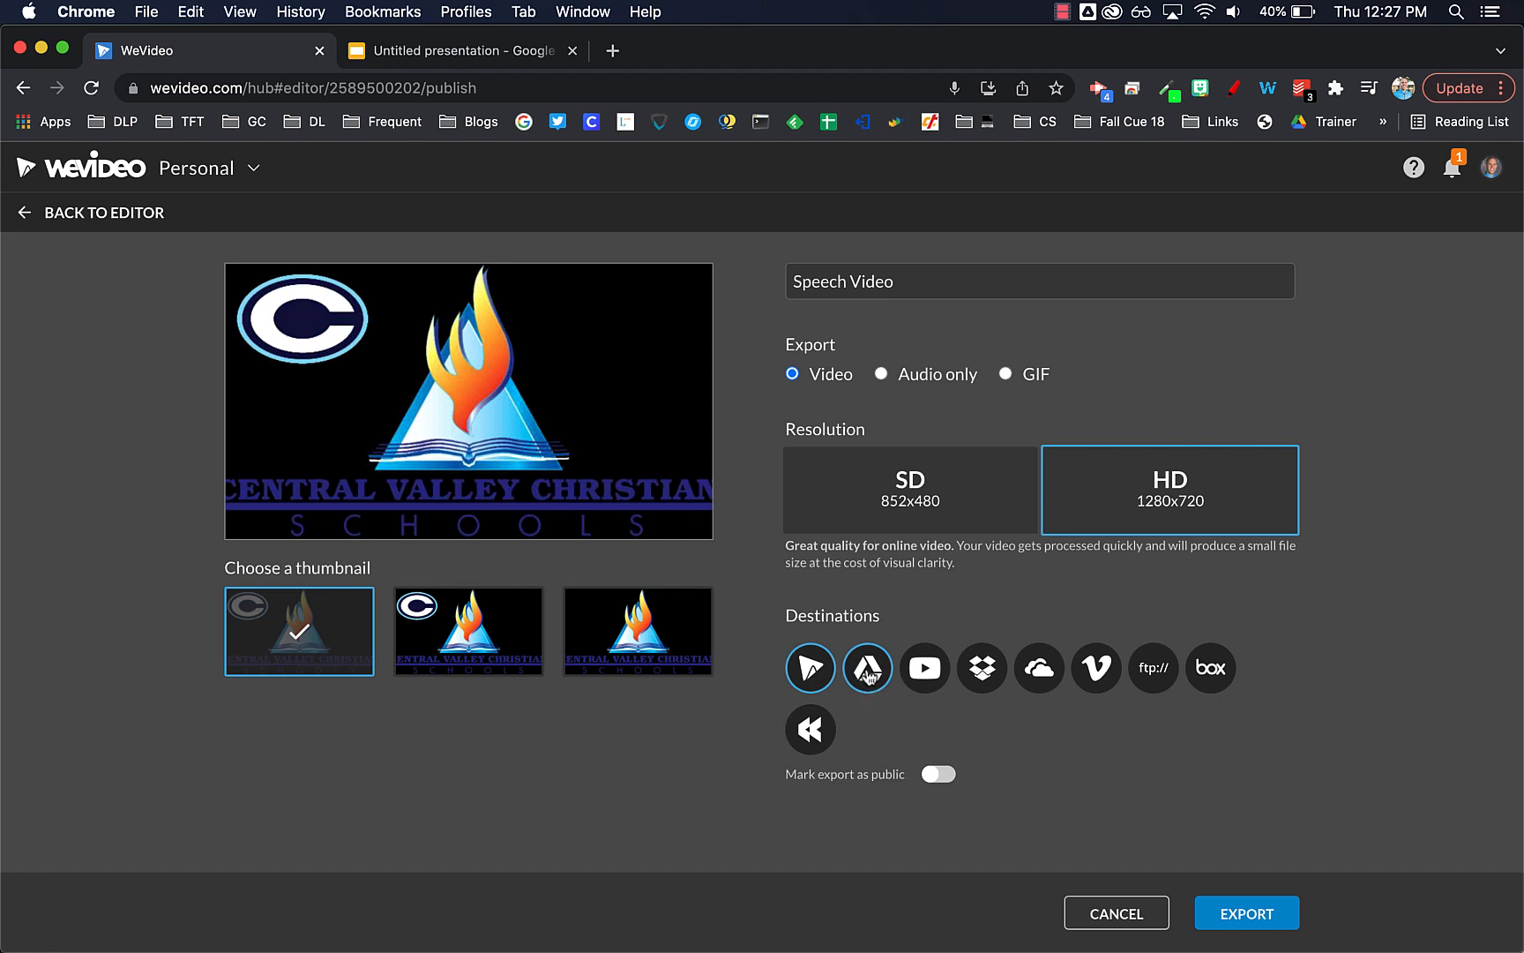
{"action": "left_click", "coordinate": [891, 684]}
{"action": "left_click", "coordinate": [1251, 911]}
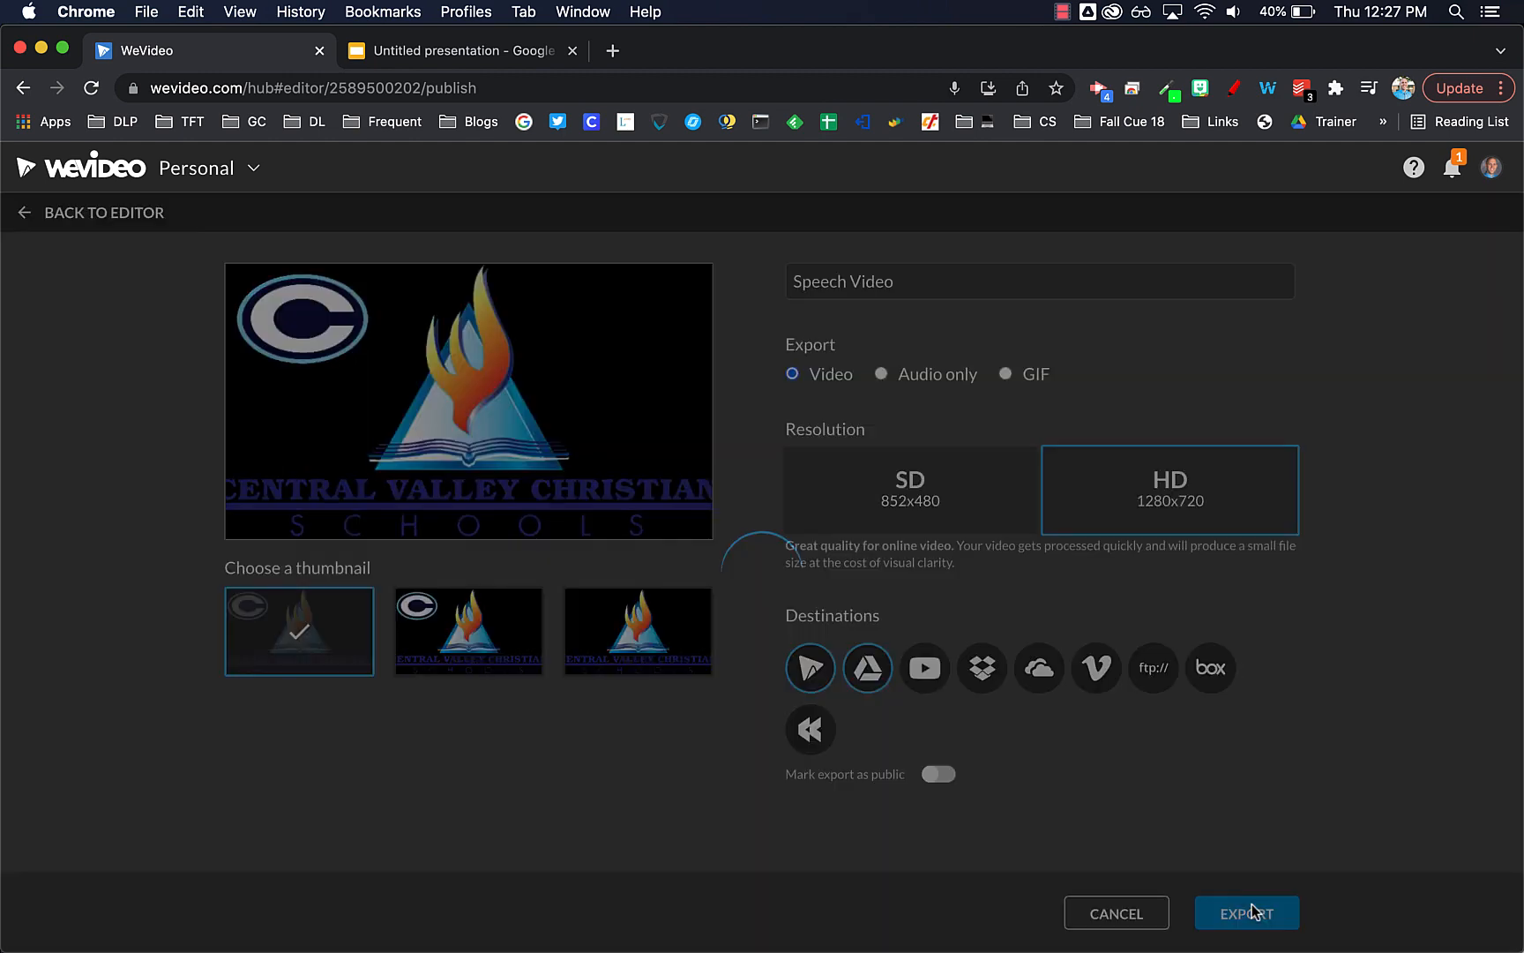